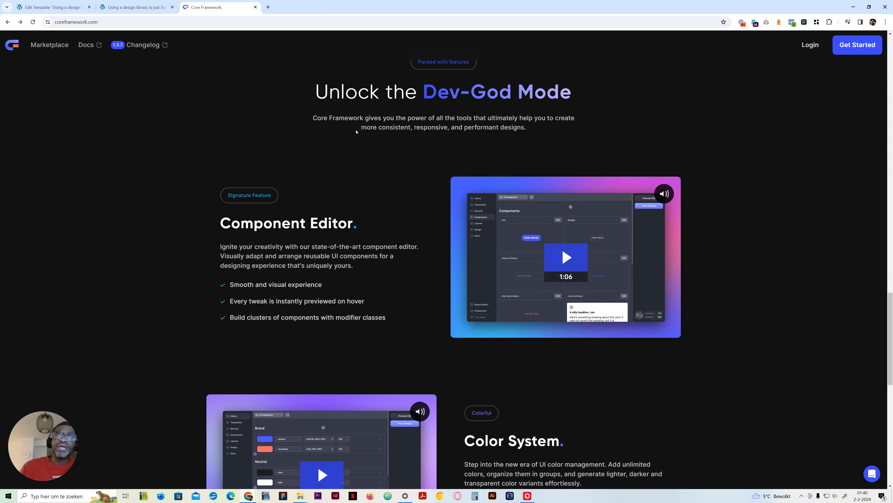
- Switch from the Core Framework page to the Bricks builder, add a section and rename it Feature-as
scroll(373, 147, "up", 2)
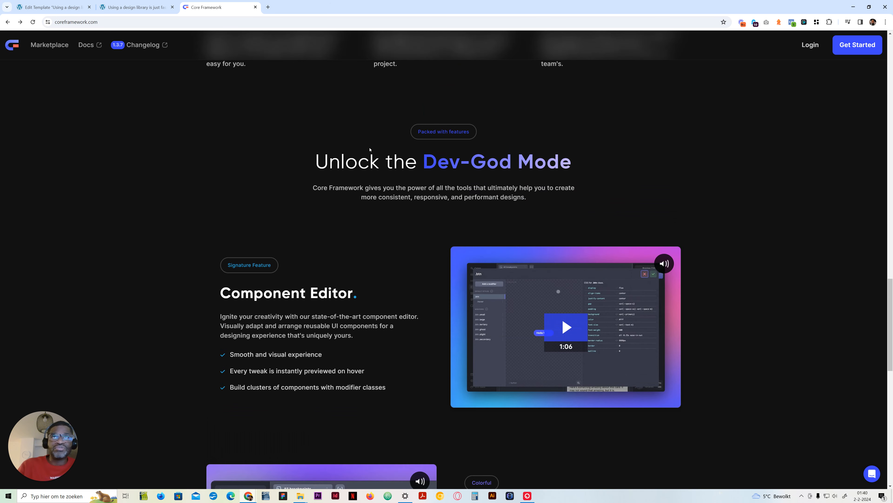
scroll(370, 149, "down", 7)
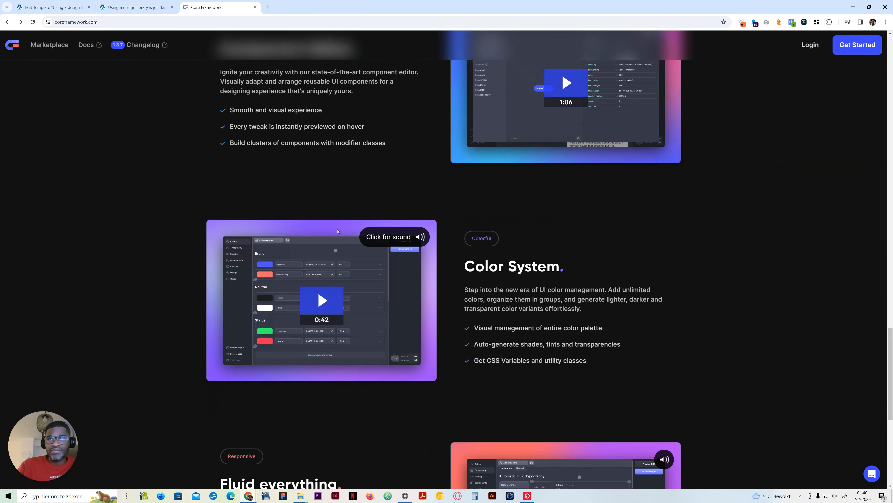
scroll(468, 401, "up", 1)
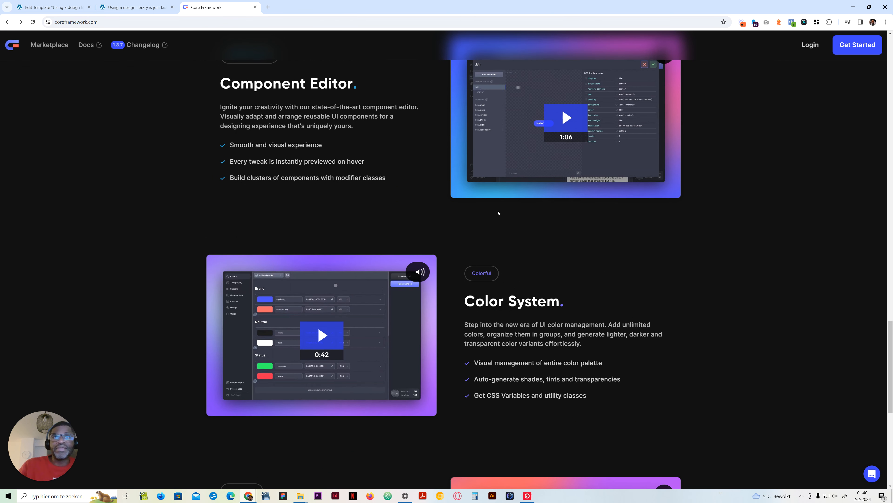
left_click(144, 8)
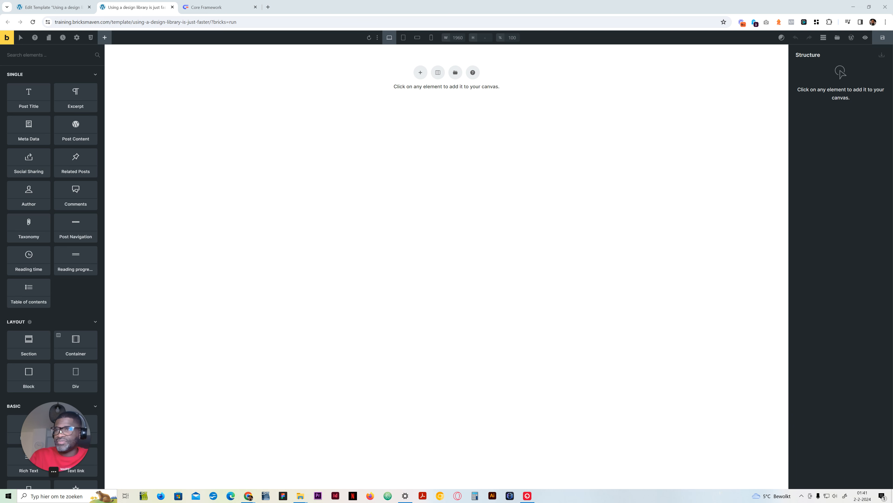
left_click(29, 343)
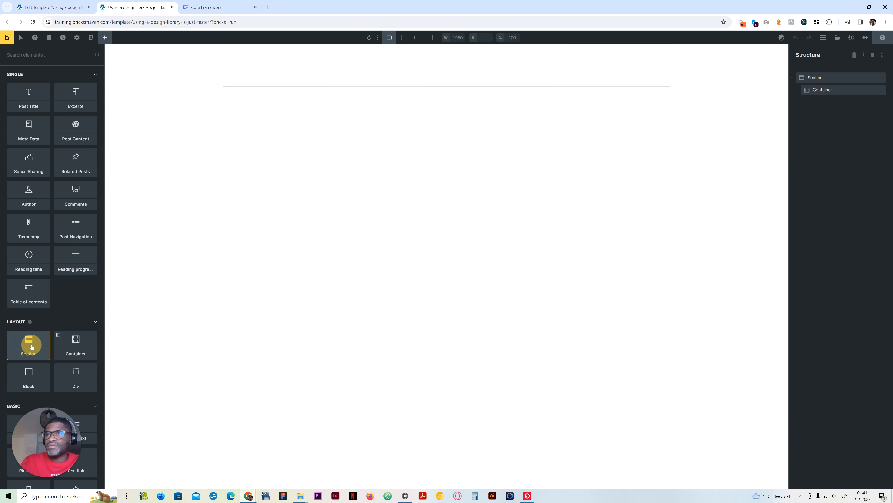
double_click(811, 78)
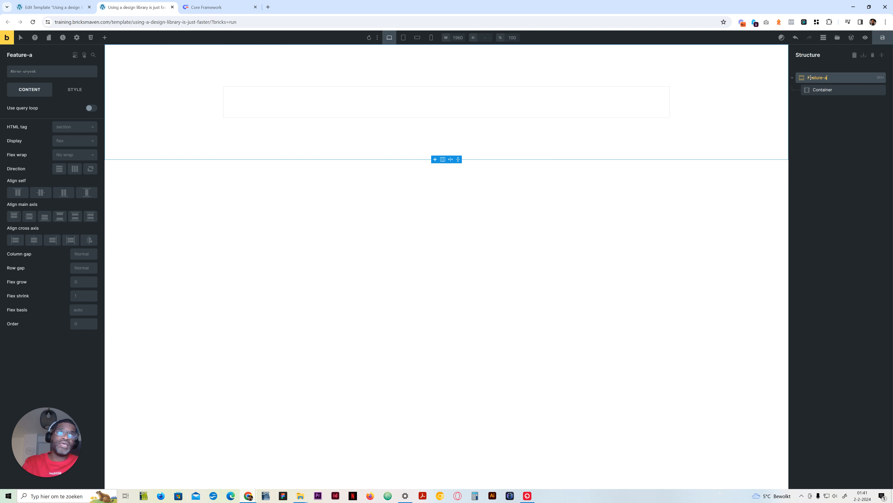
key("ctrl+s")
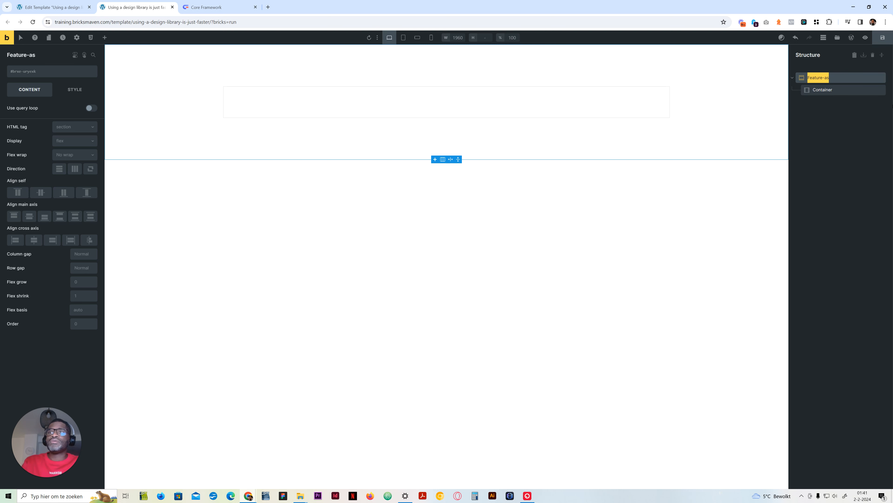
- Add two blocks inside the section's container and name them Intro and Feature list
left_click(839, 90)
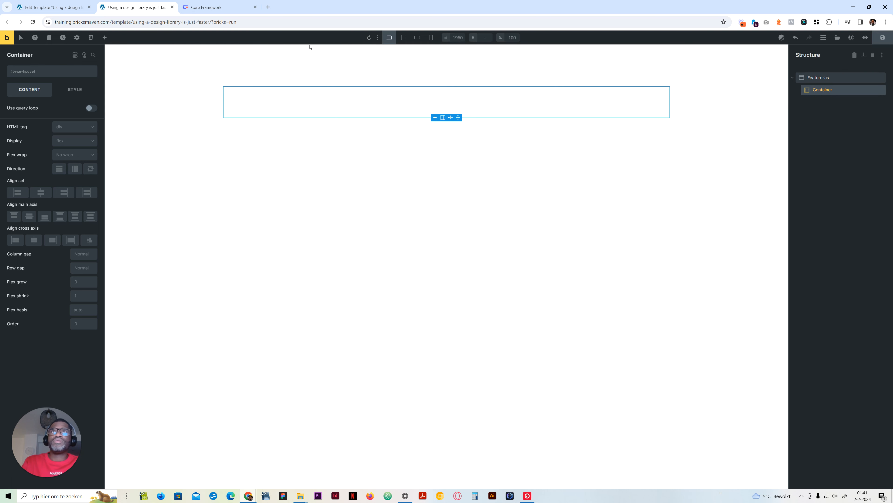
left_click(105, 38)
left_click(29, 375)
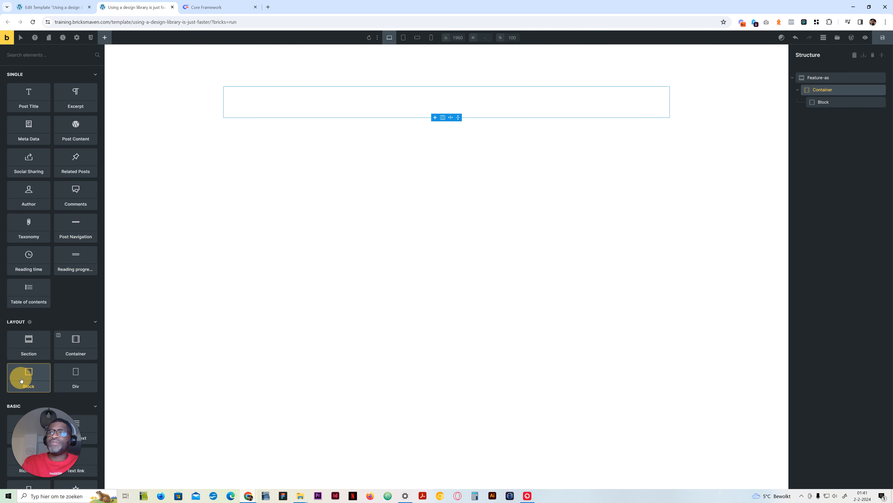
left_click(29, 374)
left_click(824, 101)
type("Intro")
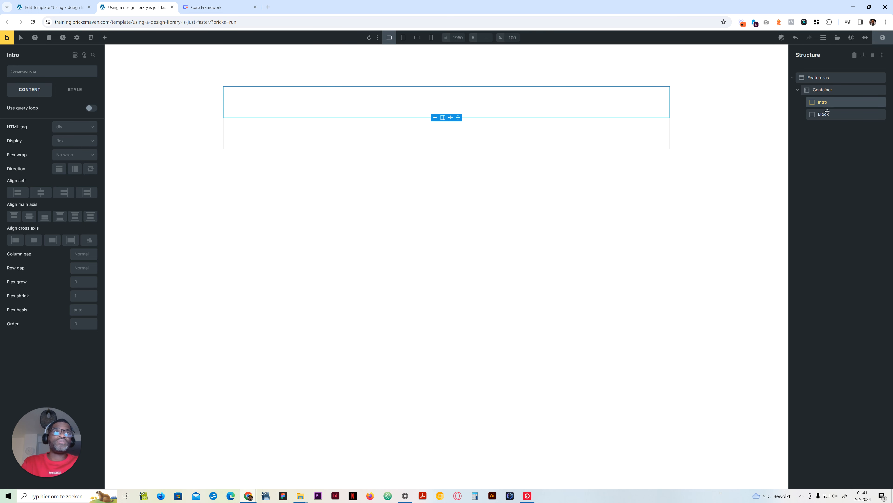
double_click(826, 113)
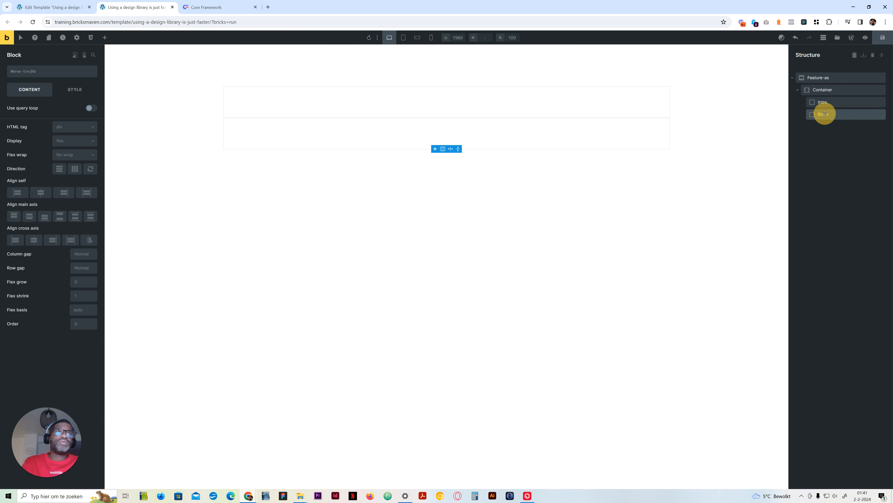
type("Feature list")
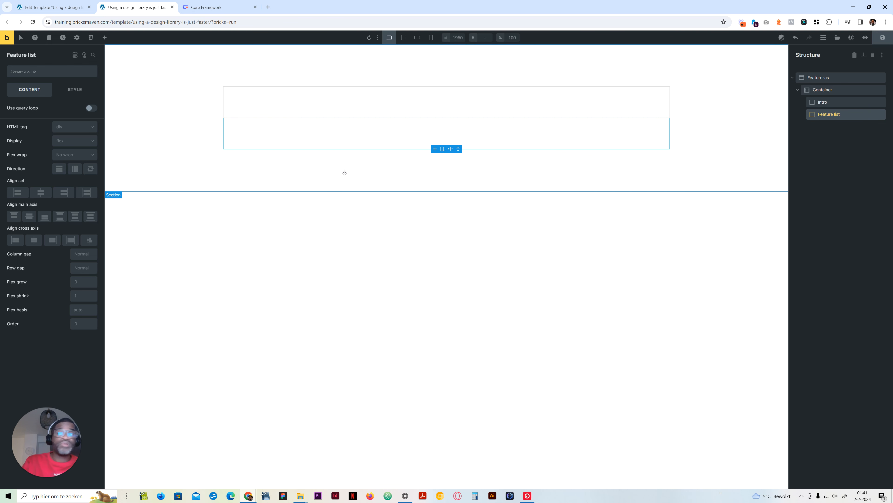
- Add a heading and two Basic Text elements inside the Intro block
left_click(822, 102)
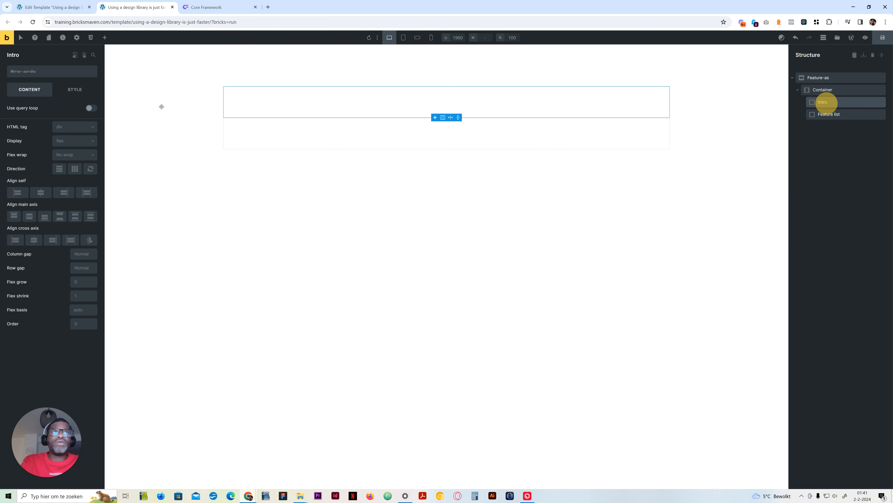
left_click(105, 37)
scroll(60, 316, "down", 4)
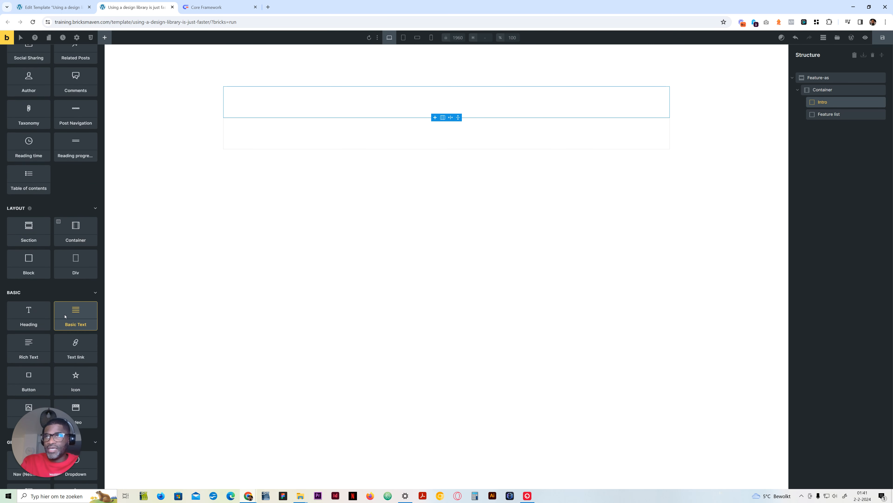
left_click(35, 286)
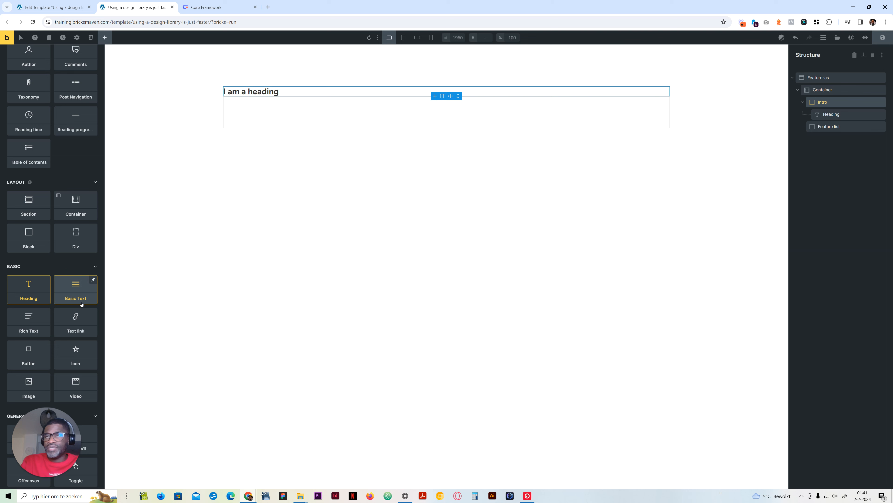
left_click(76, 292)
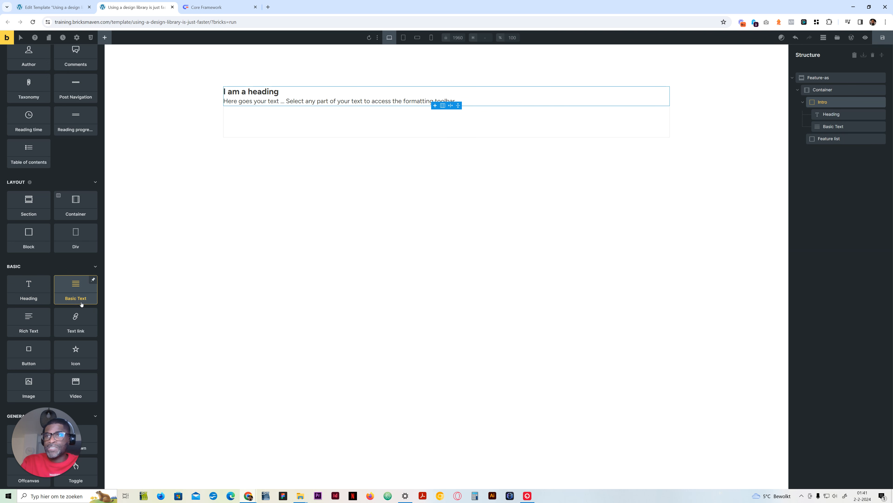
left_click(81, 303)
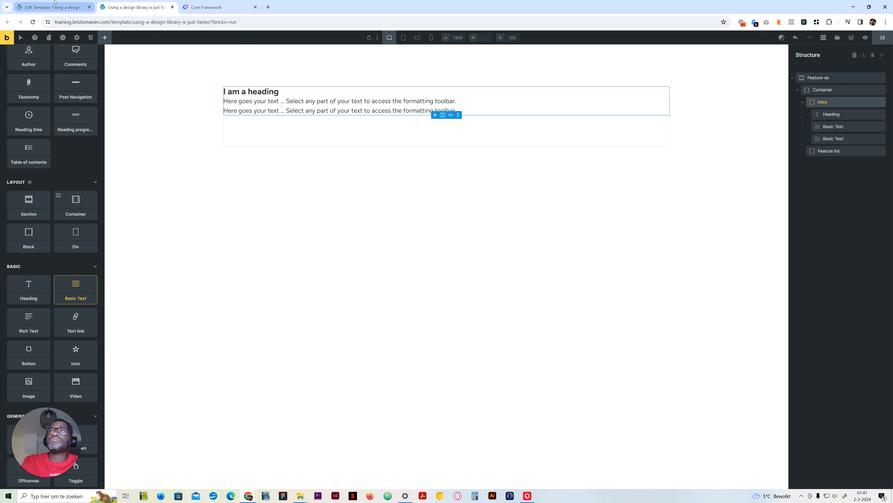
- Review the Dev-God Mode intro and the Component Editor row on the Core Framework page, and return to the Bricks builder
left_click(208, 4)
scroll(394, 246, "up", 7)
left_click(137, 7)
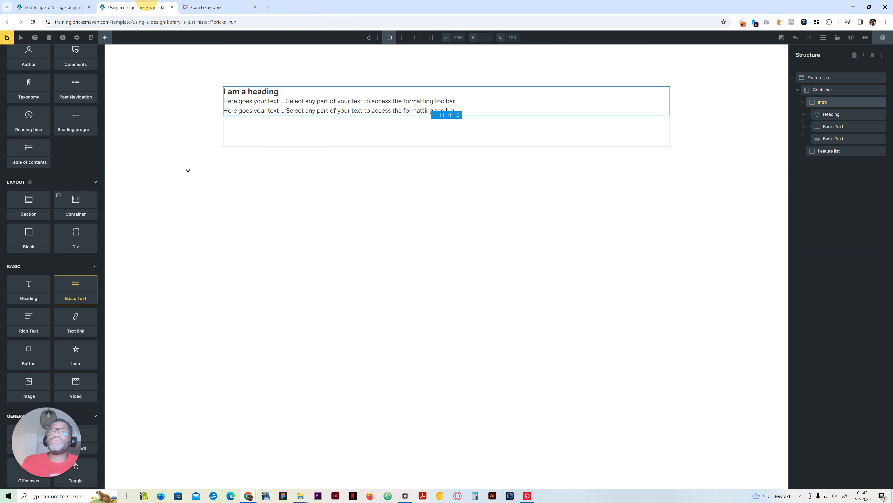
left_click(212, 11)
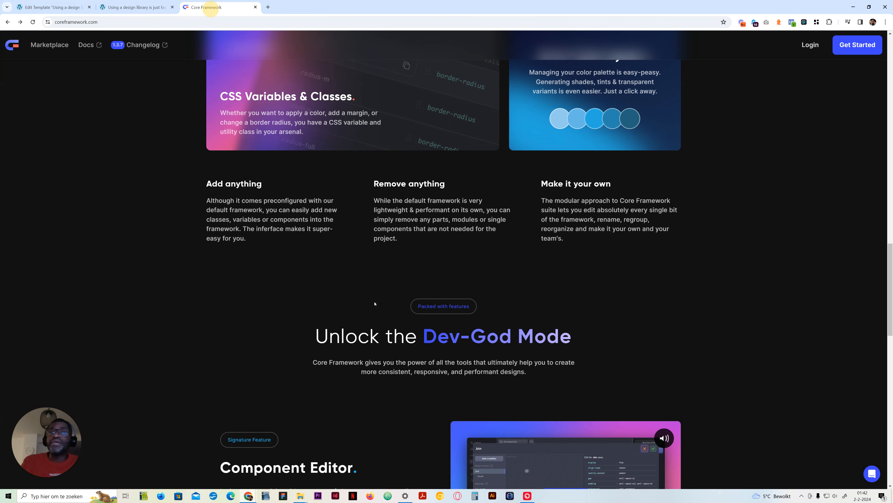
scroll(447, 347, "down", 3)
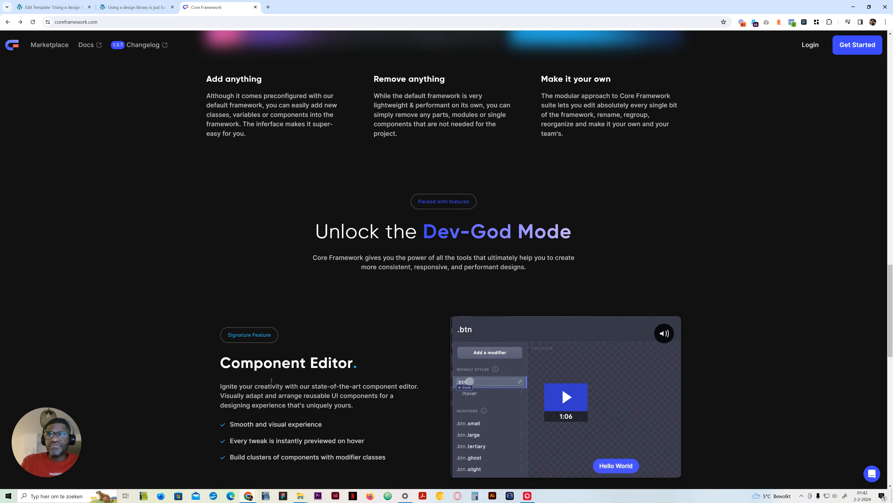
left_click(147, 2)
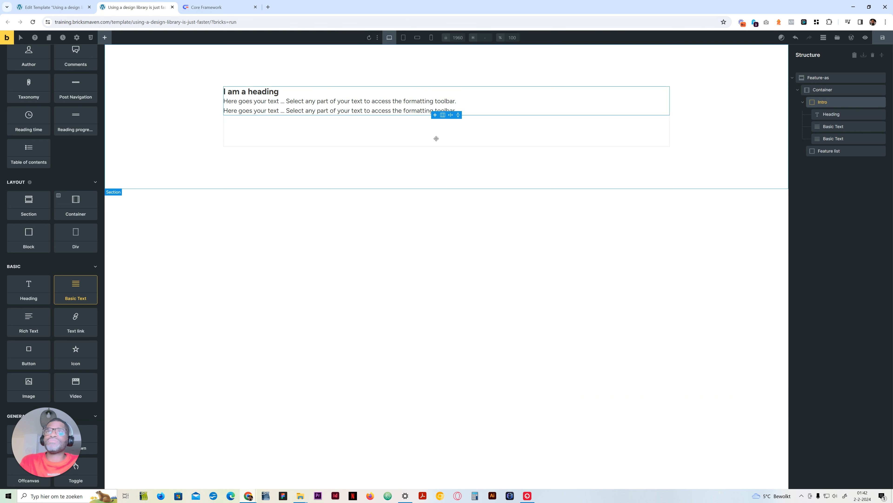
- Rename the first Basic Text element in the Intro block as Accent
left_click(840, 115)
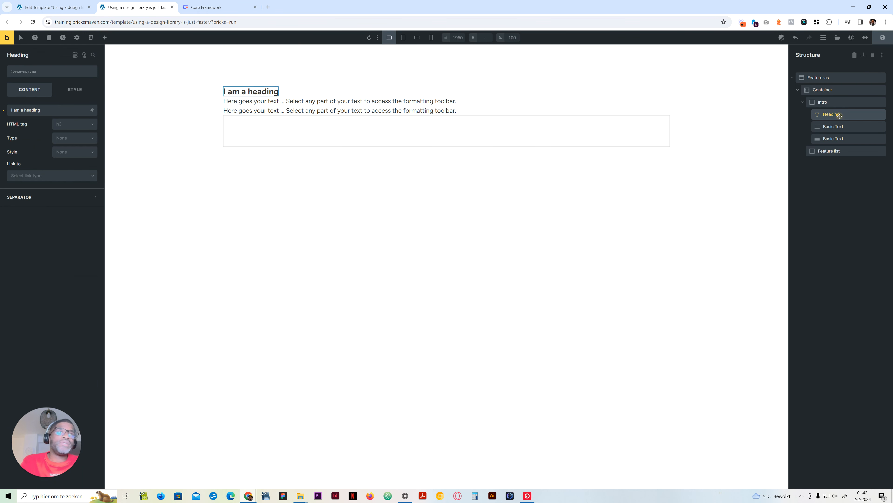
double_click(834, 126)
type("A")
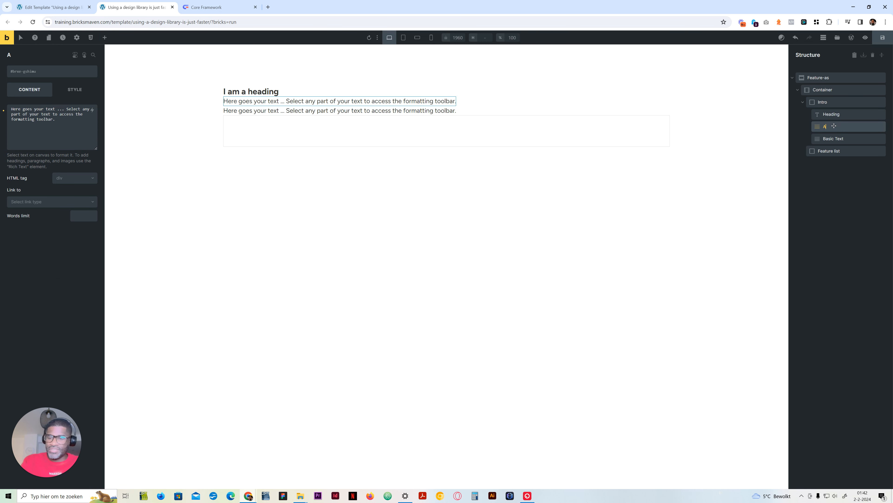
- Change the HTML tag of the remaining Basic Text and set the Accent element's HTML tag to span
left_click(837, 141)
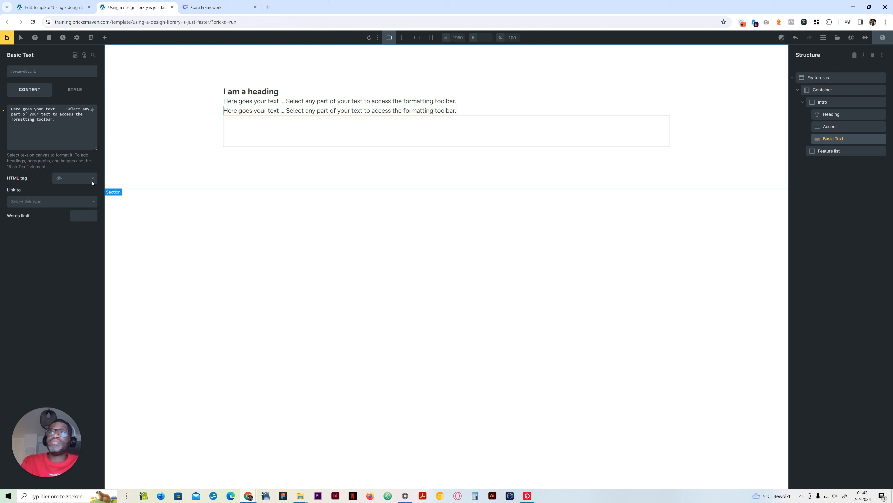
left_click(75, 178)
left_click(71, 203)
left_click(844, 127)
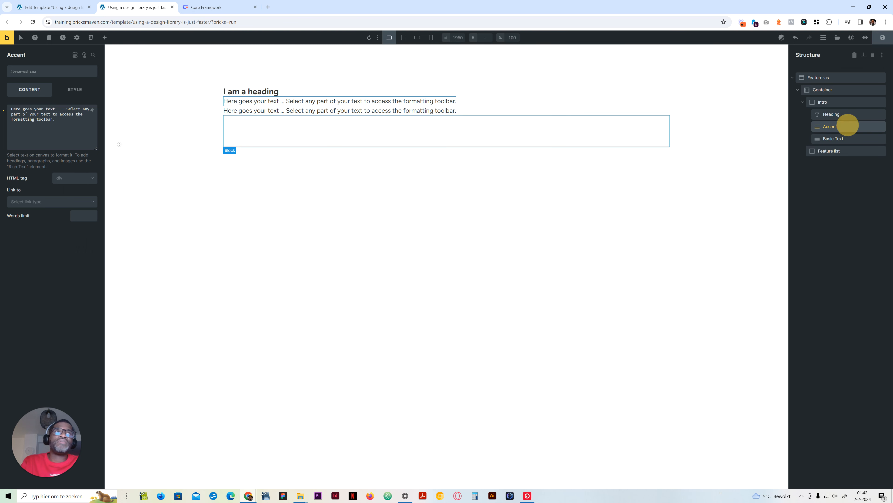
left_click(70, 177)
left_click(68, 212)
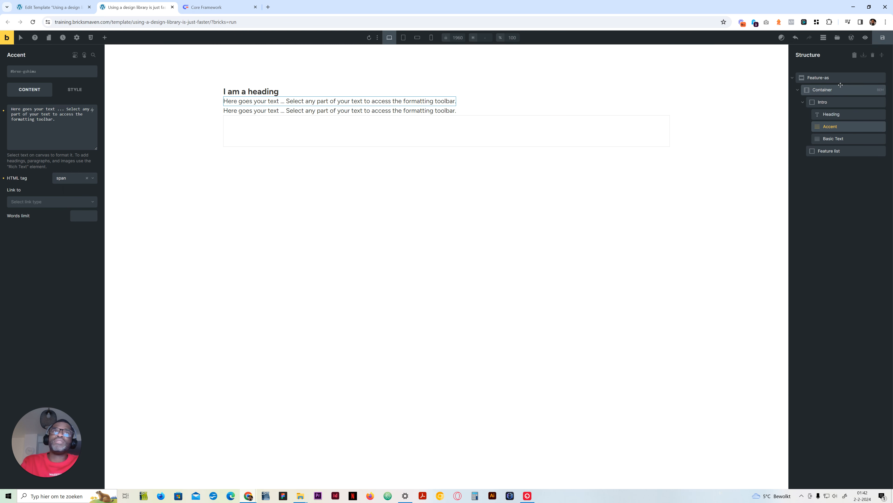
- Collapse the Intro block, add a block inside Feature list and name it Feature card
left_click(804, 102)
left_click(829, 114)
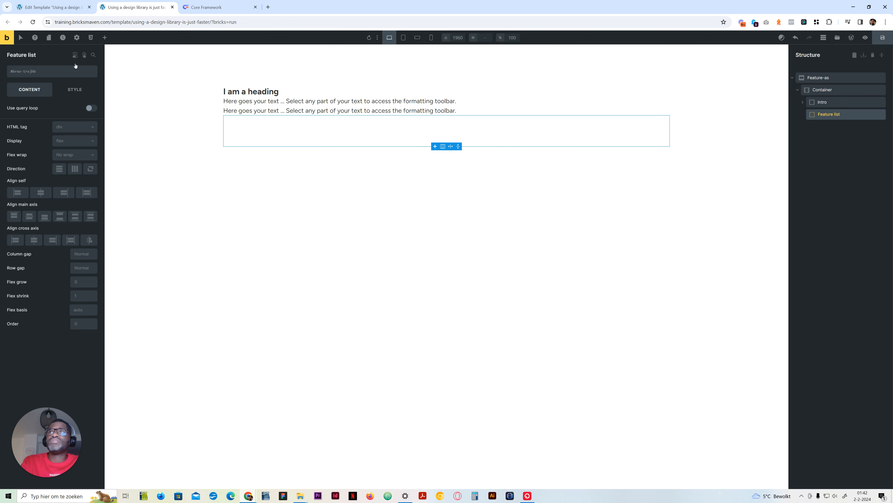
left_click(105, 38)
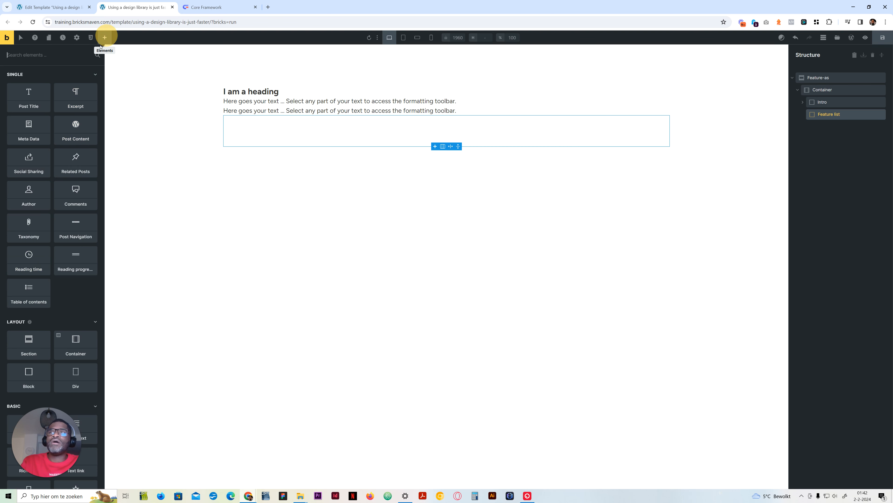
left_click(34, 381)
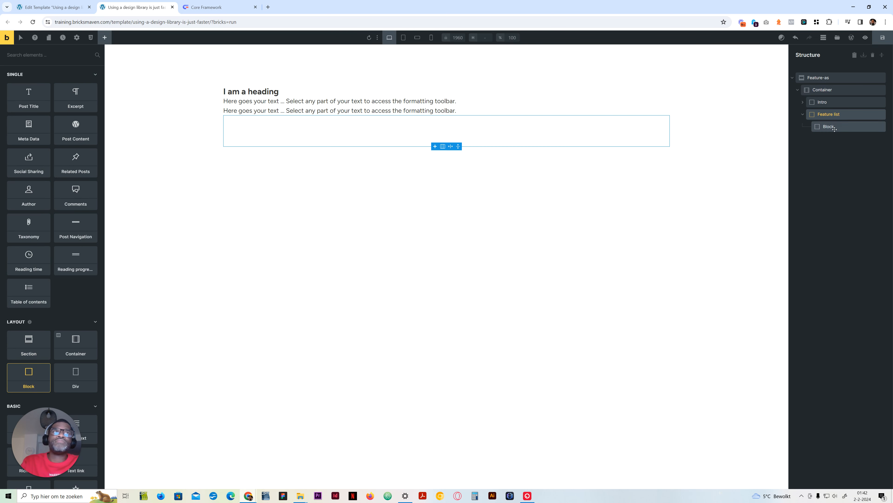
double_click(828, 126)
type("Feature card")
key("Return")
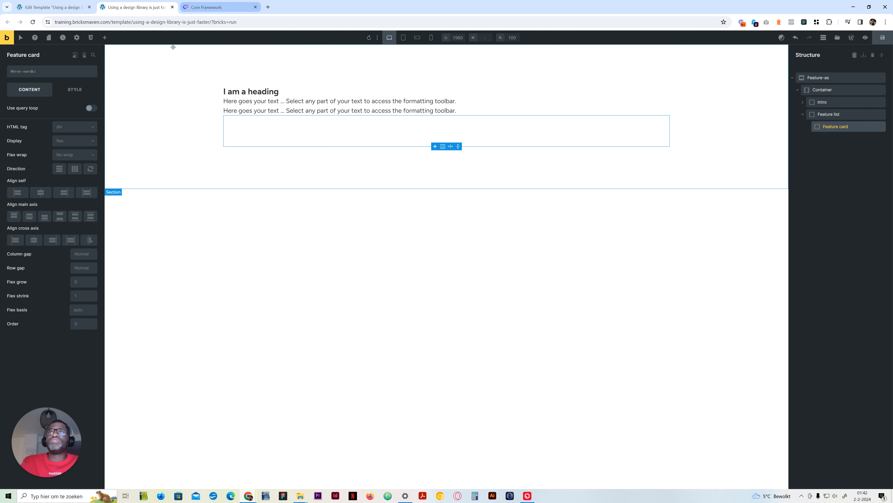
- Add two blocks inside Feature card and name them Content and Media
left_click(104, 38)
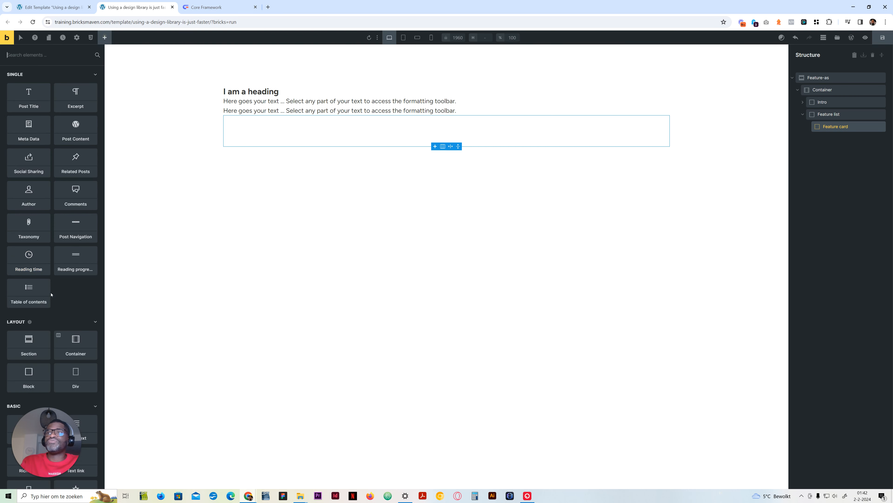
left_click(39, 377)
left_click(39, 376)
left_click(834, 138)
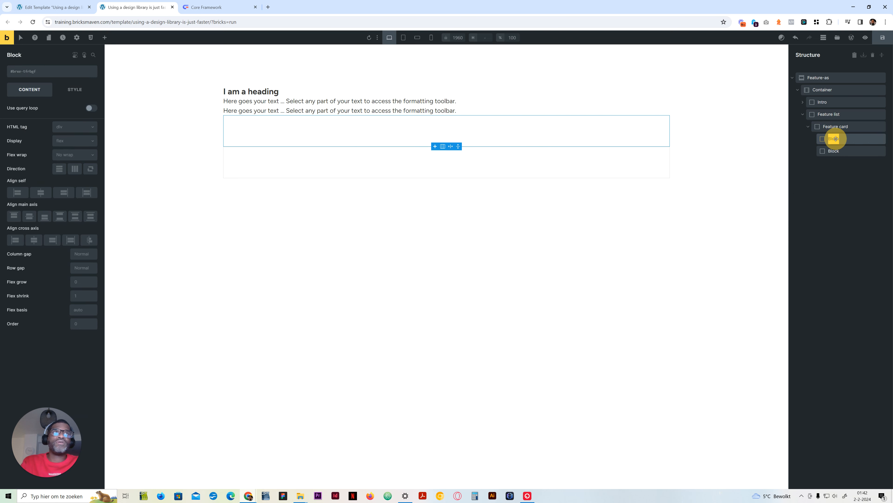
type("Content")
double_click(832, 151)
type("Media")
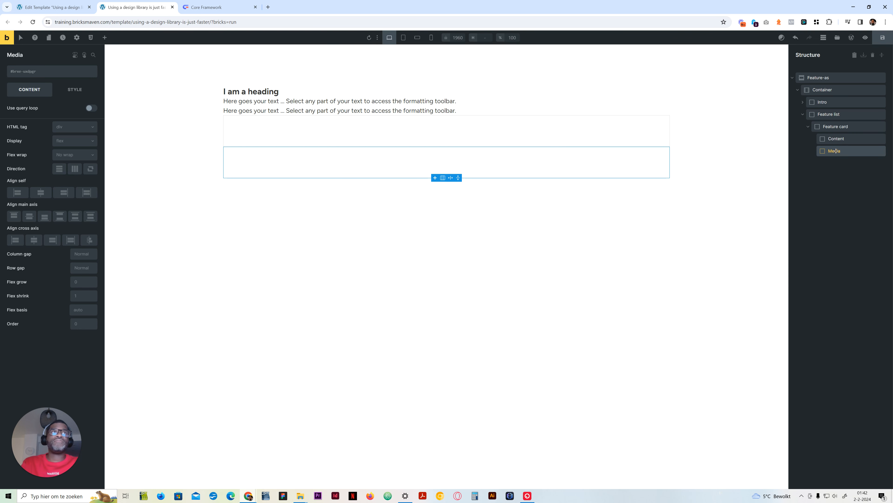
- Add an Image element inside the Media block of the Feature card
left_click(104, 38)
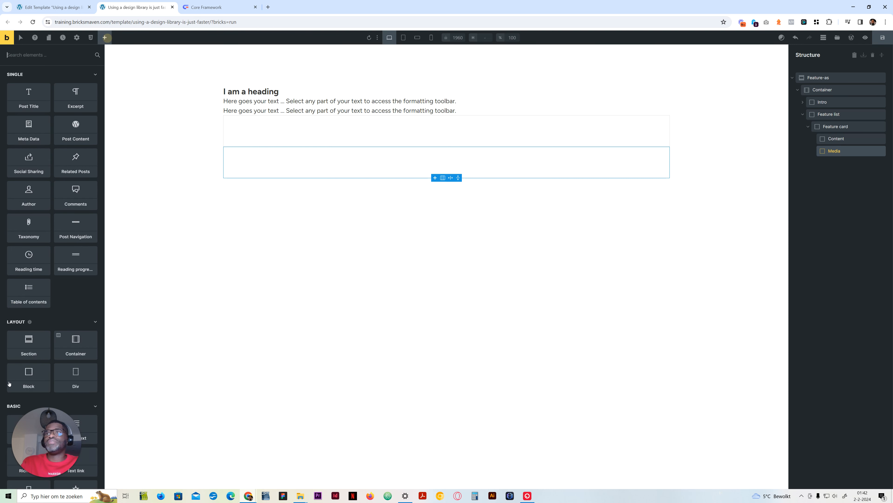
type("ima")
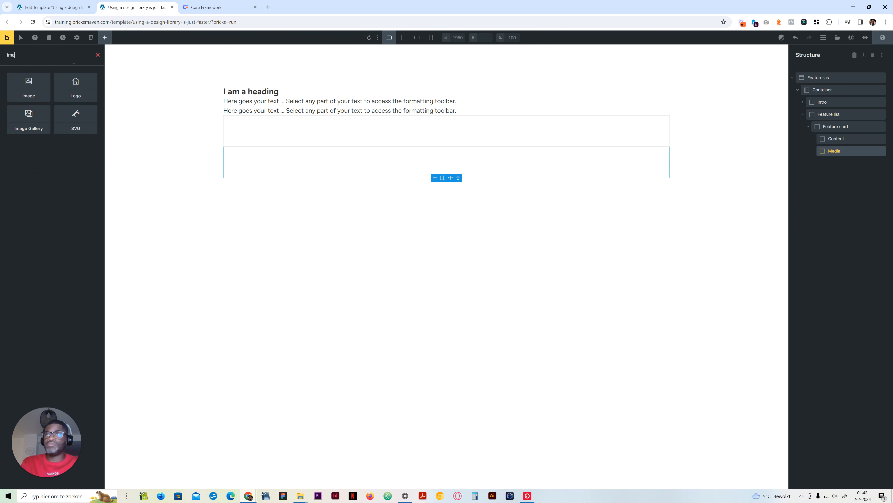
left_click(28, 89)
- Add a Heading and two Basic Text elements inside the Content block of the Feature card
left_click(851, 138)
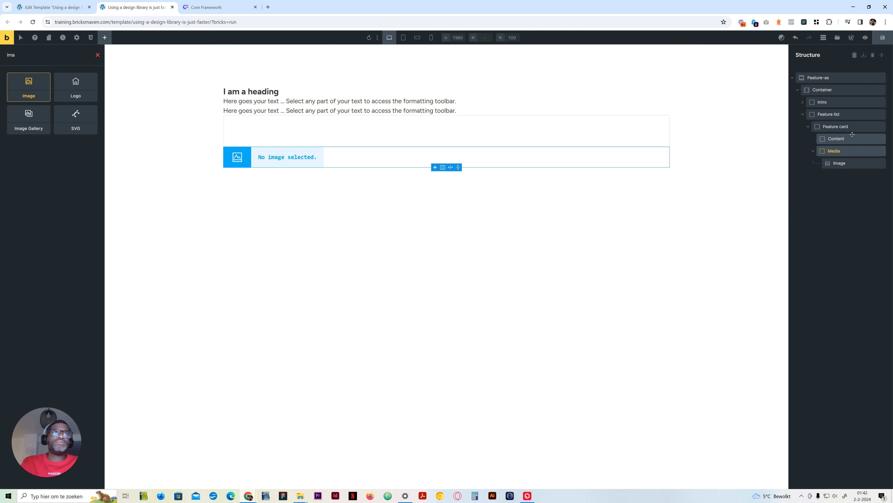
left_click(104, 37)
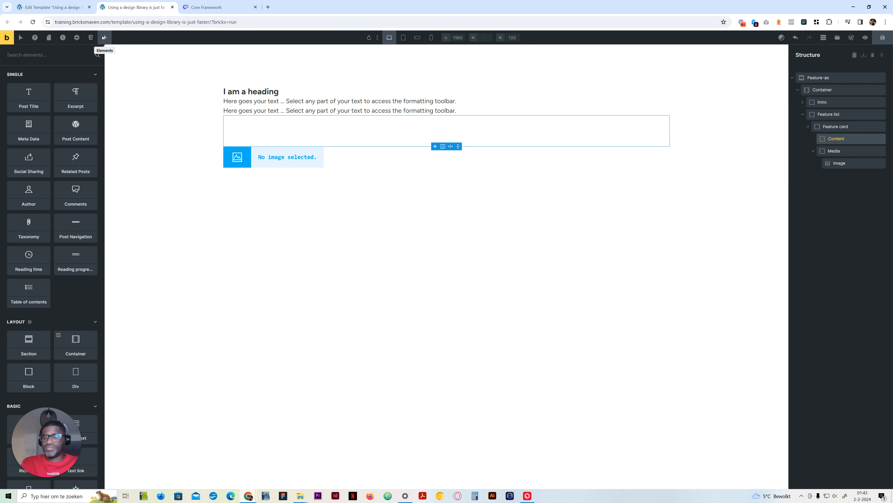
type("head")
left_click(29, 87)
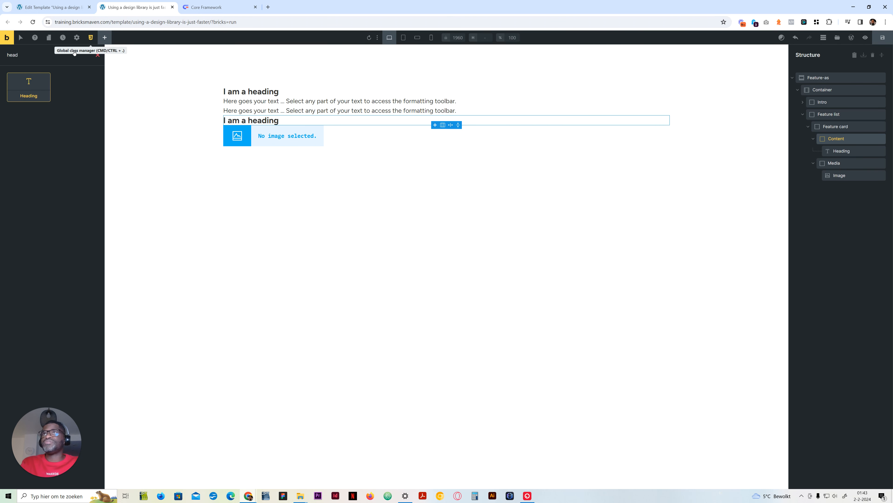
type("text")
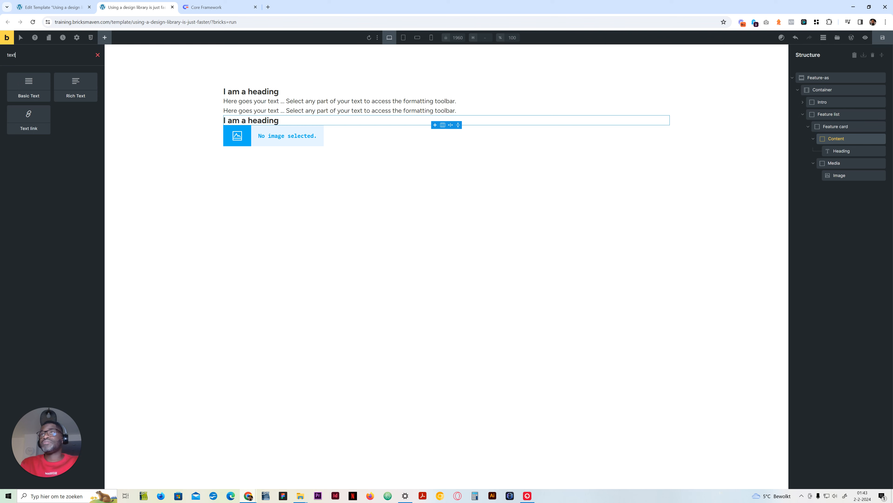
left_click(27, 90)
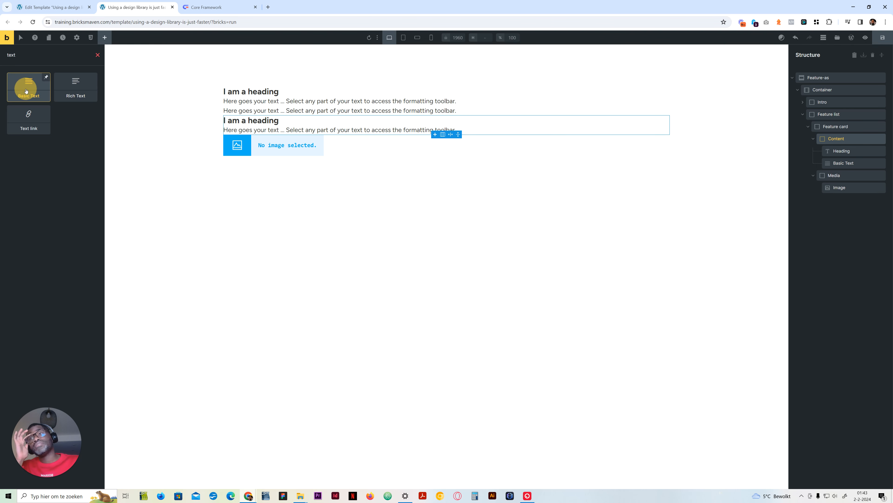
left_click(26, 89)
- Check the feature card on the Core Framework page and rename the first Basic Text element in Content as Badge
left_click(202, 2)
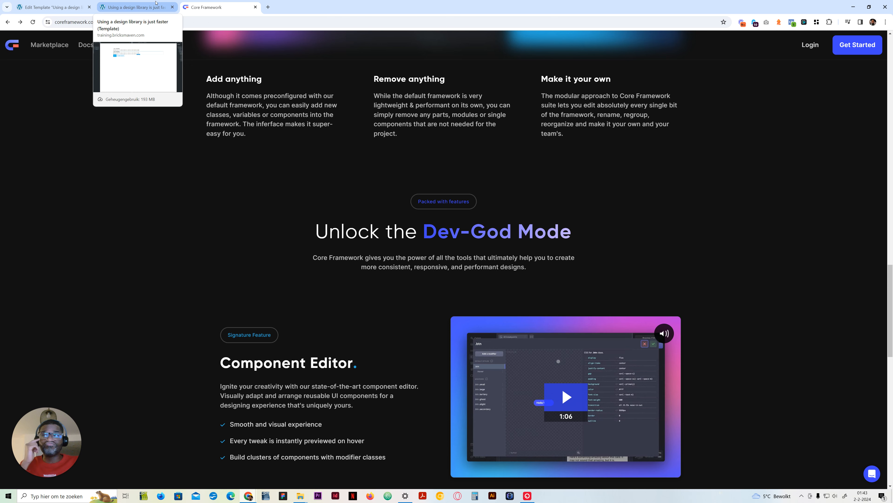
left_click(156, 3)
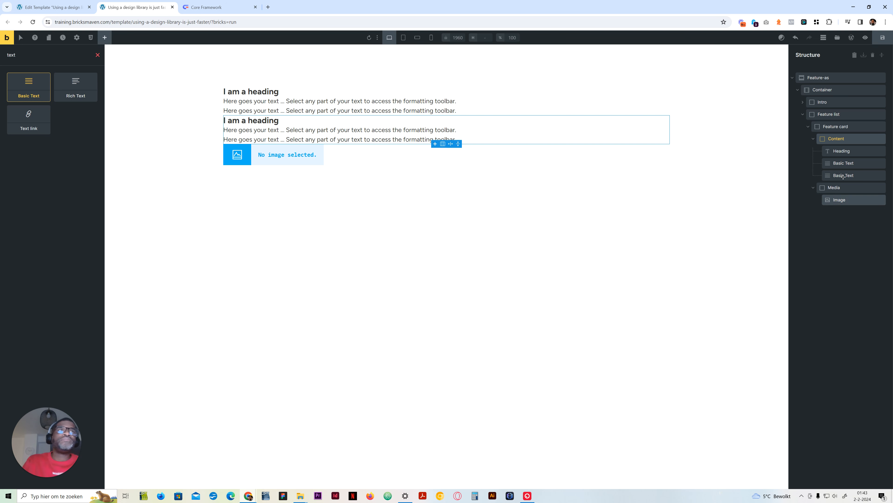
double_click(842, 163)
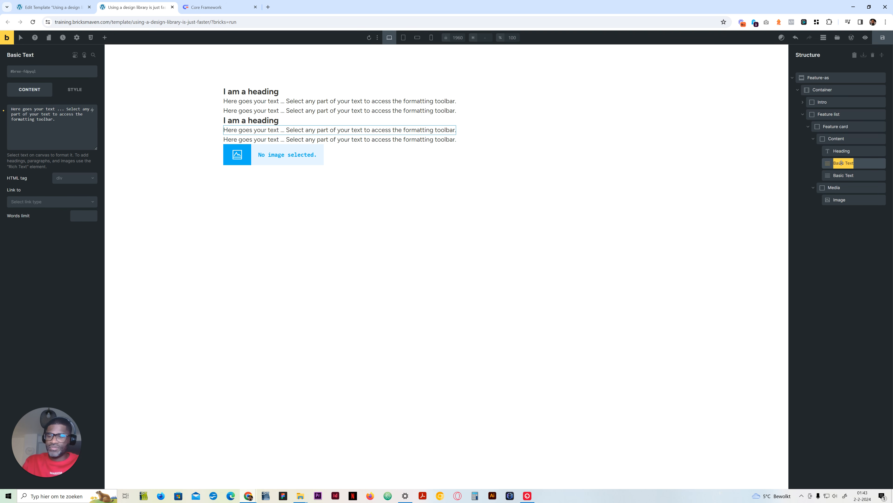
type("badge")
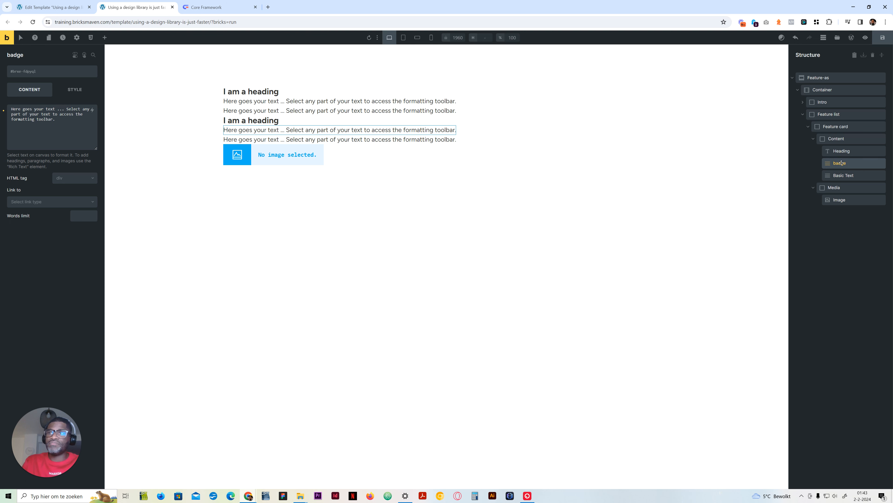
double_click(840, 163)
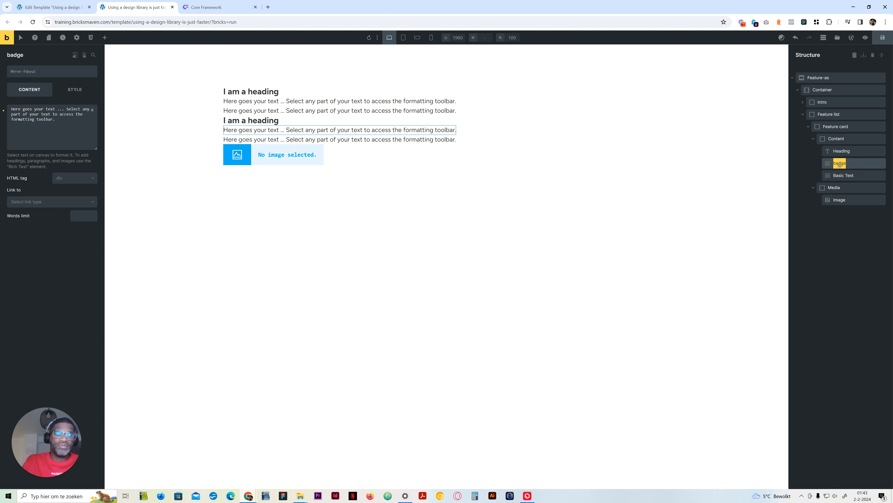
key("Left")
type("B")
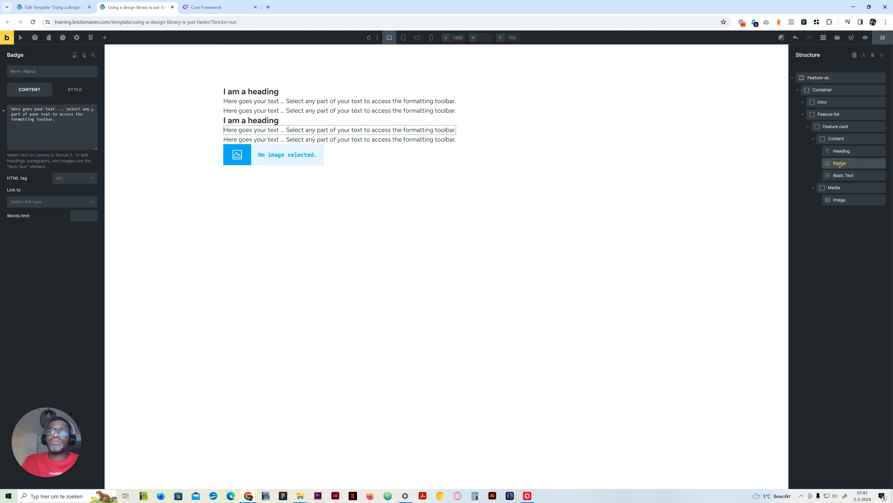
- Add two blocks below the Basic Text element in Content and nest the second block inside the first
left_click(847, 151)
left_click(846, 163)
left_click(847, 176)
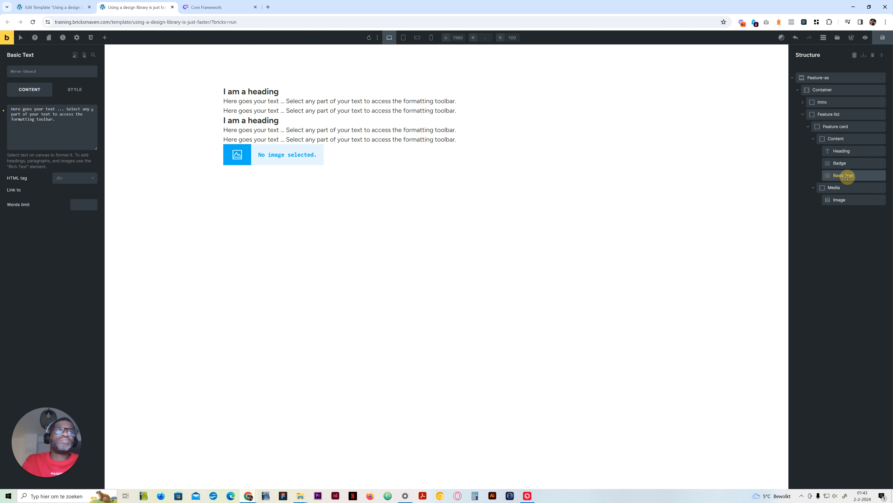
left_click(105, 38)
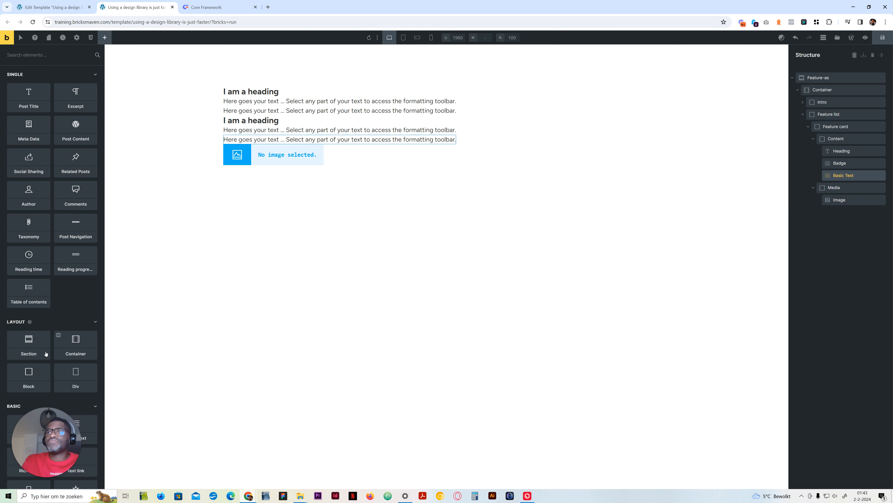
left_click(29, 376)
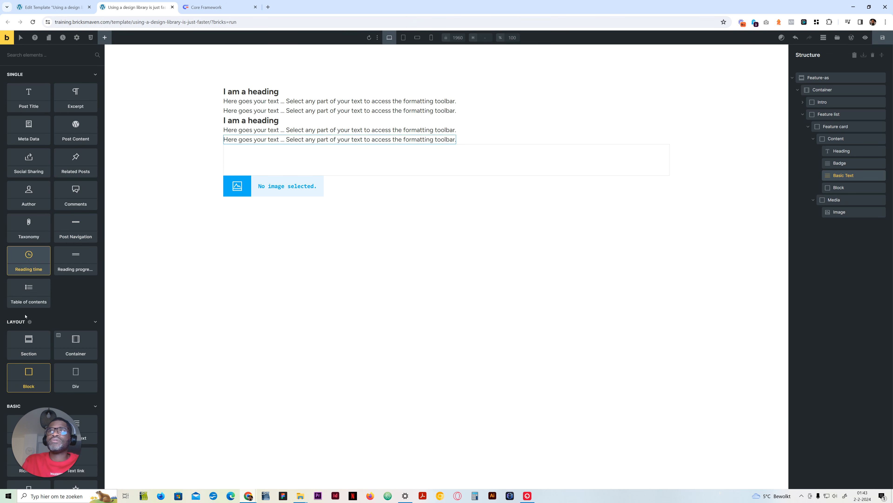
left_click(29, 375)
left_click(850, 190)
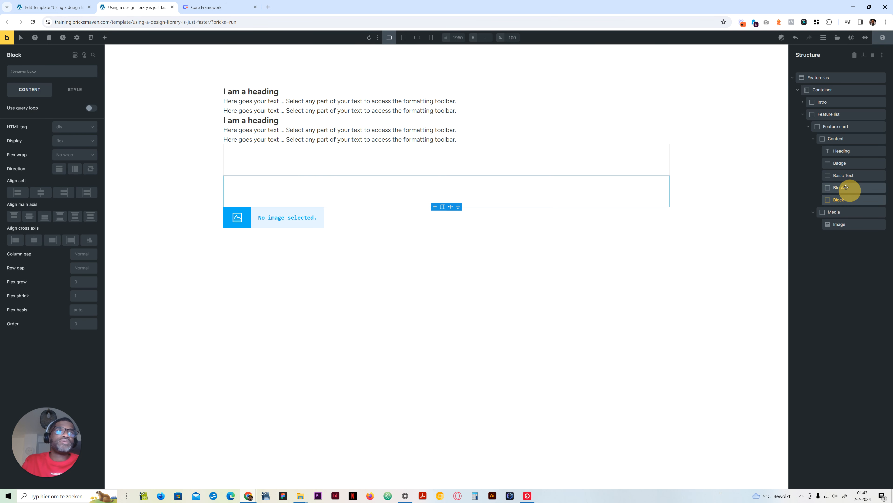
left_click_drag(837, 200, 851, 185)
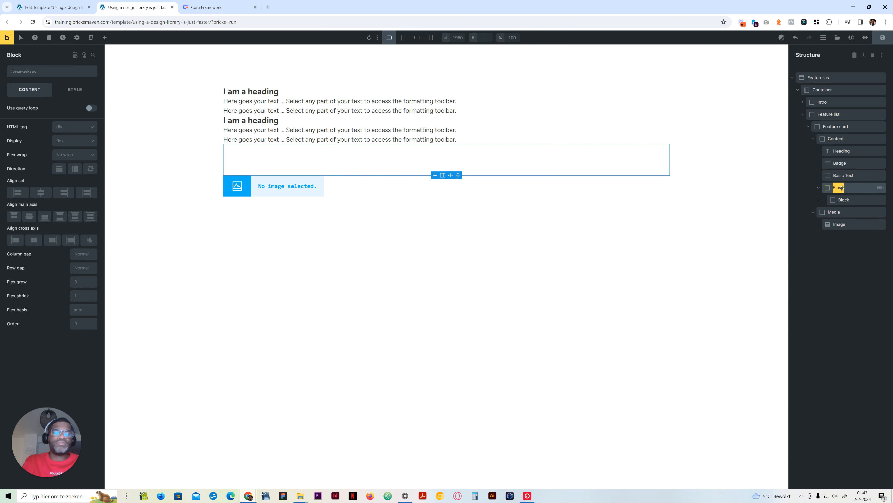
- Rename the outer of the two nested blocks in Content as ul
type("UI")
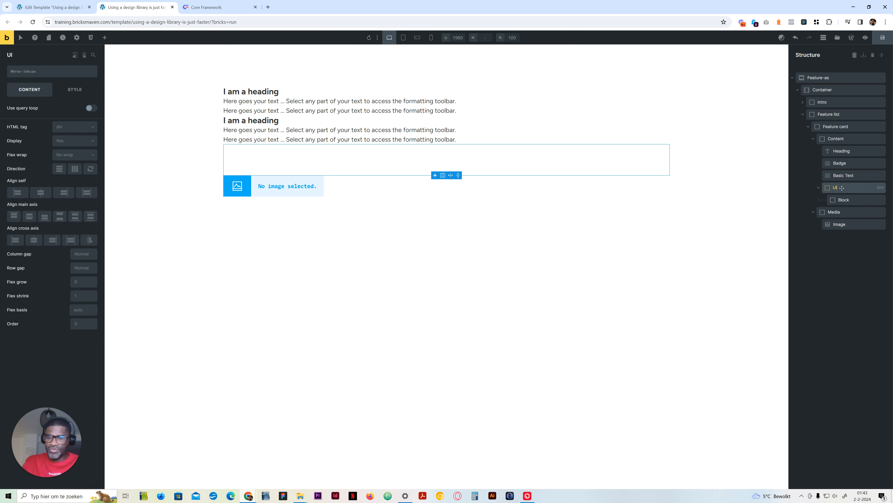
key("BackSpace")
key("BackSpace")
type("ul")
key("ctrl+a")
type("ul")
- Rename the block nested inside ul as List item
double_click(843, 200)
type("L")
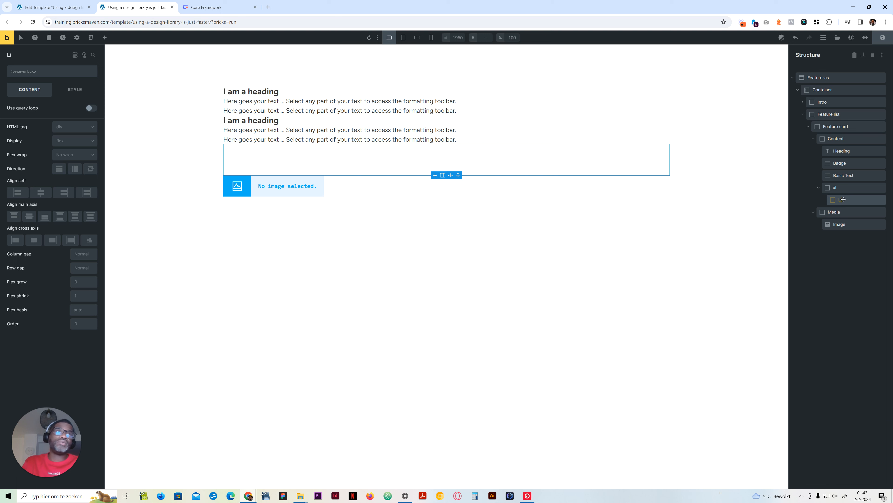
key("BackSpace")
key("BackSpace")
double_click(843, 200)
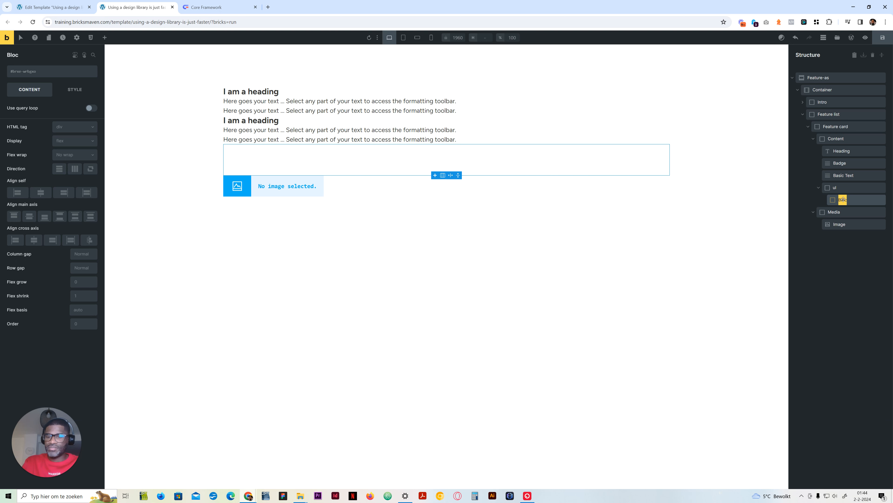
type("List iutem")
double_click(854, 198)
left_click(848, 200)
key("Delete")
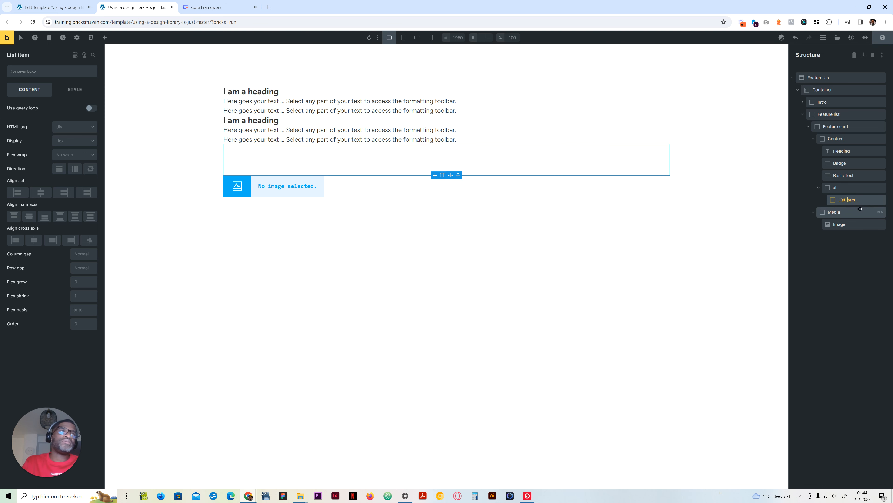
left_click(837, 201)
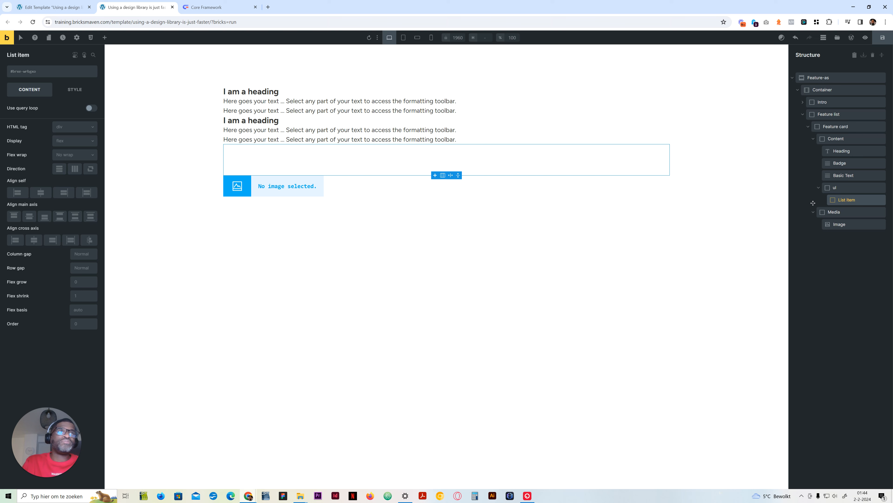
- Add a div containing an Icon element inside List item and name the div Icon wrapper
left_click(105, 38)
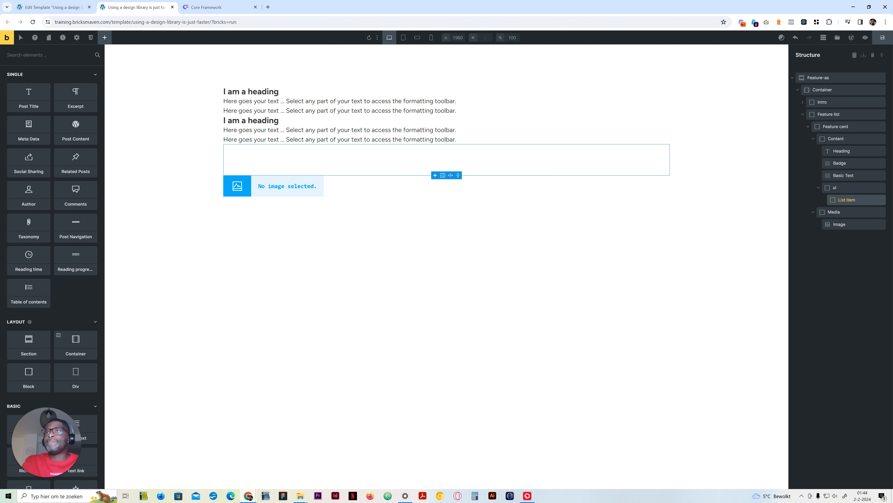
left_click(77, 374)
left_click(71, 55)
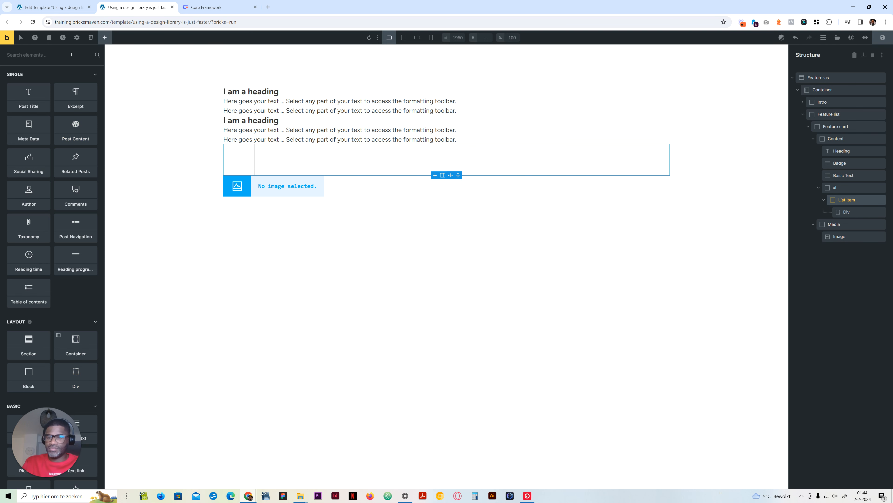
type("icon")
left_click_drag(22, 86, 855, 211)
double_click(849, 211)
type("Icon wrapper")
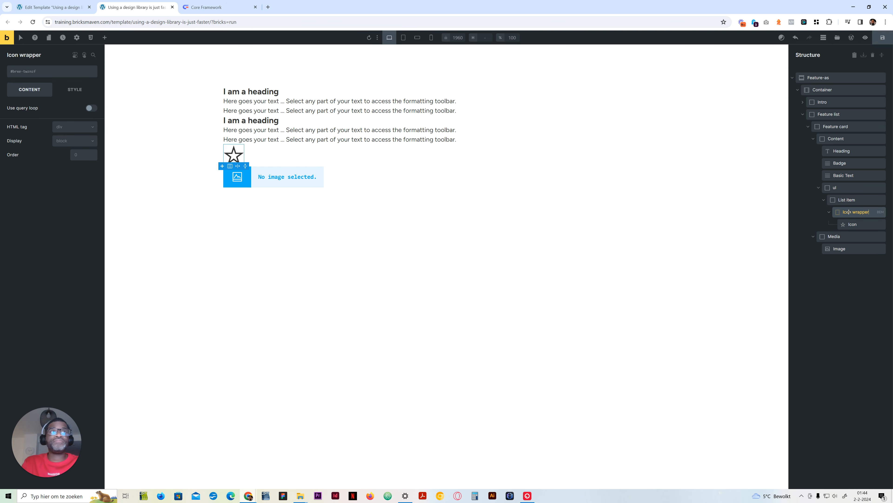
- Add a Basic Text element inside List item after the Icon wrapper and name it Text
left_click(844, 200)
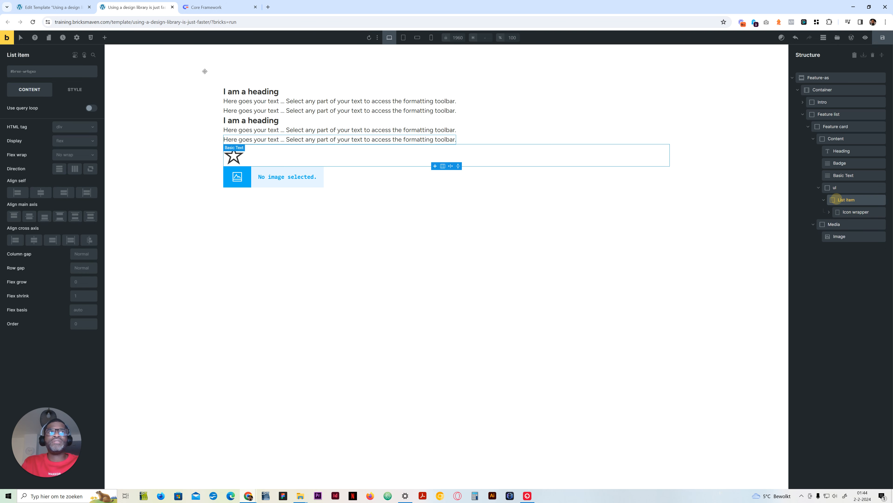
left_click(104, 37)
scroll(82, 311, "down", 3)
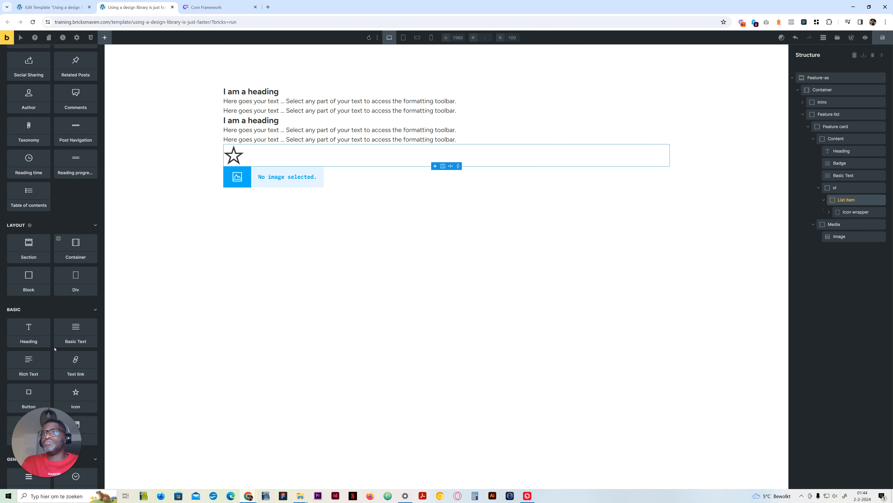
left_click(77, 322)
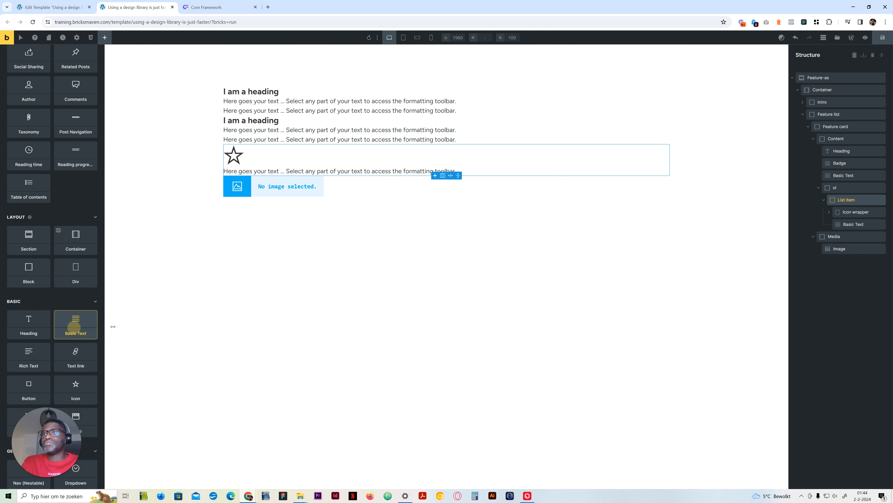
double_click(851, 224)
type("T")
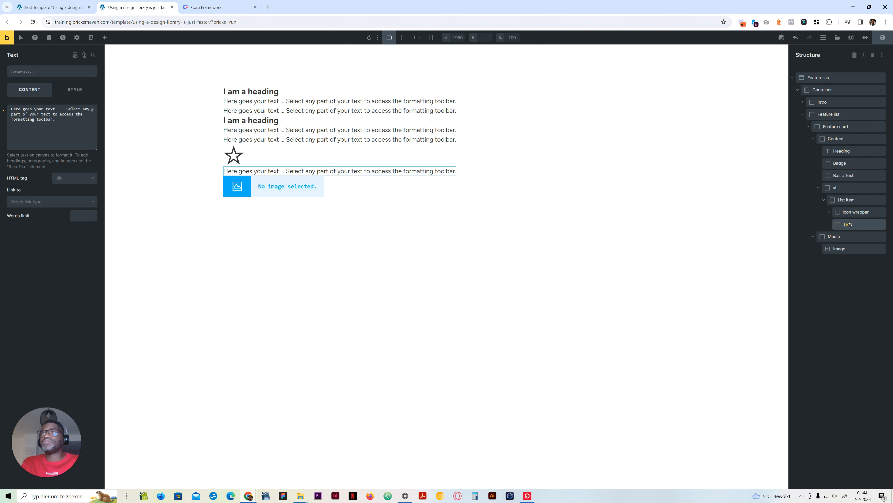
- Set the Text element's HTML tag to p and change the ul block's HTML tag to a list tag
left_click(70, 179)
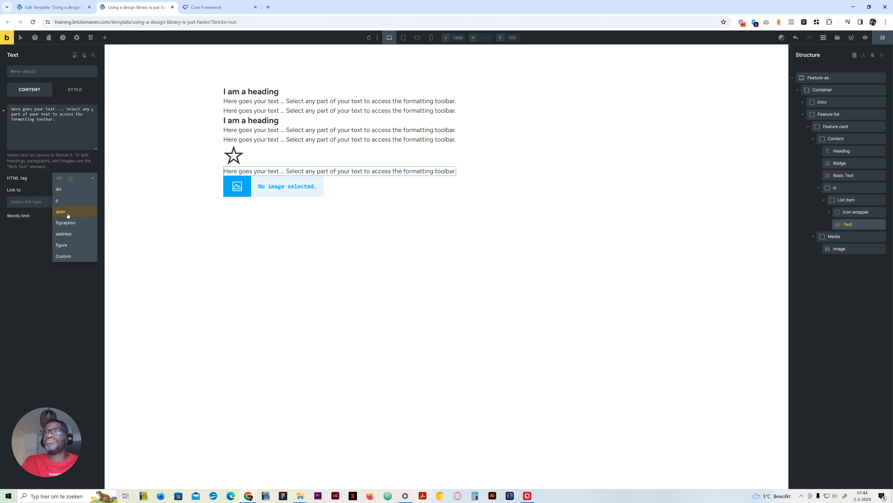
left_click(75, 199)
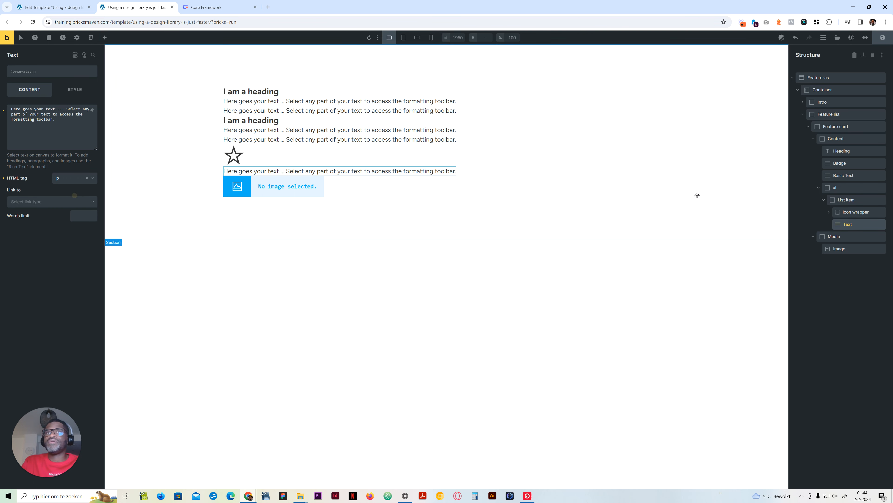
left_click(833, 211)
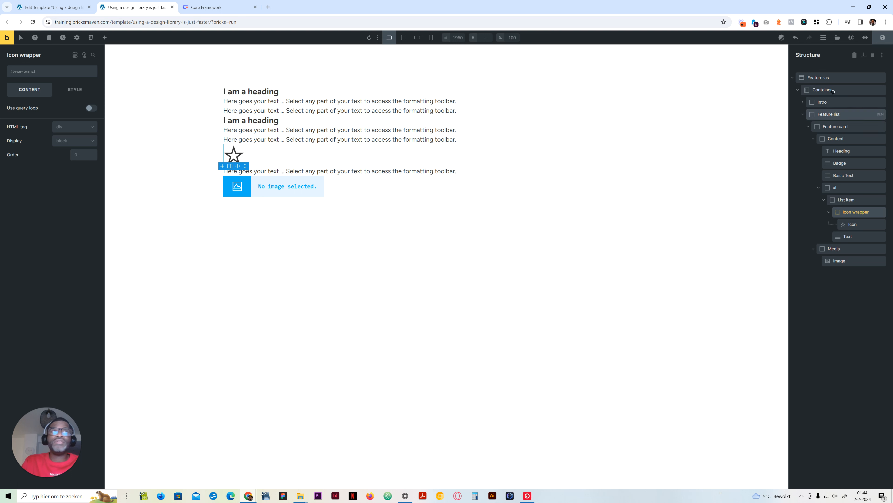
left_click(837, 189)
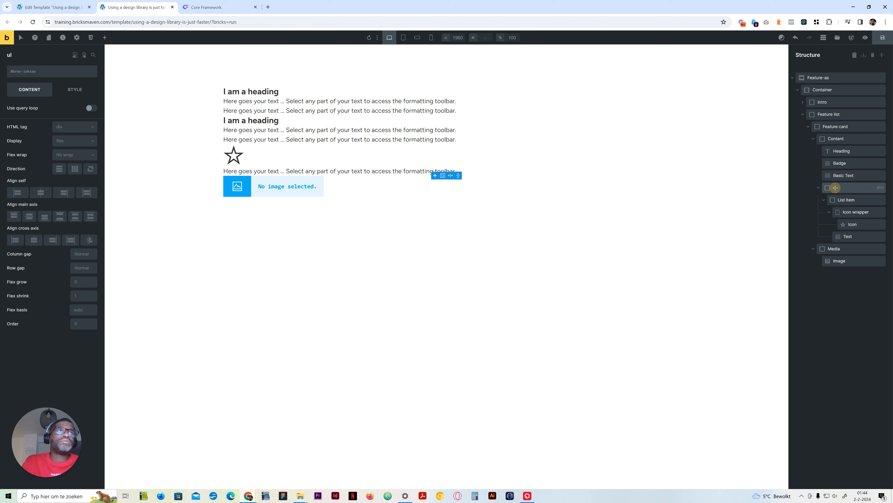
left_click(67, 126)
left_click(65, 204)
- Set the HTML tag of the List item block to li
left_click(848, 199)
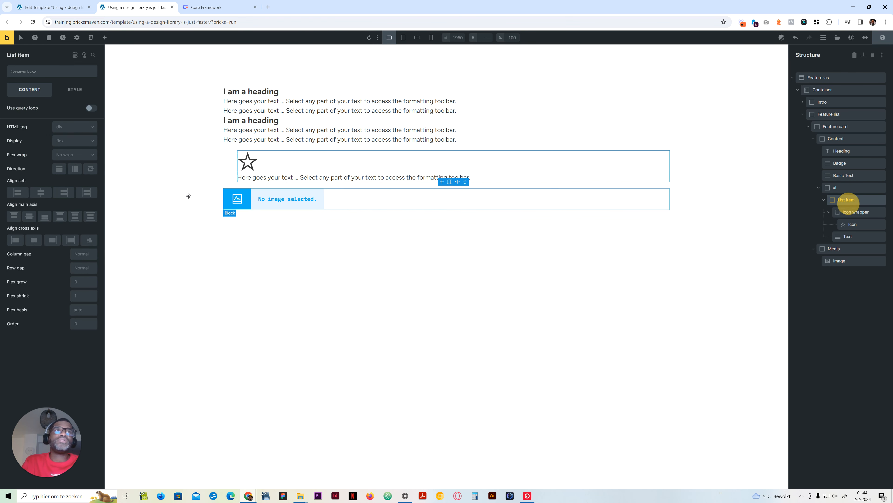
left_click(72, 126)
left_click(65, 216)
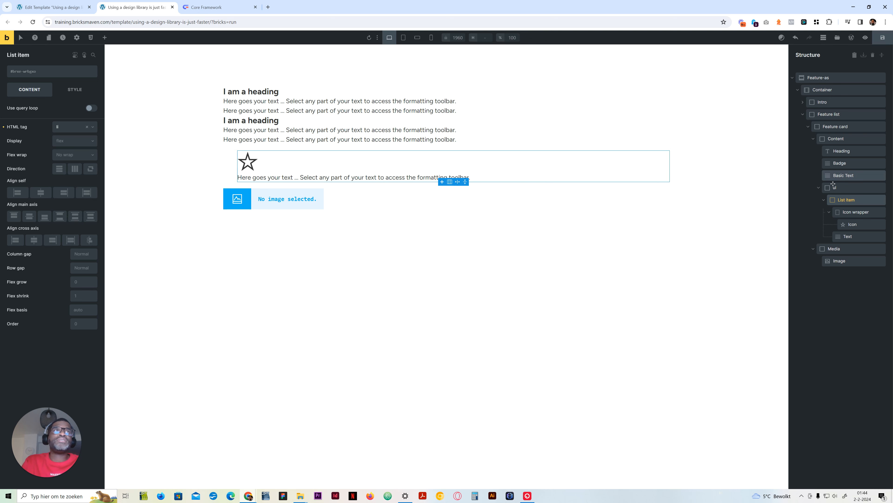
- Set the HTML tag of Feature list to ul and the HTML tag of Feature card to li
left_click(841, 187)
left_click(819, 187)
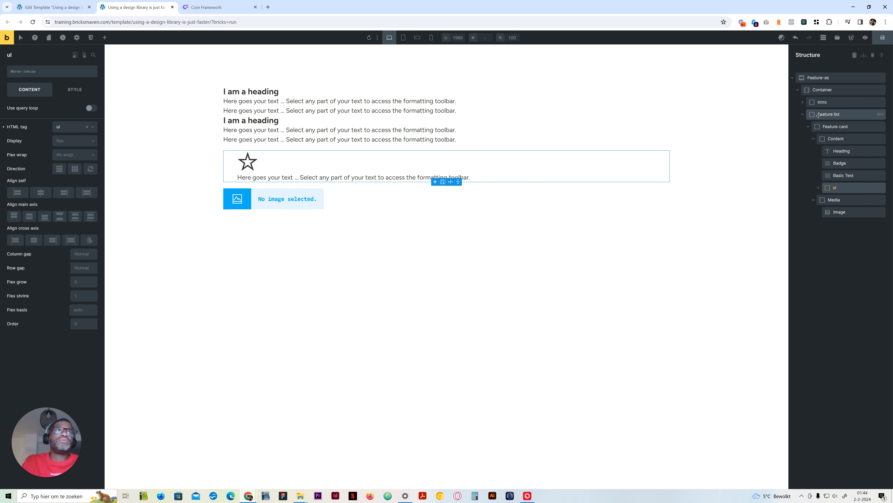
left_click(829, 114)
left_click(74, 126)
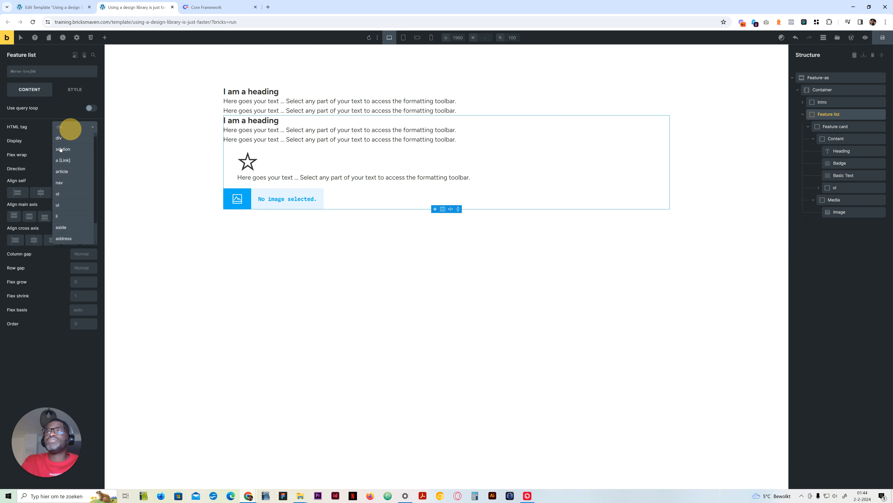
left_click(64, 205)
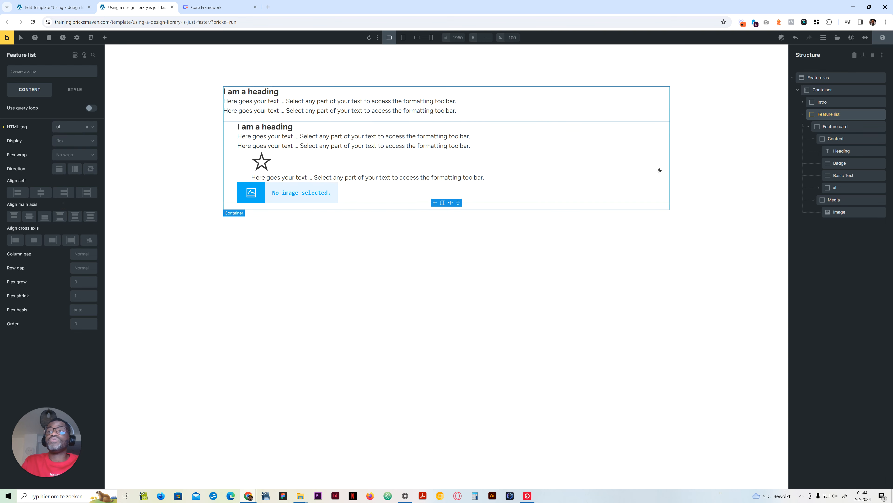
left_click(836, 127)
left_click(76, 128)
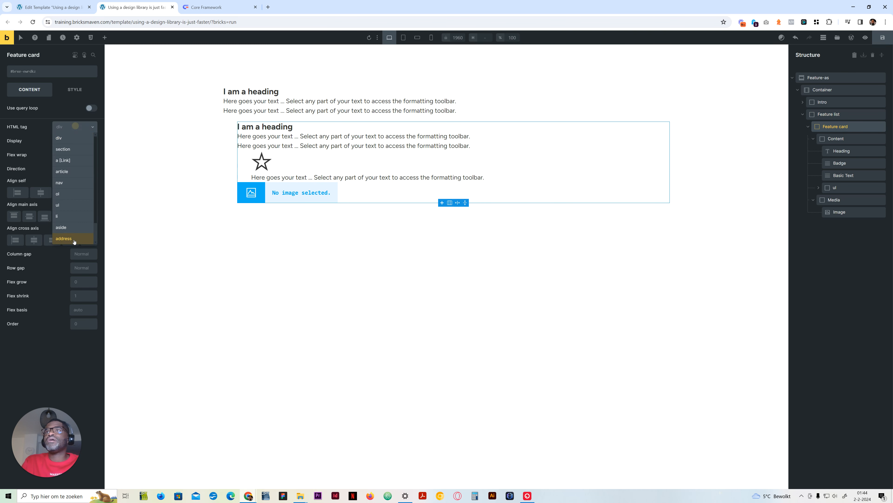
left_click(73, 216)
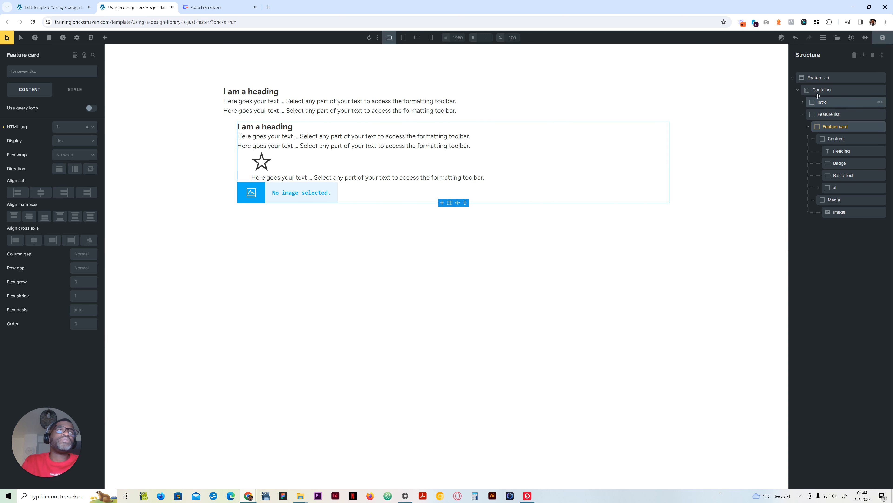
- Generate and apply BEM classes for List item and its child elements, using feature-as-list-item as the block name with label syncing on
left_click(819, 188)
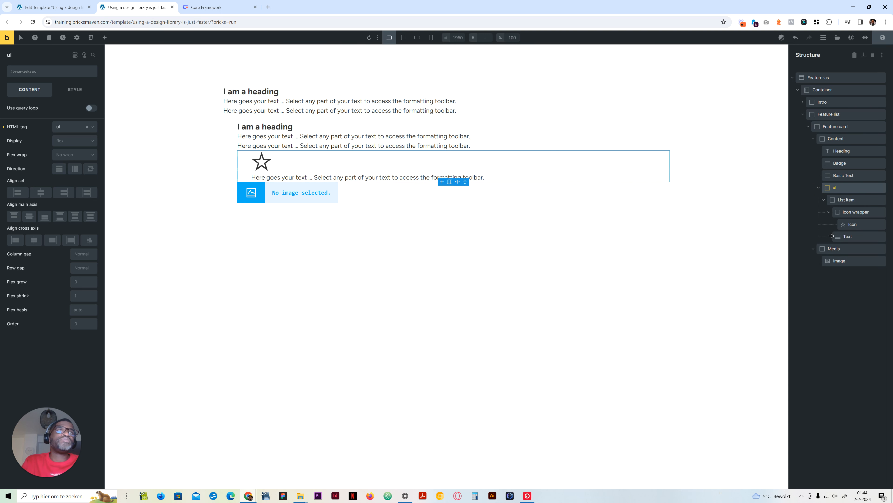
left_click(803, 102)
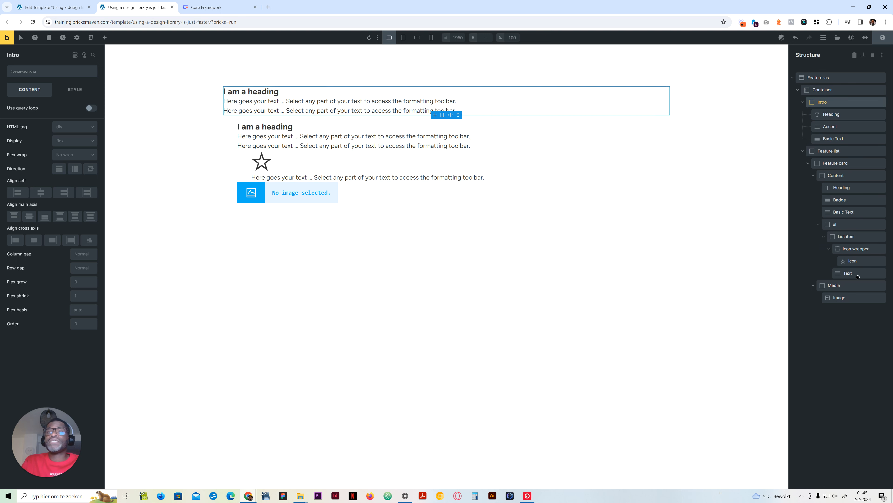
left_click(838, 76)
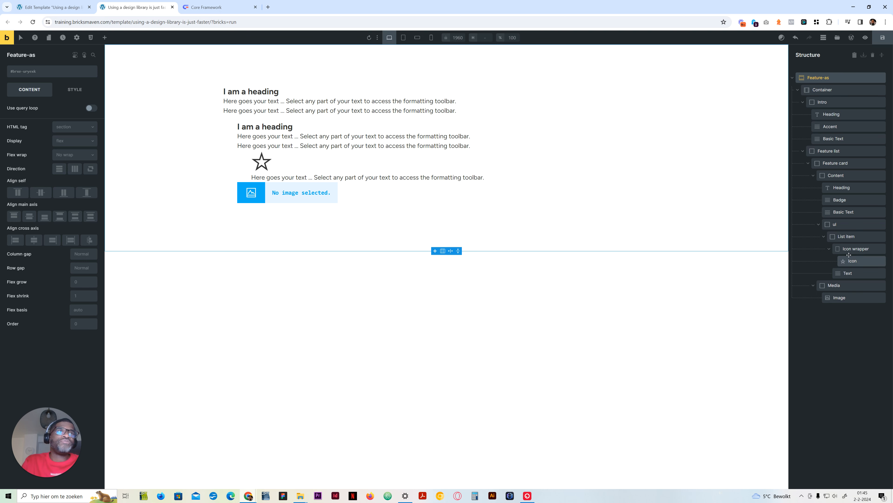
left_click(849, 236)
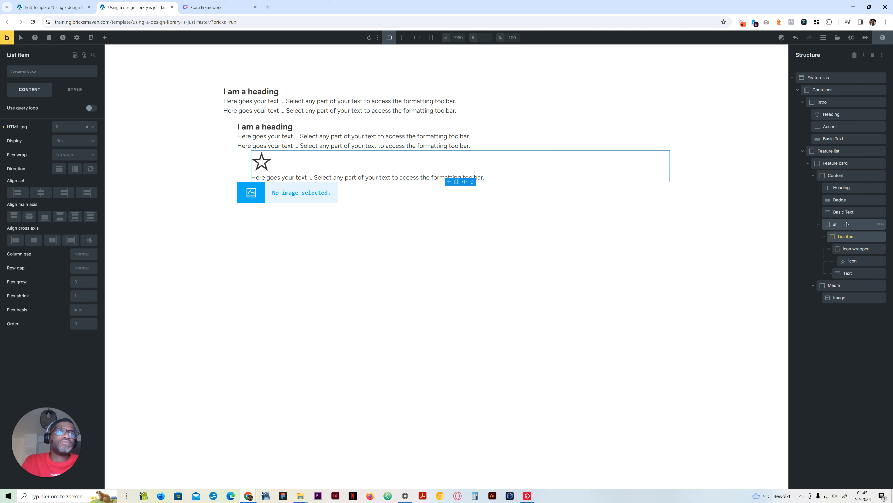
left_click(815, 78)
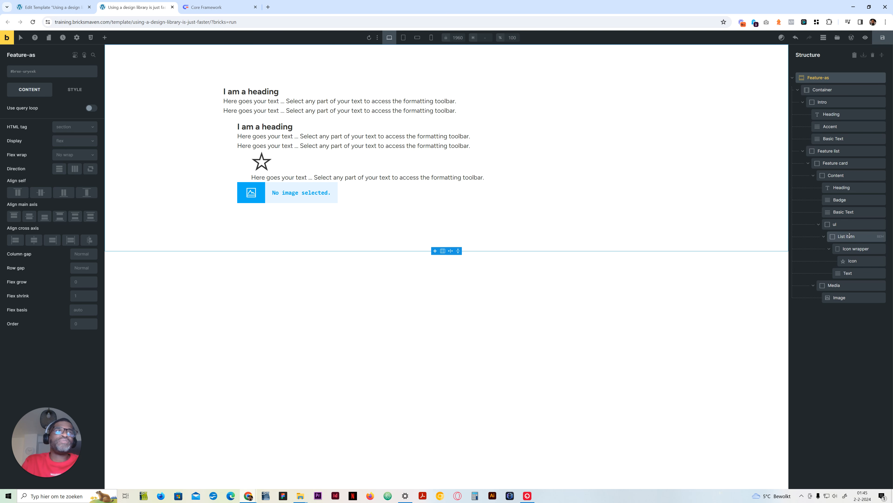
left_click(880, 238)
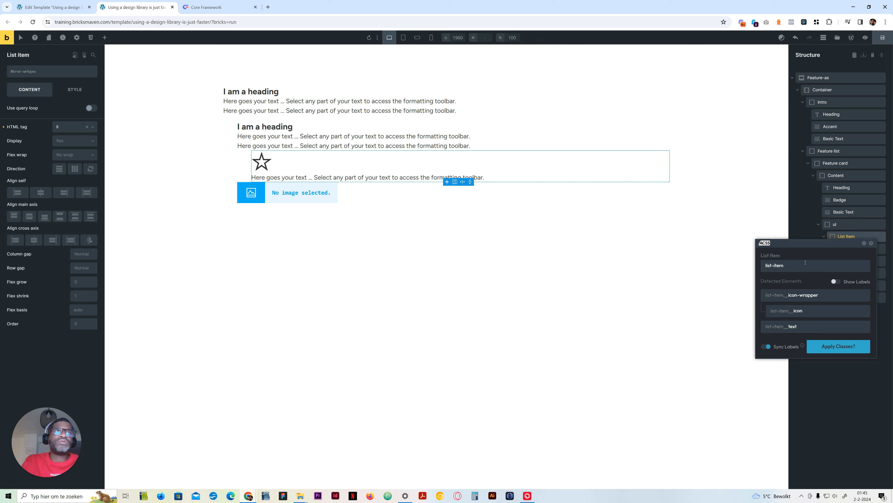
left_click_drag(799, 246, 791, 244)
left_click(758, 263)
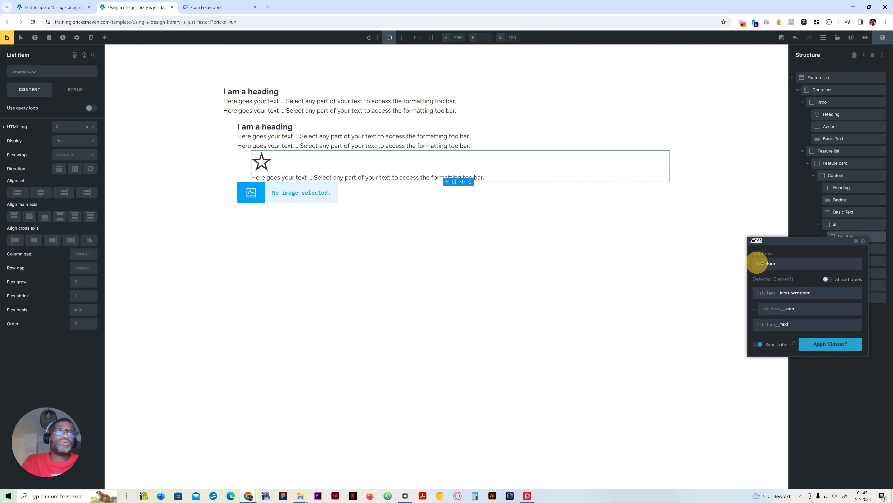
type("featu")
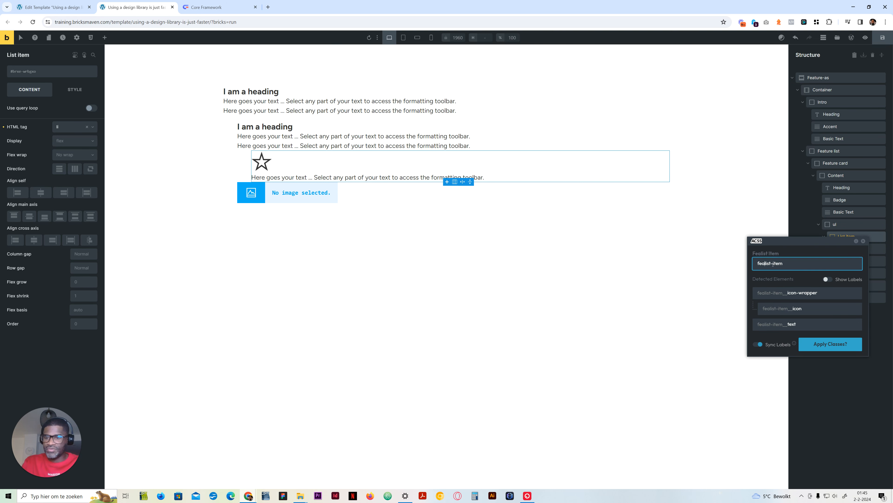
type("re-as-")
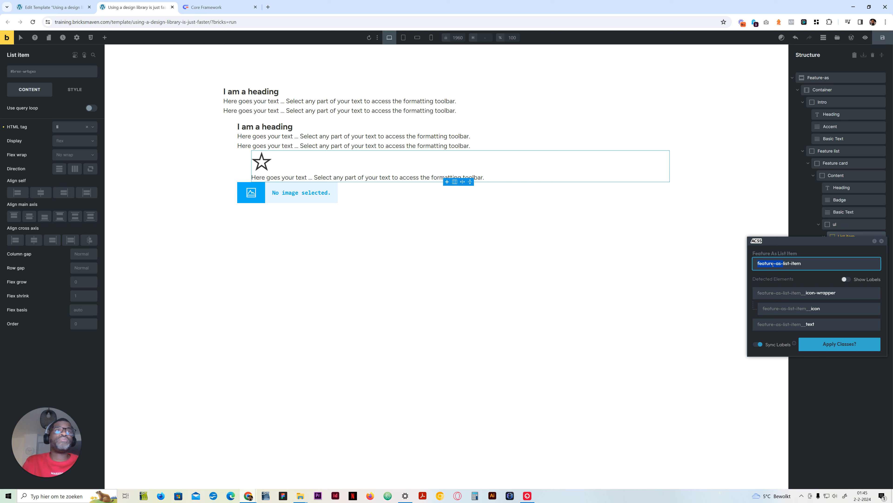
left_click_drag(807, 243, 682, 226)
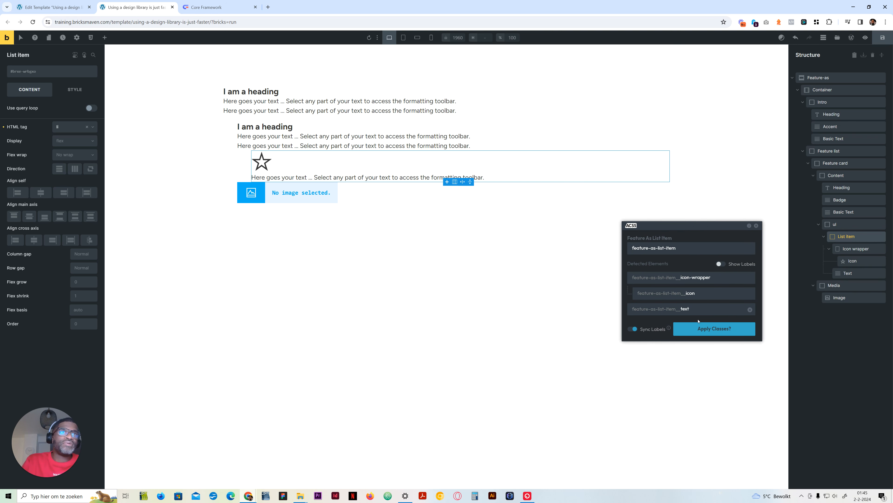
left_click(706, 331)
left_click(843, 285)
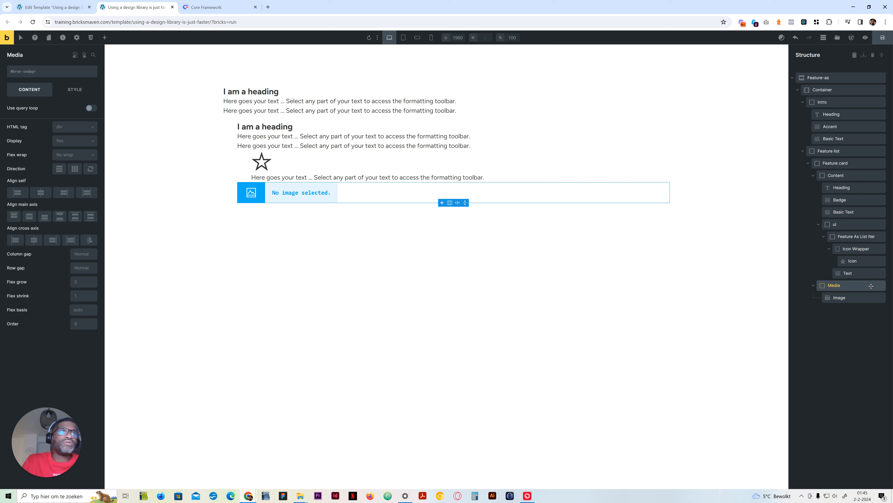
left_click(880, 285)
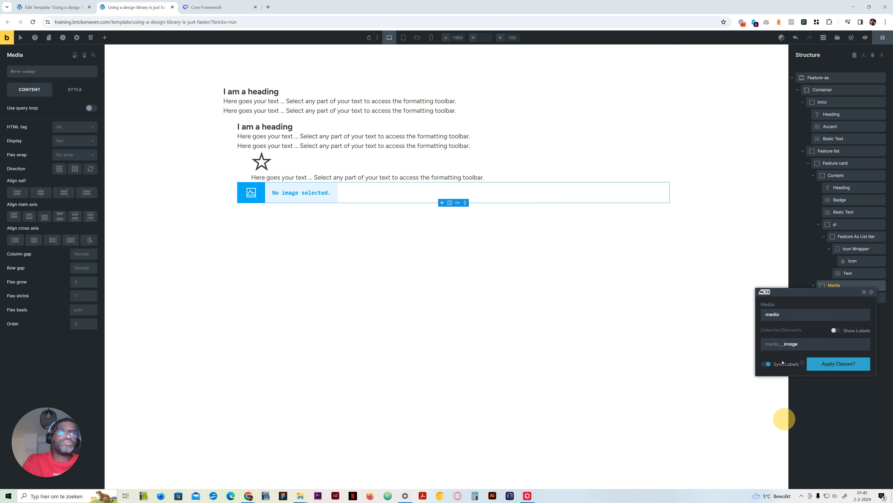
left_click(767, 315)
type("feature-as-")
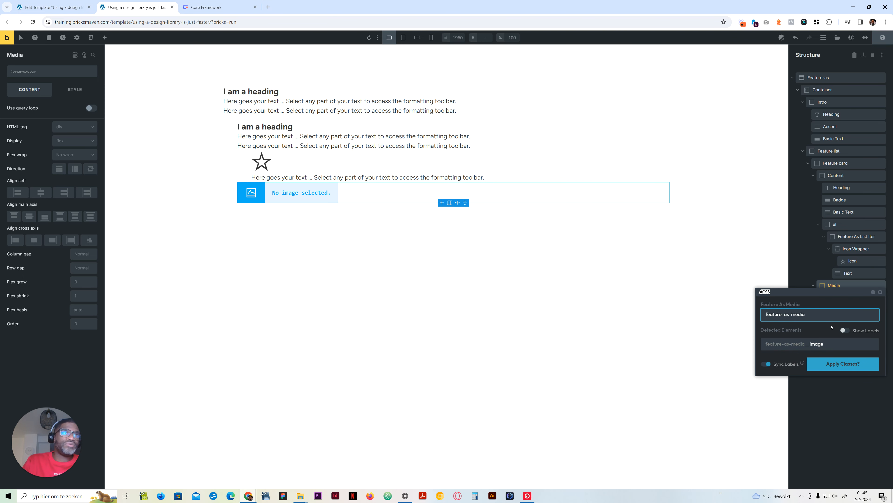
key("BackSpace")
type("__")
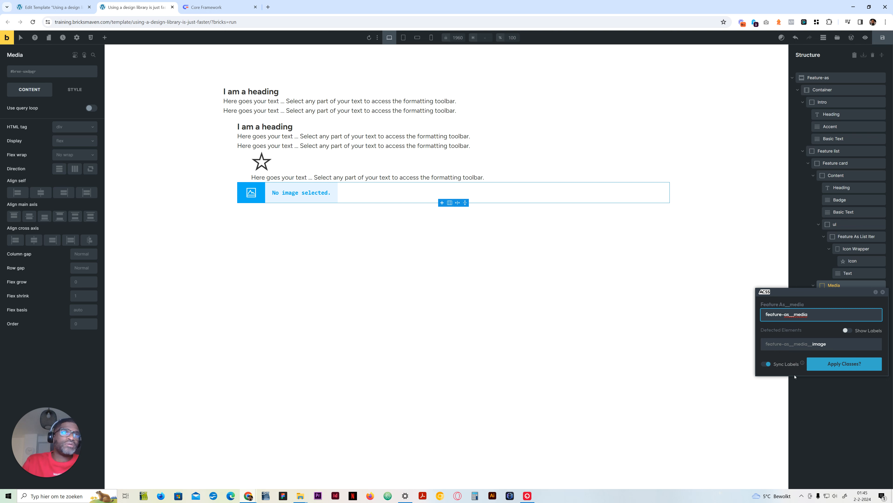
left_click(883, 292)
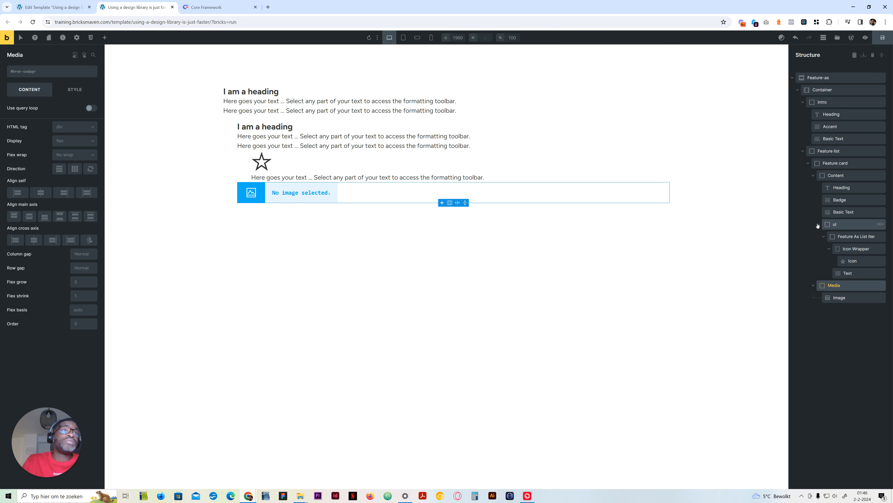
- Rename the Feature As List Item element as List Item and check the classes on its Icon Wrapper, Icon and Text elements
double_click(857, 237)
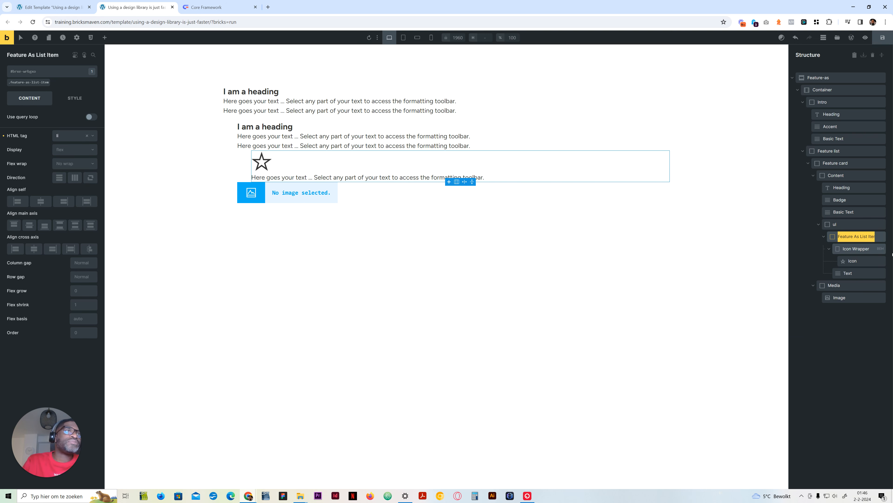
key("Right")
key("Left")
key("BackSpace")
key("BackSpace")
key("BackSpace")
key("BackSpace")
key("BackSpace")
key("BackSpace")
key("BackSpace")
key("BackSpace")
key("BackSpace")
key("BackSpace")
key("BackSpace")
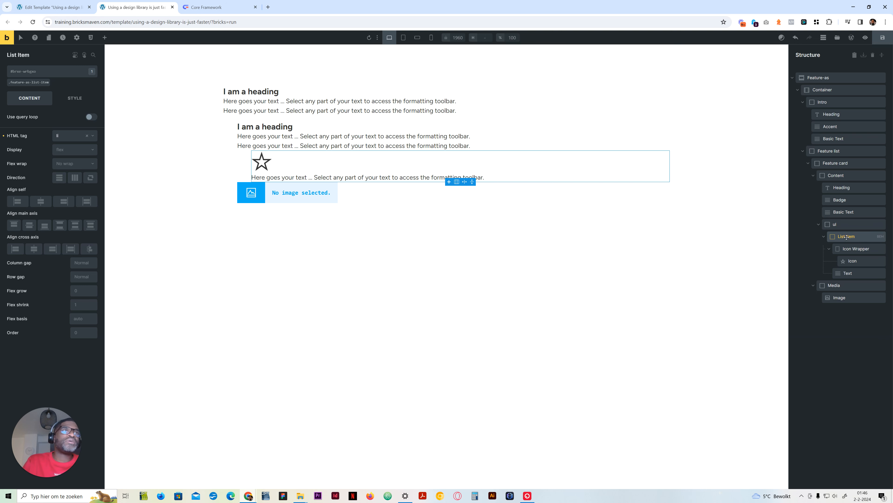
left_click(855, 249)
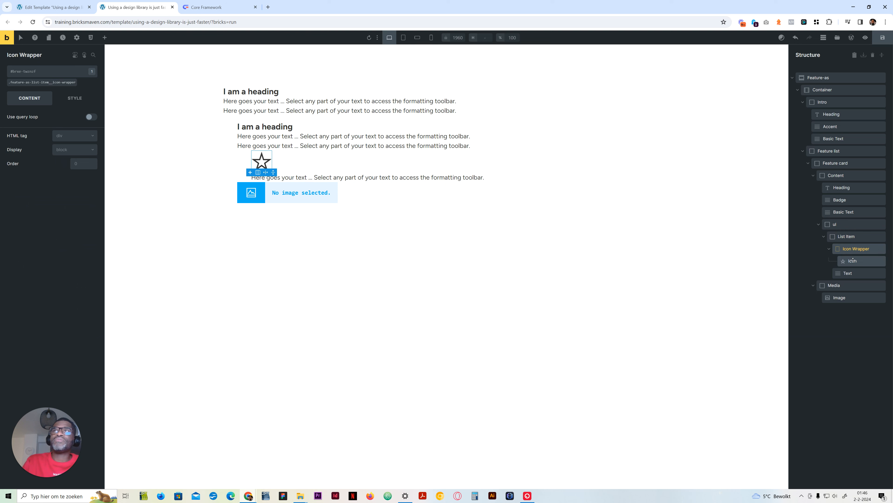
left_click(853, 260)
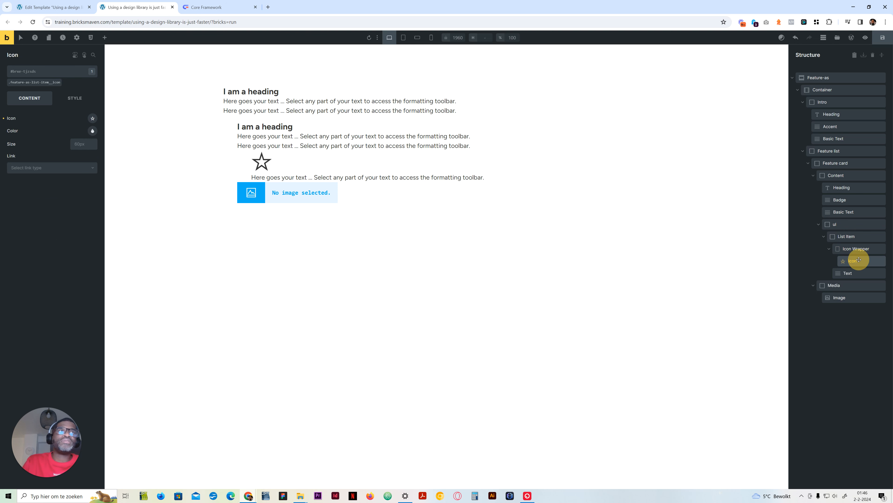
left_click(848, 273)
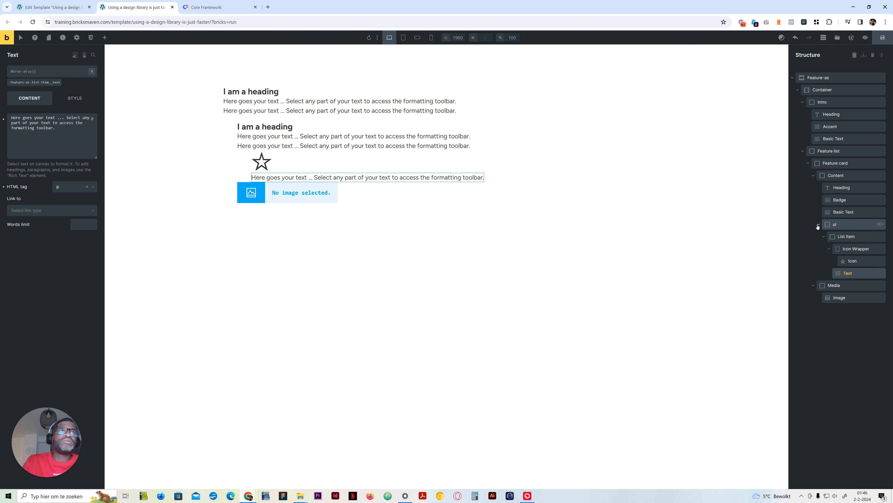
- Create the class feature-as-ul on the ul block and collapse the block in the structure tree
left_click(828, 225)
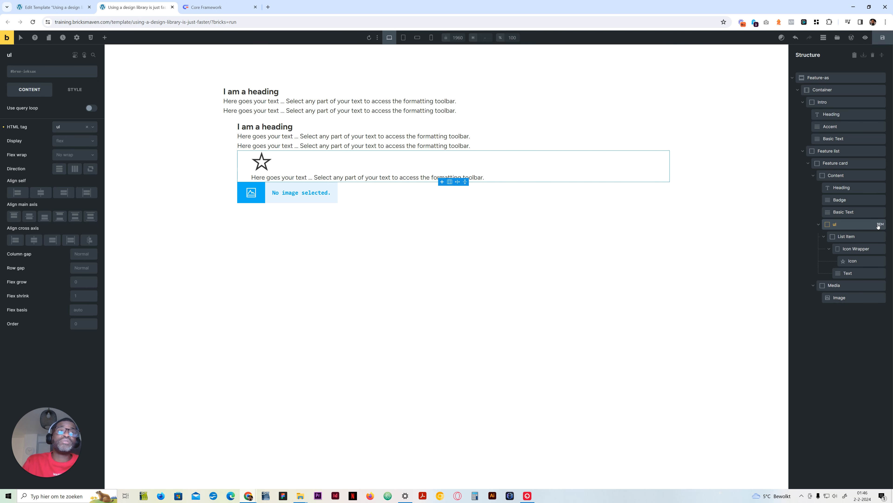
left_click(45, 72)
type("feature-as-ul")
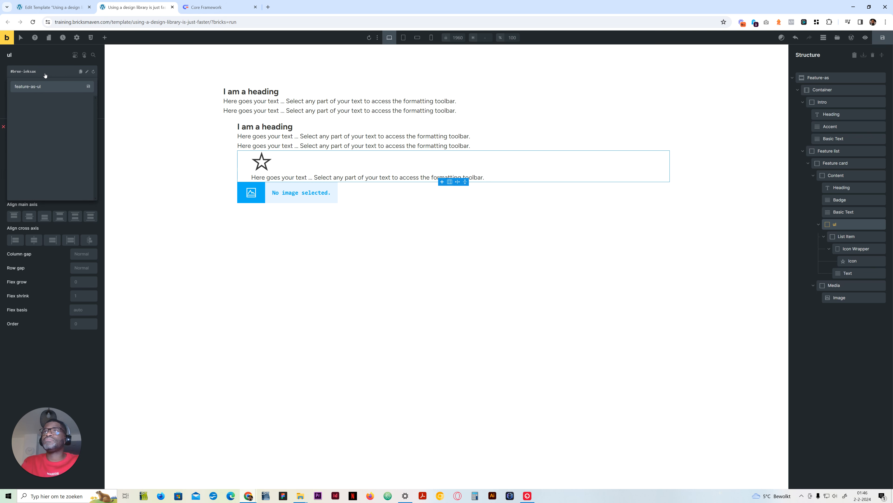
key("Return")
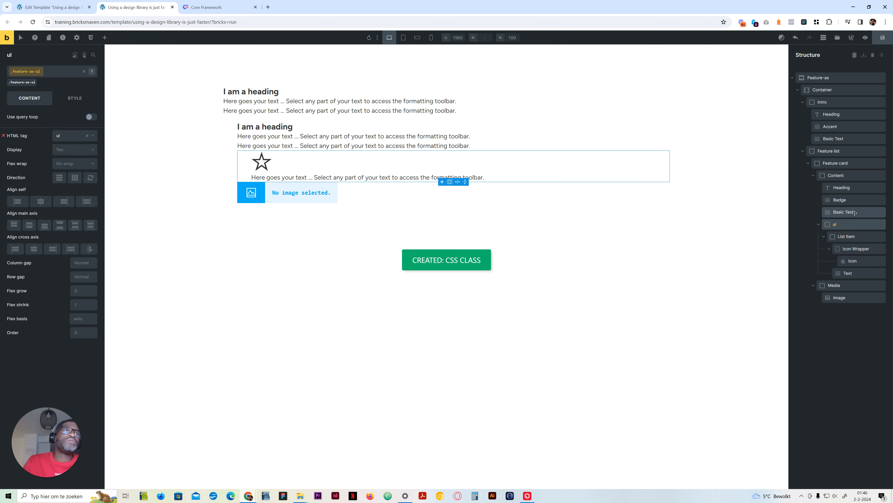
left_click(818, 225)
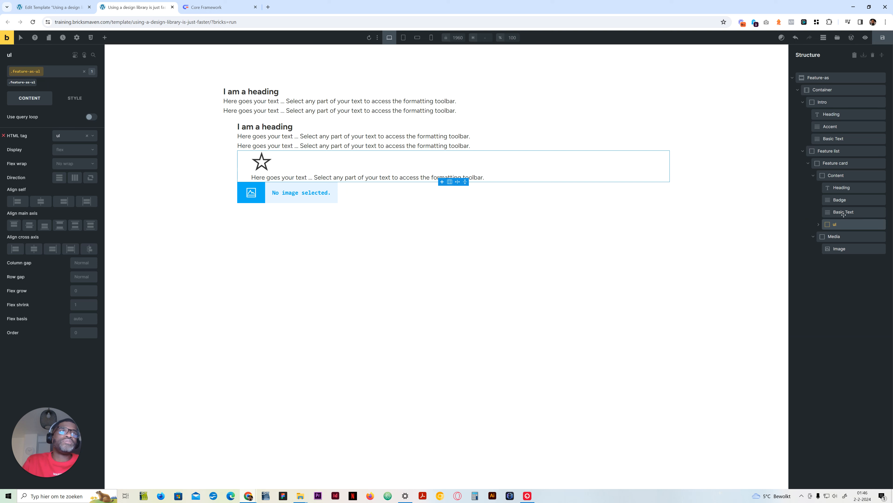
- Generate BEM classes for Feature card with feature-as-card as the block name
left_click(839, 162)
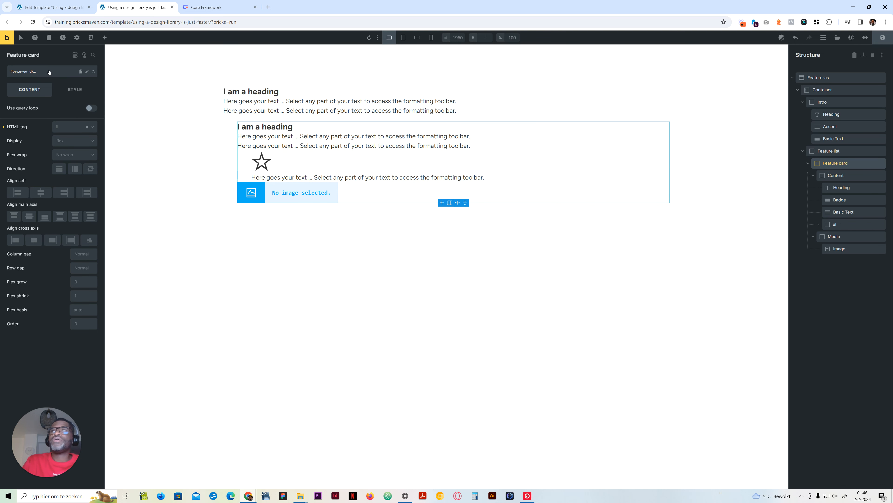
left_click(879, 163)
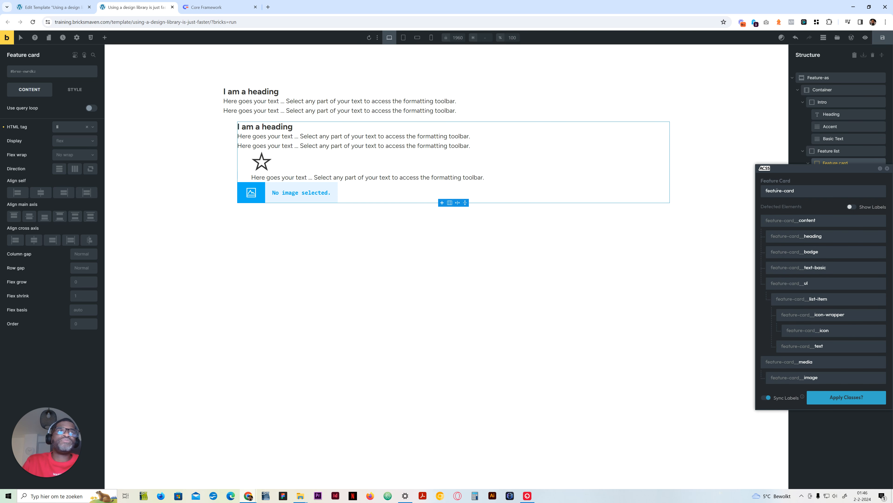
left_click(766, 191)
type("feature-as-")
key("Delete")
key("Delete")
key("Delete")
key("Delete")
key("Delete")
key("Delete")
key("Delete")
key("Delete")
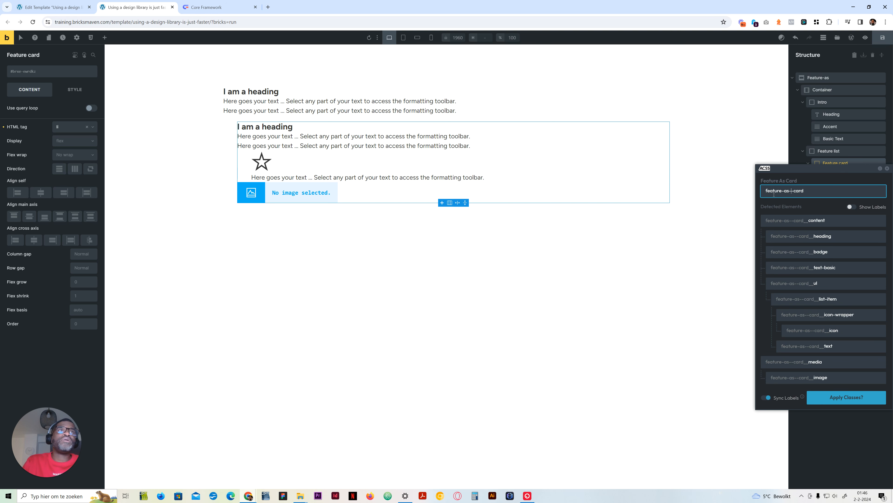
left_click_drag(824, 169, 640, 166)
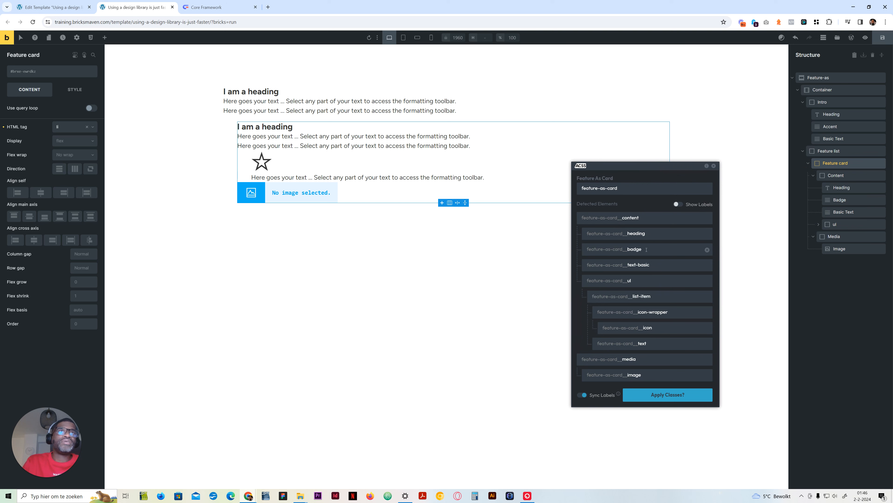
- Name the Basic Text class feature-as-card__text, exclude ul and its nested elements, switch label syncing off and apply the card classes
left_click(651, 264)
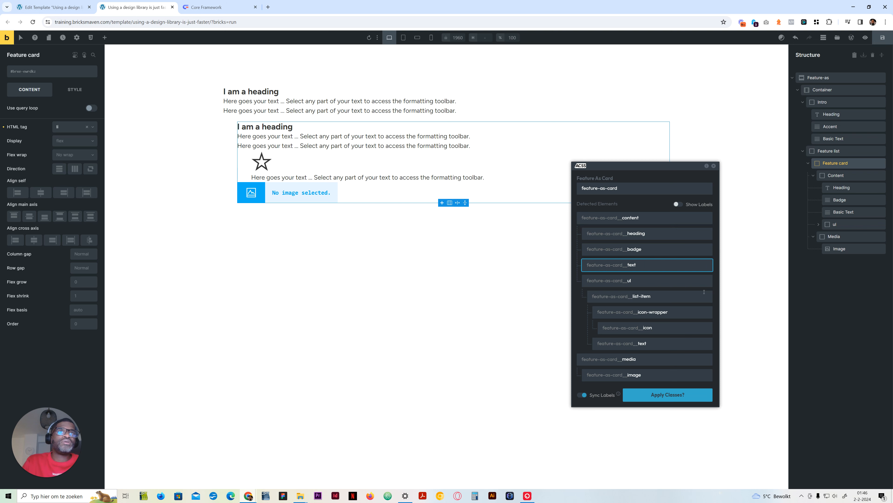
left_click(707, 281)
left_click(708, 297)
left_click(708, 313)
left_click(708, 328)
left_click(708, 344)
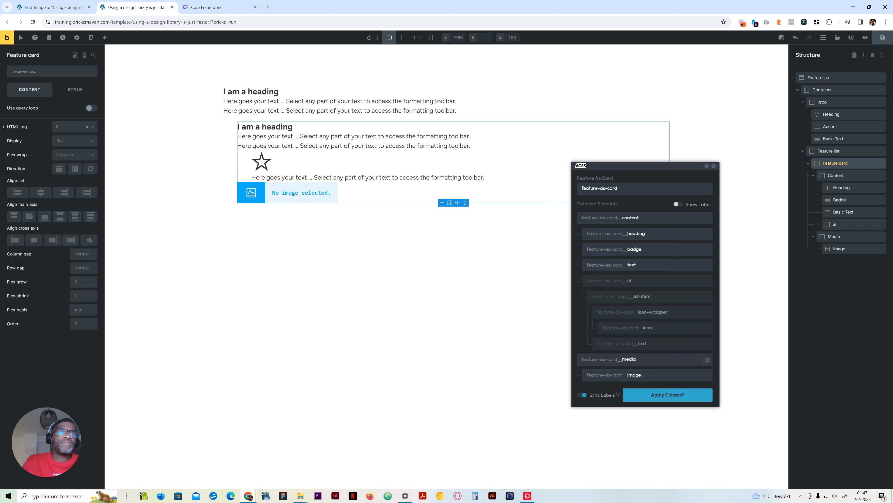
left_click(708, 361)
left_click(707, 361)
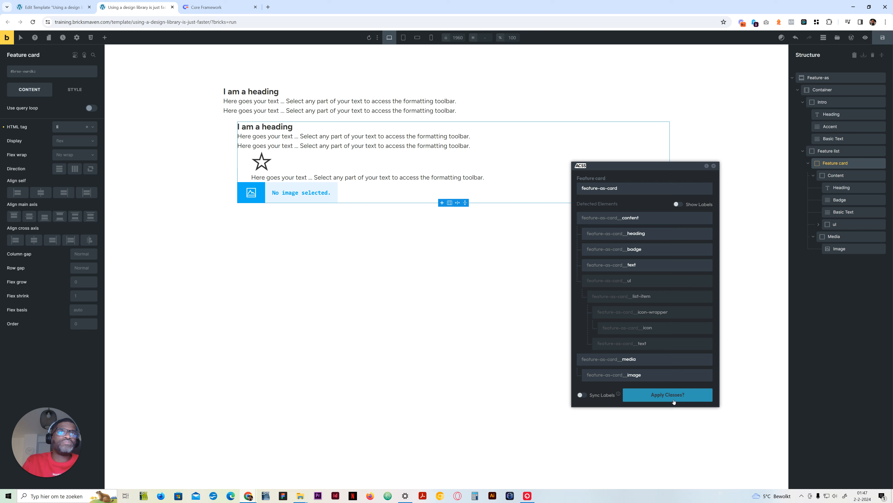
left_click(674, 397)
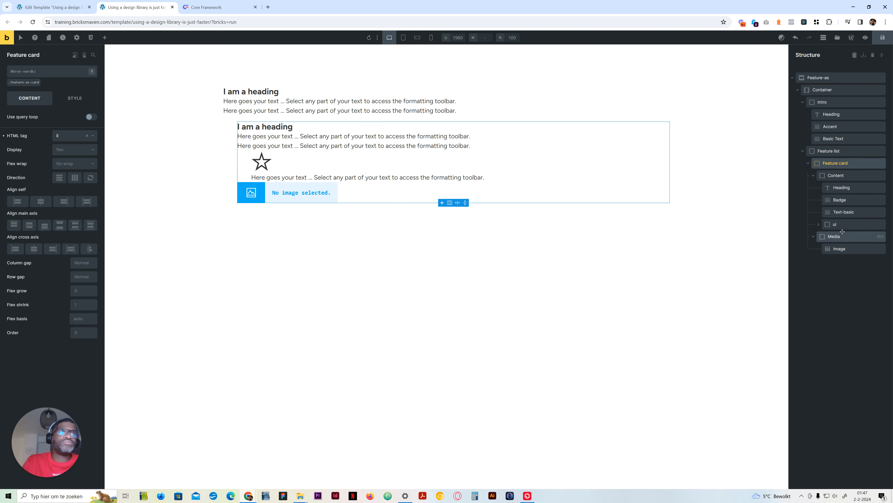
- Check the classes on the feature card's Media, Image, Text-basic, Badge, Heading and Content elements
left_click(820, 226)
left_click(818, 224)
left_click(831, 237)
left_click(841, 249)
left_click(843, 213)
left_click(840, 200)
left_click(845, 188)
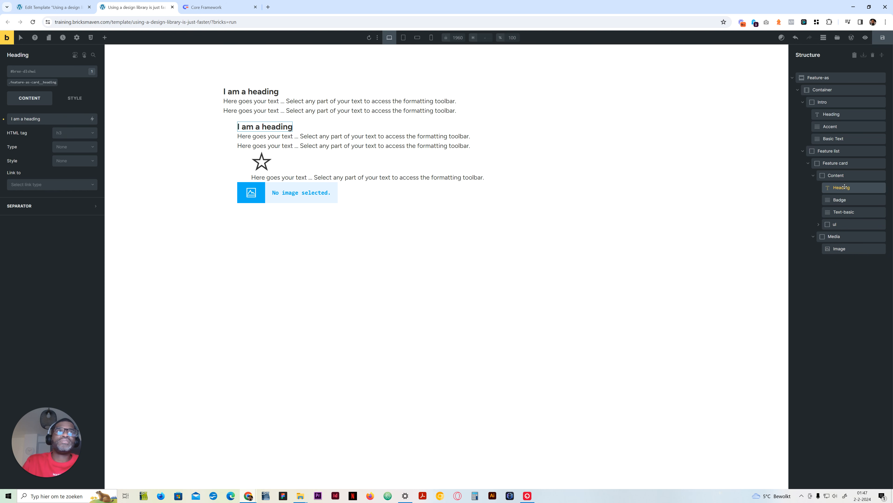
left_click(842, 176)
- Set the HTML tag of the card's Text-basic and Badge elements to p
left_click(850, 210)
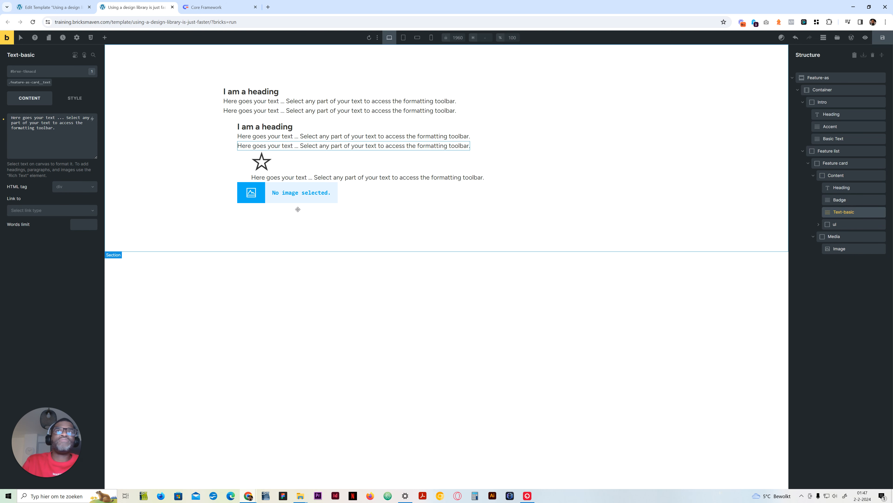
left_click(68, 187)
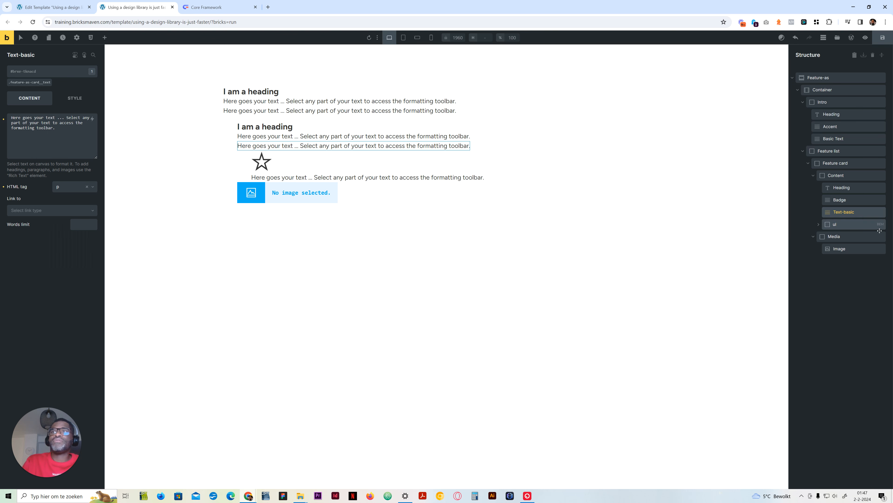
left_click(865, 201)
left_click(70, 187)
left_click(74, 211)
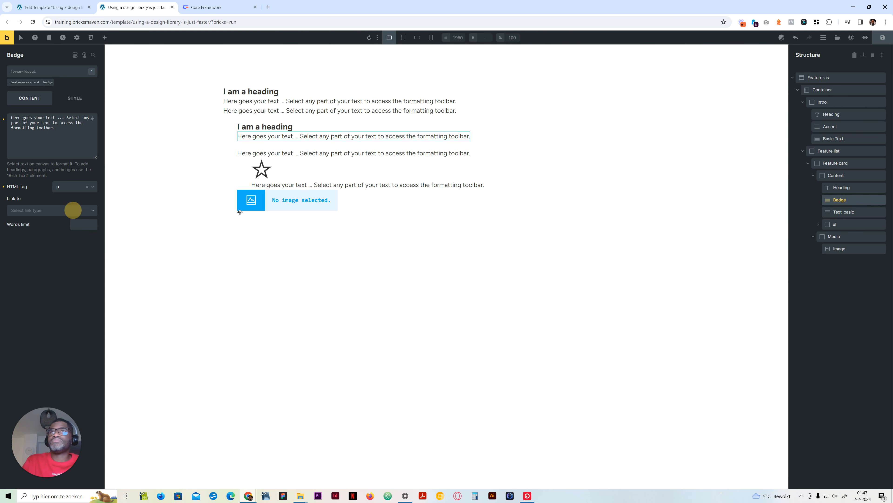
- Create the class feature-as-list on the Feature list block
left_click(842, 187)
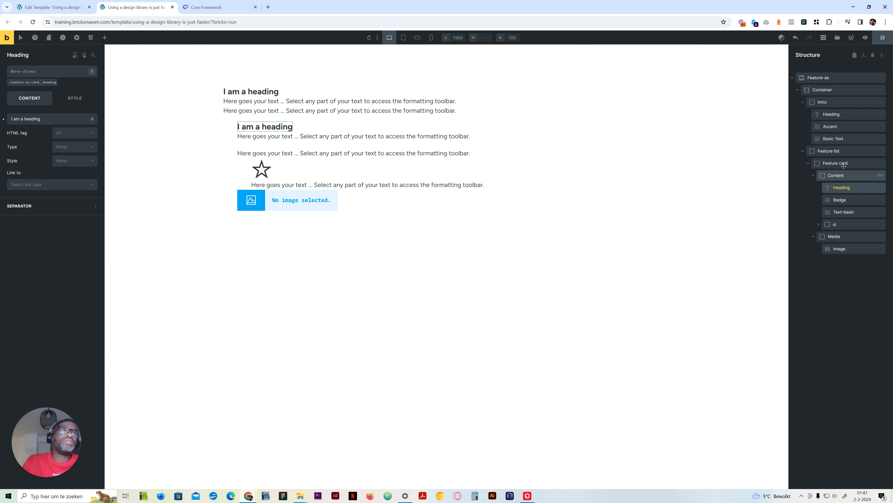
left_click(843, 164)
left_click(838, 151)
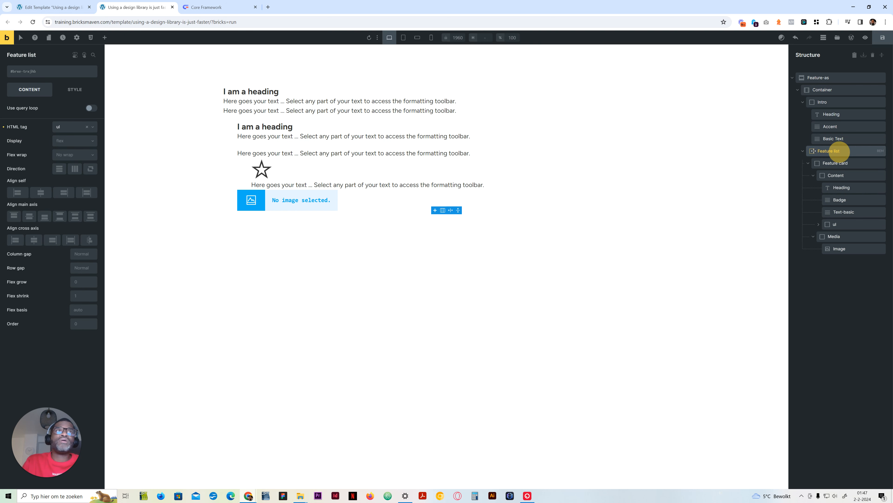
left_click(48, 72)
type("feature-as-")
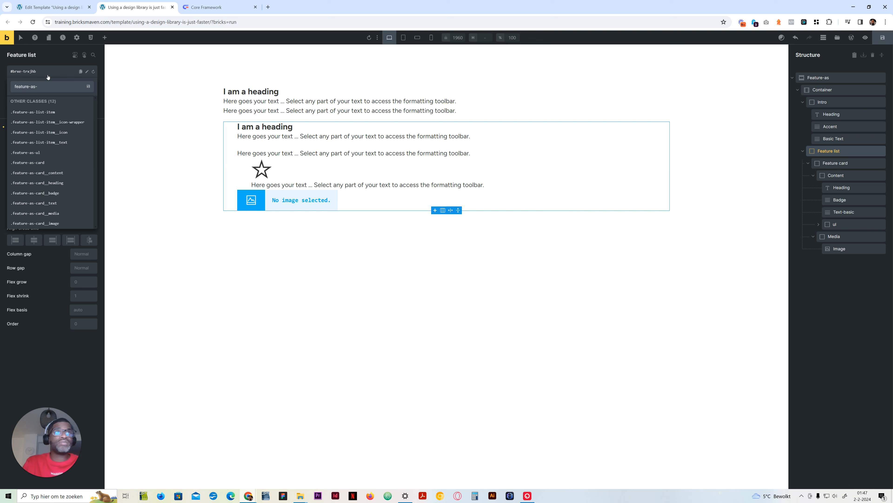
type("lis")
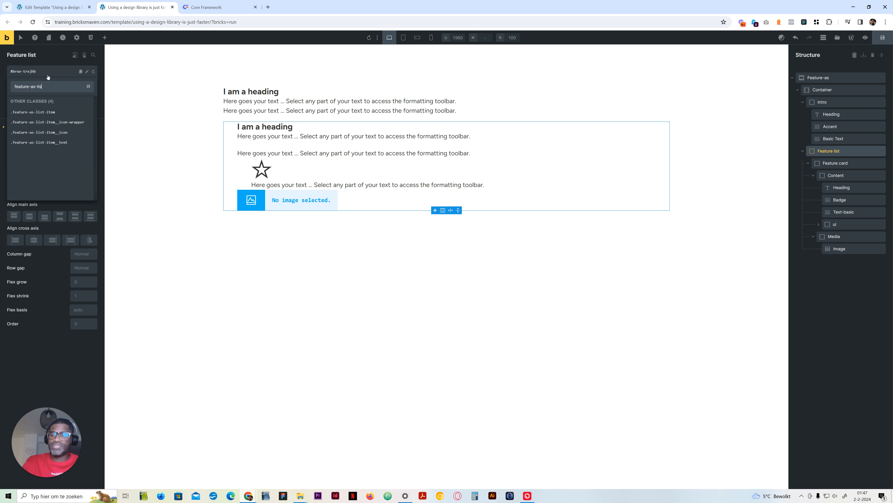
type("t")
key("Return")
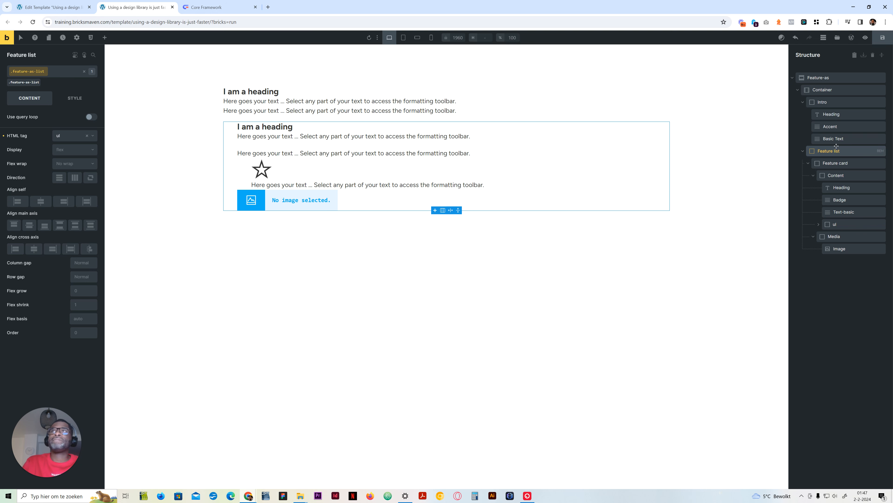
- Add the utility class list--none to the Feature list block
left_click(57, 72)
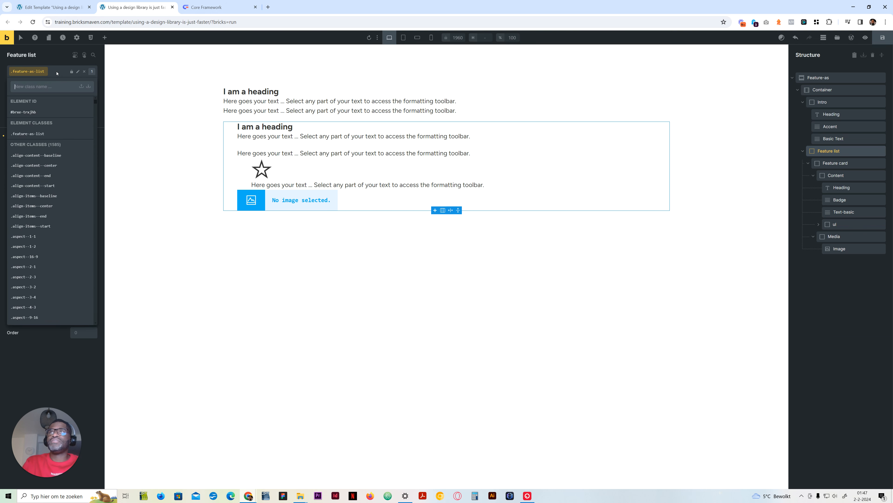
type("listr-")
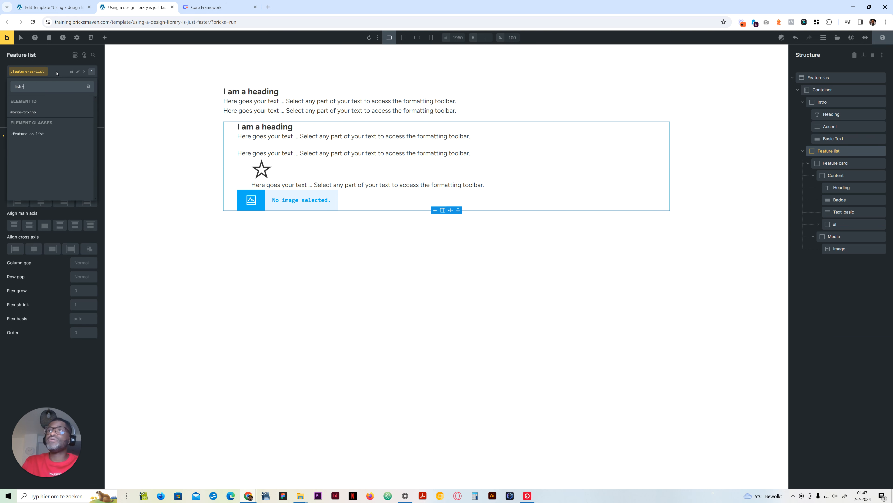
key("BackSpace")
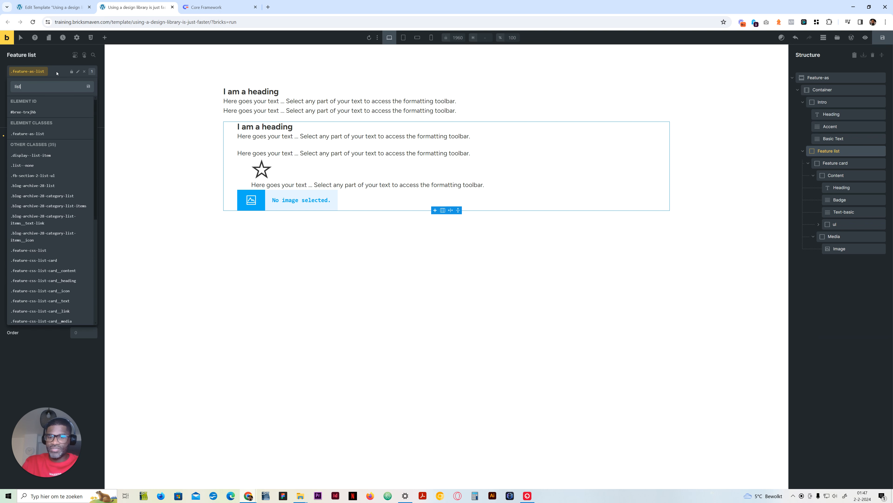
type("--no")
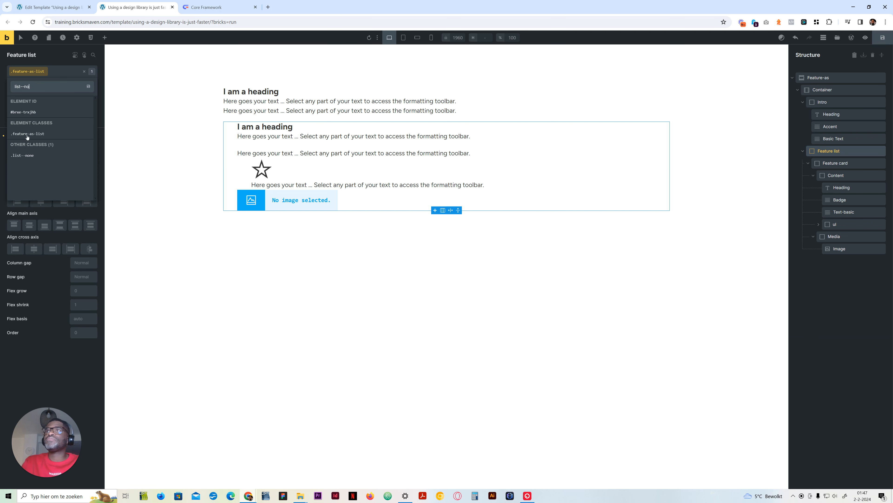
left_click(22, 155)
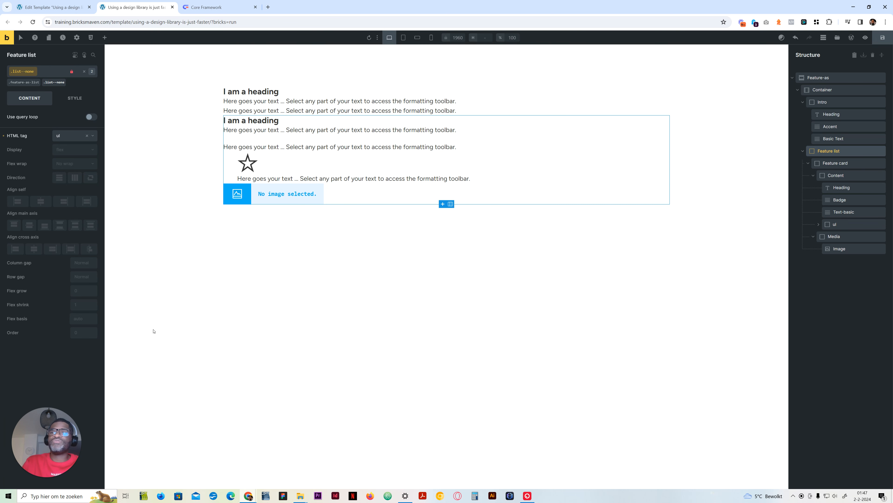
- Add the utility class list--none to the ul block inside the card's Content
left_click(854, 227)
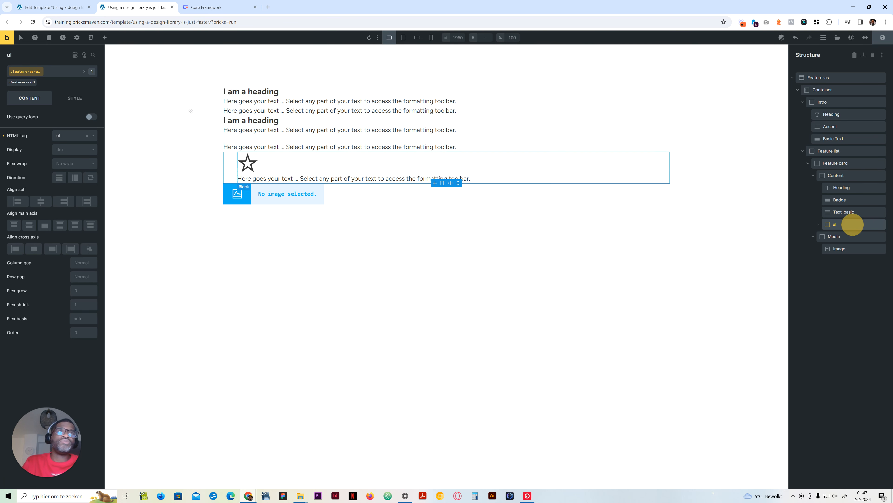
left_click(54, 74)
type("lis")
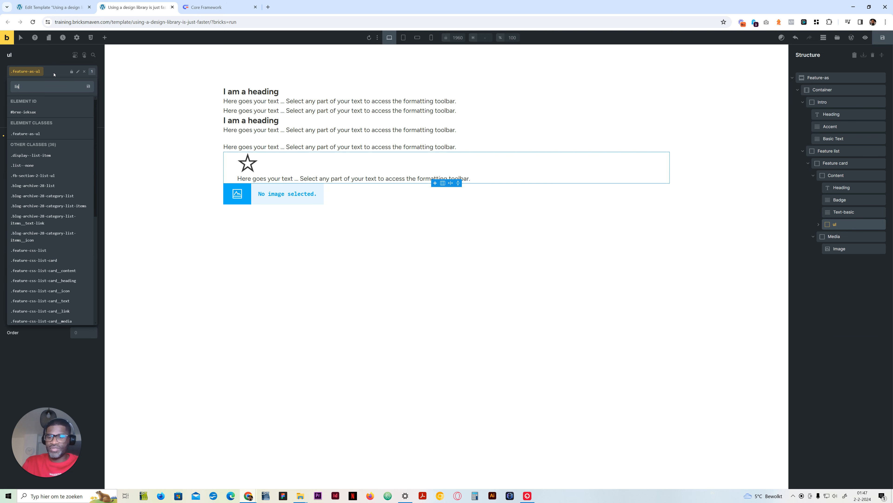
type("t--none")
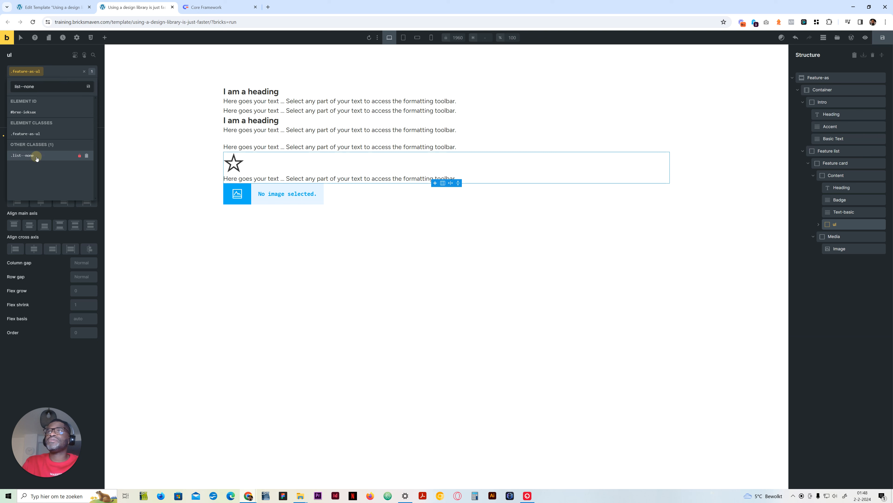
left_click(24, 155)
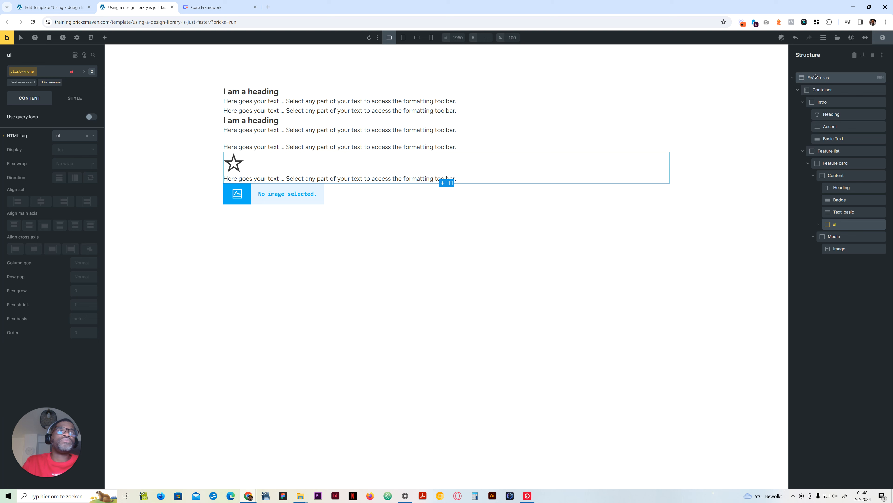
- Generate BEM classes for the Feature-as section with block name feature-as, excluding Feature list and every element nested in it
left_click(813, 150)
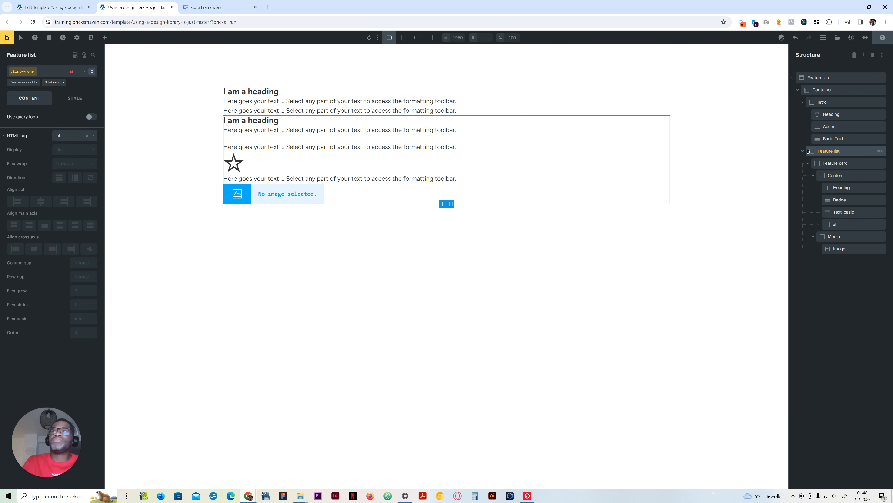
left_click(803, 150)
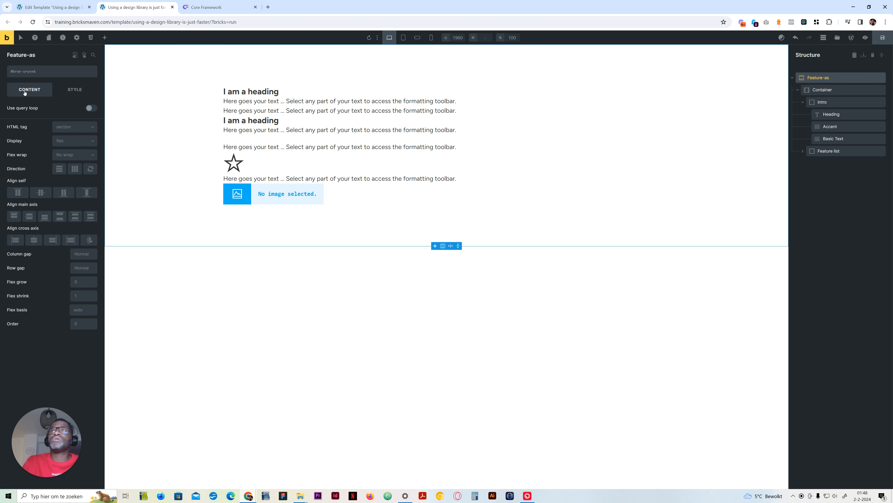
left_click(881, 78)
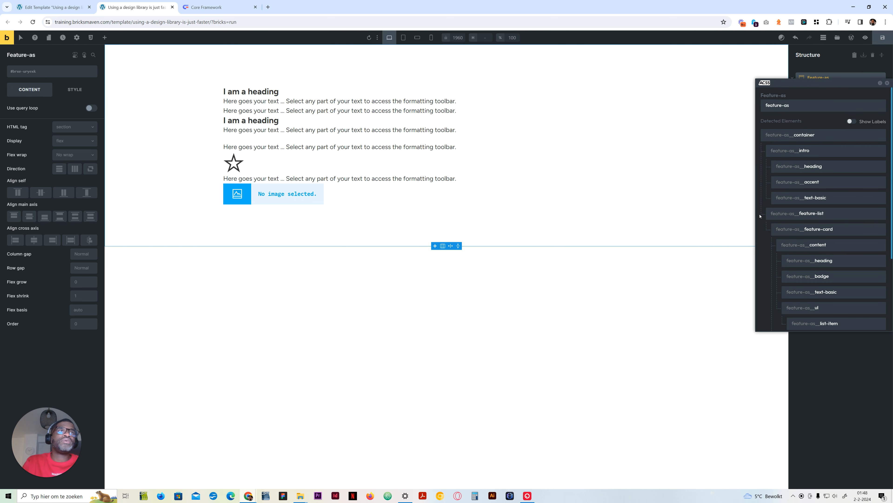
left_click(881, 215)
left_click(881, 231)
left_click(881, 229)
left_click(880, 245)
left_click(881, 261)
scroll(882, 228, "down", 3)
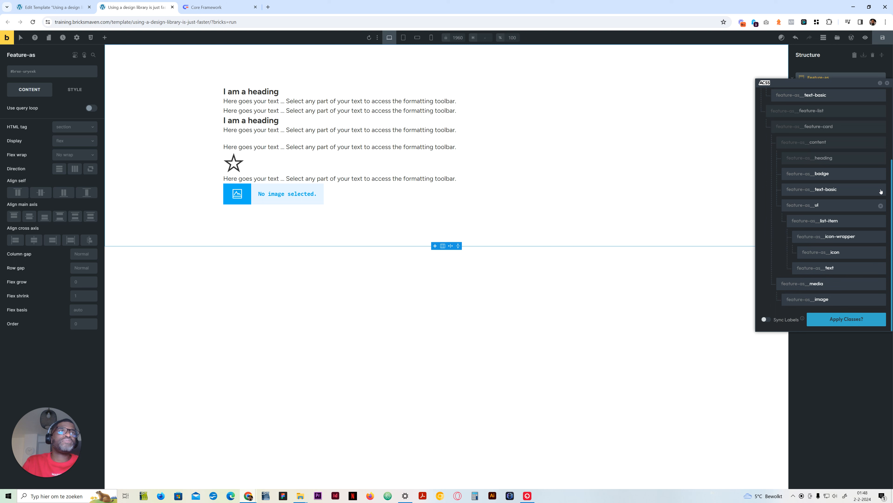
left_click(881, 175)
left_click(881, 190)
left_click(881, 206)
left_click(881, 222)
left_click(880, 238)
left_click(881, 253)
left_click(881, 270)
left_click(881, 285)
left_click(880, 300)
scroll(873, 274, "up", 3)
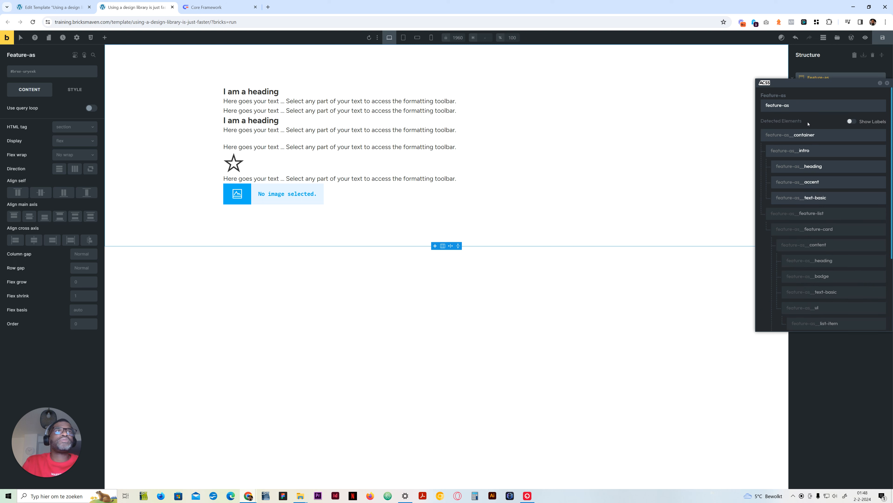
- Name the intro's Basic Text class feature-as__text and apply the section's BEM classes
left_click(827, 198)
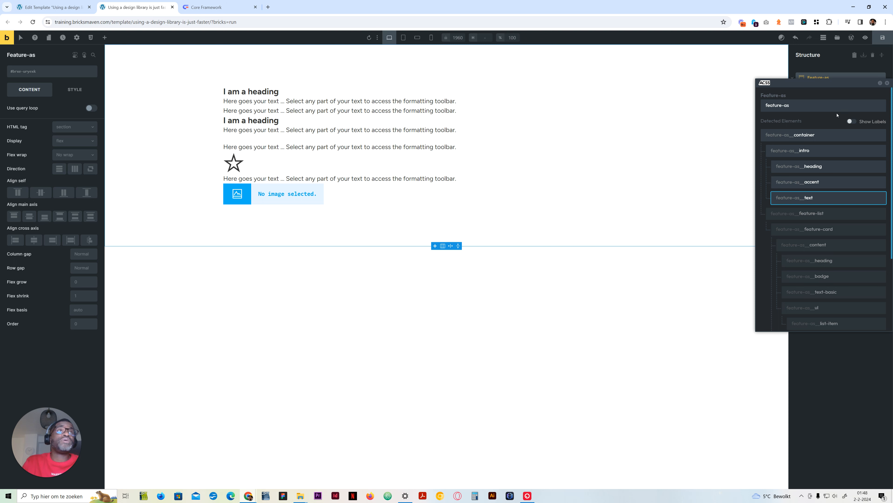
scroll(837, 303, "down", 1)
left_click(845, 320)
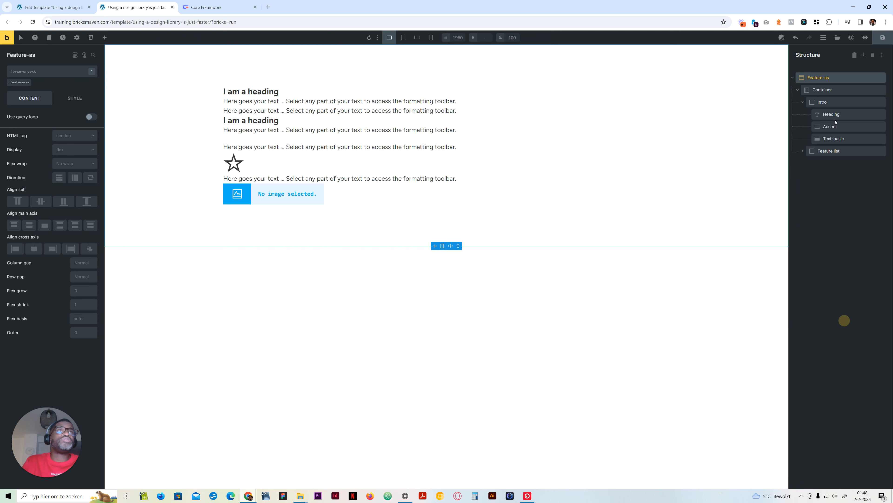
- Rename the Container's BEM class to feature-as-container
left_click(826, 89)
left_click(44, 84)
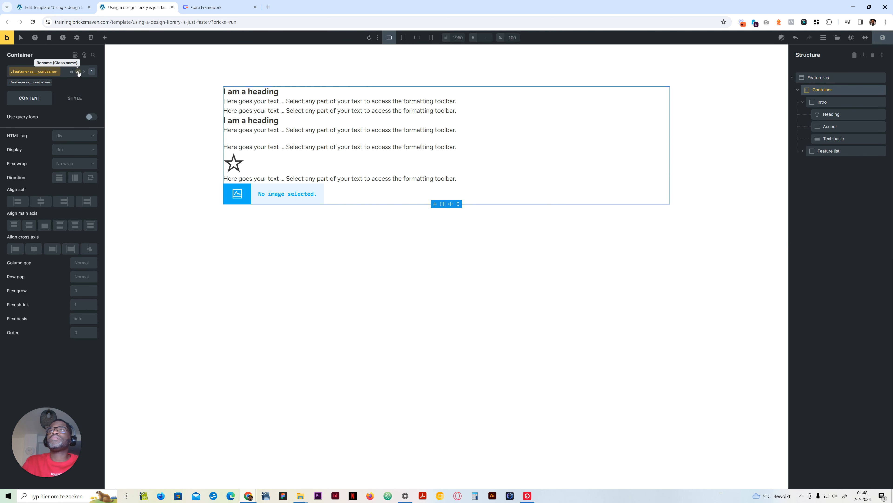
left_click(37, 72)
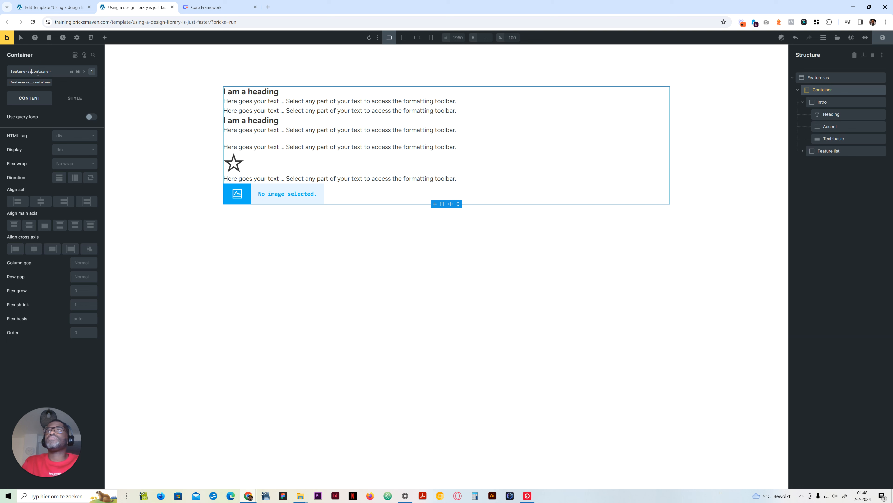
key("Return")
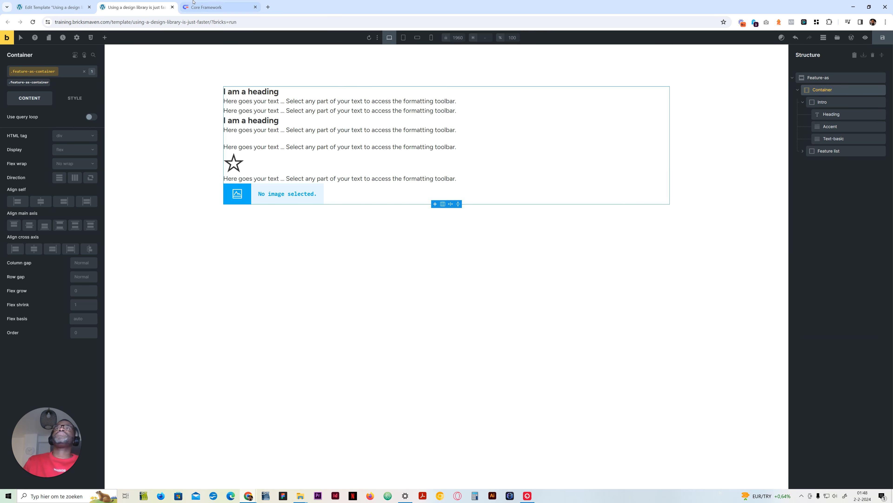
- Copy "Unlock the Dev-God Mode" from the Core Framework page into the intro Heading and set its HTML tag to h2
left_click(207, 7)
left_click_drag(570, 232, 313, 225)
key("ctrl+c")
left_click(165, 2)
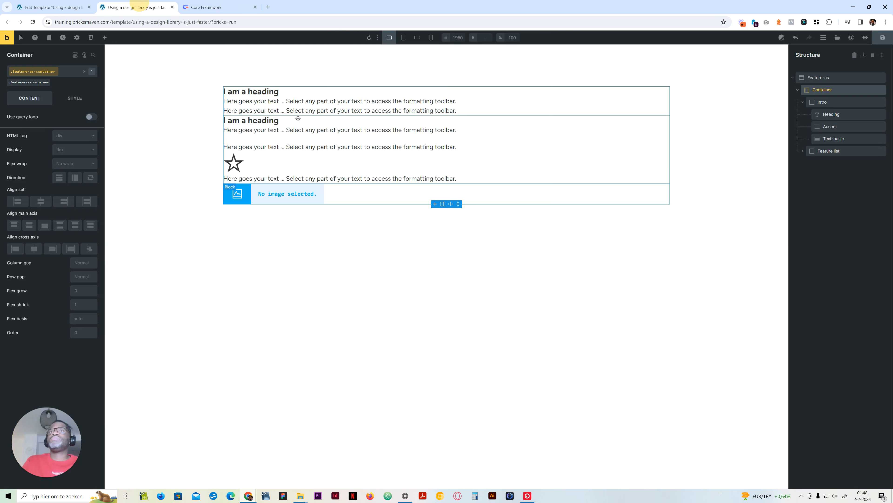
left_click(251, 91)
left_click(42, 119)
key("ctrl+a")
key("ctrl+v")
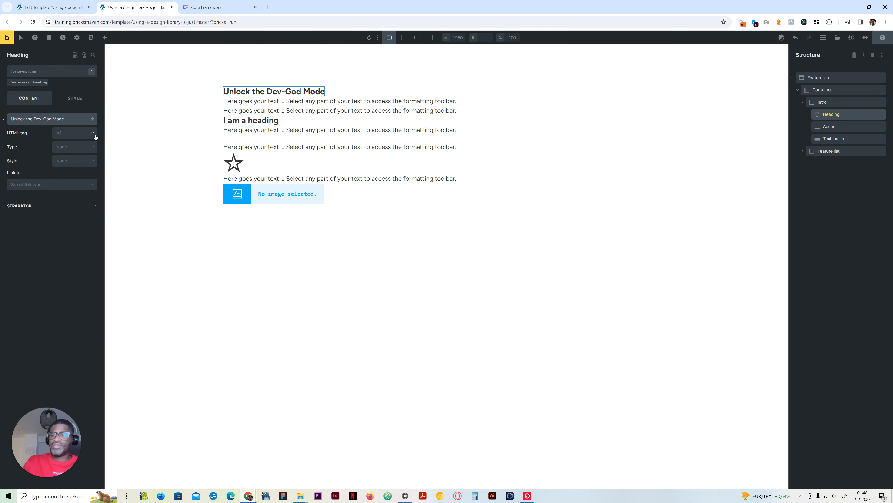
left_click(75, 132)
left_click(65, 154)
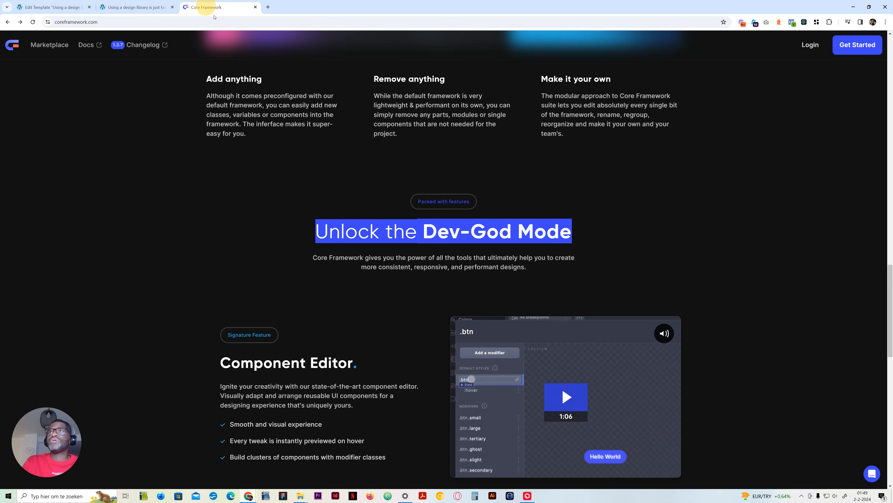
- Replace the intro Accent text with "Packed with features" from the Core Framework page
left_click(206, 7)
left_click_drag(469, 207, 424, 203)
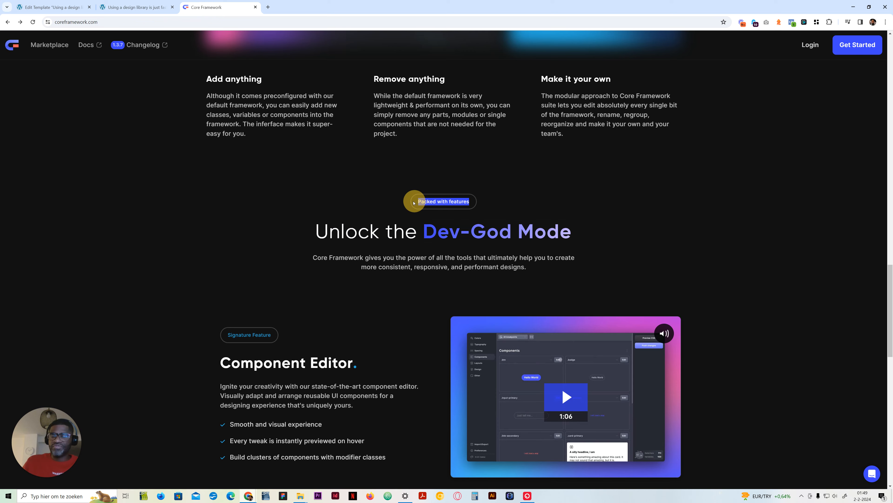
left_click(153, 2)
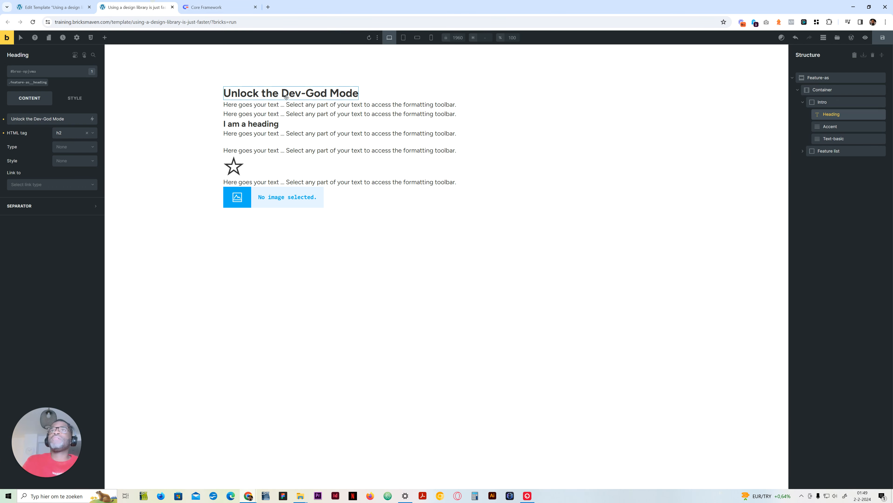
left_click(260, 104)
left_click(50, 125)
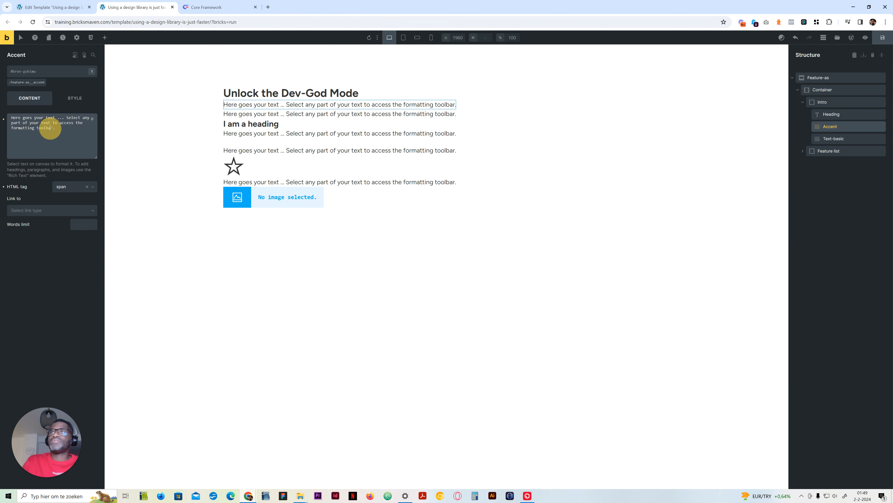
key("ctrl+a")
type("Packed with features")
- Replace the intro's Text-basic content with the paragraph under the Core Framework page's "Unlock the Dev-God Mode" heading
left_click(206, 7)
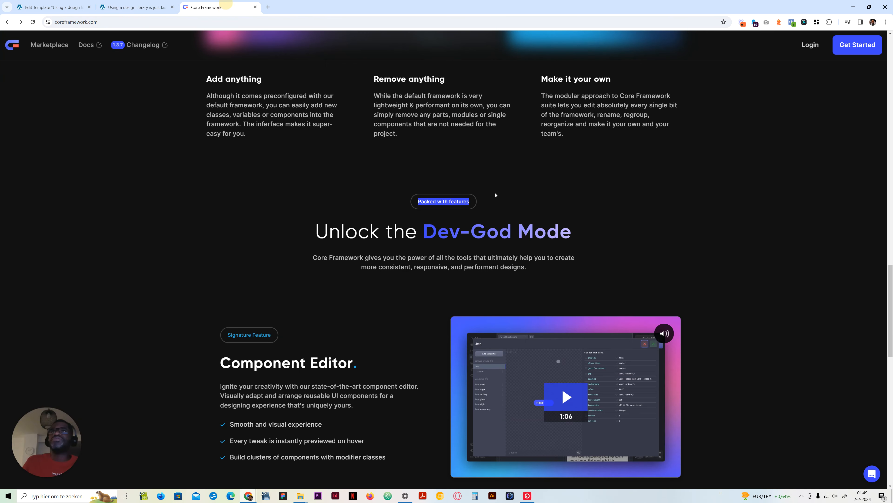
left_click_drag(526, 267, 296, 249)
key("ctrl+c")
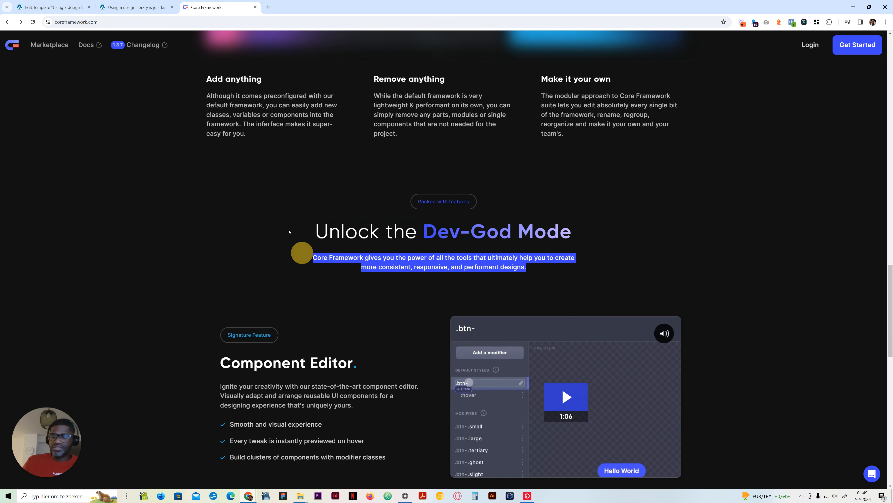
left_click(149, 8)
left_click(309, 114)
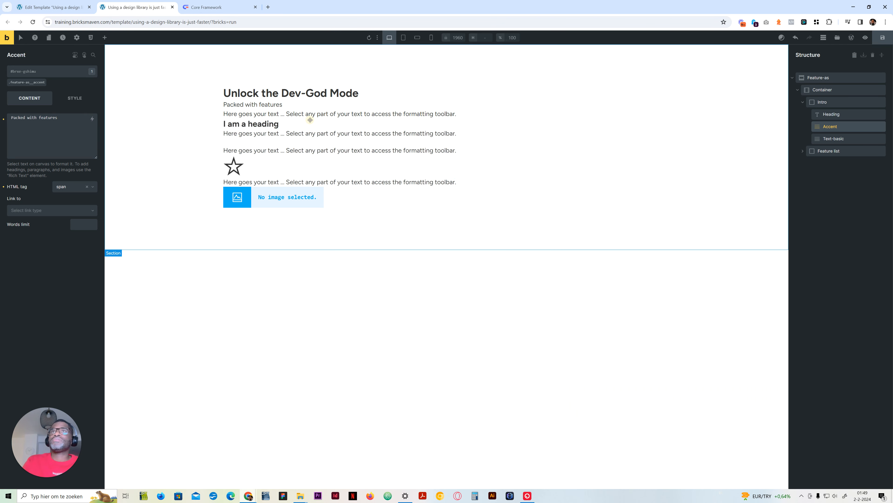
left_click(13, 139)
key("ctrl+a")
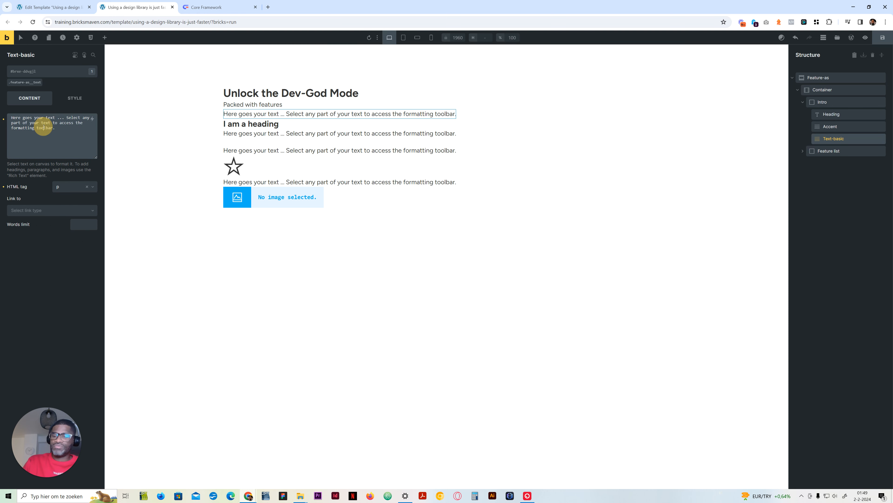
key("ctrl+v")
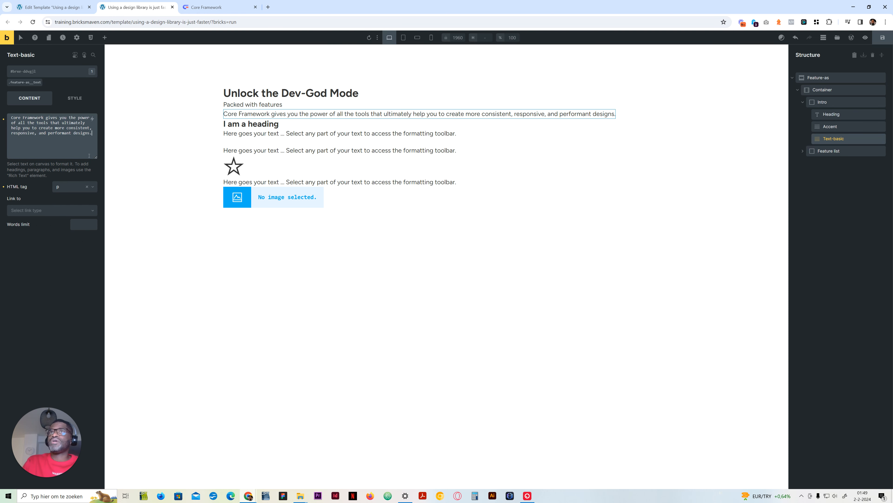
- Examine the layout of the feature rows below the intro on the Core Framework page, then return to the Feature-as section in Bricks
left_click(206, 7)
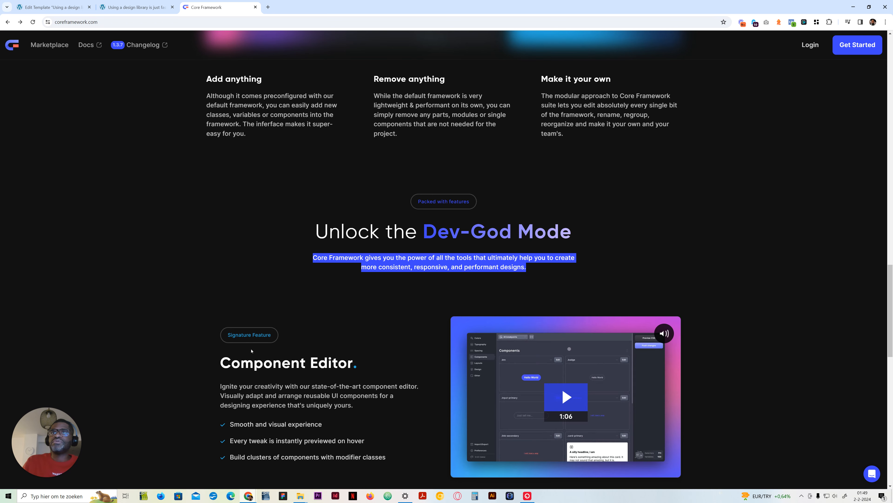
scroll(251, 350, "down", 10)
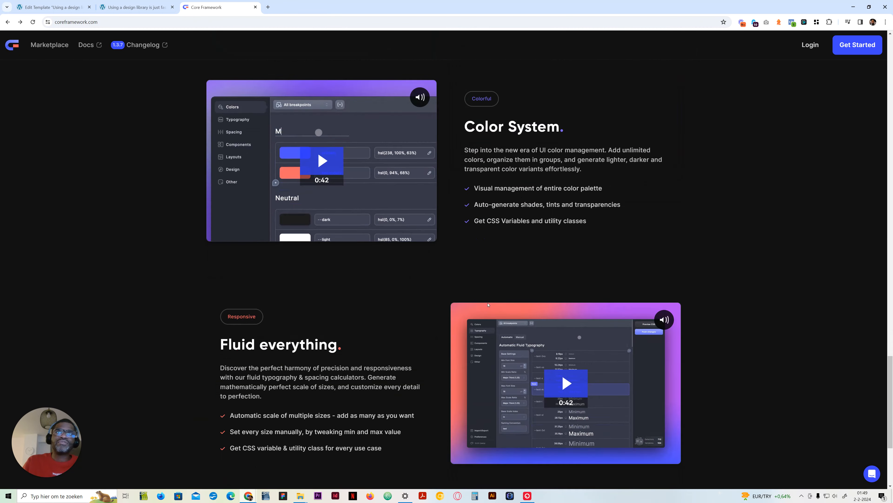
scroll(488, 303, "down", 3)
scroll(299, 273, "up", 10)
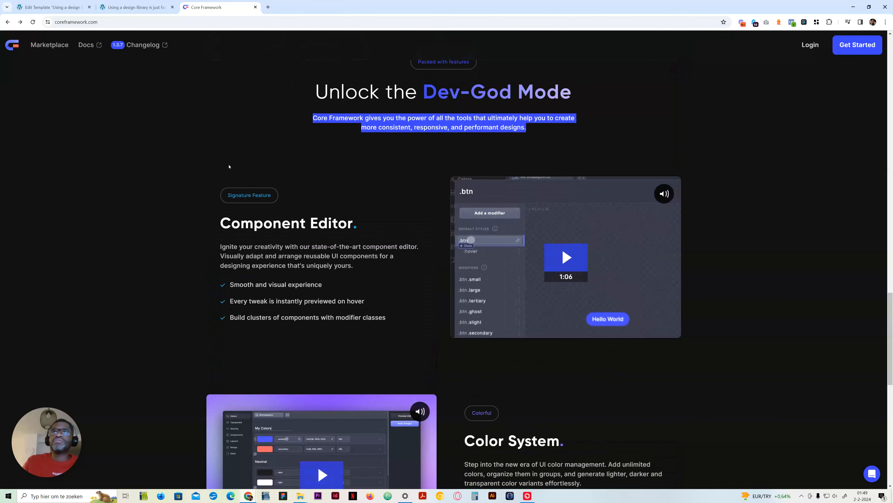
scroll(232, 197, "up", 3)
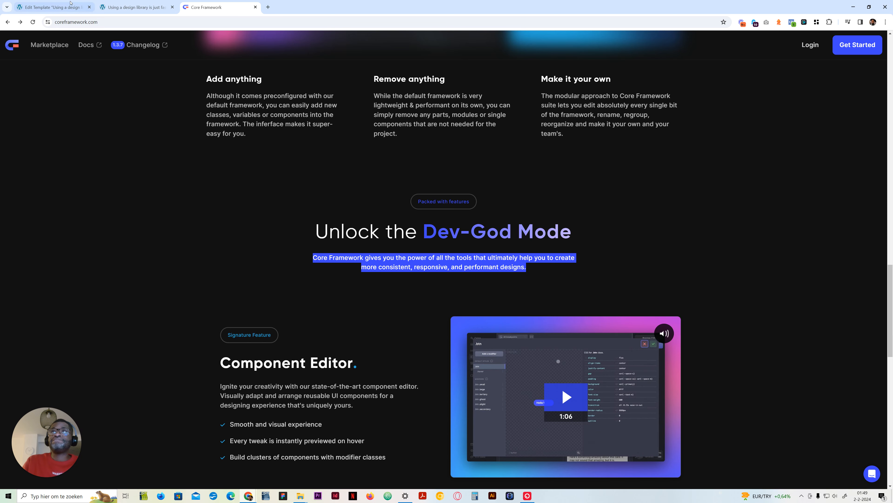
left_click(135, 7)
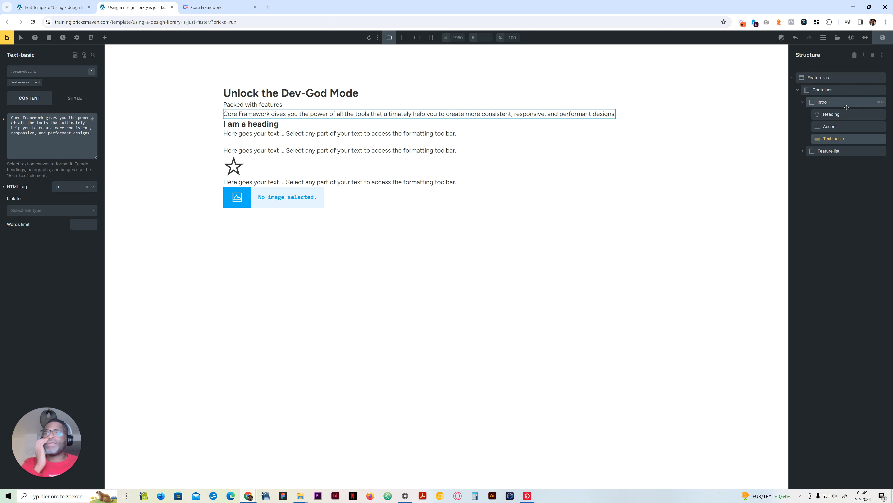
left_click(837, 78)
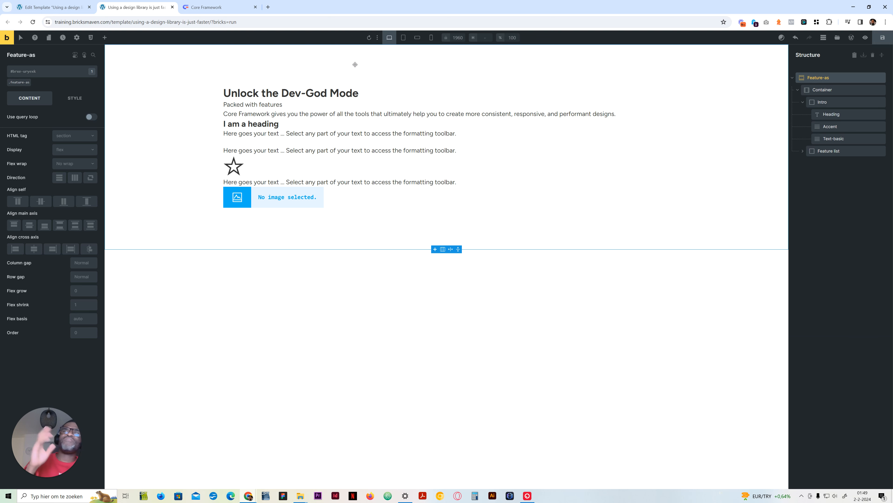
- Set the row gap of the Container's feature-as-container class to the container-gap variable
left_click(823, 90)
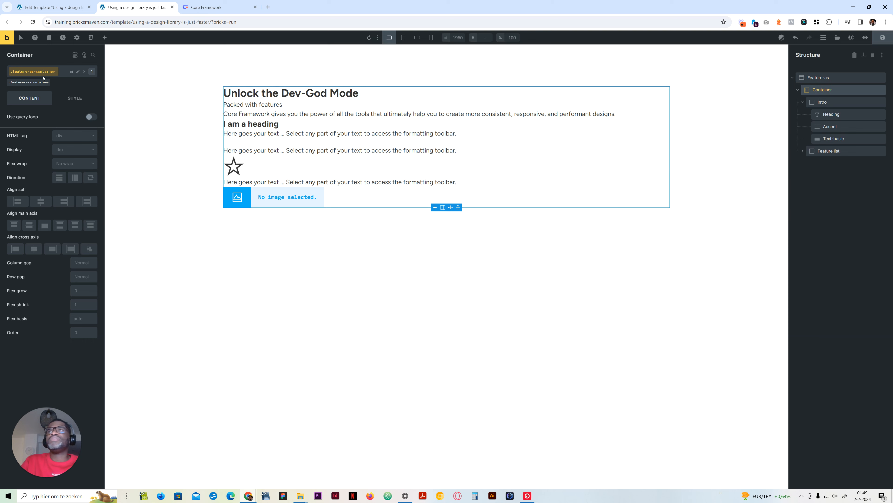
right_click(83, 278)
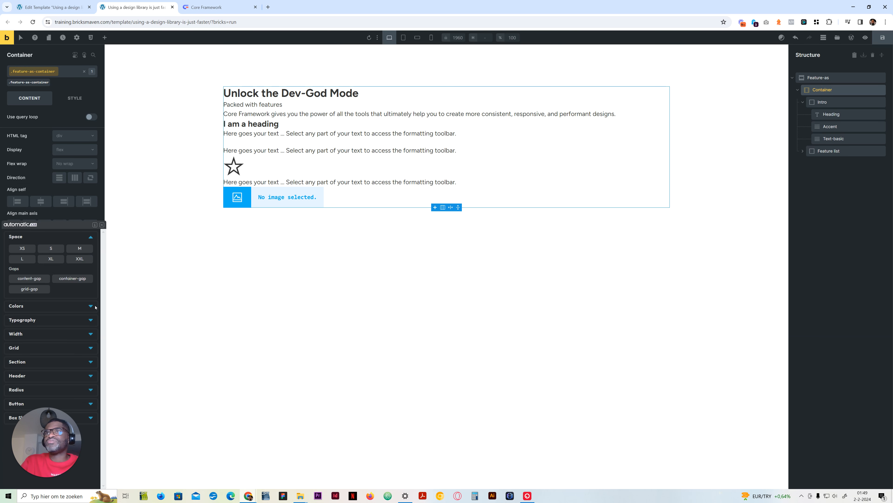
left_click(76, 280)
- Center the text alignment on the Intro block's feature-as__intro class
left_click(823, 103)
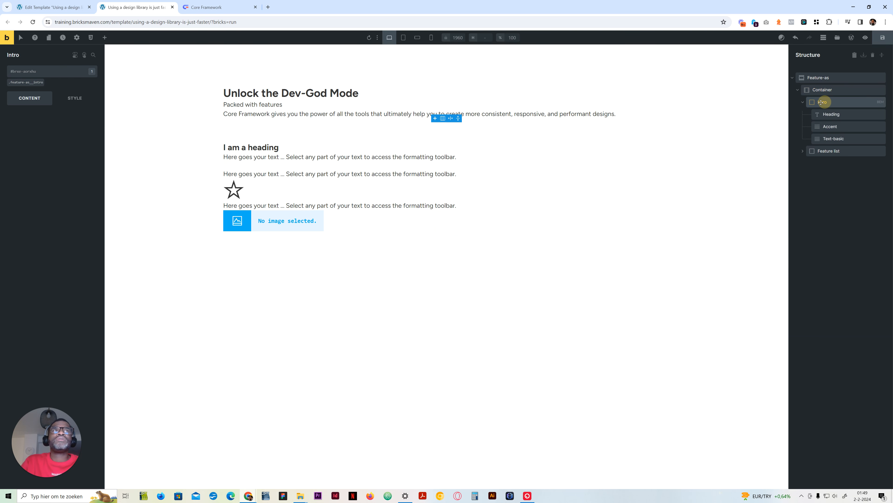
left_click(31, 83)
left_click(75, 98)
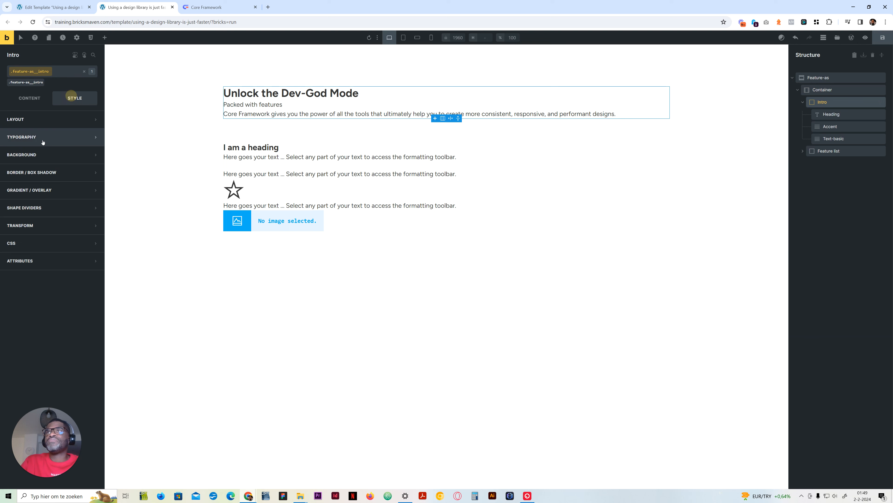
left_click(35, 154)
left_click(36, 152)
left_click(37, 137)
left_click(40, 191)
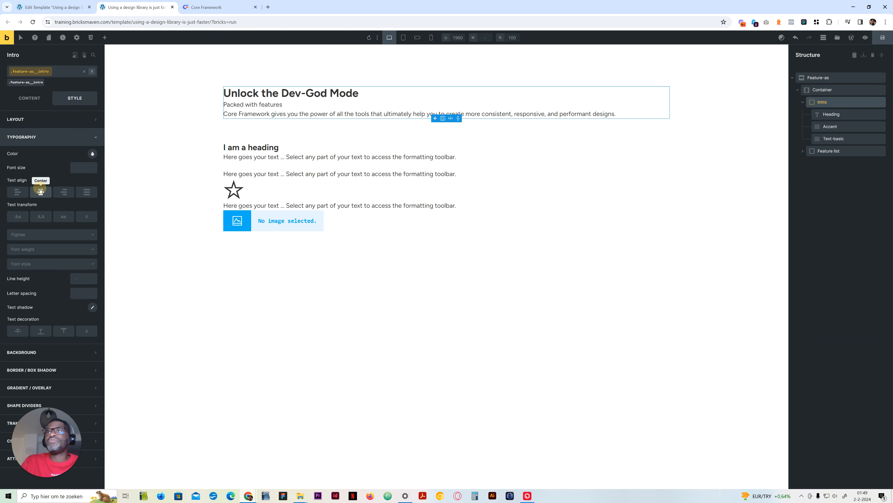
- Center the Intro block's items on the cross axis and set its row gap to var(--content-gap)
left_click(30, 98)
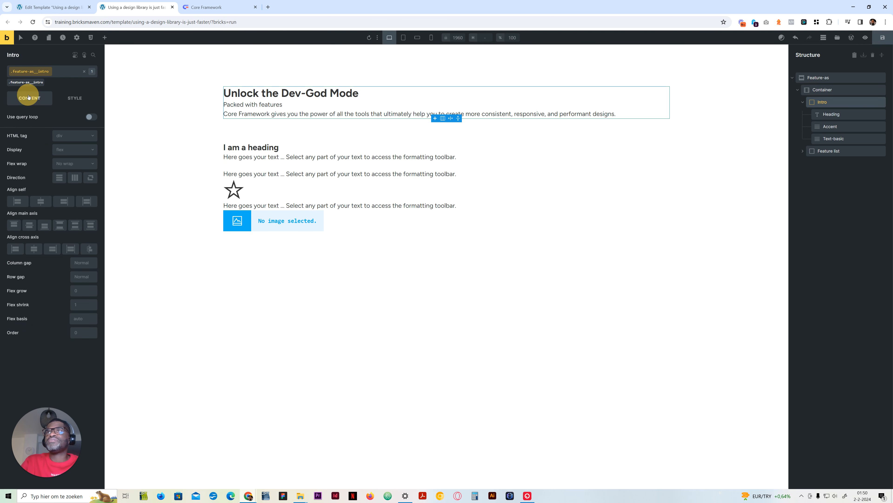
left_click(36, 250)
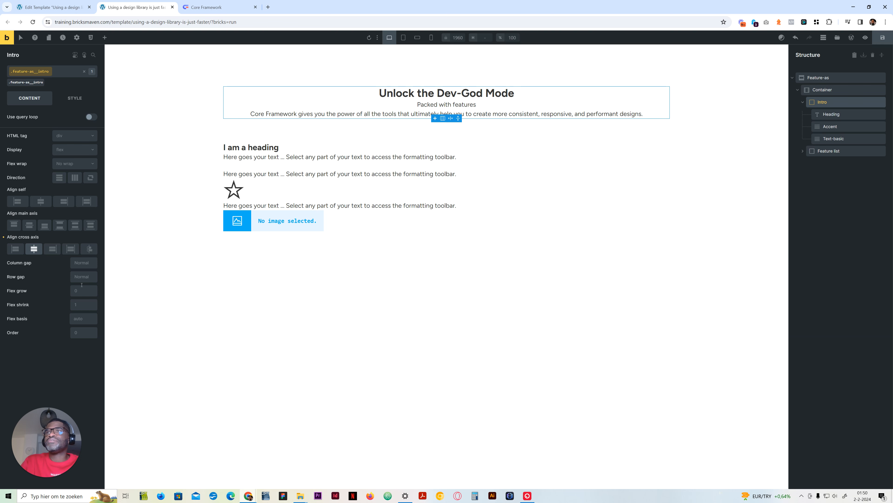
left_click(82, 276)
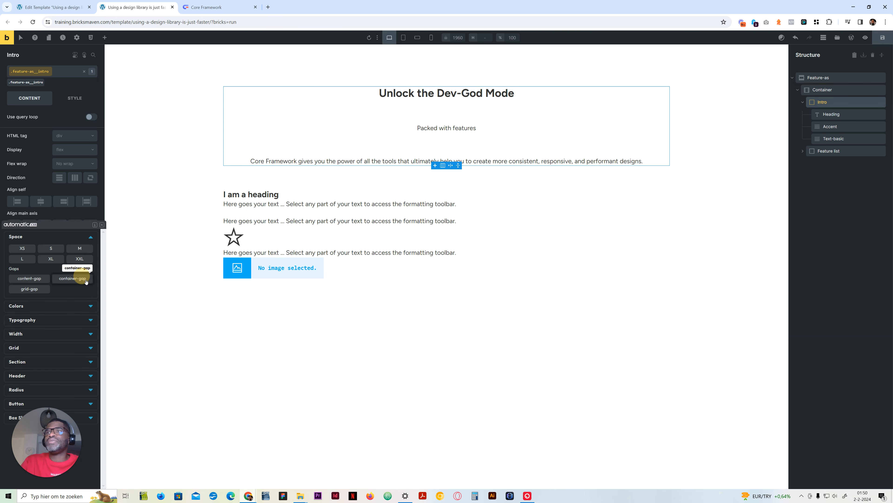
left_click(42, 277)
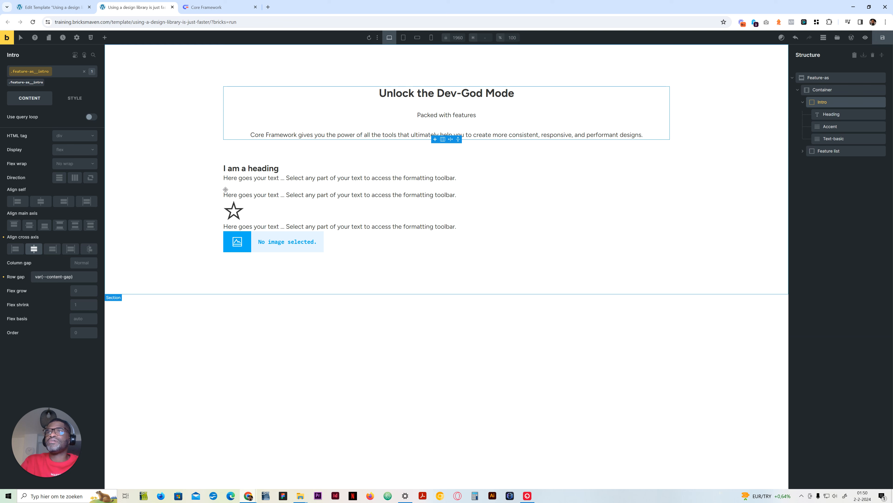
- Set the order of the Accent's feature-as__accent class to -1 so it sits above the heading
left_click(847, 126)
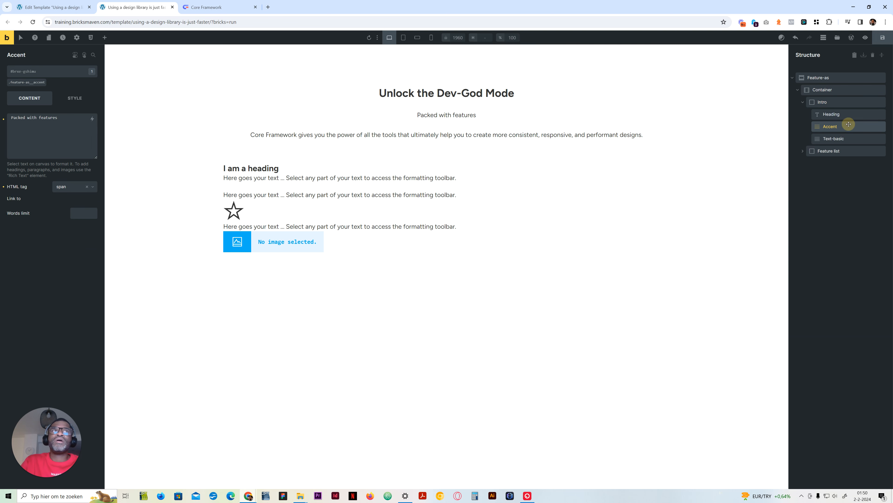
left_click(38, 85)
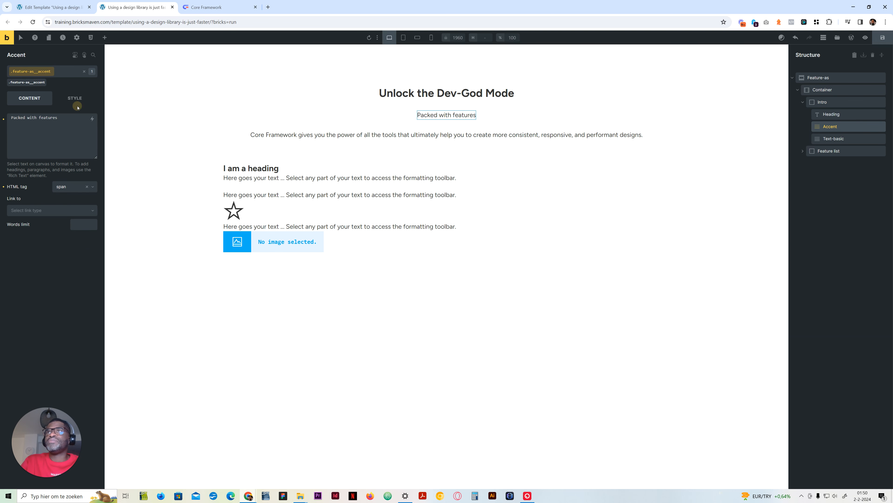
left_click(75, 97)
left_click(64, 119)
scroll(64, 318, "down", 3)
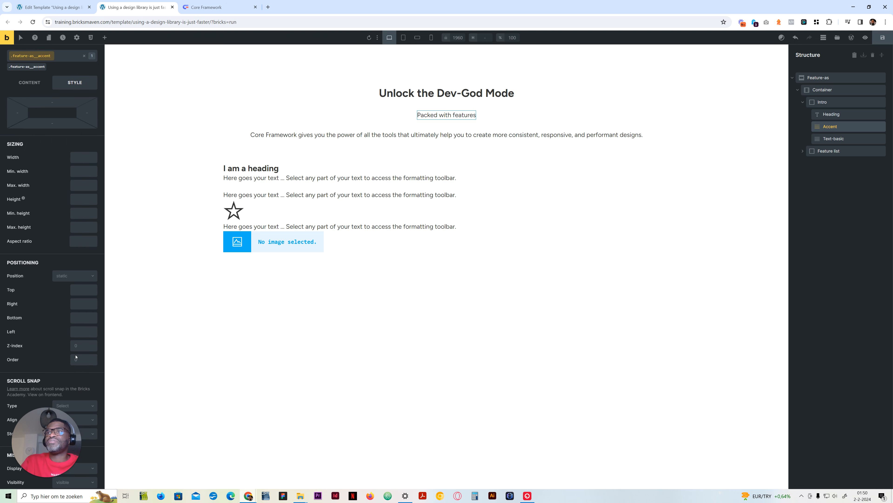
left_click(90, 358)
type("-1")
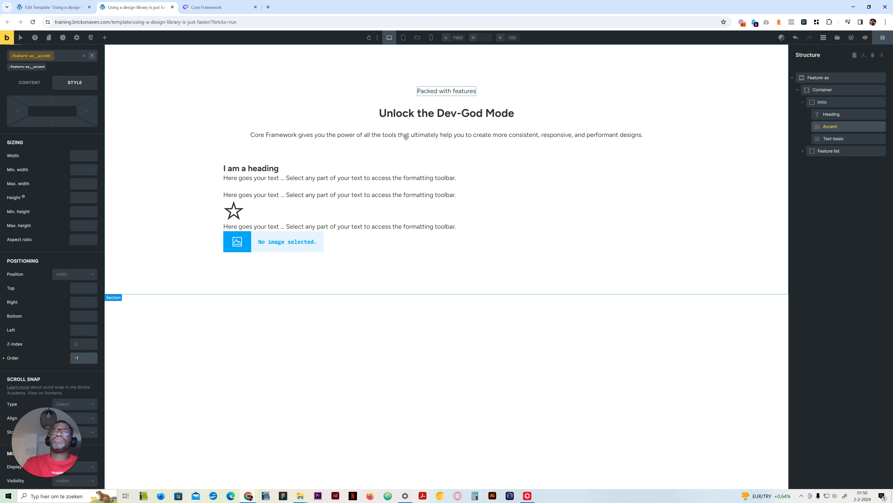
- Set the font size of the Accent's feature-as__accent class to var(--text-s)
scroll(50, 179, "up", 3)
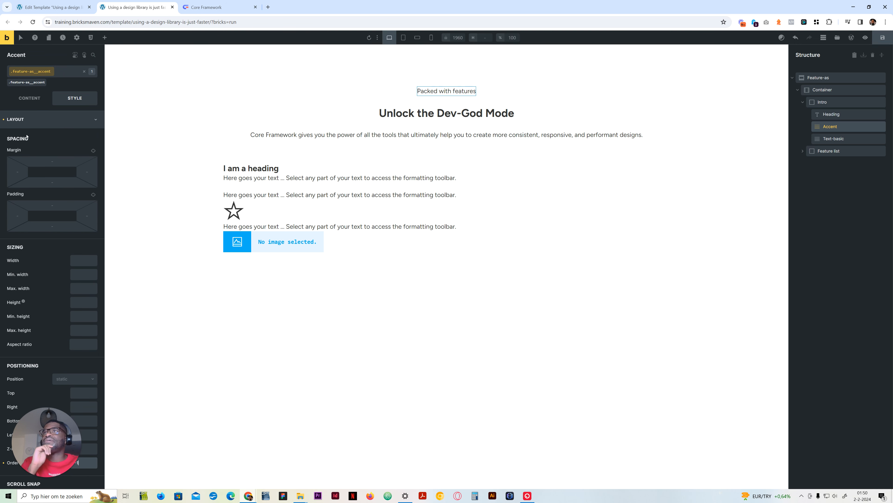
left_click(30, 119)
left_click(35, 136)
right_click(78, 169)
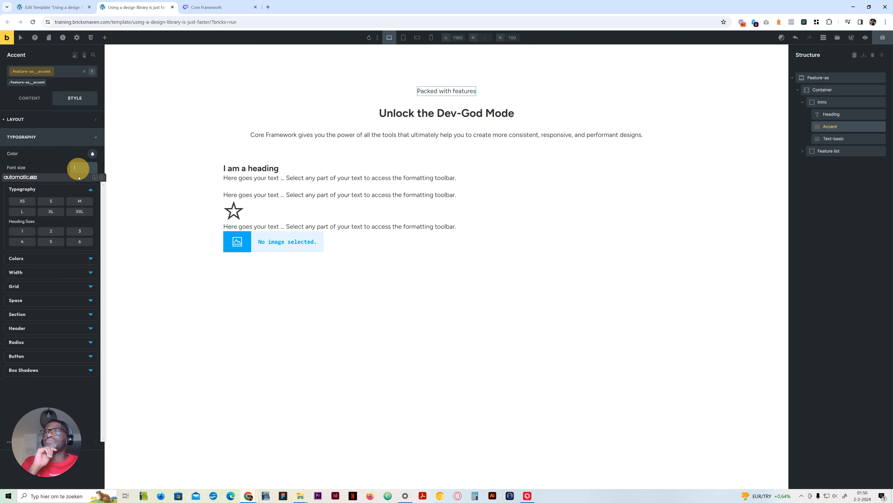
left_click(51, 203)
left_click(213, 7)
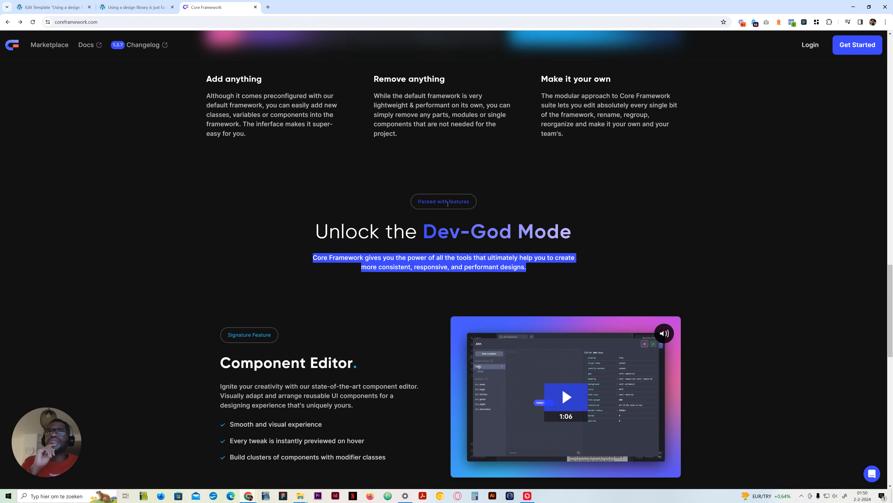
key("ctrl+shift+Tab")
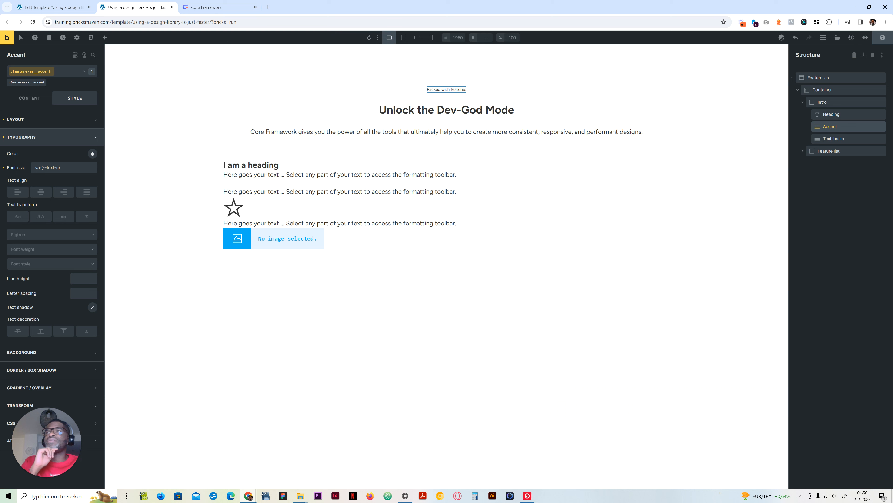
- Set the Accent's padding to var(--space-xs) on all four sides
left_click(49, 119)
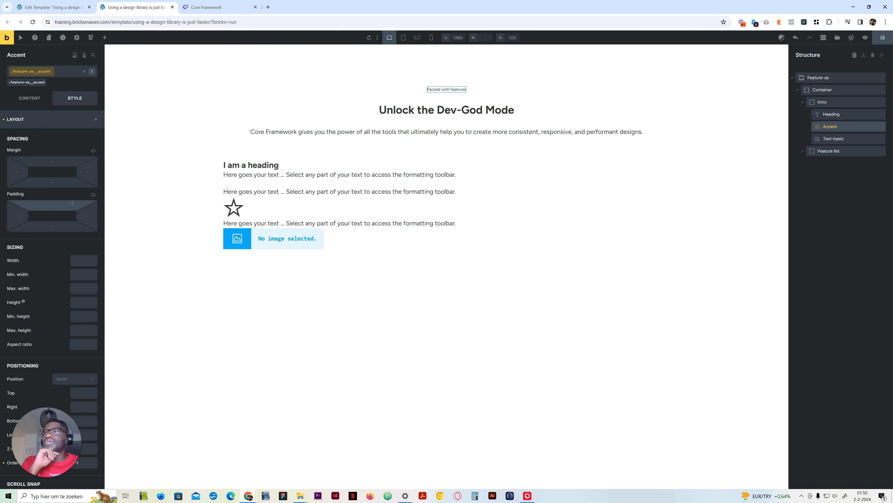
left_click(93, 195)
right_click(58, 206)
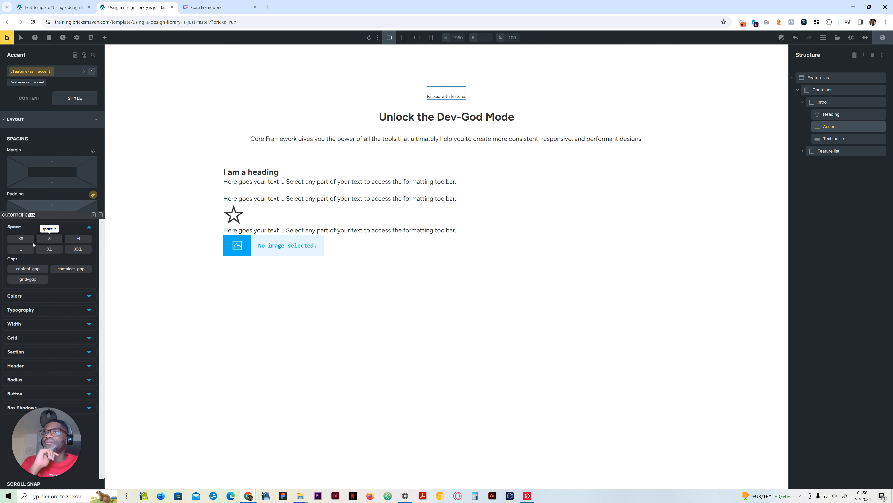
left_click(20, 239)
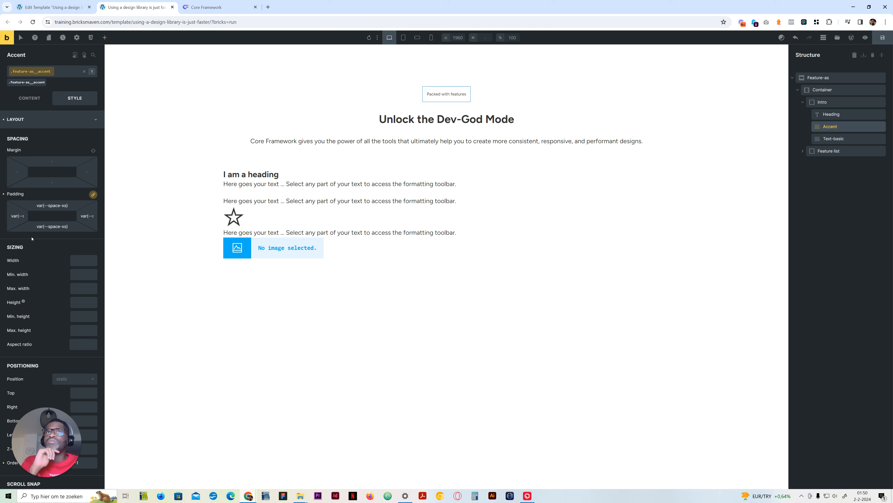
left_click(49, 119)
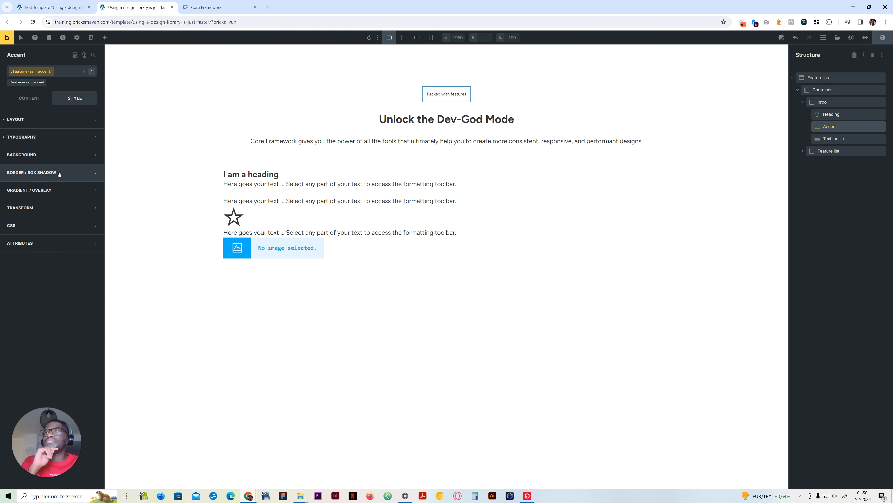
- Give the Accent a solid border style with a .1rem left border width
left_click(49, 184)
left_click(51, 174)
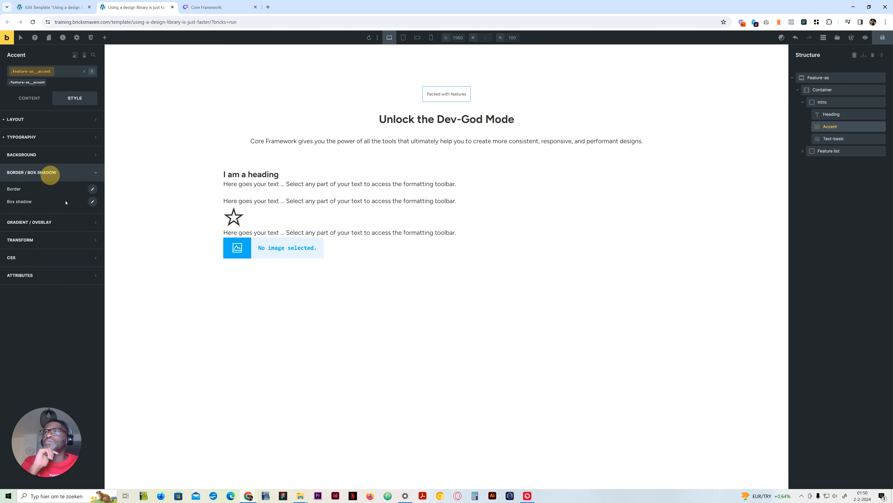
left_click(93, 189)
left_click(85, 225)
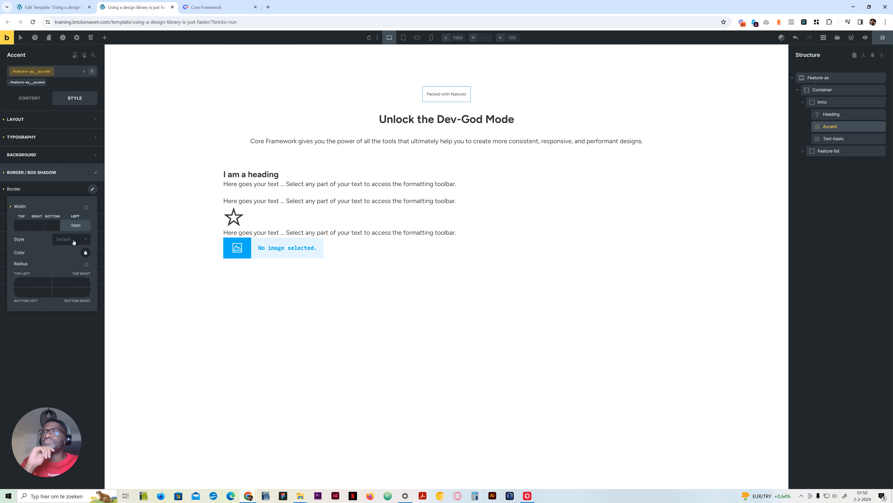
left_click(70, 239)
left_click(66, 262)
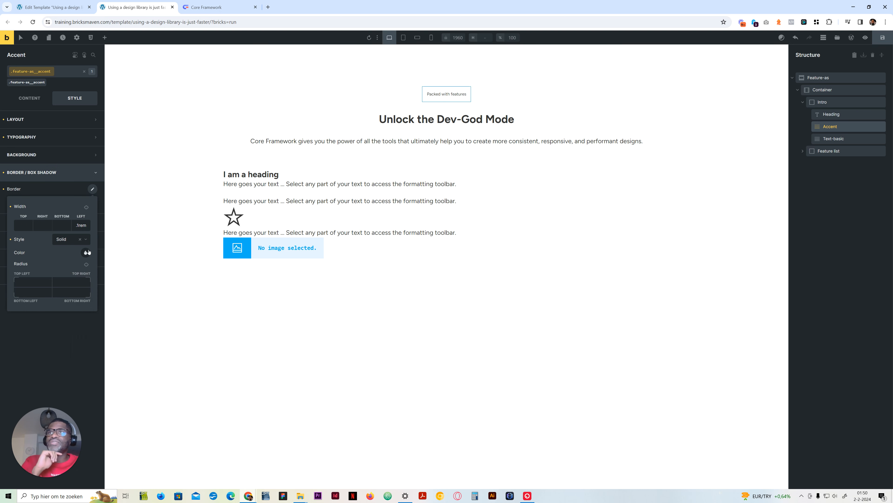
- Set the Accent's border color to var(--neutral-light)
left_click(85, 254)
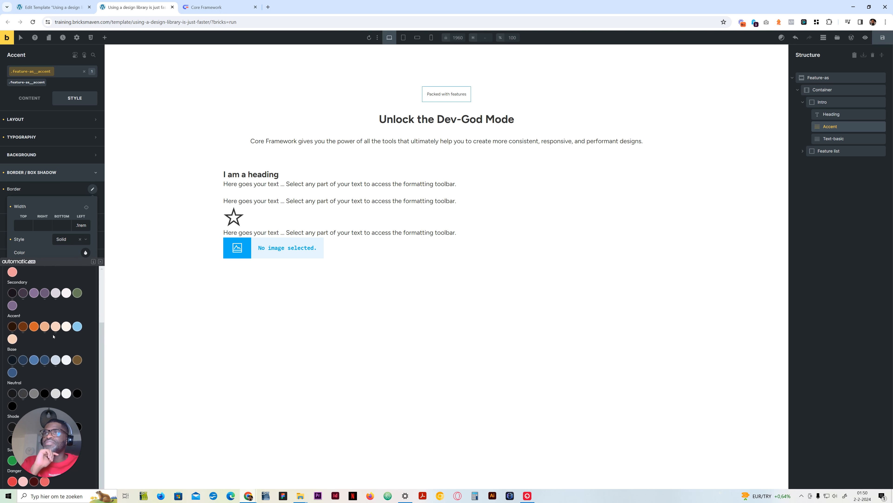
scroll(42, 336, "down", 4)
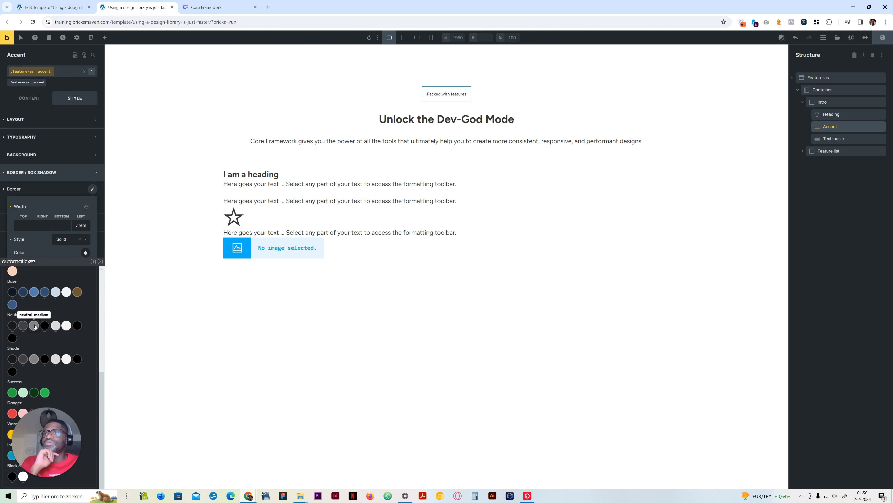
left_click(56, 326)
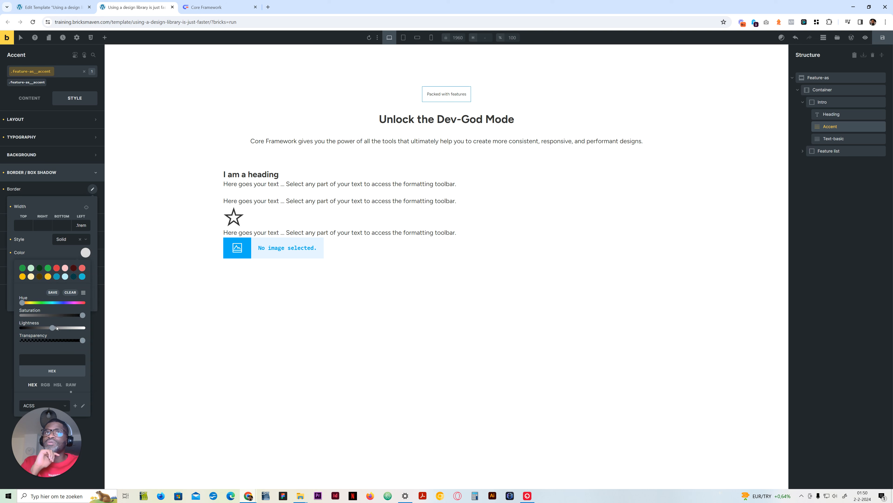
left_click(59, 189)
left_click(65, 173)
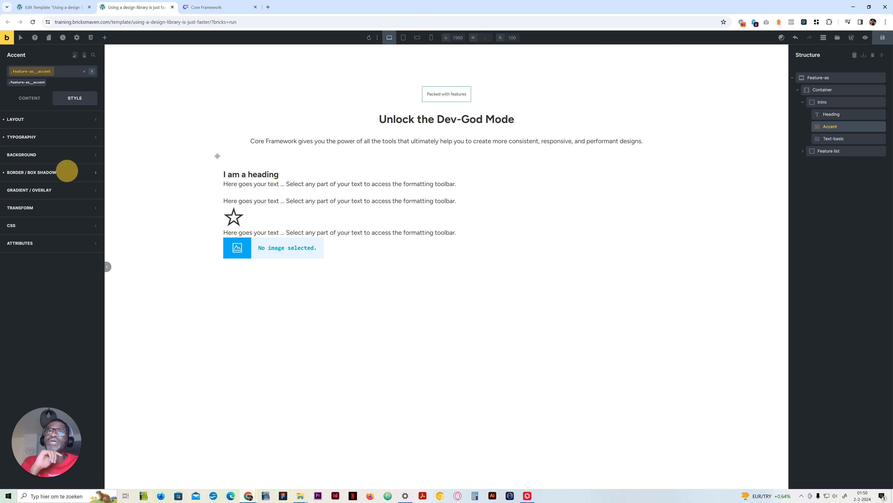
left_click(405, 141)
left_click(460, 93)
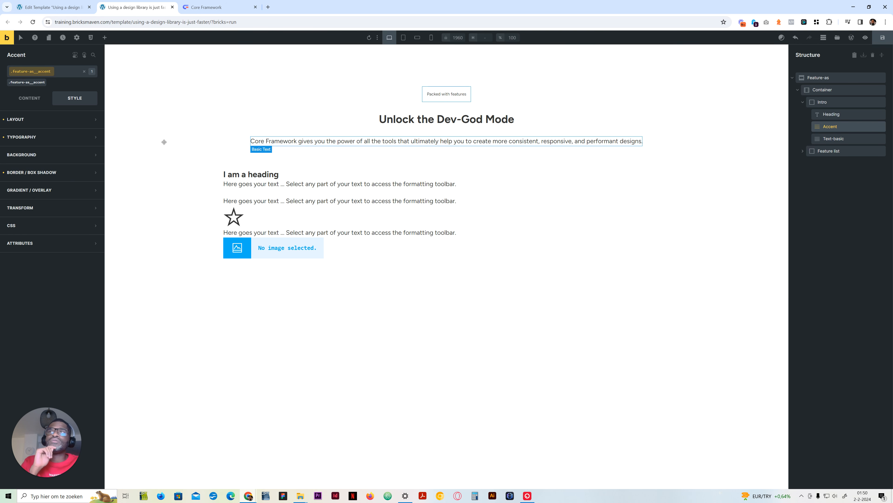
- Apply the .1rem border width to all four sides of the Accent
left_click(64, 173)
left_click(92, 188)
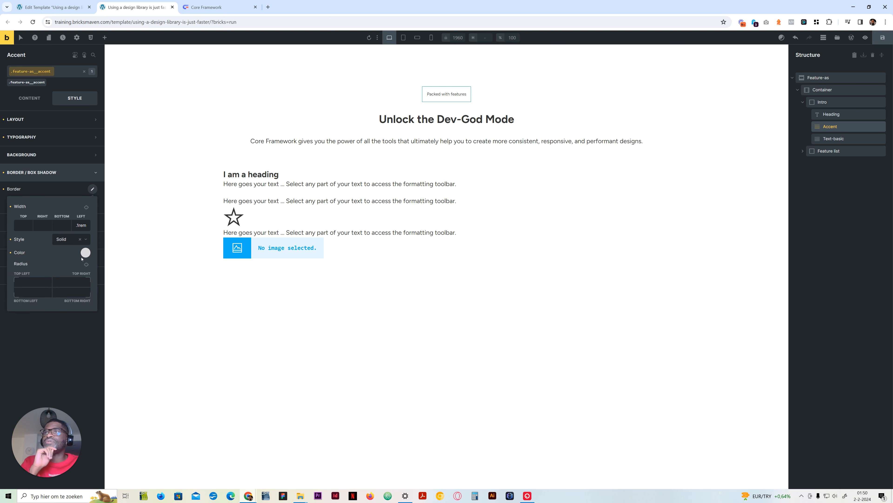
left_click(86, 207)
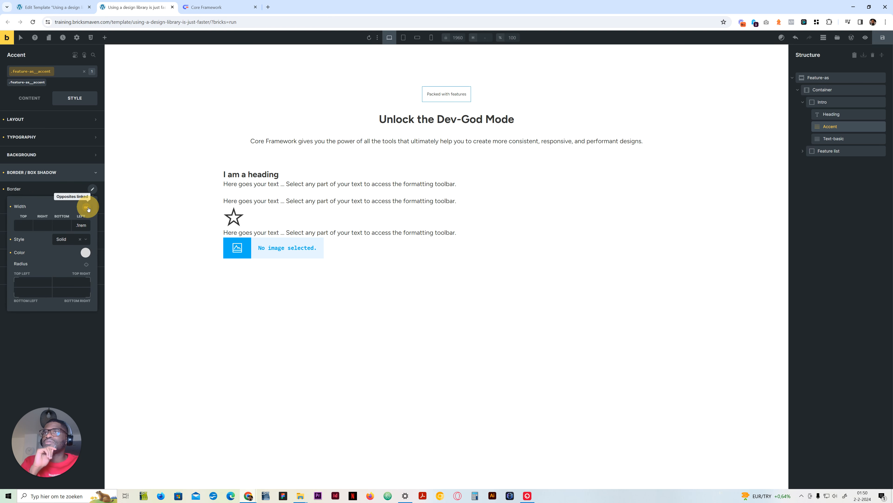
left_click(83, 172)
left_click(487, 73)
left_click(468, 93)
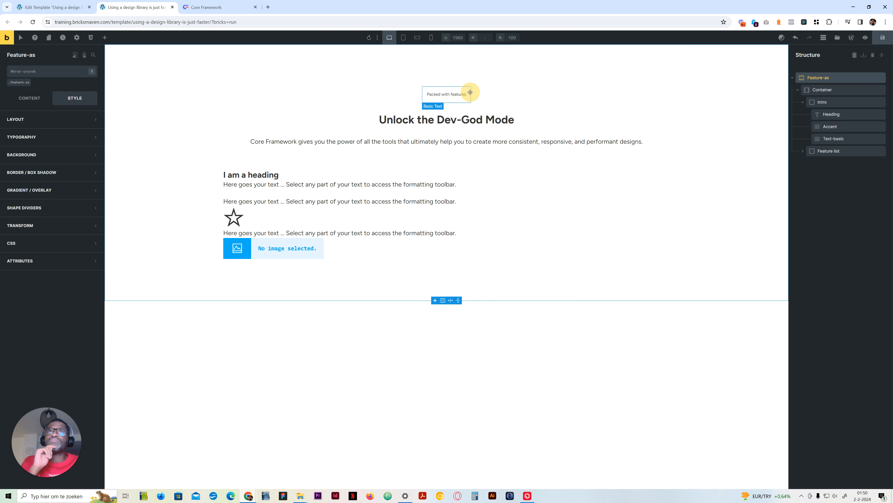
- Change the Accent's border color to the neutral-medium variable
left_click(26, 172)
left_click(92, 189)
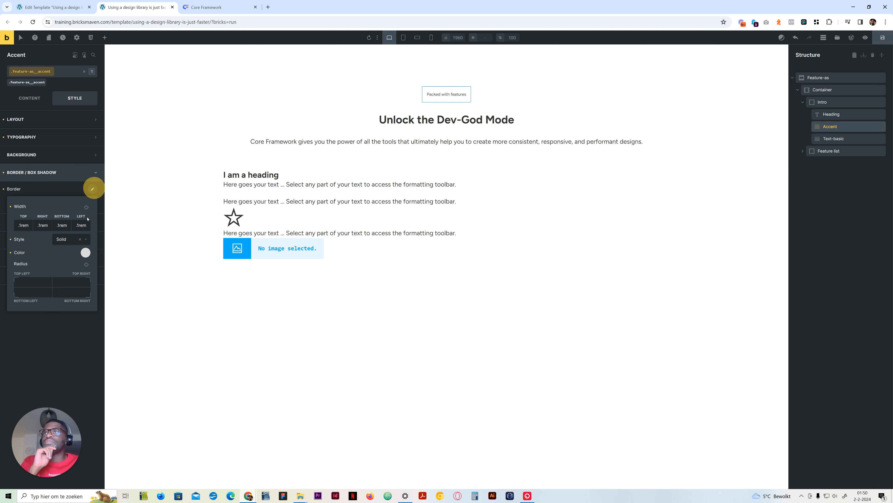
left_click(85, 252)
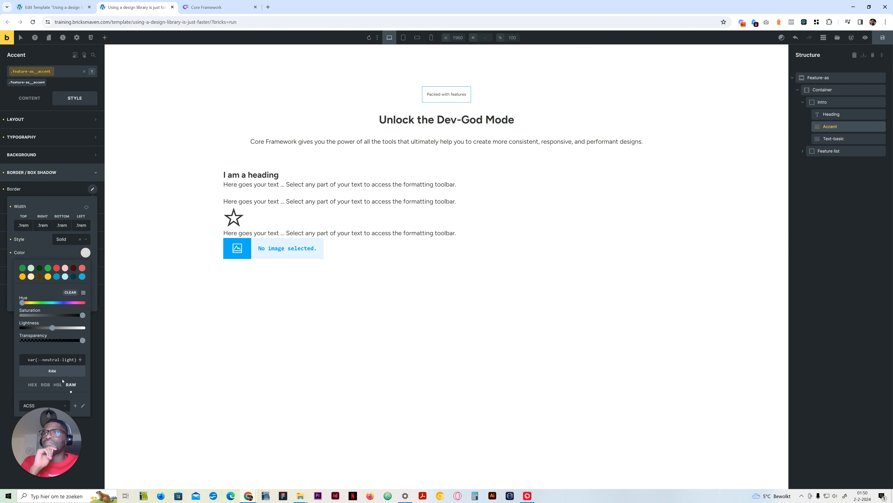
left_click(84, 253)
left_click(84, 253)
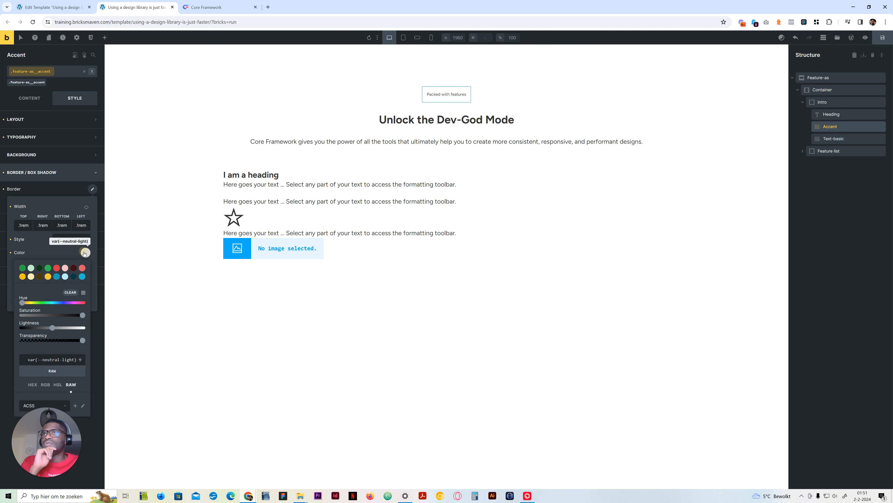
right_click(85, 254)
scroll(55, 353, "down", 4)
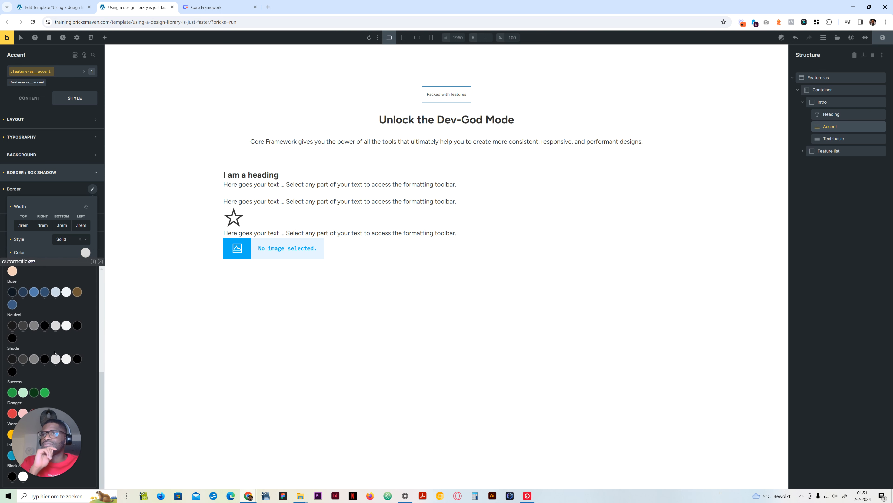
left_click(35, 326)
left_click(63, 187)
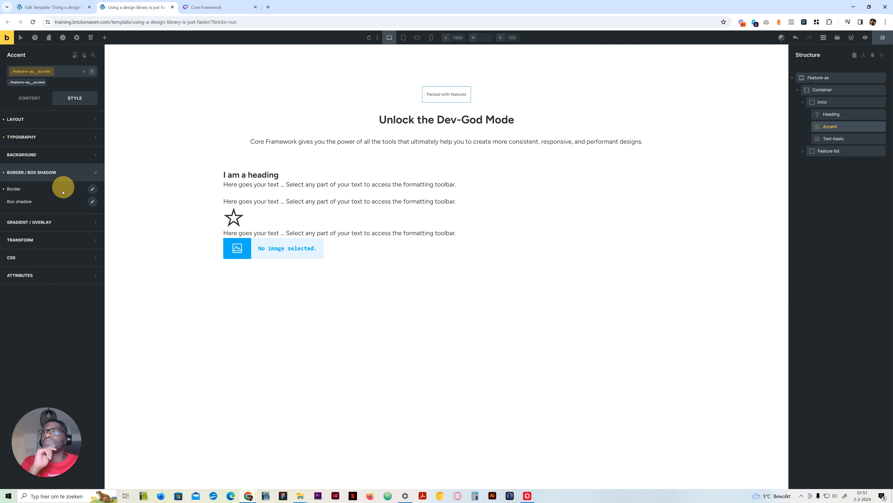
- Round all four corners of the Accent's border with the radius-xl variable and compare the pill with the Core Framework page
left_click(93, 189)
left_click(86, 265)
right_click(46, 282)
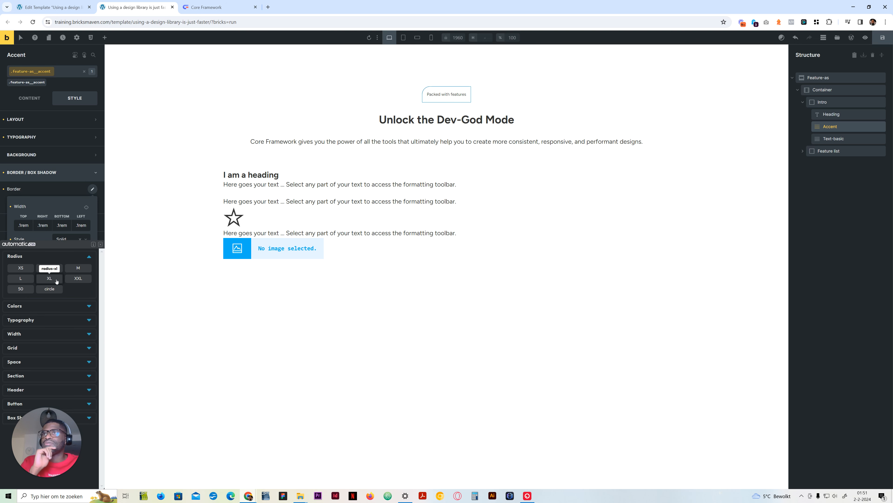
left_click(83, 269)
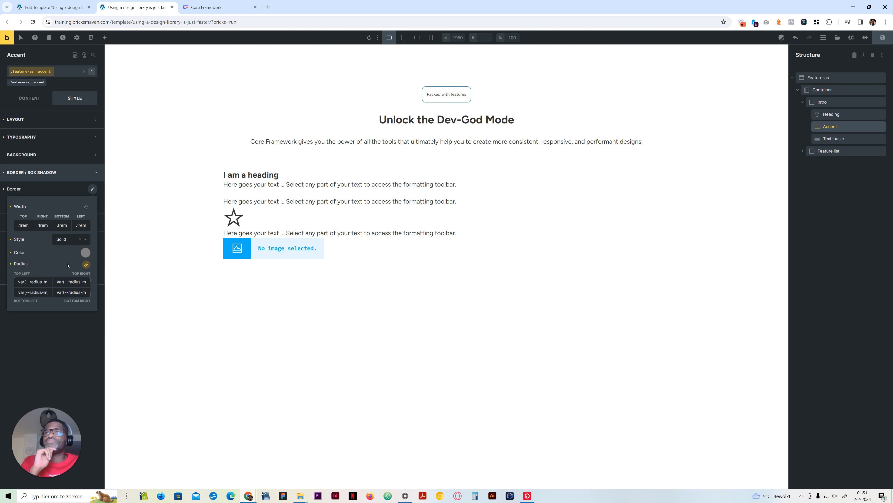
right_click(42, 283)
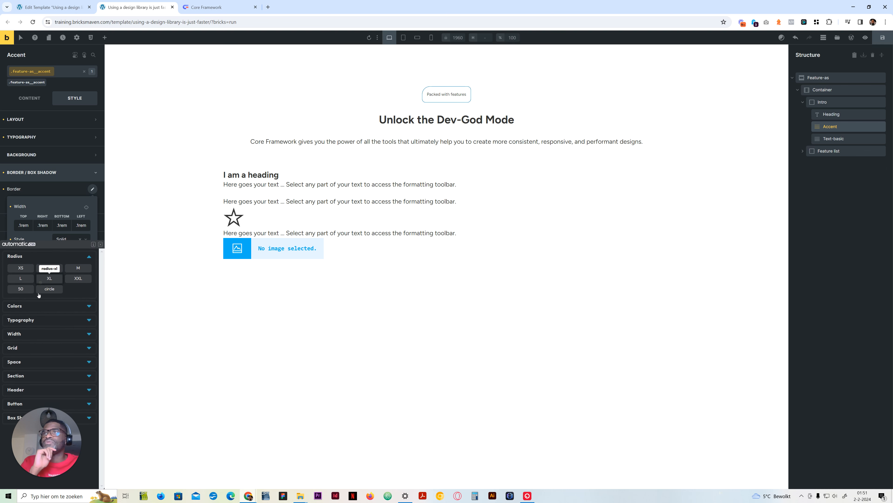
left_click(51, 280)
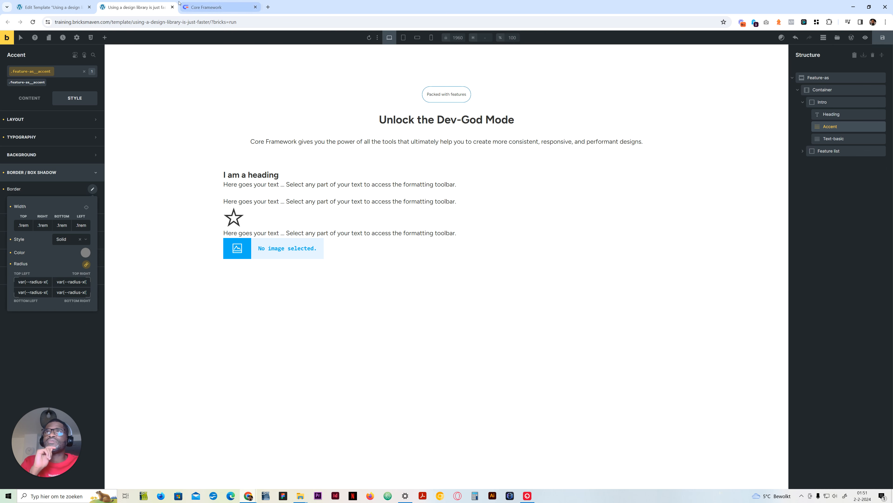
left_click(214, 6)
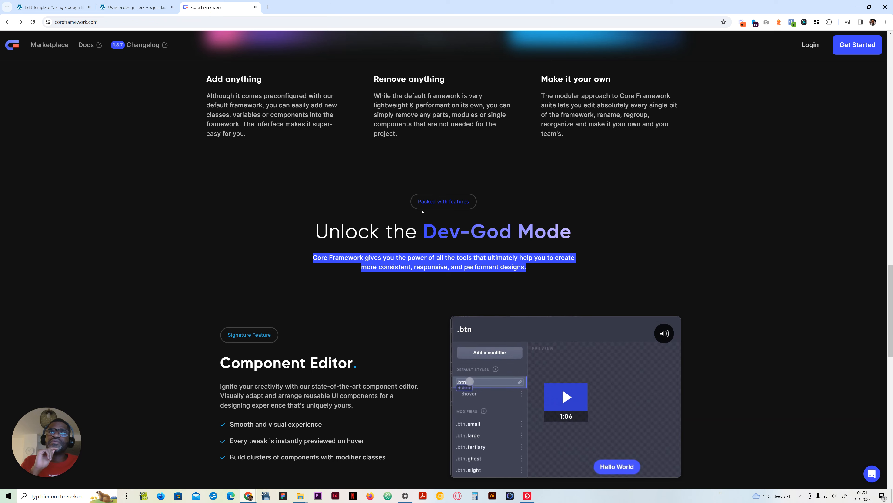
left_click(137, 7)
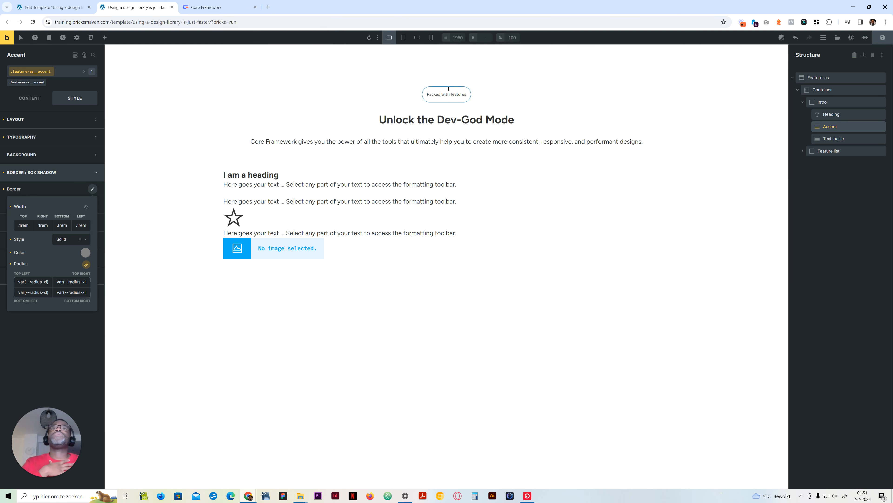
left_click(56, 172)
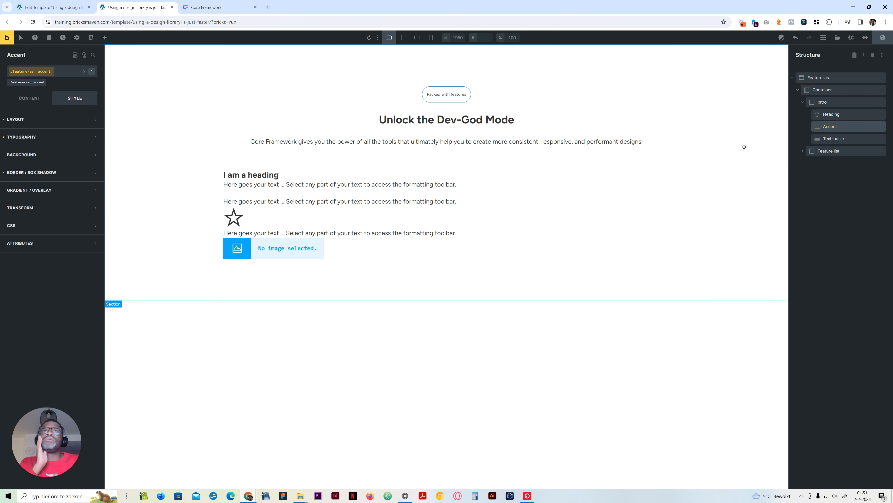
left_click(716, 127)
- Compare the intro with the Core Framework page, and set the Intro's width to the width-l variable
left_click(208, 7)
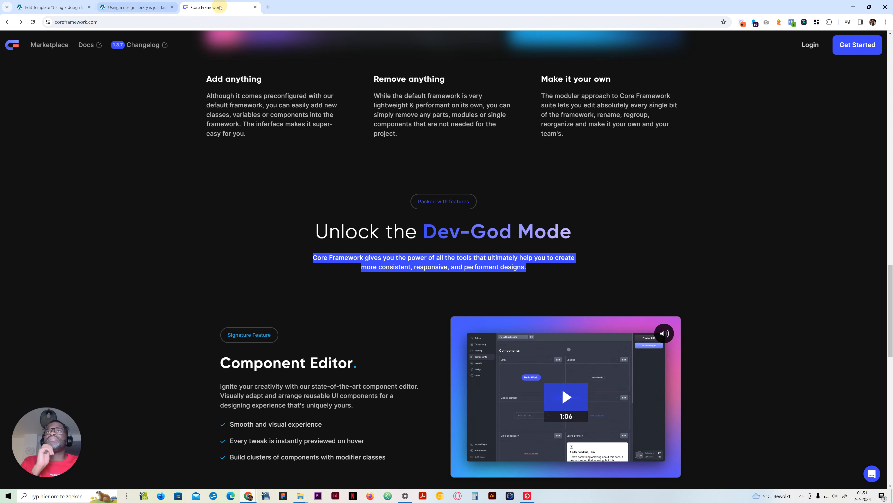
left_click(163, 2)
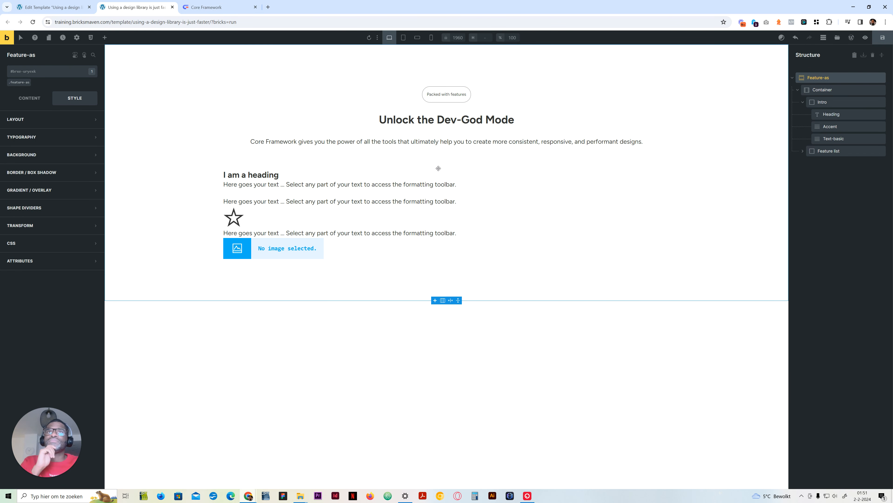
left_click(540, 98)
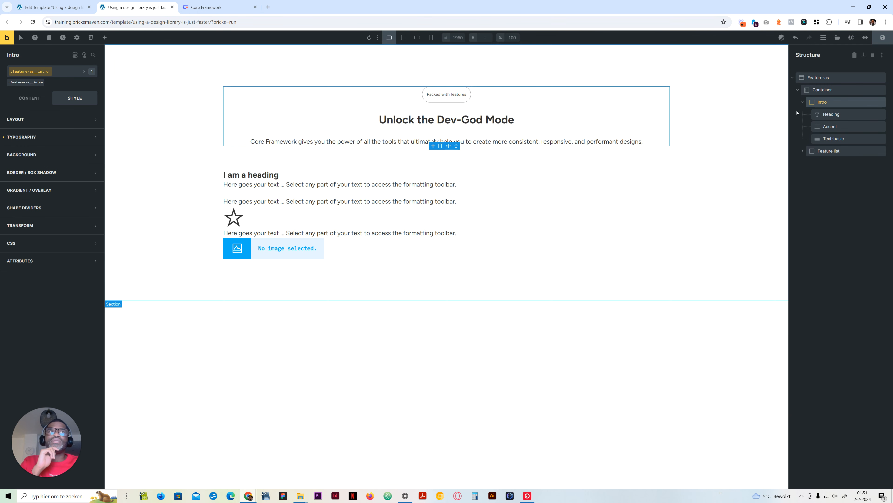
left_click(46, 119)
right_click(79, 262)
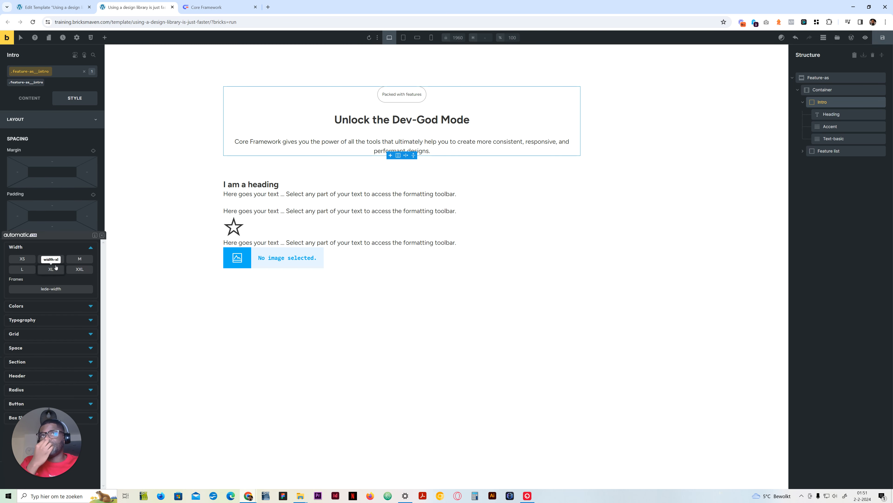
left_click(71, 259)
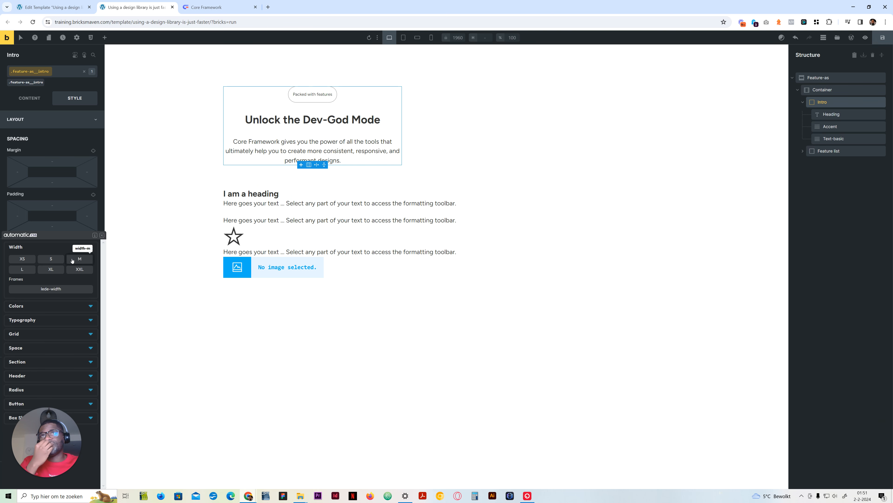
left_click(23, 269)
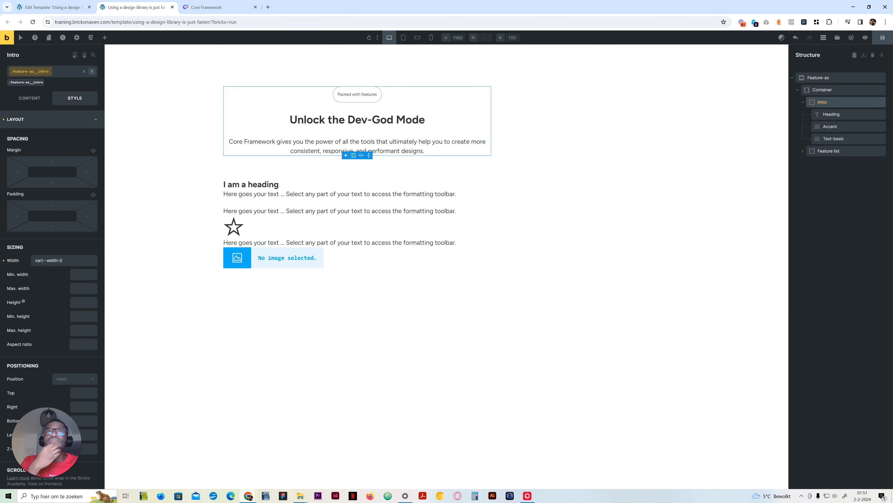
- Try centering the Container's children on the cross axis
left_click(831, 88)
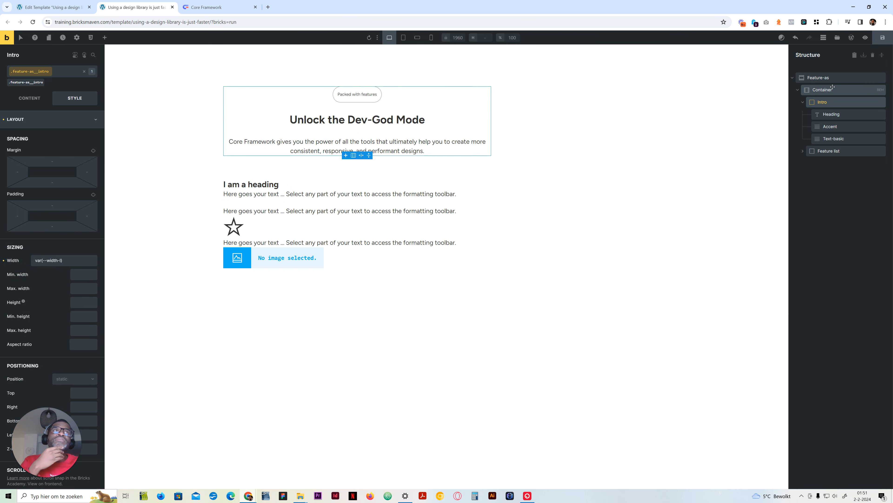
left_click(30, 99)
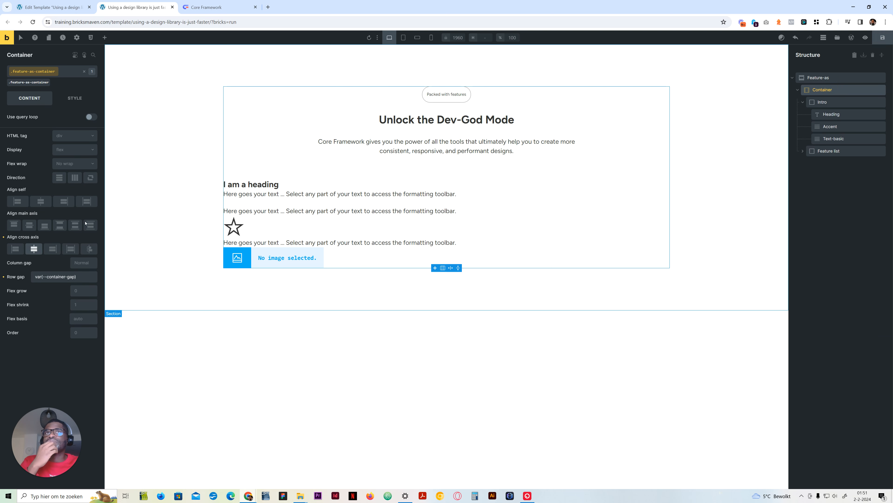
left_click(34, 248)
- Set the Intro's own alignment to center and collapse its children in the structure
left_click(867, 103)
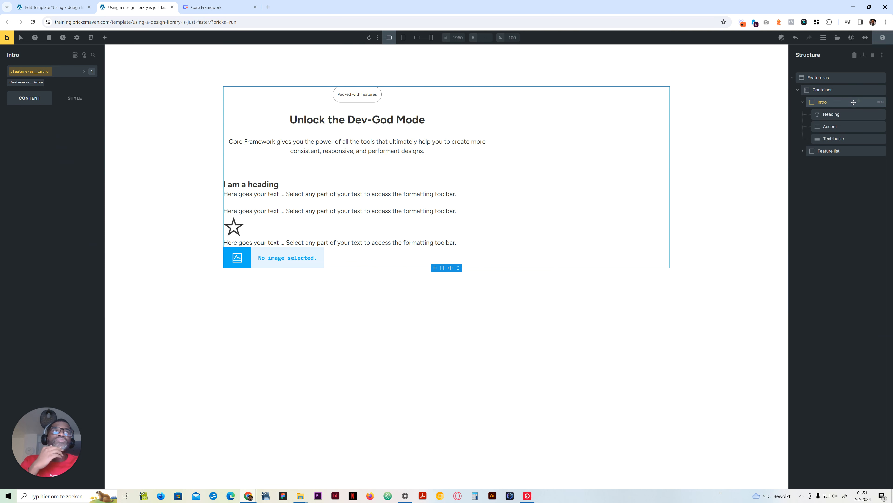
left_click(40, 201)
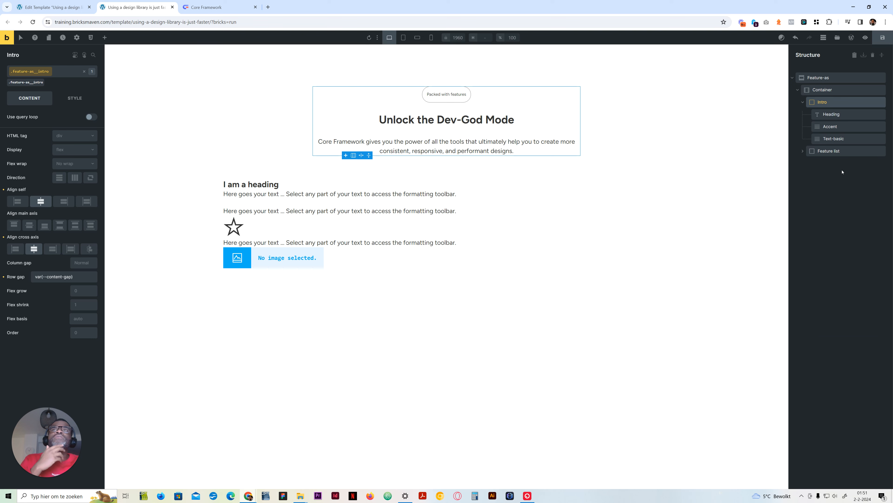
left_click(805, 103)
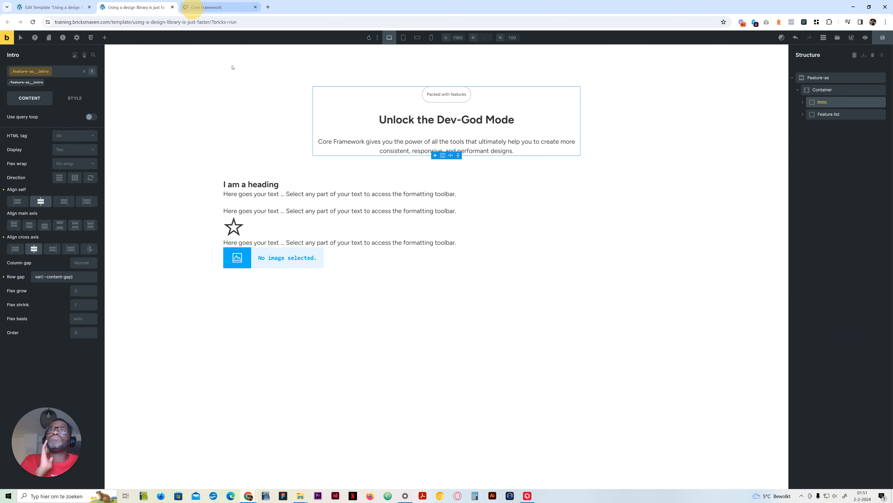
- Compare the intro heading with the Core Framework page and check the content settings of the intro and card headings
left_click(191, 7)
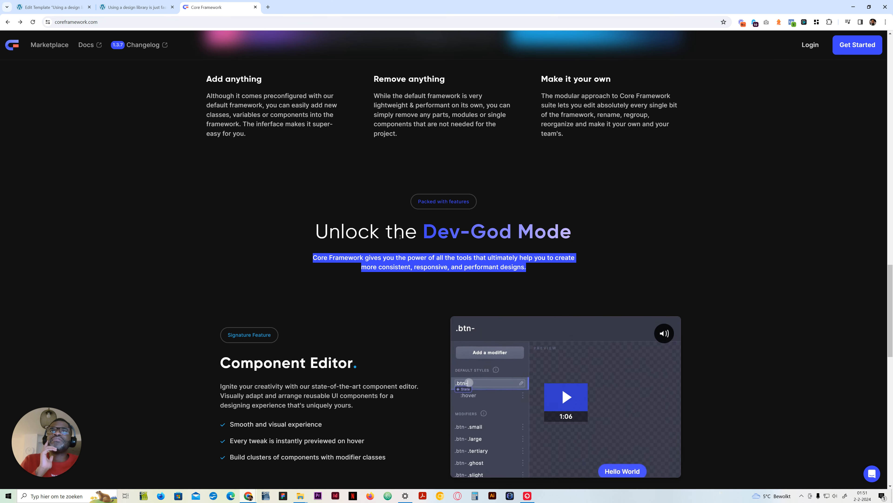
left_click(338, 236)
left_click(155, 8)
left_click(444, 120)
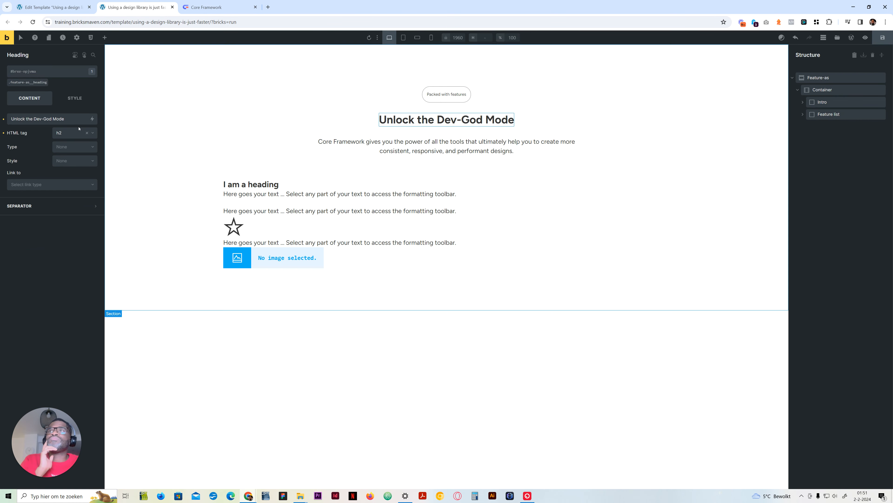
left_click(275, 186)
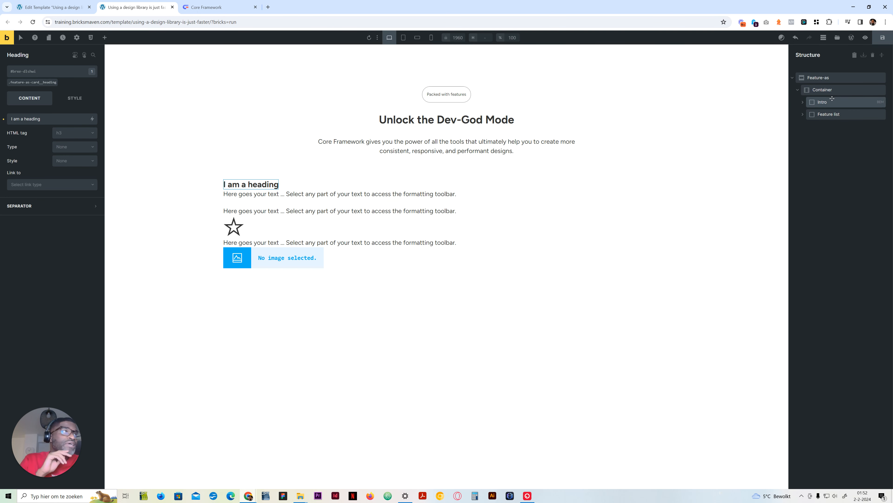
- Check the card spacing on the Core Framework page and set the row gap of the .feature-as-list class to var(--space-xxl)
left_click(825, 114)
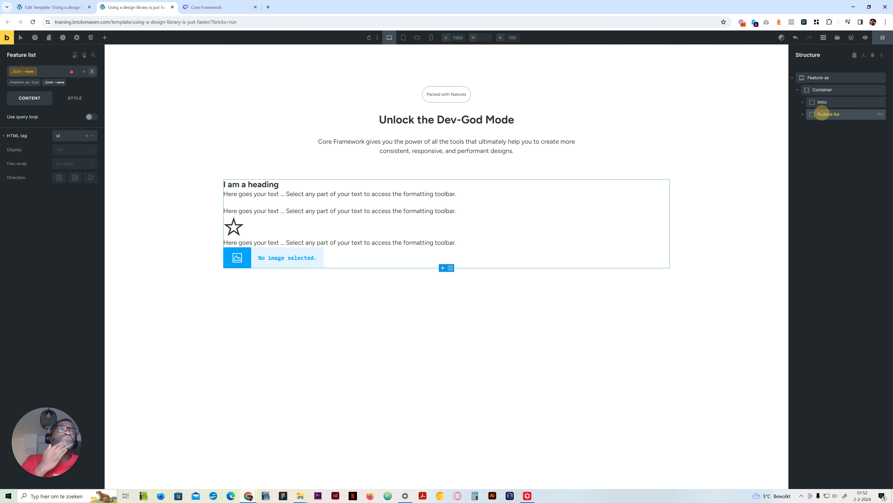
left_click(24, 83)
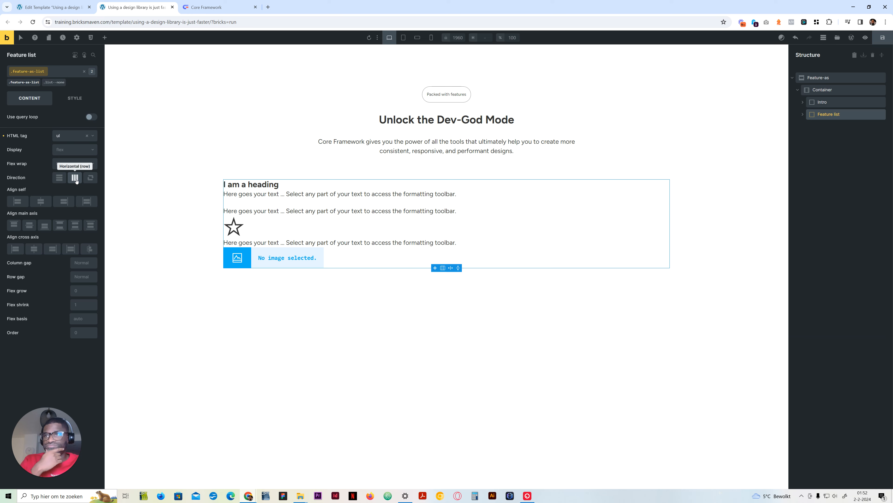
left_click(193, 7)
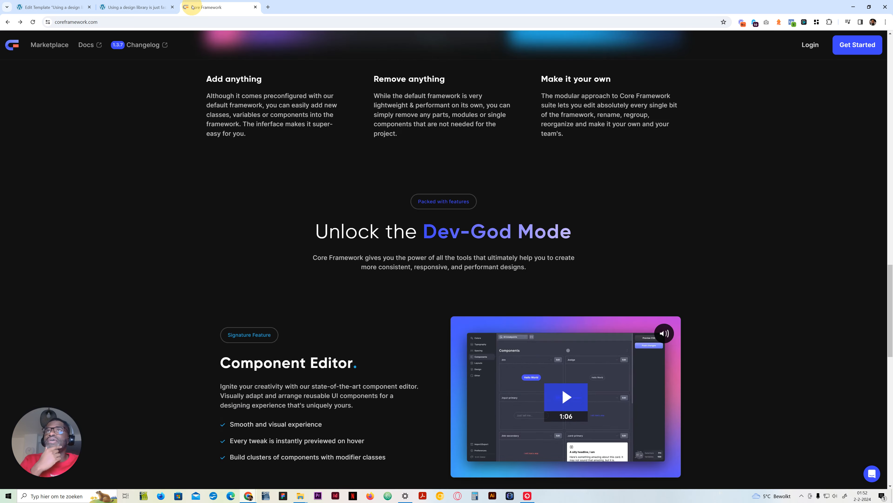
scroll(410, 300, "down", 4)
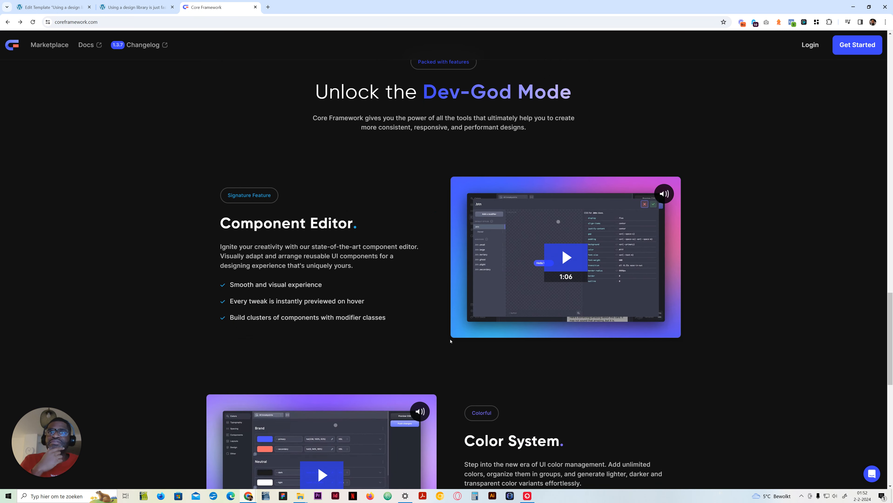
left_click(137, 7)
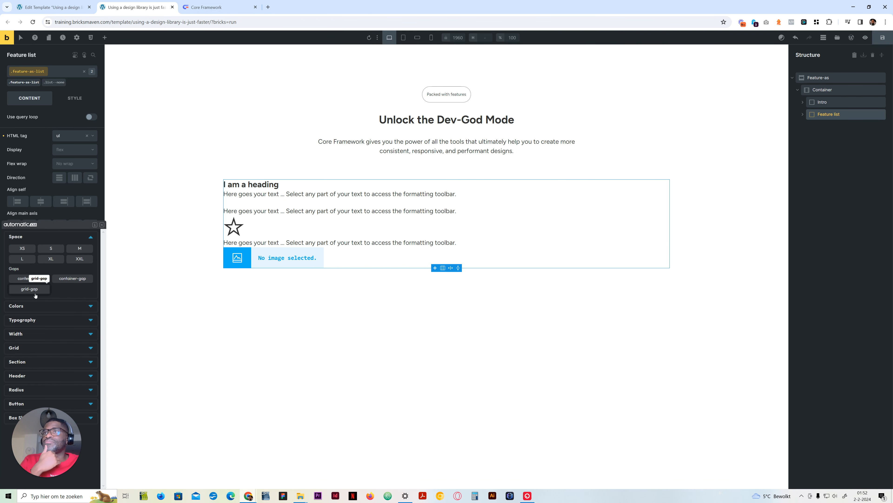
left_click(78, 260)
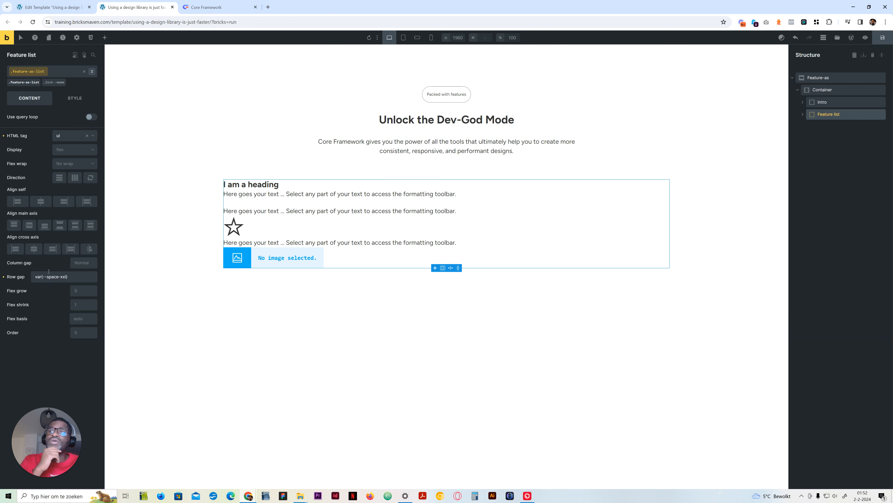
- Expand the Feature list and set the Feature card's display to grid on its .feature-as-card class
left_click(803, 115)
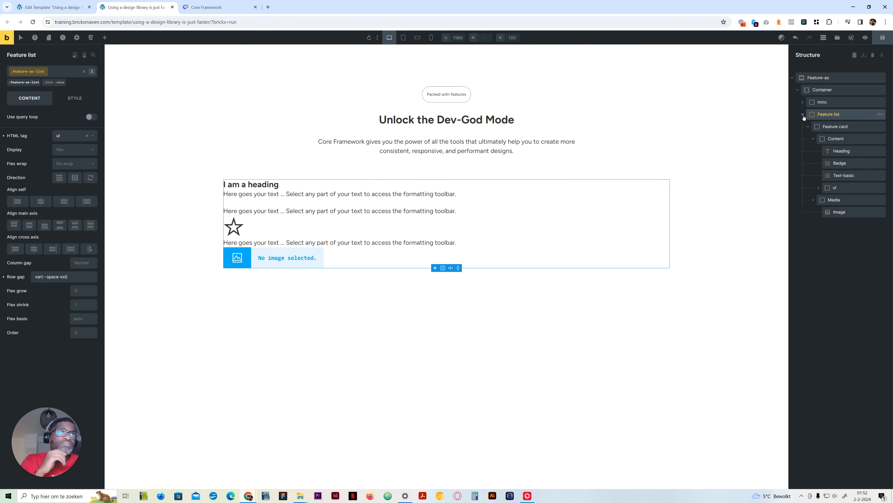
left_click(839, 128)
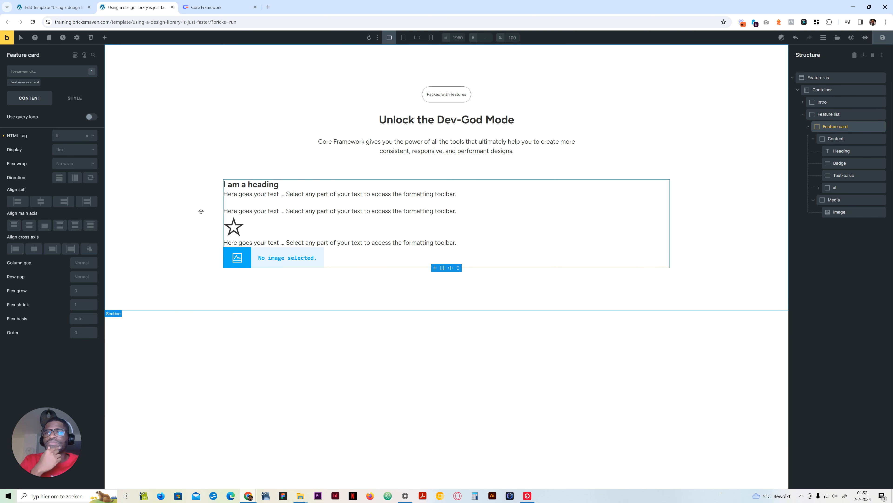
left_click(73, 98)
left_click(38, 100)
left_click(70, 150)
left_click(67, 178)
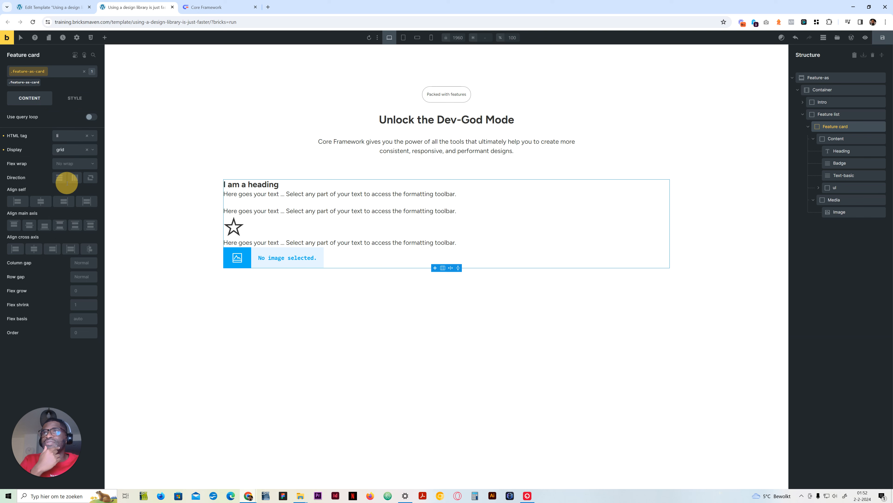
- Set the Feature card's template columns to var(--grid-2) and gap to var(--grid-gap), and compare it with the Core Framework page
left_click(45, 187)
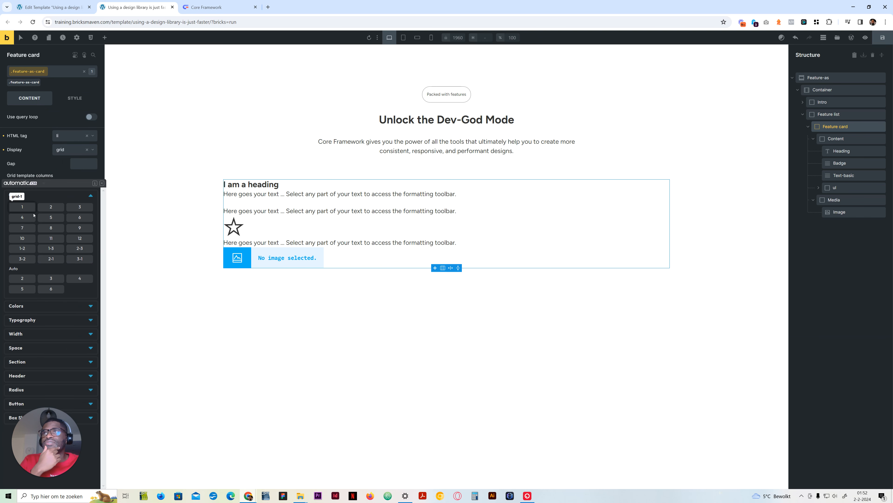
left_click(53, 204)
left_click(77, 166)
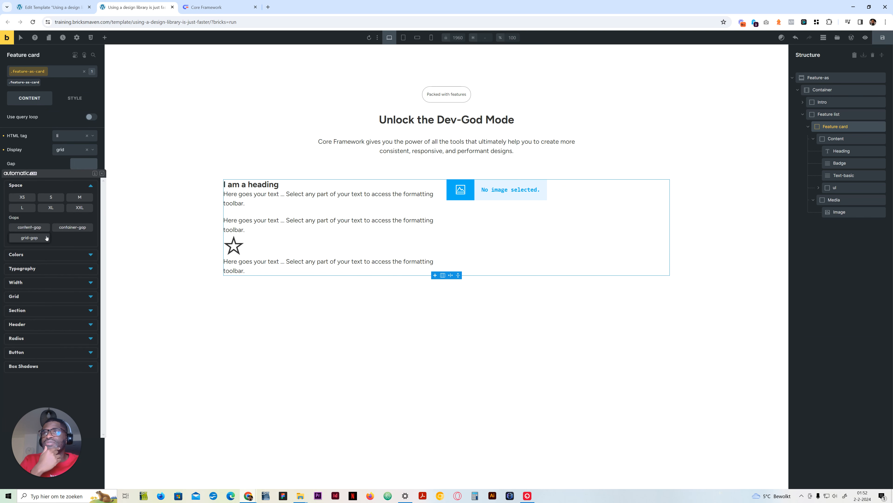
left_click(40, 238)
left_click(211, 7)
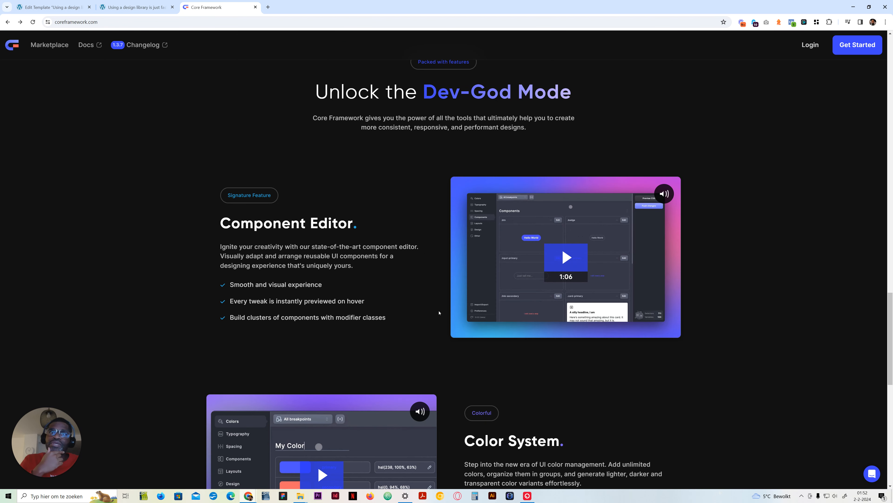
left_click(141, 7)
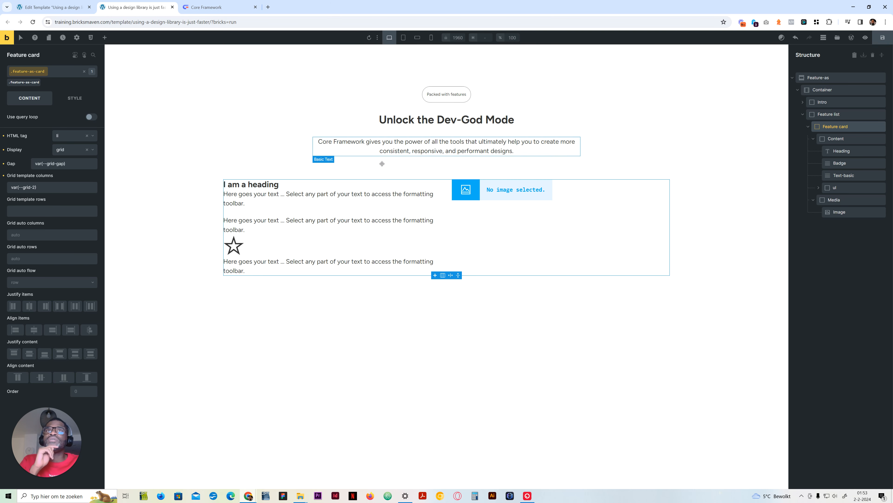
- Set the order of the card's Badge to -1 on its .feature-as-card__badge class
left_click(875, 166)
left_click(37, 86)
left_click(75, 99)
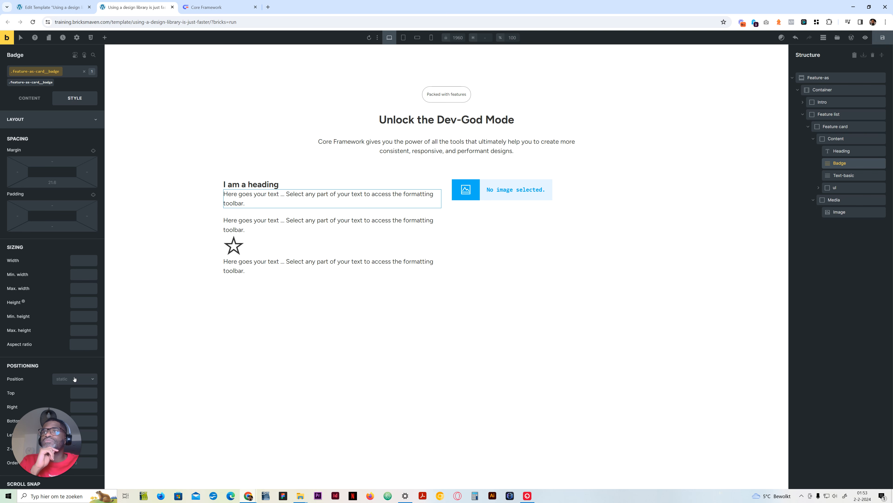
scroll(75, 380, "down", 3)
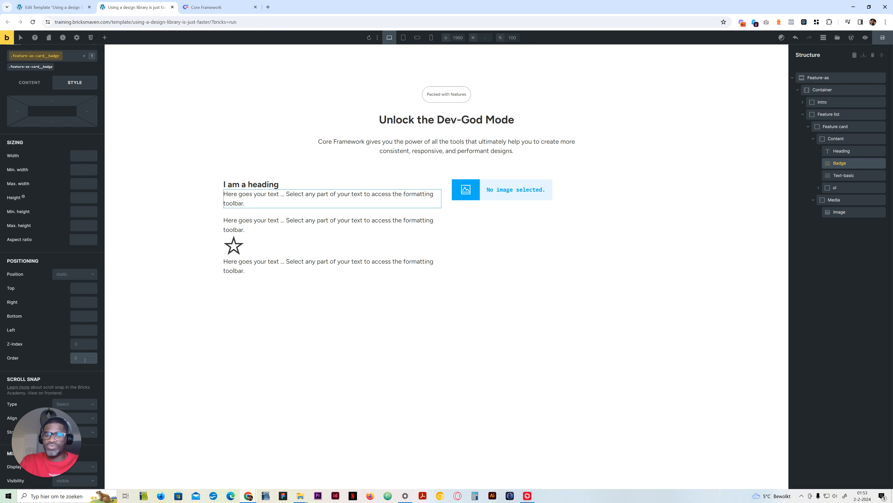
left_click(84, 358)
type("-1")
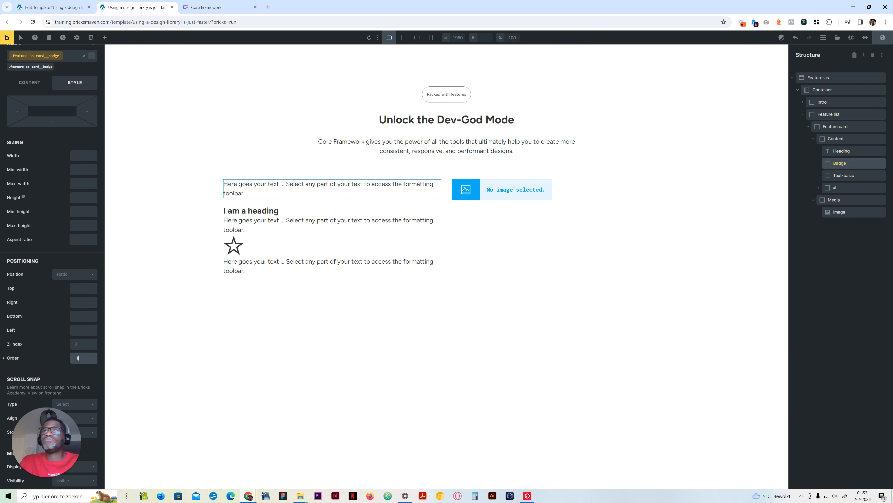
- Replace the feature card's heading text with "Component Editor." copied from the Core Framework page
left_click(207, 4)
mouse_move(304, 221)
left_mouse_down()
mouse_move(227, 194)
mouse_move(303, 220)
left_mouse_up()
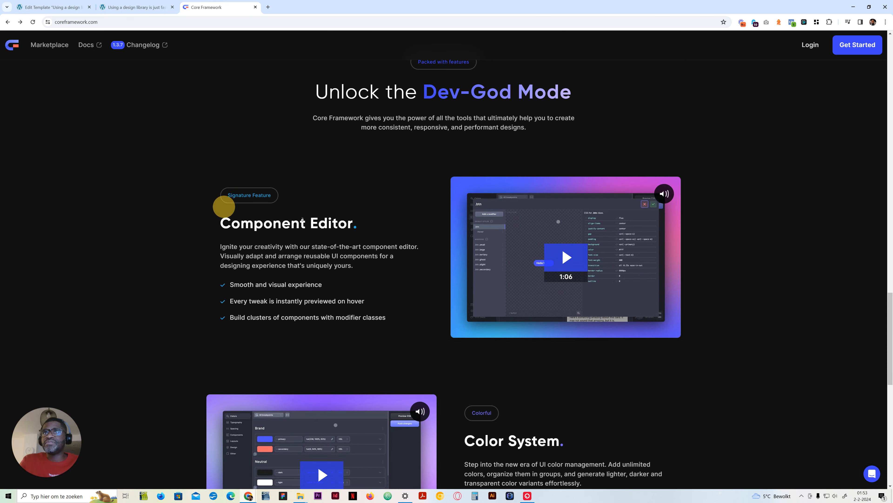
left_click_drag(375, 226, 191, 224)
key("ctrl+c")
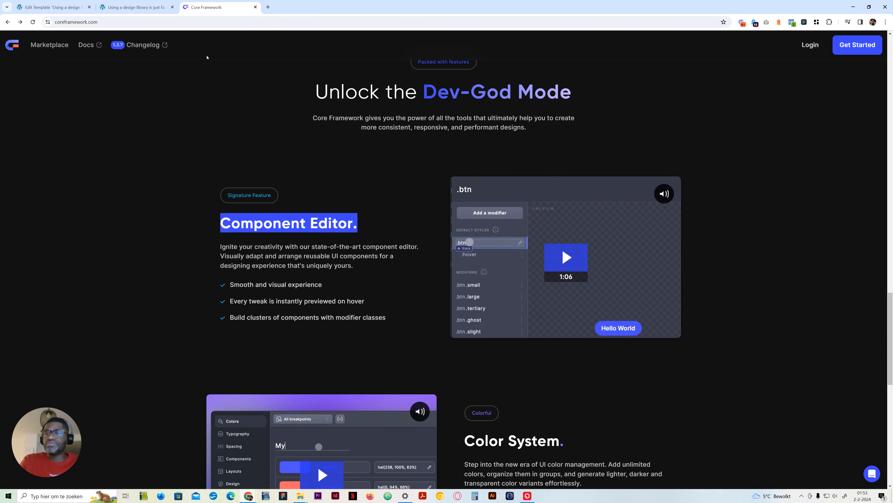
left_click(141, 3)
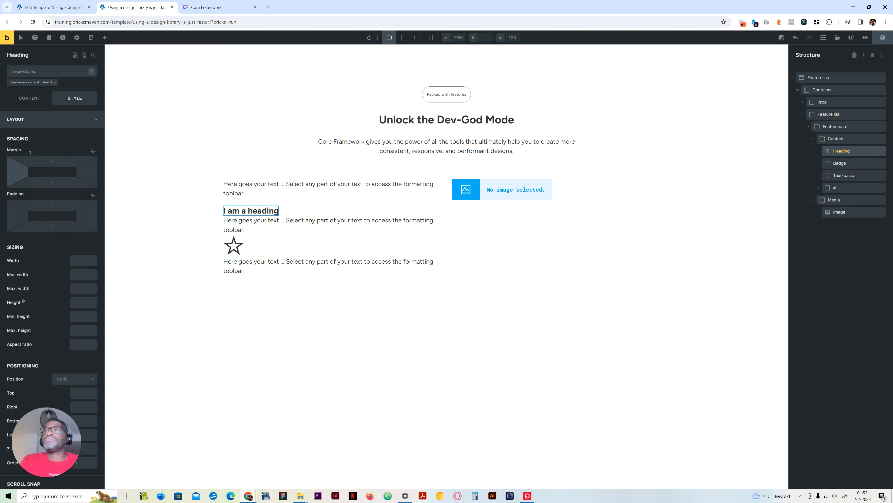
left_click(31, 98)
triple_click(36, 118)
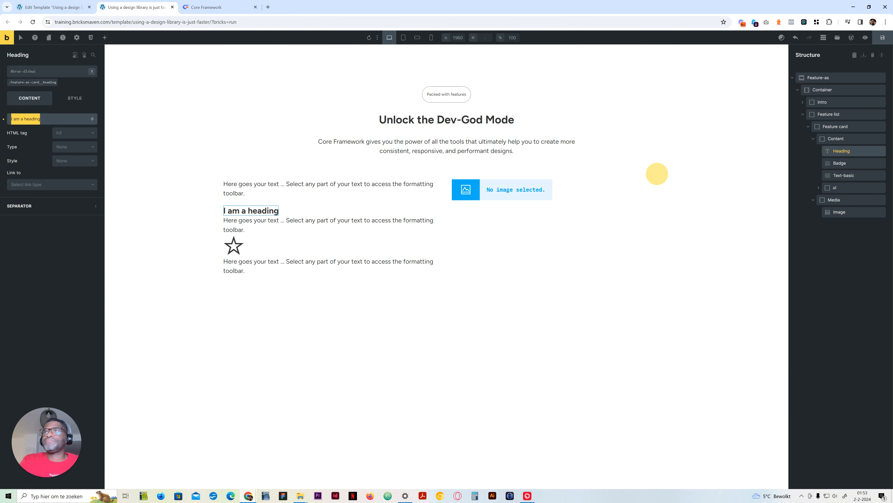
key("ctrl+v")
- Replace the feature card's Badge text with "Signature Feature" copied from the Core Framework page
left_click(203, 11)
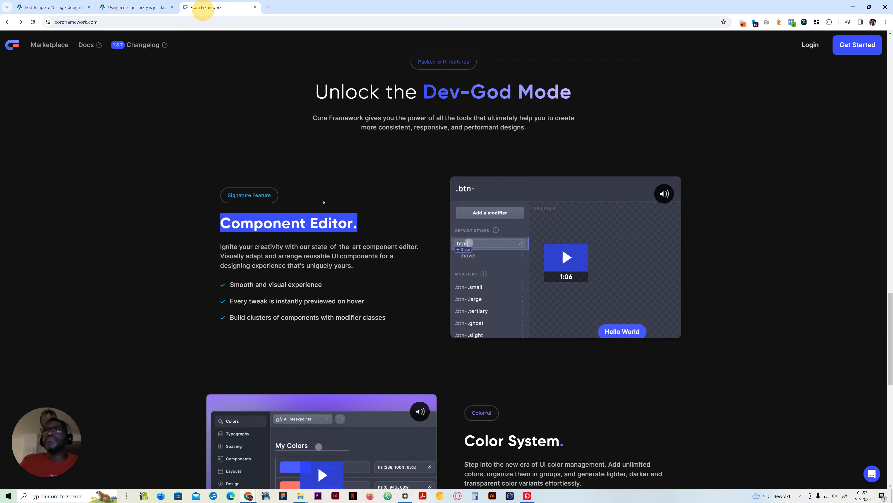
triple_click(226, 196)
key("ctrl+c")
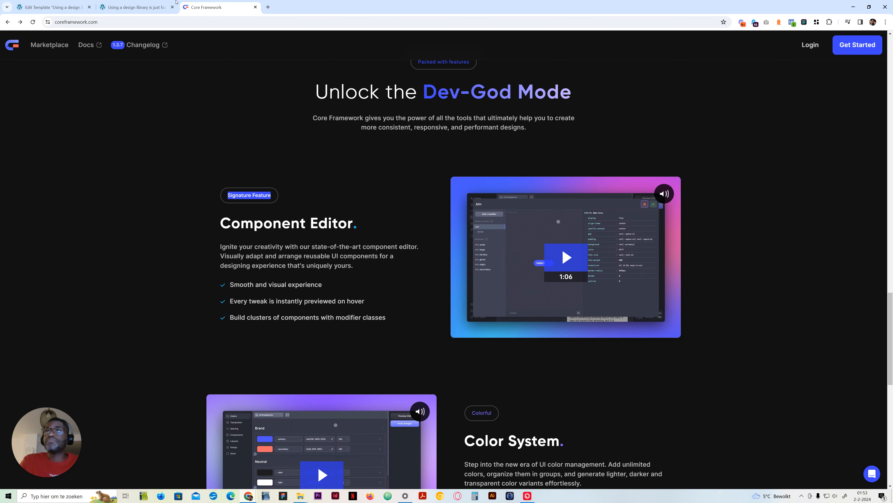
left_click(136, 7)
left_click(270, 186)
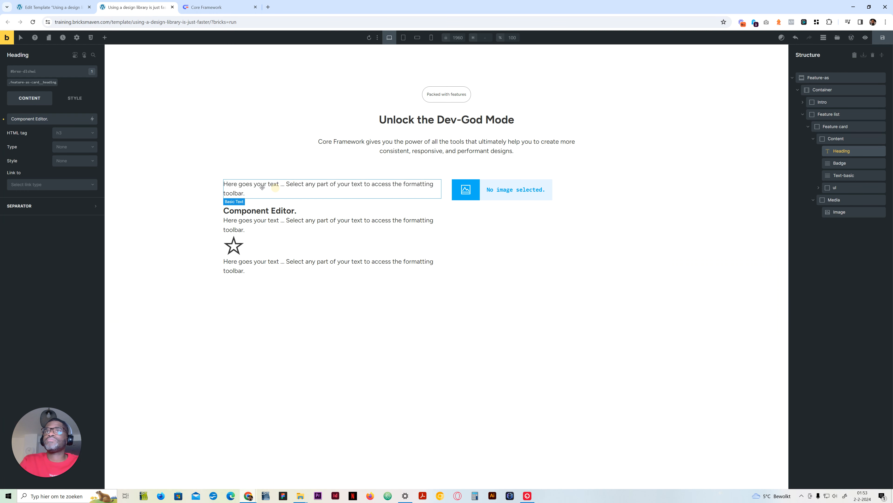
triple_click(50, 120)
key("ctrl+v")
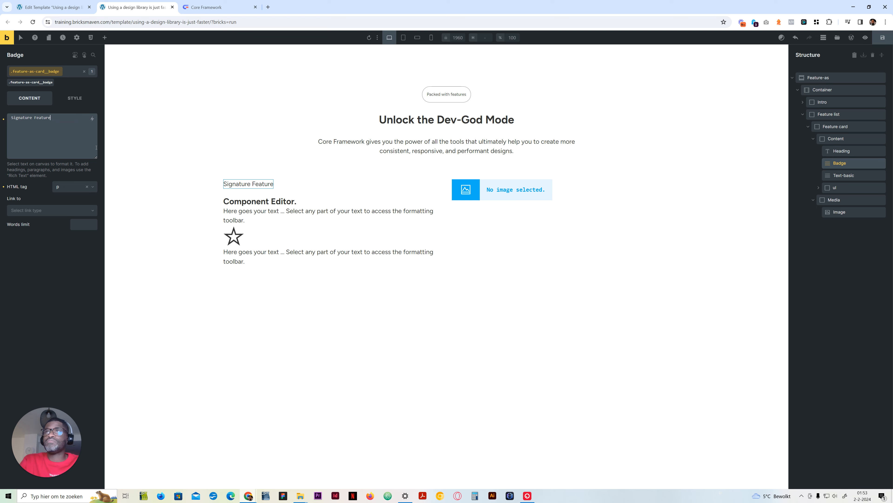
- Replace the card's basic text with the "Ignite your creativity…" paragraph copied from under the Component Editor heading on the Core Framework page
left_click(206, 7)
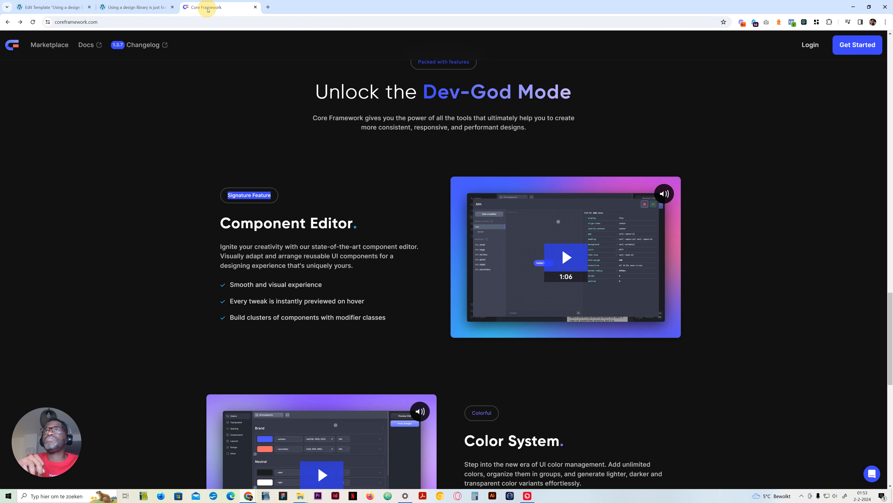
left_click_drag(353, 266, 209, 248)
key("ctrl+c")
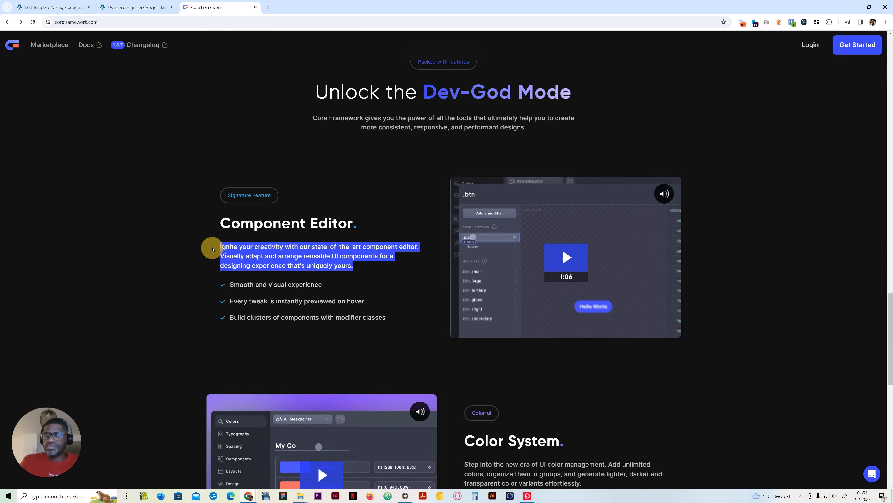
left_click(169, 4)
left_click(235, 216)
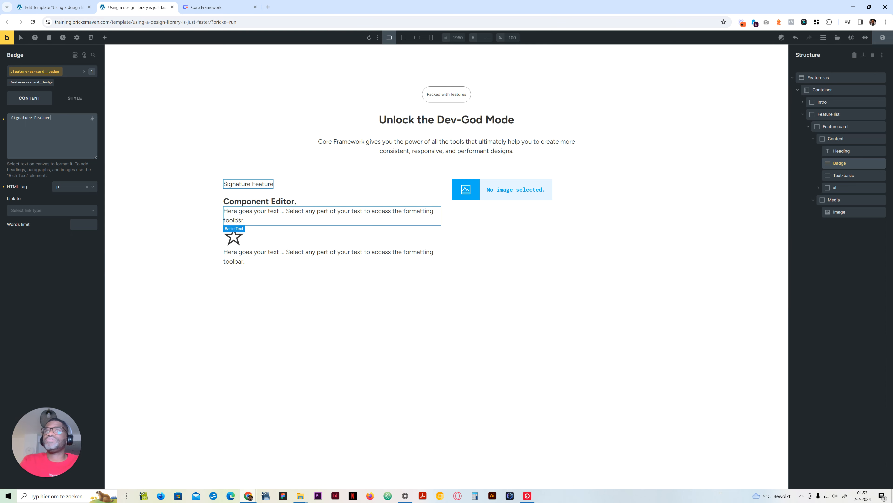
key("ctrl+a")
key("ctrl+v")
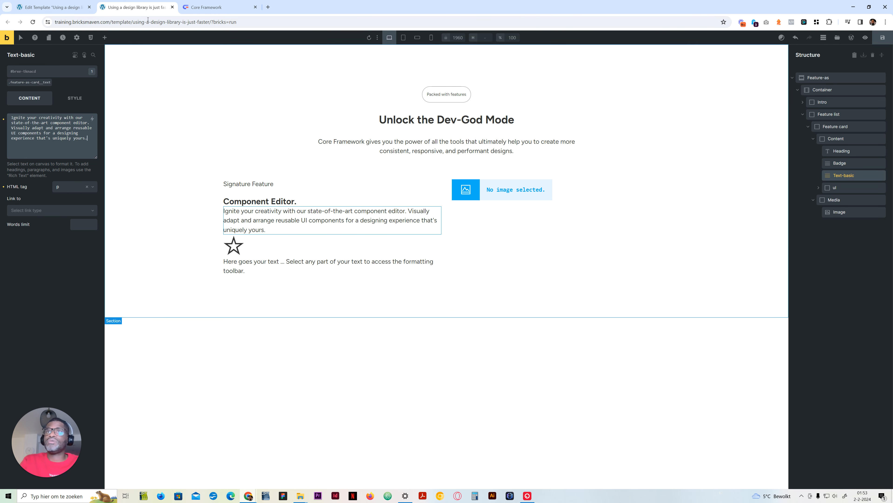
- Replace the list item's placeholder text with "Smooth and visual experience" copied from the Core Framework page
left_click(202, 7)
left_click_drag(338, 298, 323, 284)
key("ctrl+c")
left_click(229, 286)
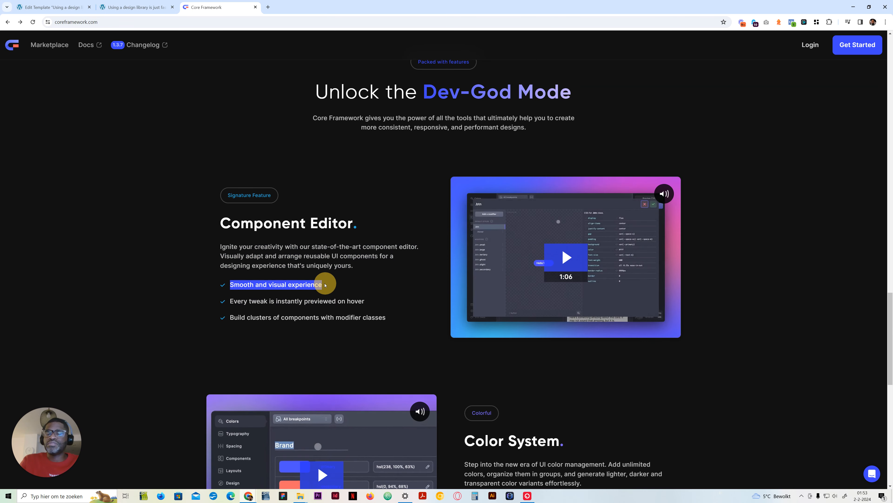
left_click(134, 3)
left_click(251, 260)
left_click(46, 124)
key("ctrl+a")
key("ctrl+v")
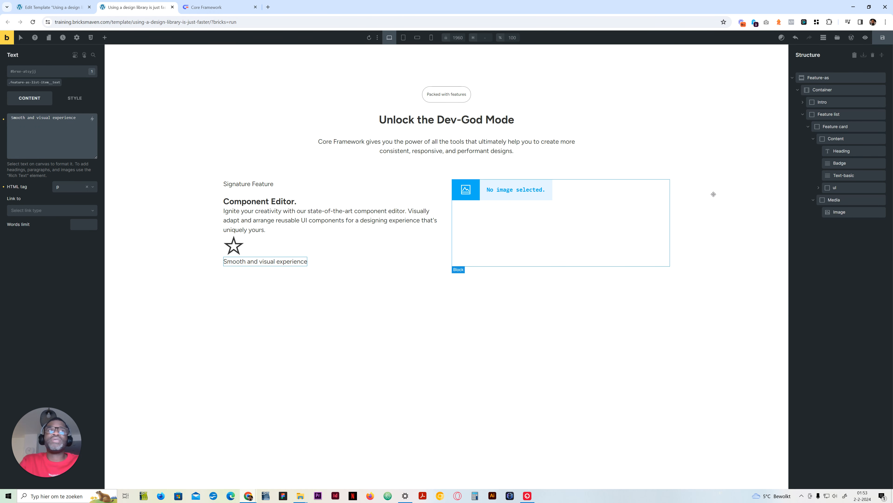
- Expand the card's ul and duplicate its List Item twice to make three items
left_click(282, 247)
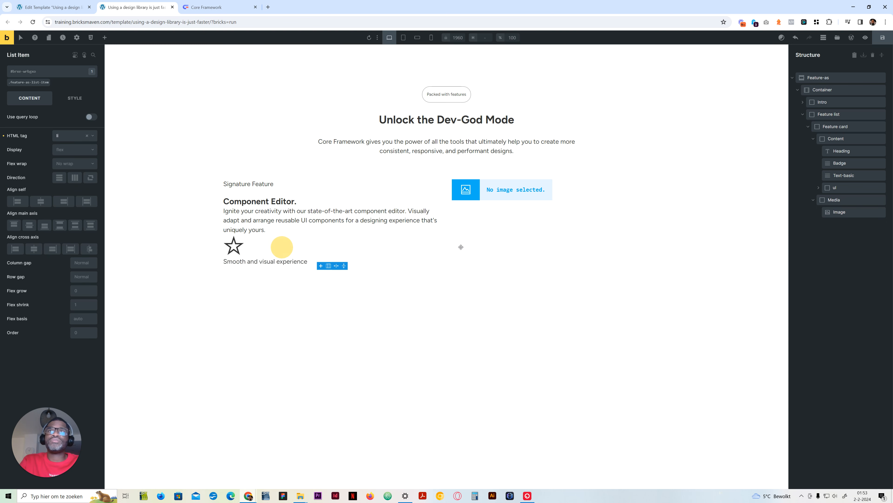
left_click(836, 187)
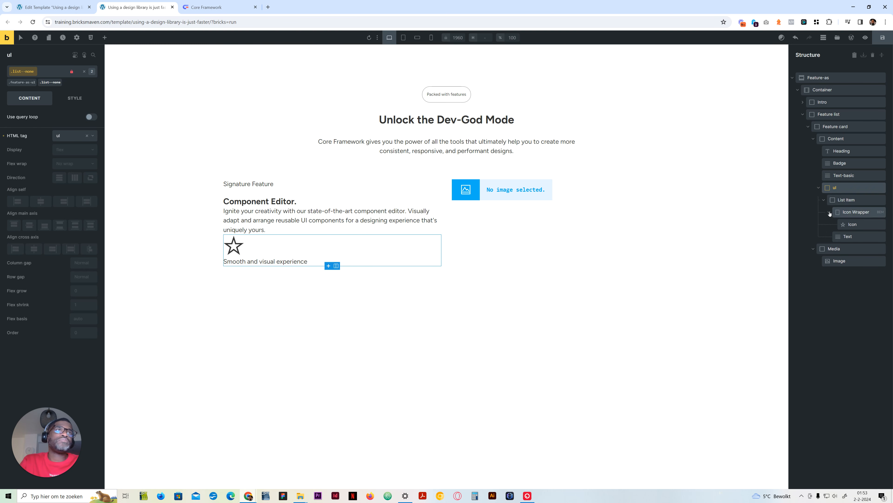
left_click(823, 200)
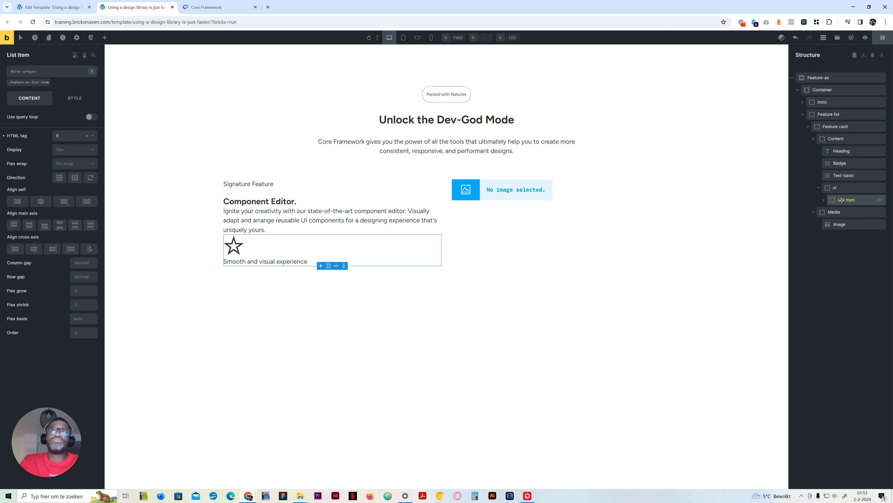
right_click(842, 199)
left_click(842, 233)
right_click(843, 199)
left_click(842, 232)
- Set the second list item's text to "Every tweak is instantly previewed on hover" copied from the Core Framework page
left_click(205, 4)
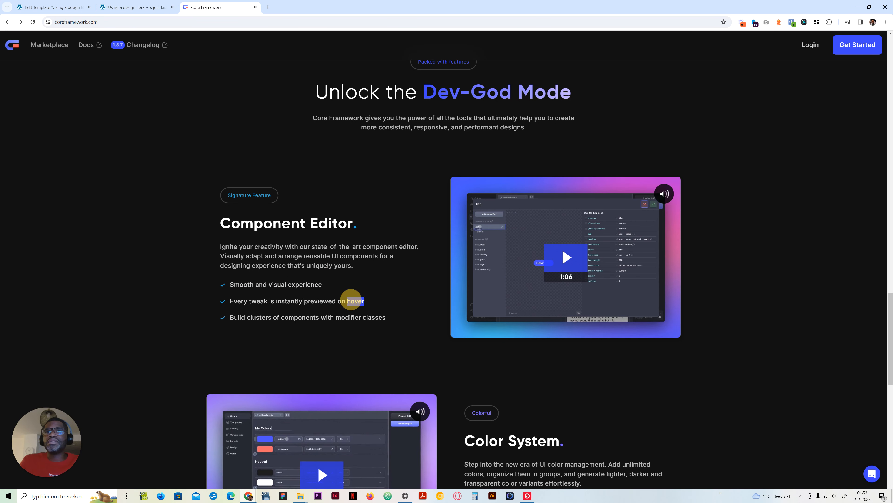
left_click_drag(366, 301, 228, 299)
key("ctrl+c")
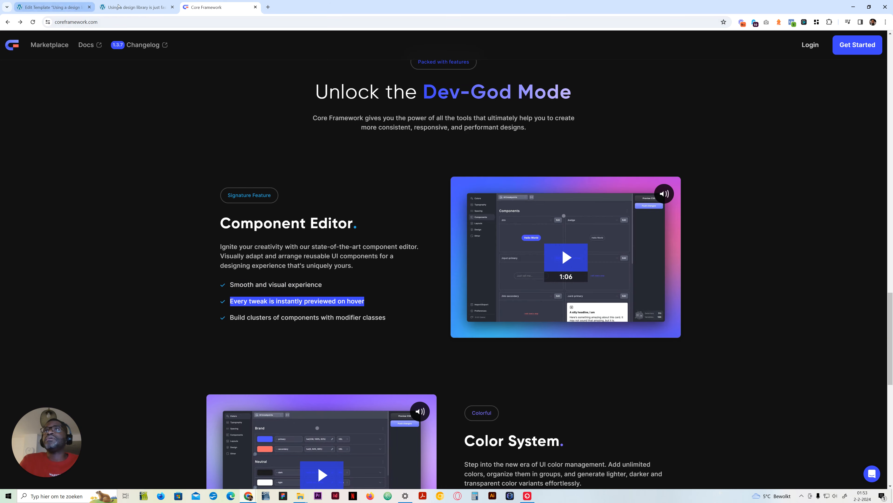
left_click(134, 7)
left_click(287, 292)
left_click(33, 132)
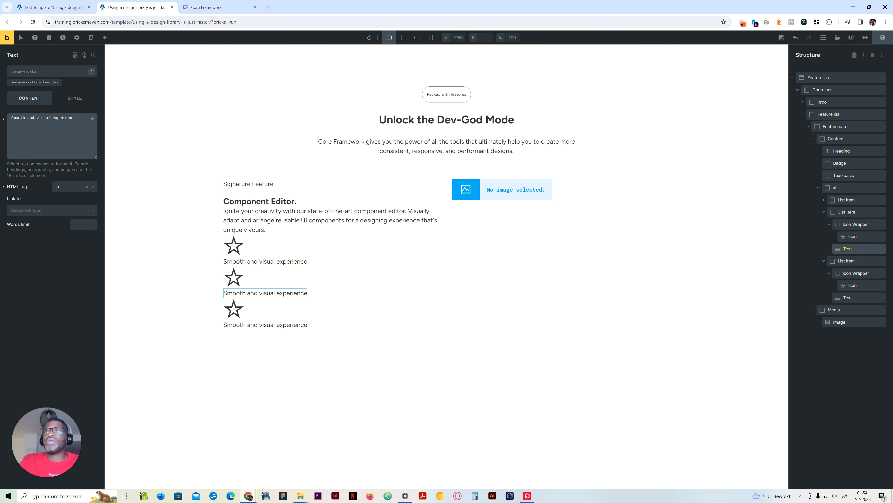
key("ctrl+v")
- Set the third list item's text to "Build clusters of components with modifier classes" copied from the Core Framework page
left_click(211, 7)
left_click_drag(385, 317, 227, 317)
key("ctrl+c")
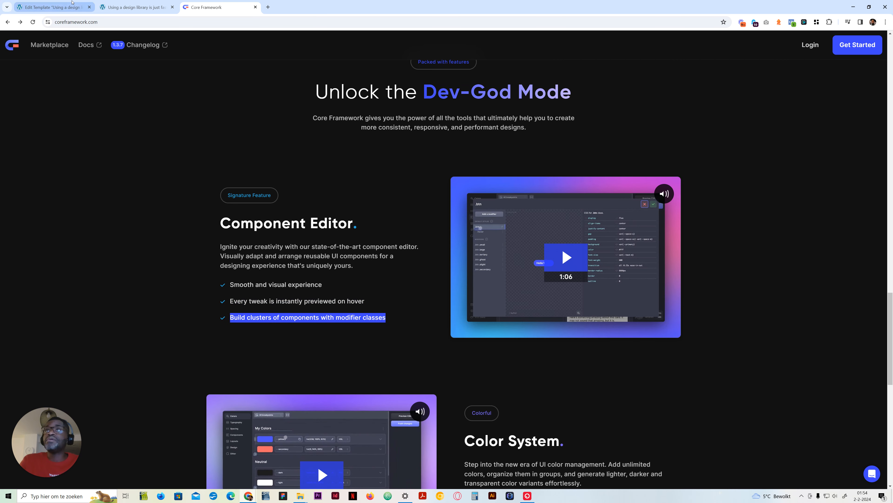
left_click(115, 7)
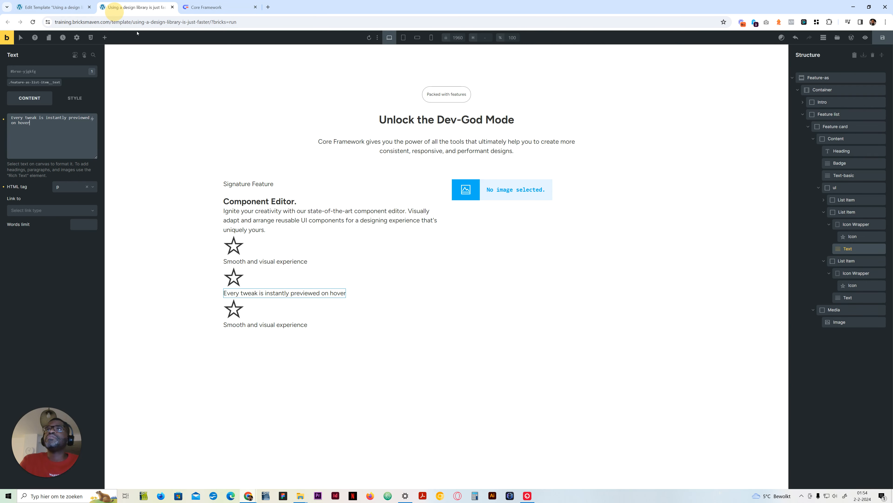
left_click(262, 325)
left_click(55, 119)
key("ctrl+v")
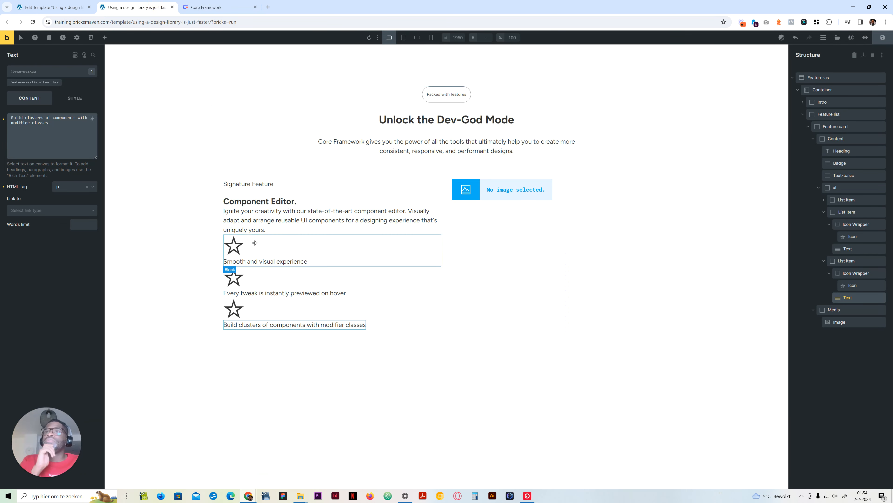
- Change the first list item's star icon to the Themify check mark
left_click(237, 245)
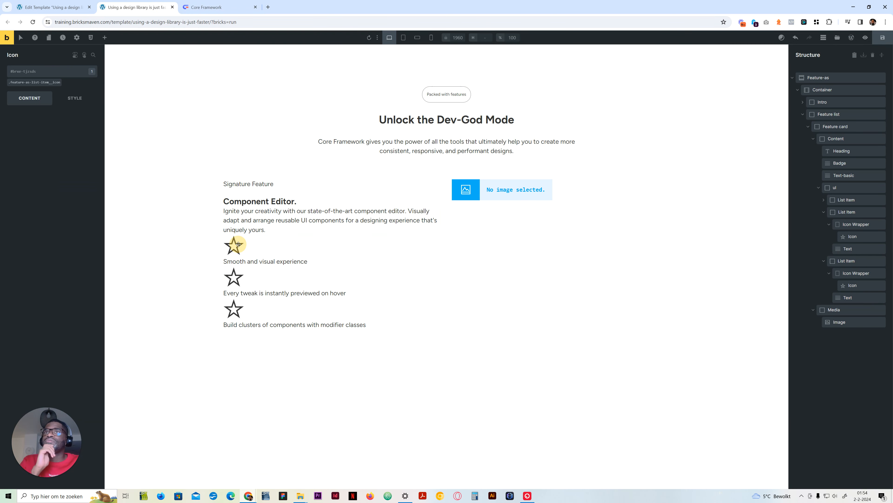
left_click(93, 118)
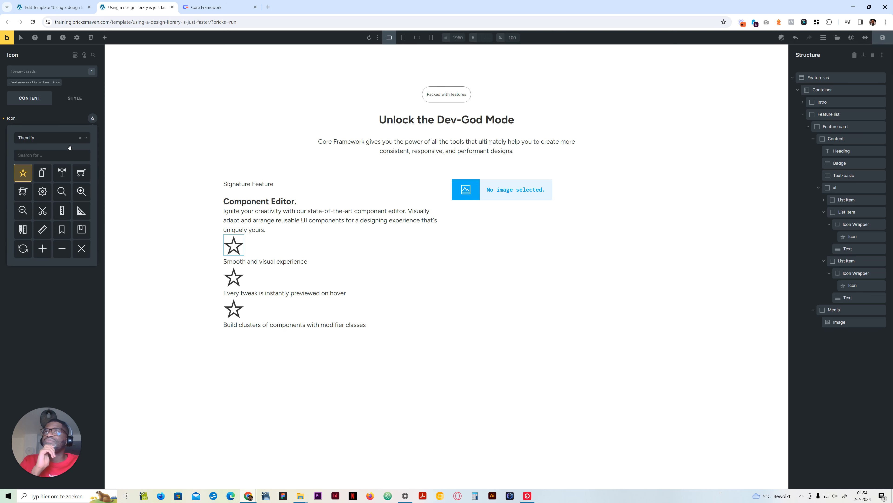
left_click(49, 155)
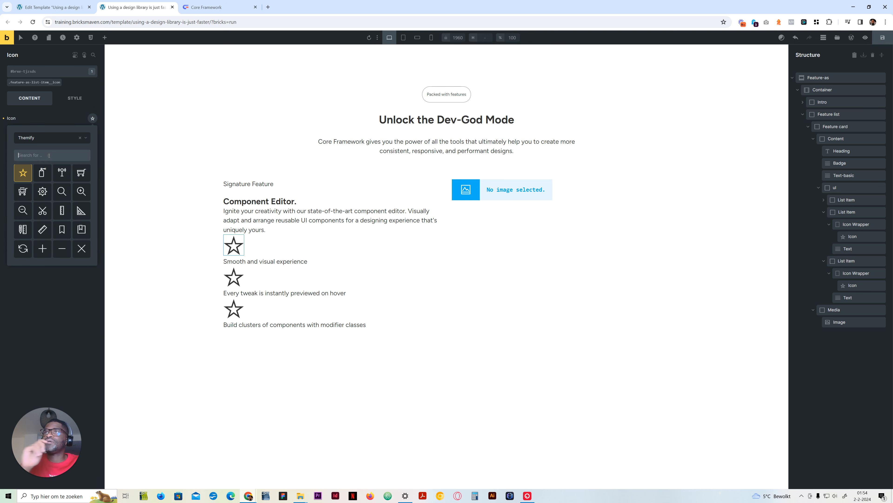
type("ch")
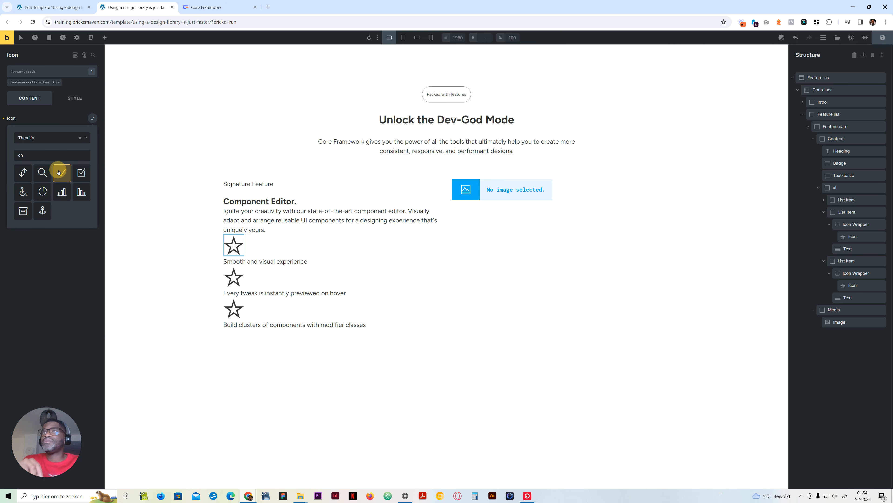
left_click(62, 172)
left_click(48, 116)
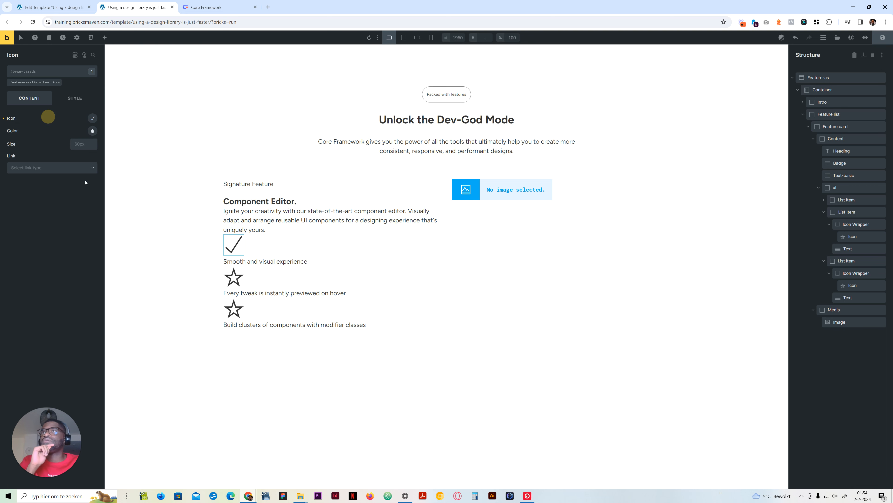
- Set the icon size to 2.4rem on the .feature-as-list-item__icon class
left_click(50, 83)
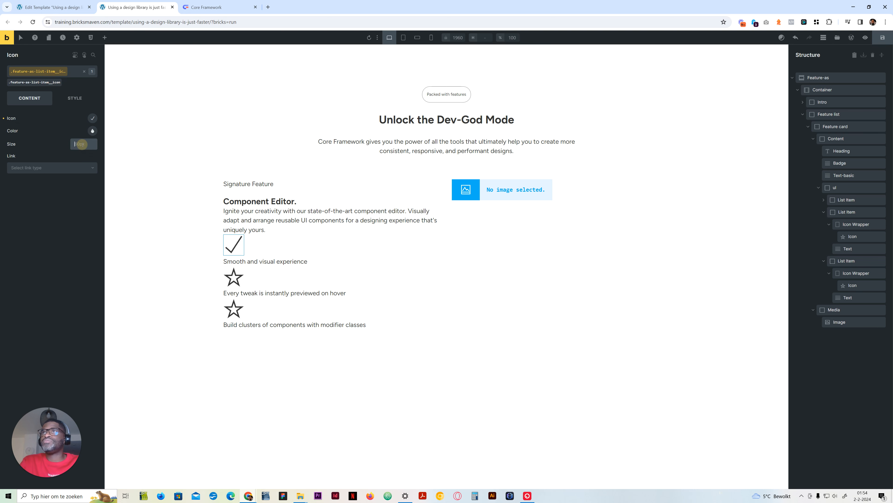
left_click(82, 144)
type("2.4rem")
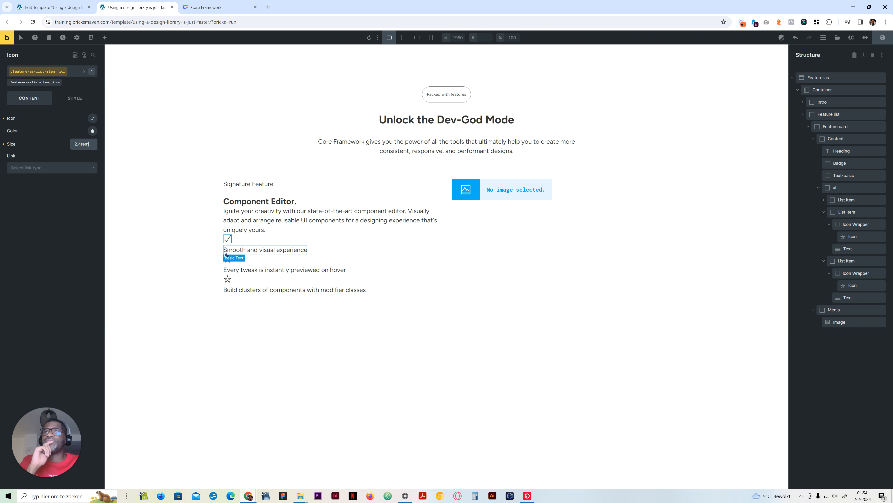
- Change the second list item's star icon to the Themify check mark
left_click(228, 259)
left_click(92, 119)
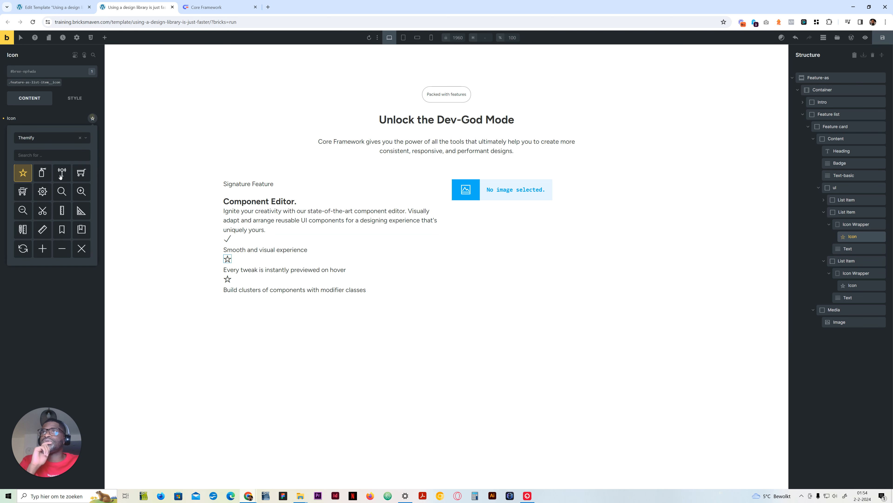
left_click(55, 154)
type("che")
left_click(23, 173)
- Change the third list item's star icon to the Themify check mark
left_click(228, 279)
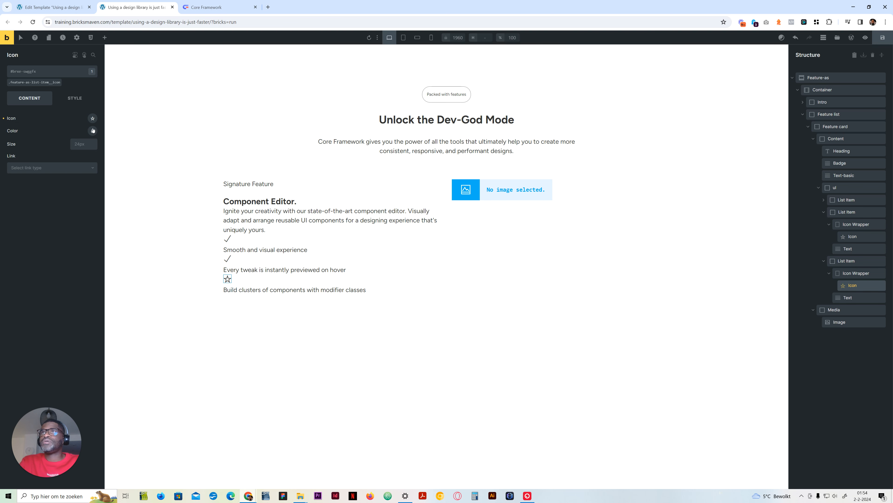
left_click(93, 118)
left_click(39, 154)
type("ch")
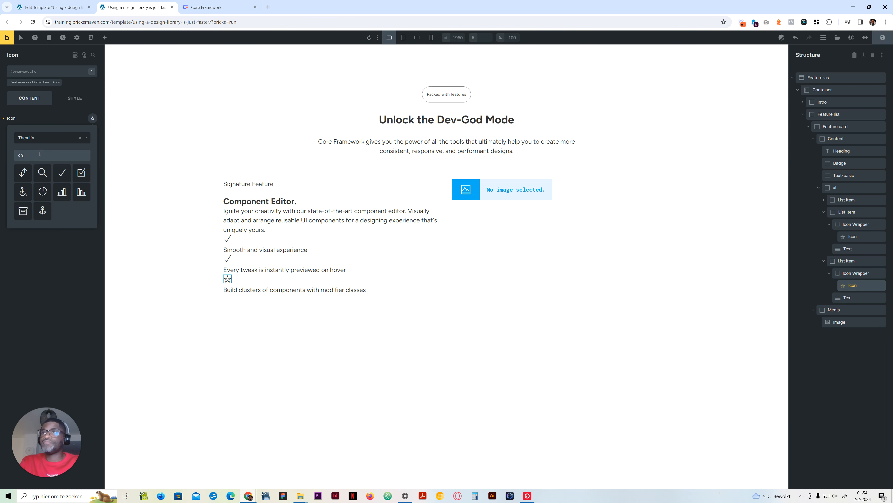
left_click(62, 174)
left_click(67, 257)
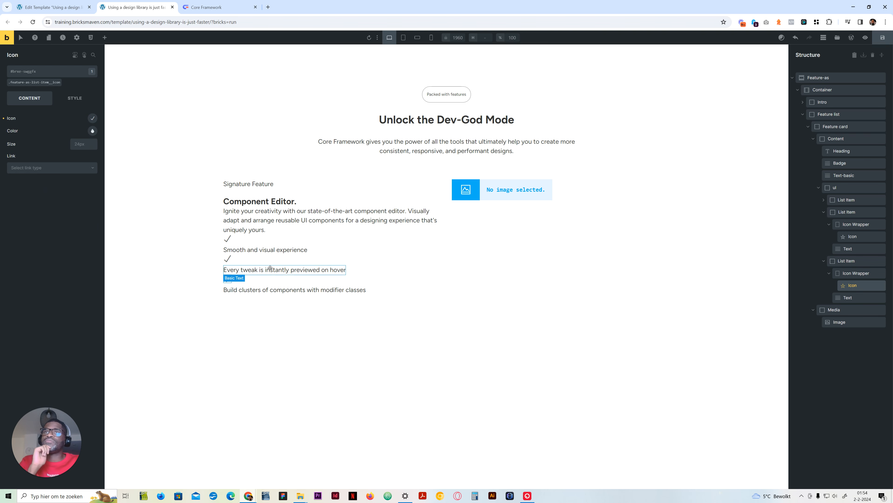
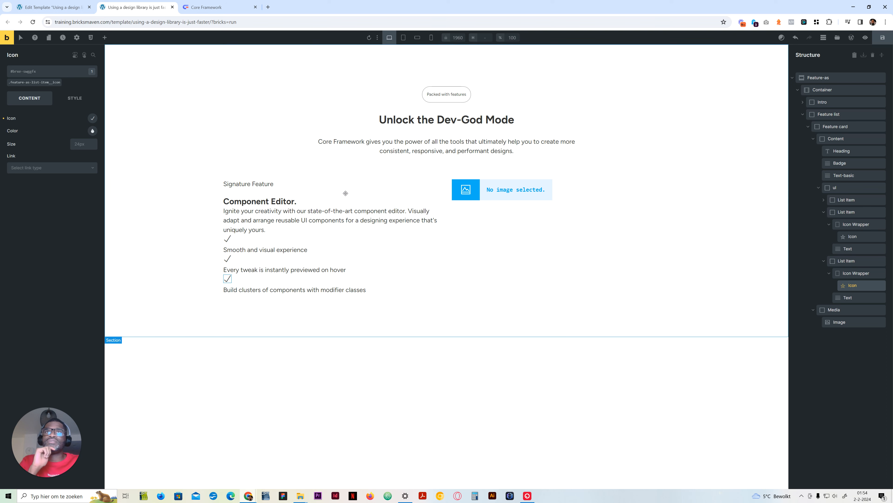
- Set the row gap of the card's Content block to var(--content-gap) on its .feature-as-card__content class
left_click(237, 184)
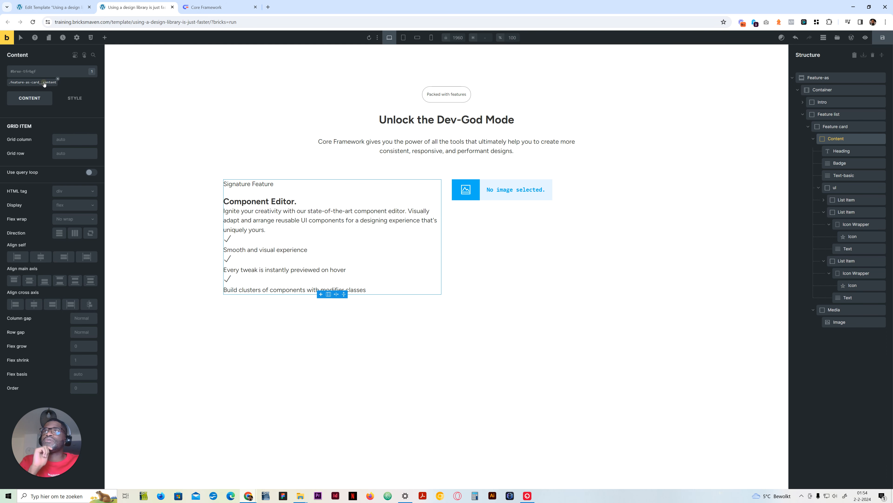
left_click(53, 82)
left_click(263, 184)
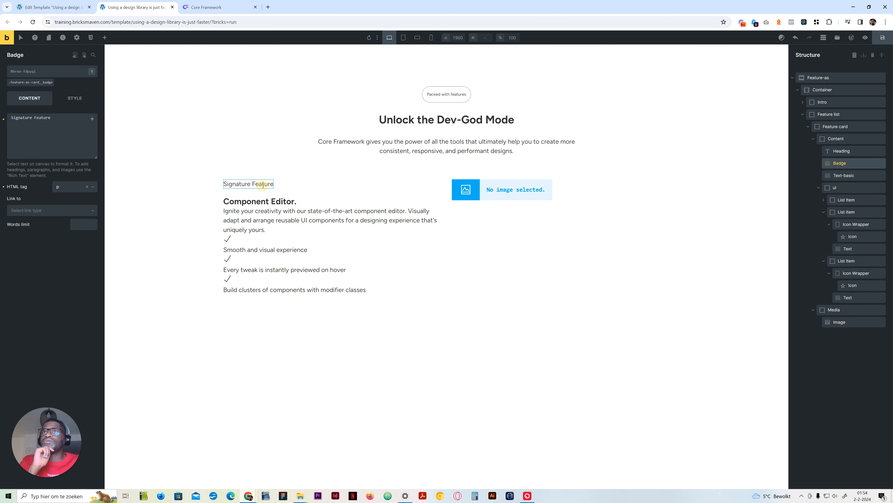
left_click(301, 186)
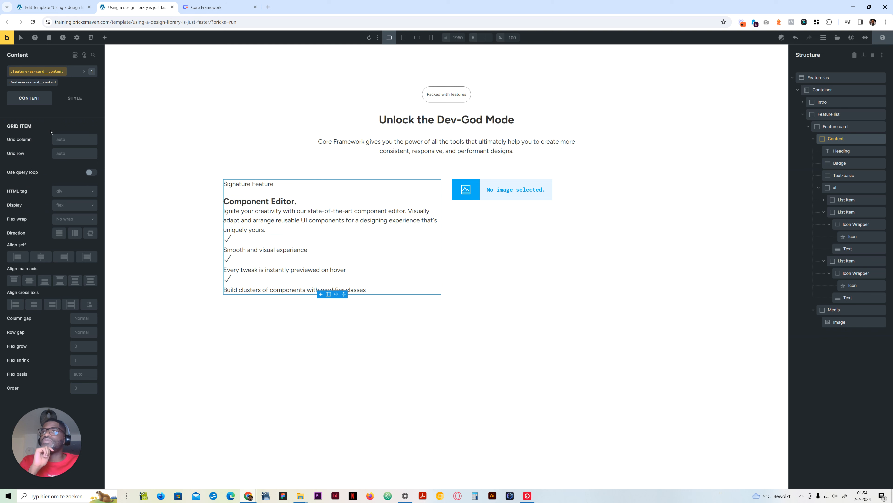
right_click(79, 332)
left_click(28, 277)
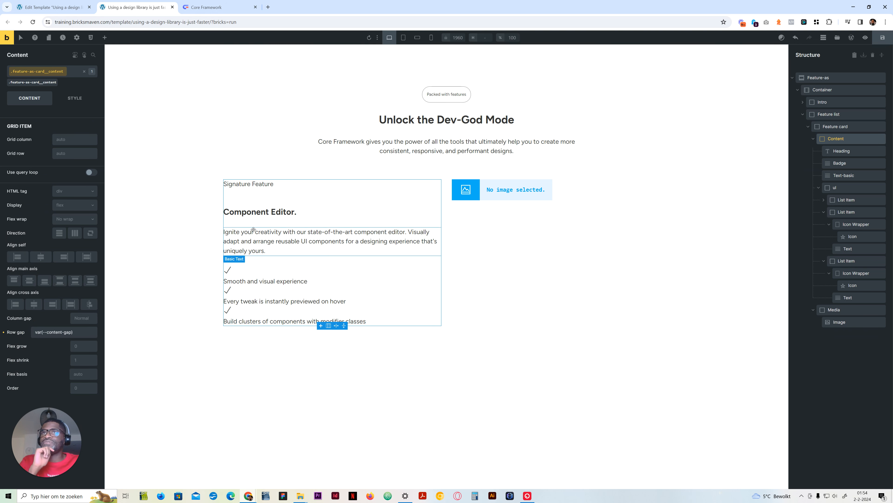
- Set the Signature Feature badge's font size to the text-s variable on its .feature-as-card__badge class
left_click(268, 213)
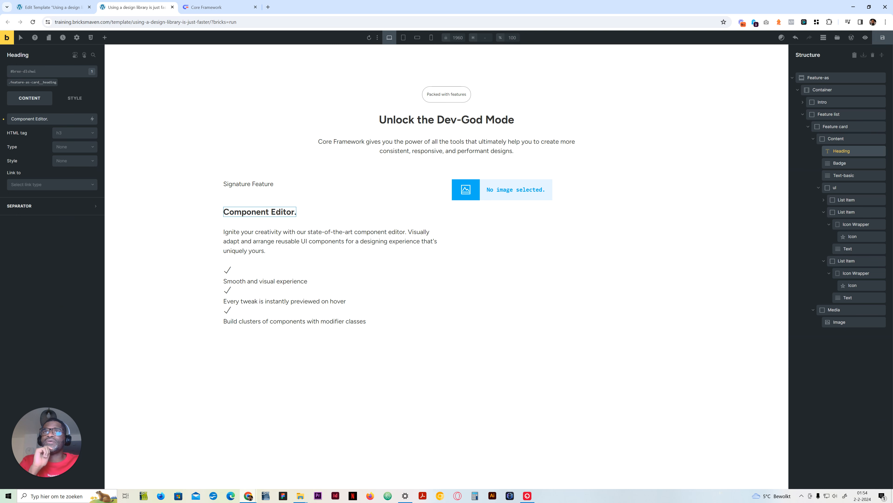
left_click(258, 183)
left_click(73, 104)
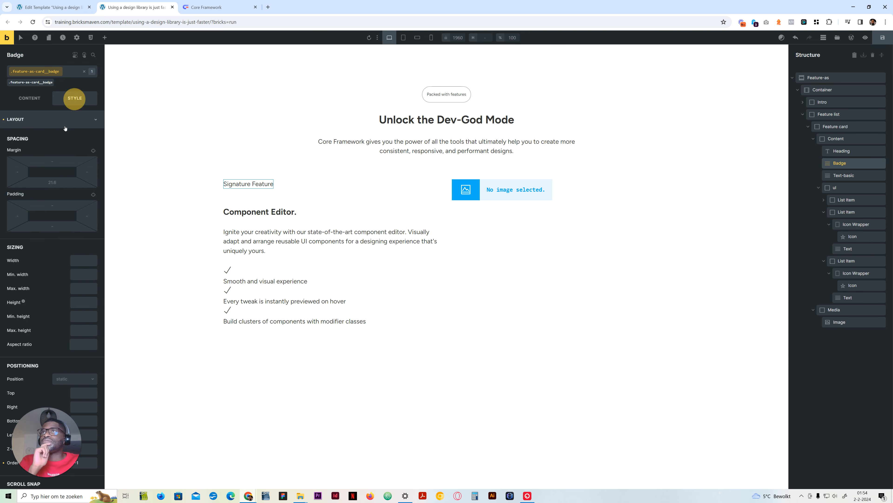
left_click(54, 119)
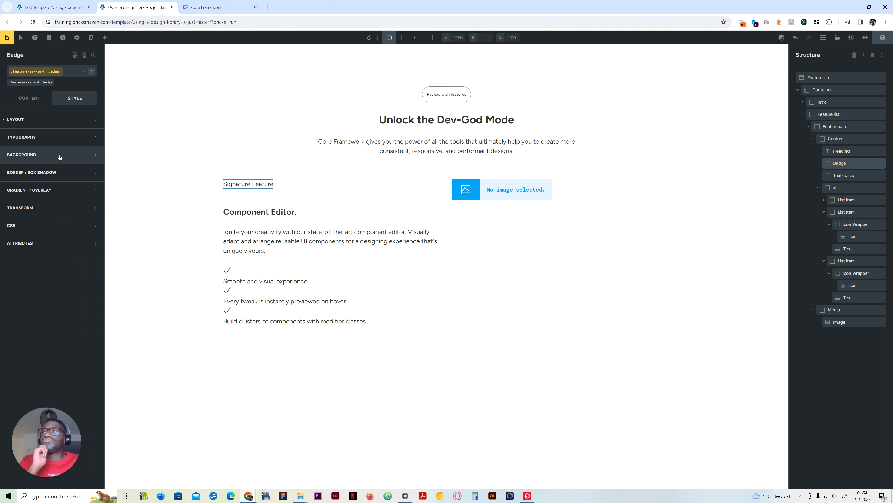
left_click(64, 144)
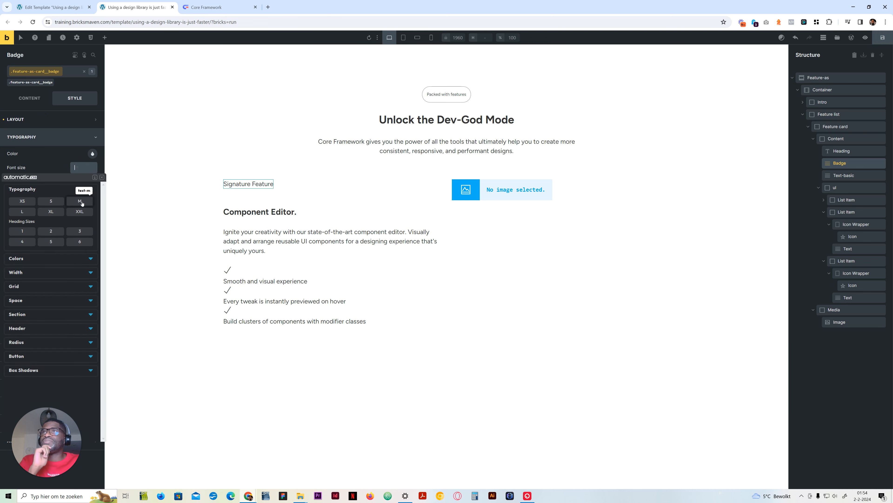
left_click(45, 203)
left_click(46, 139)
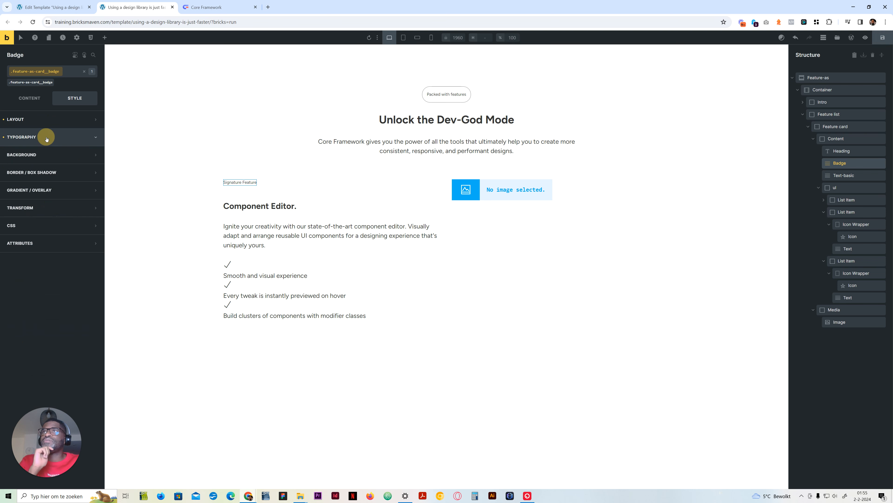
- Set the badge's padding to var(--space-s) on all four sides
left_click(47, 119)
left_click(52, 205)
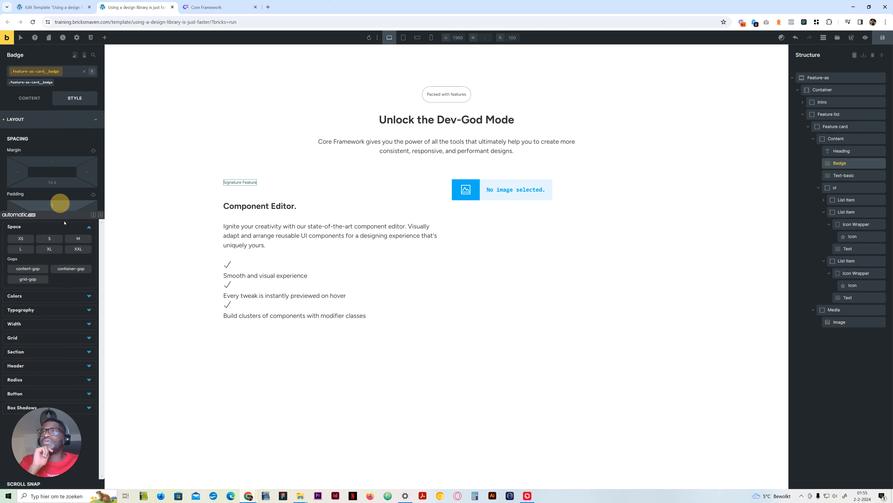
left_click(49, 238)
left_click(94, 195)
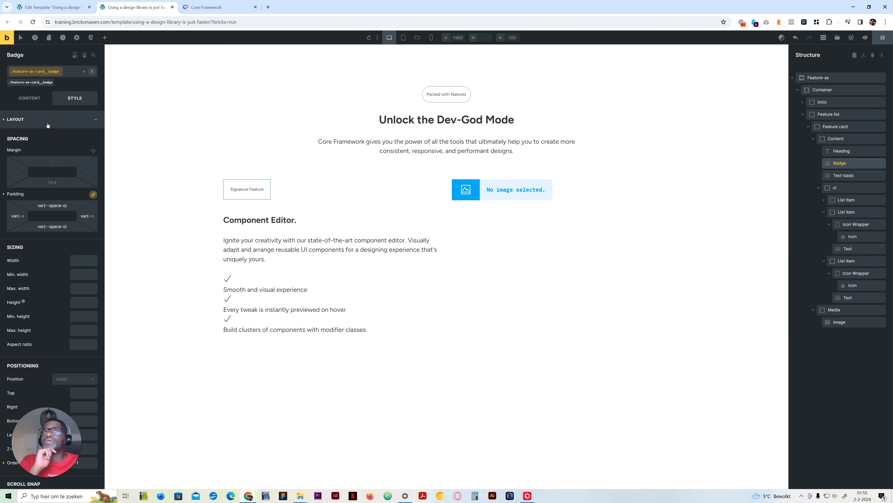
- Check the padding of the Packed with features accent and set the badge's top padding to var(--space-xs) on .feature-as-card__badge
left_click(447, 94)
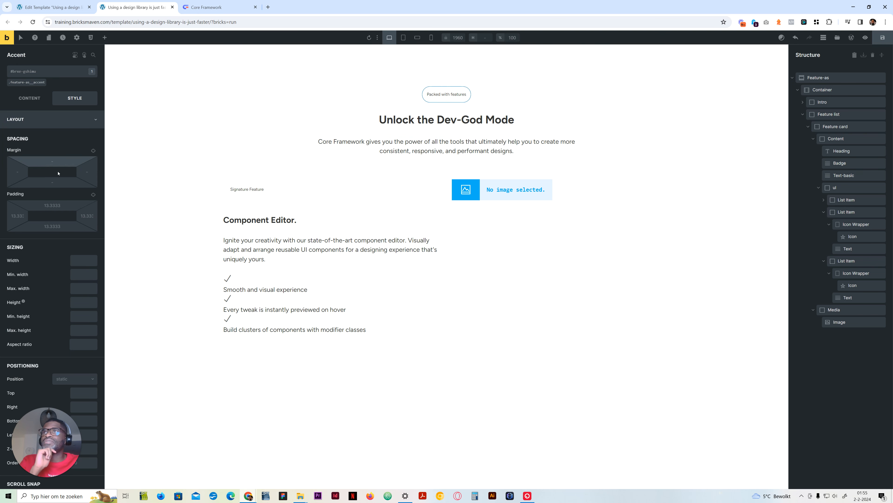
left_click(27, 82)
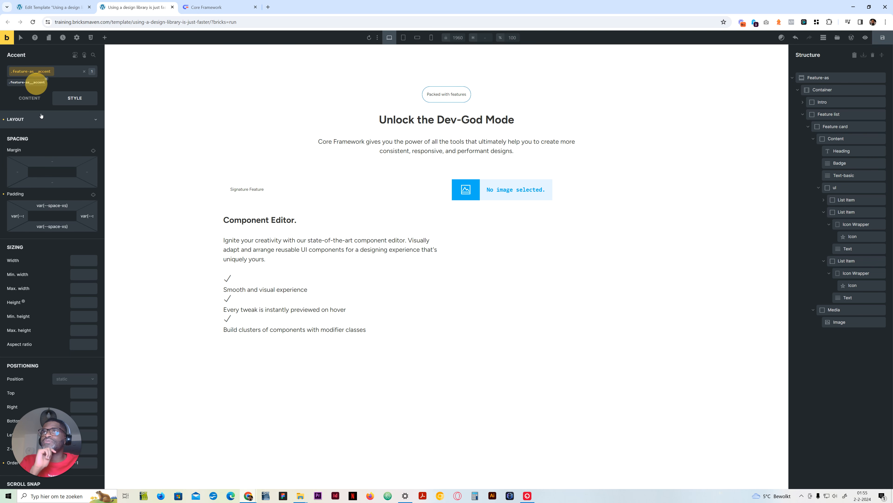
left_click(242, 184)
left_click(36, 82)
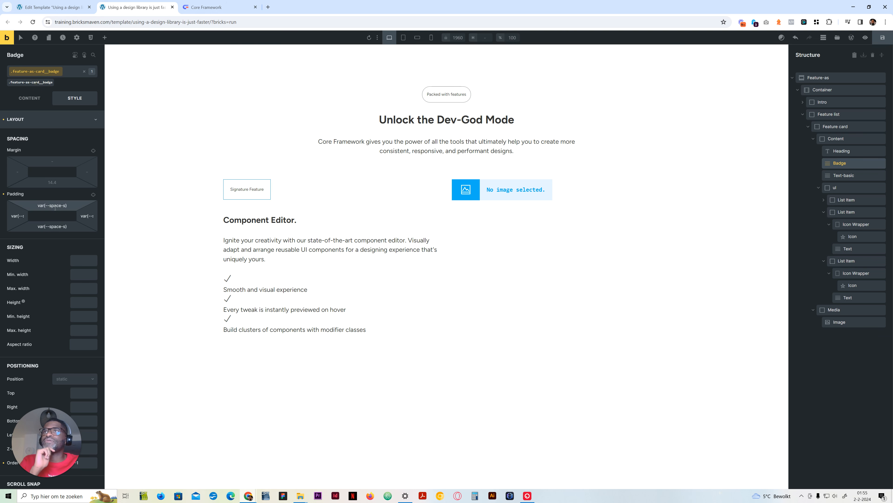
left_click(56, 206)
left_click(24, 231)
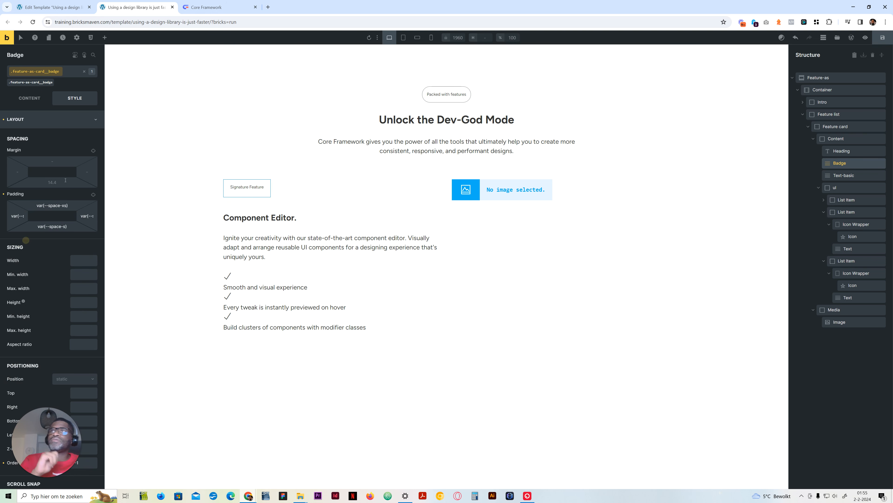
left_click(61, 120)
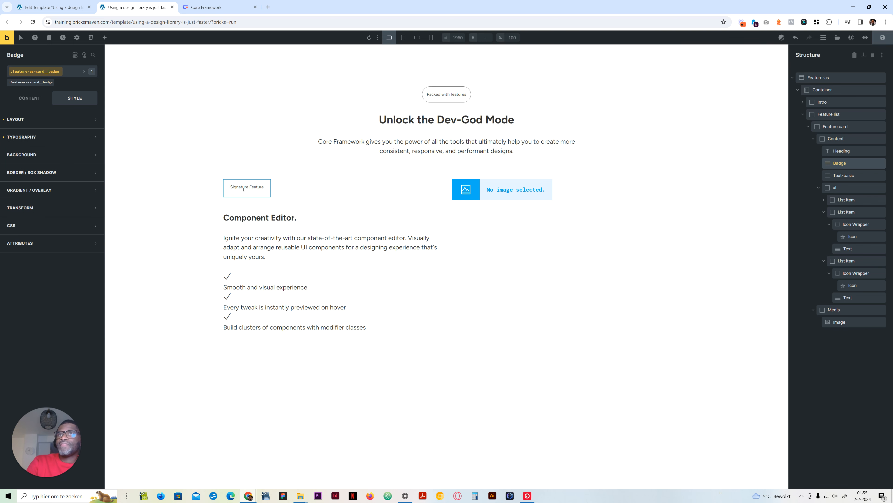
- Change the Signature Feature badge's HTML tag to span
left_click(30, 100)
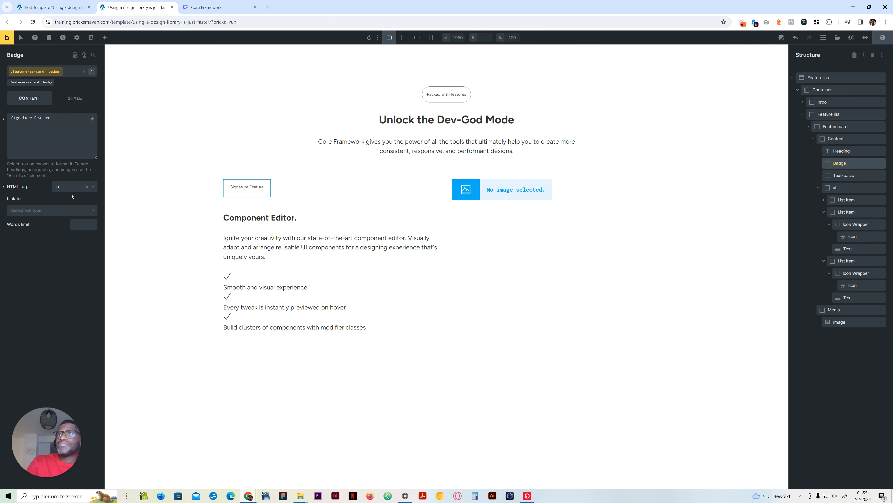
left_click(71, 187)
left_click(63, 221)
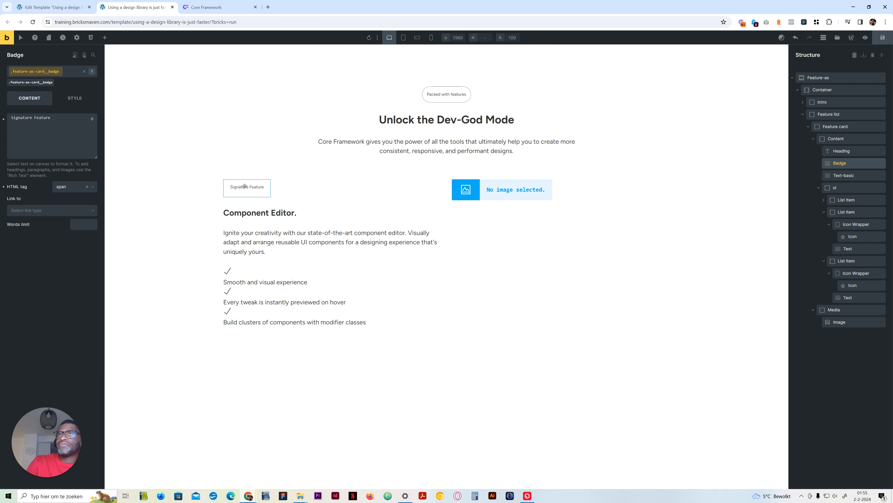
- Compare with the .feature-as__accent padding and apply var(--space-xs) to all four padding sides of .feature-as-card__badge
left_click(458, 94)
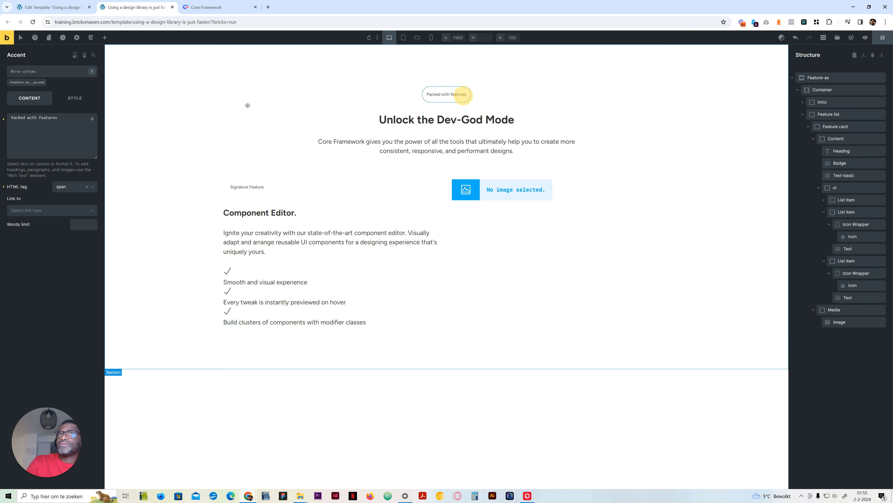
left_click(70, 99)
left_click(28, 82)
left_click(32, 119)
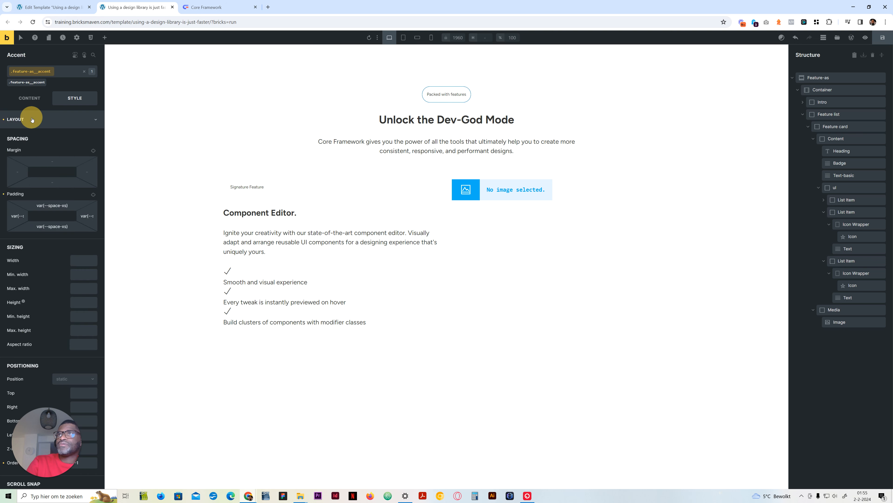
left_click(251, 195)
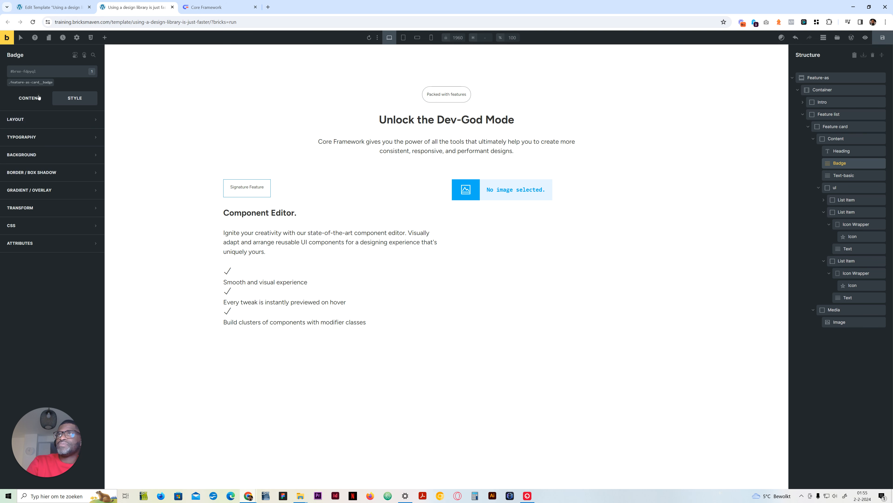
left_click(30, 98)
left_click(41, 82)
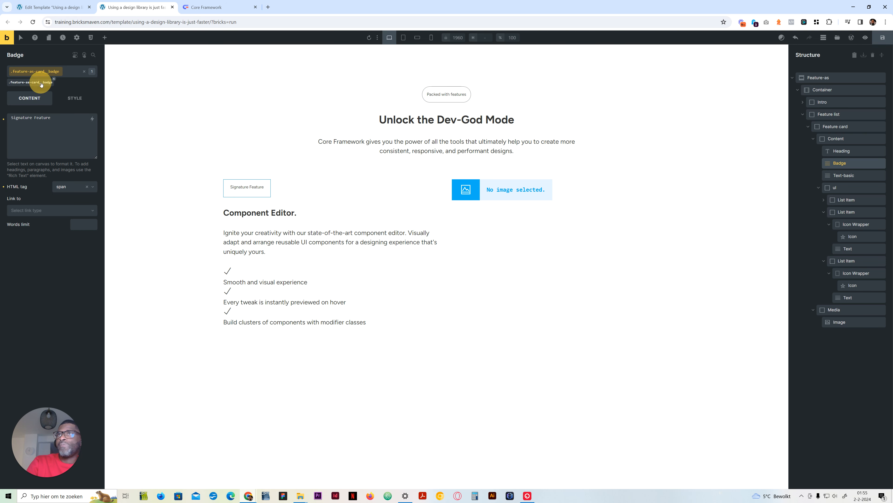
left_click(65, 98)
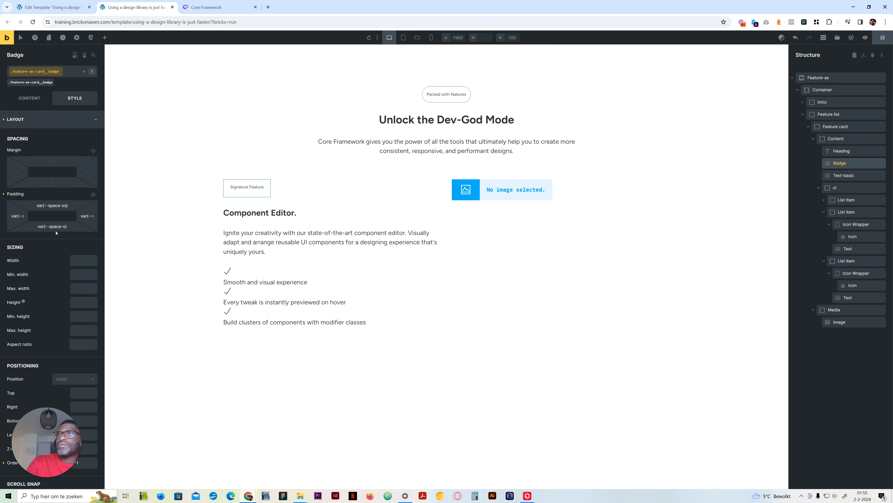
left_click(93, 194)
left_click(94, 195)
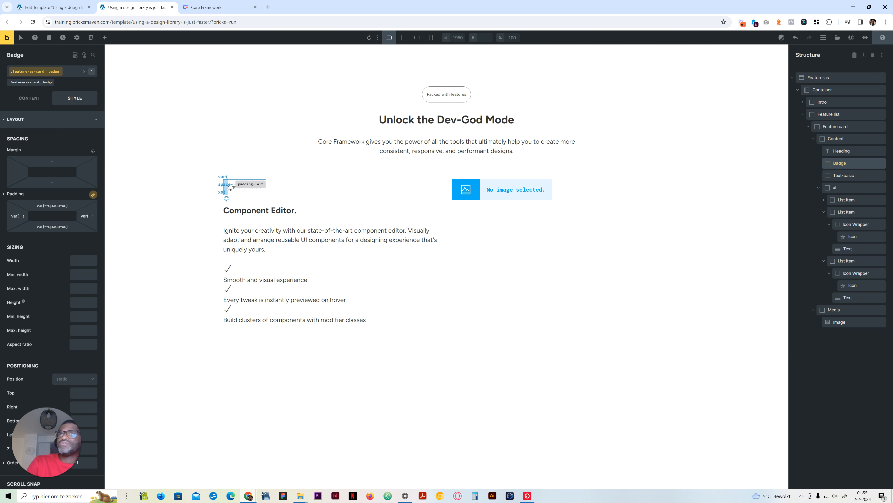
left_click(38, 122)
left_click(40, 121)
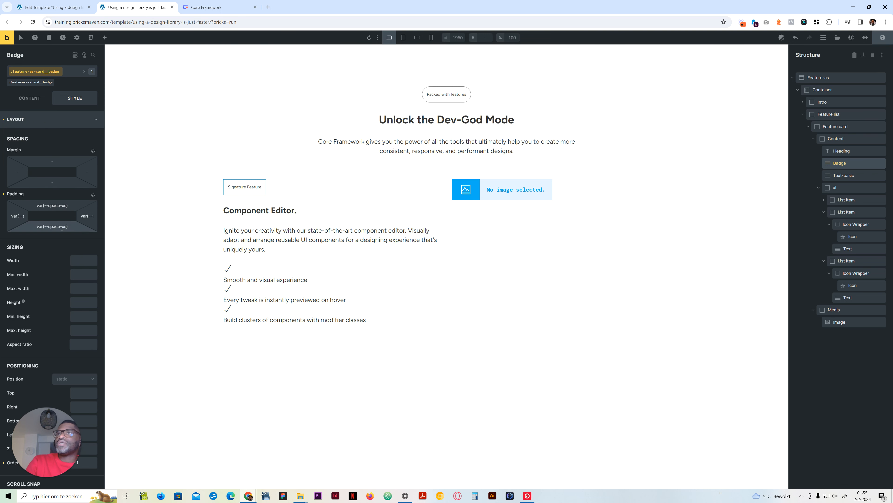
double_click(68, 229)
left_click(67, 205)
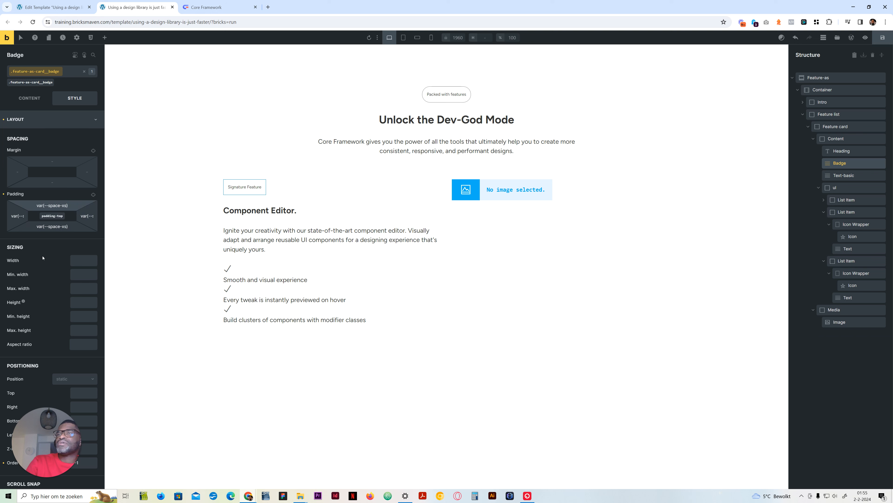
- Give the badge a solid border of .1rem on all four sides on .feature-as-card__badge
left_click(40, 122)
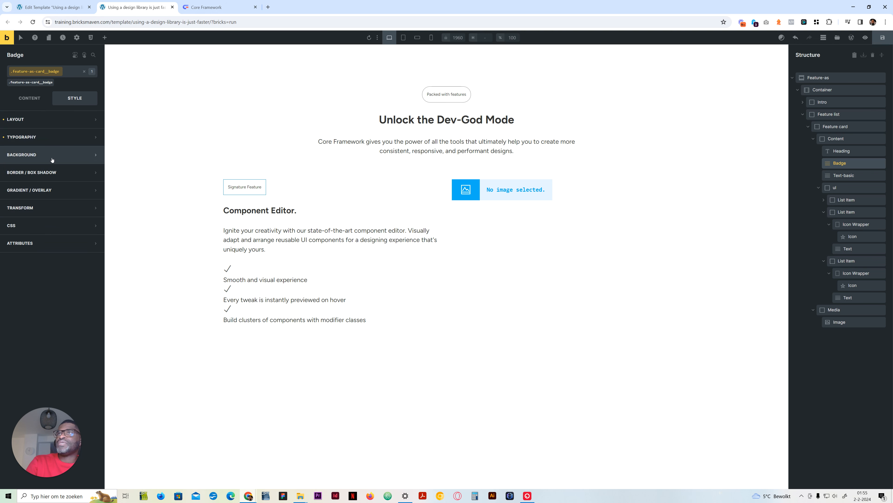
left_click(53, 172)
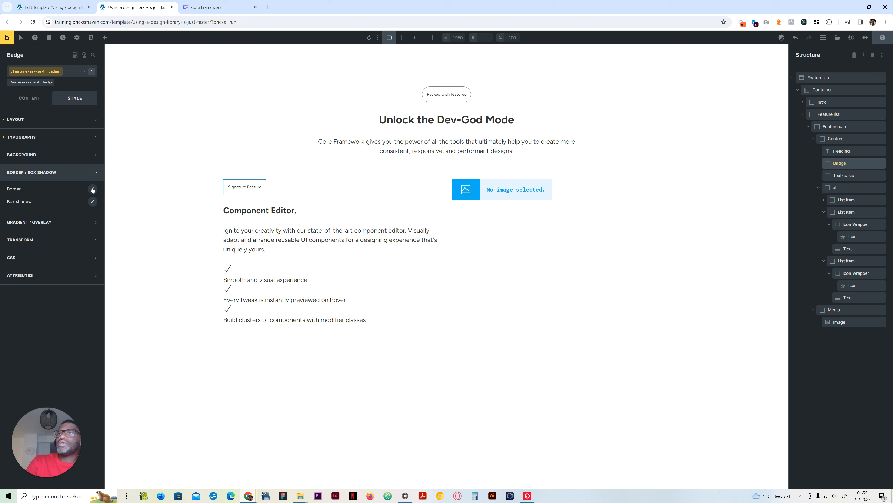
left_click(93, 190)
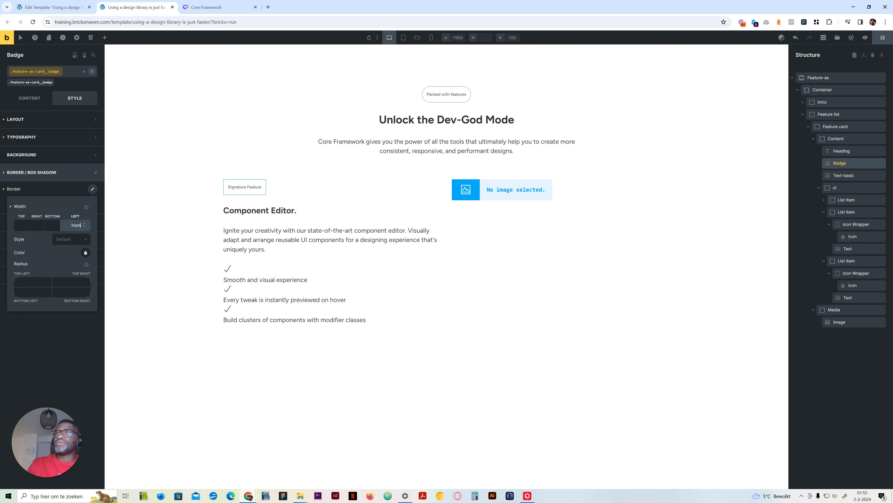
left_click(86, 207)
left_click(83, 239)
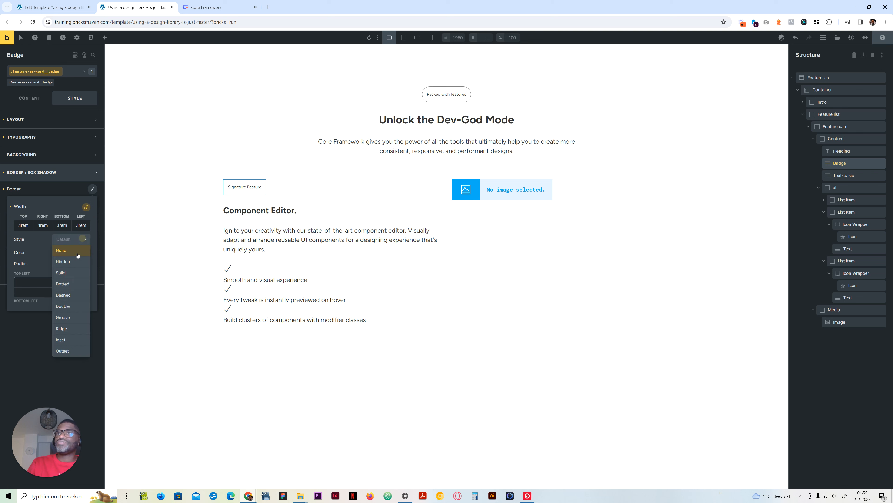
left_click(71, 272)
- Set the badge's border color to the neutral-medium variable
left_click(86, 252)
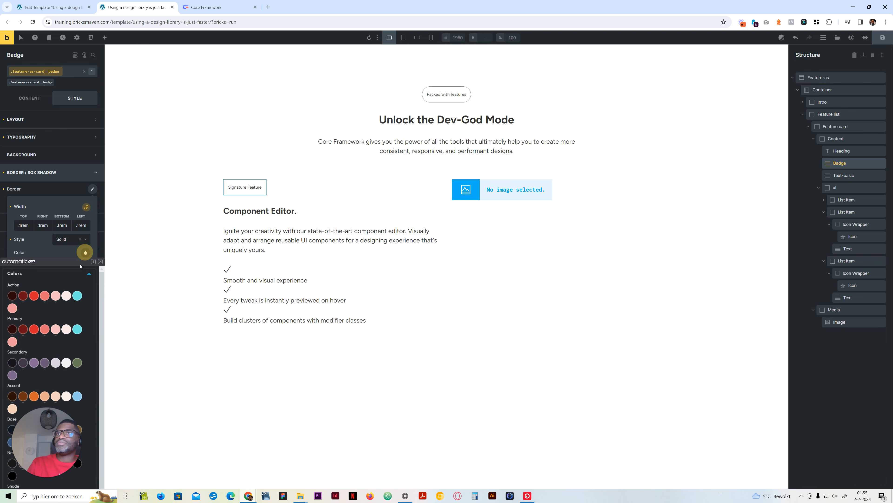
left_click(55, 363)
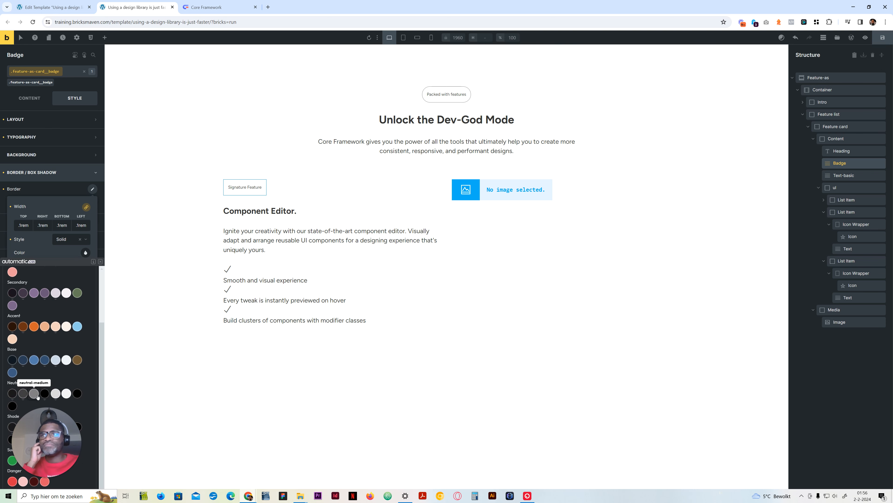
left_click(37, 394)
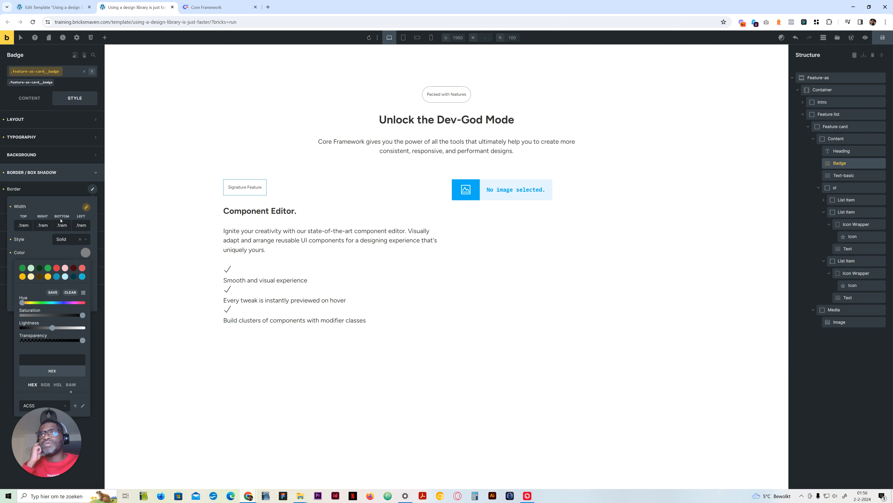
left_click(44, 250)
- Round all four corners of the badge's border with the XL radius variable, var(--radius-xl)
right_click(41, 282)
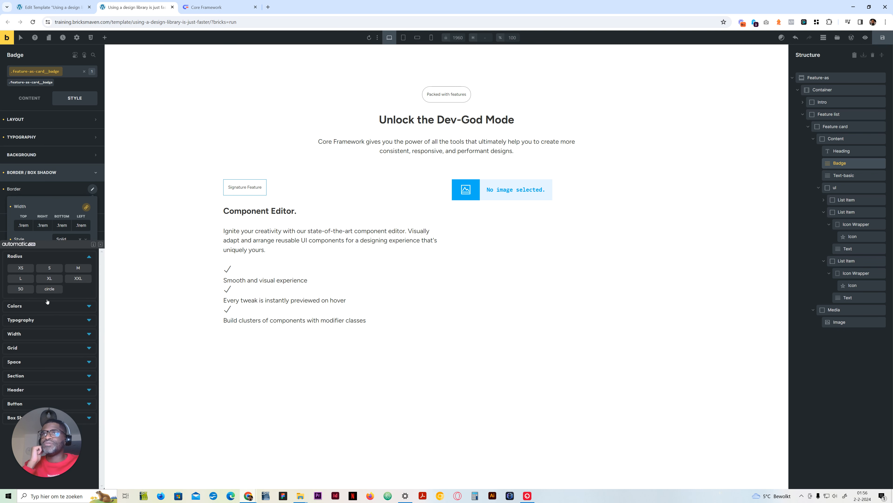
left_click(45, 280)
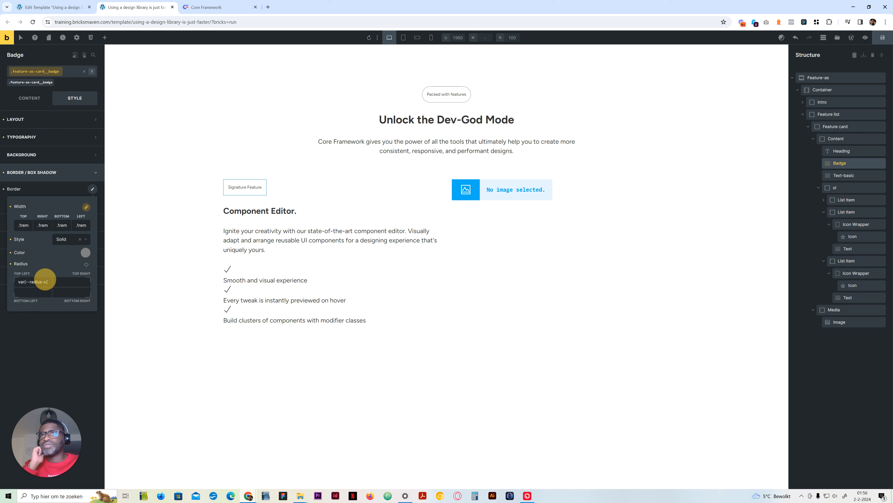
left_click(86, 265)
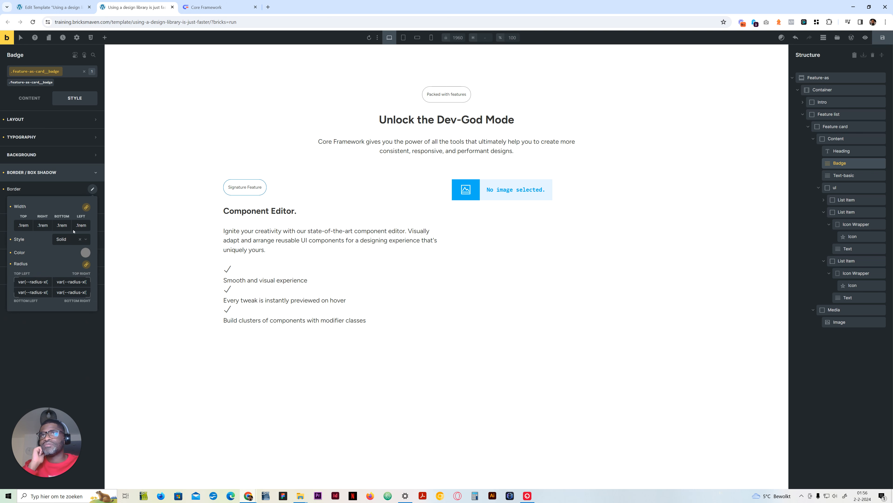
left_click(59, 185)
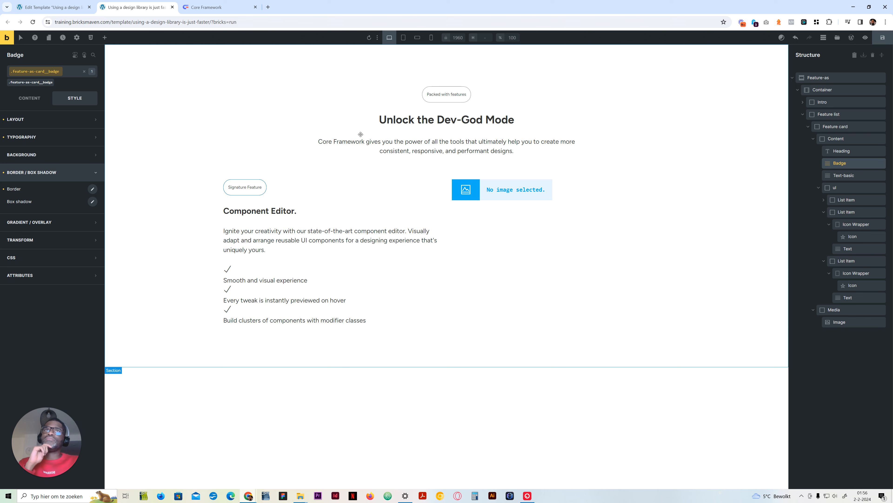
- Compare the feature list with the Core Framework page and set the row gap of .feature-as-ul to var(--content-gap)
left_click(249, 249)
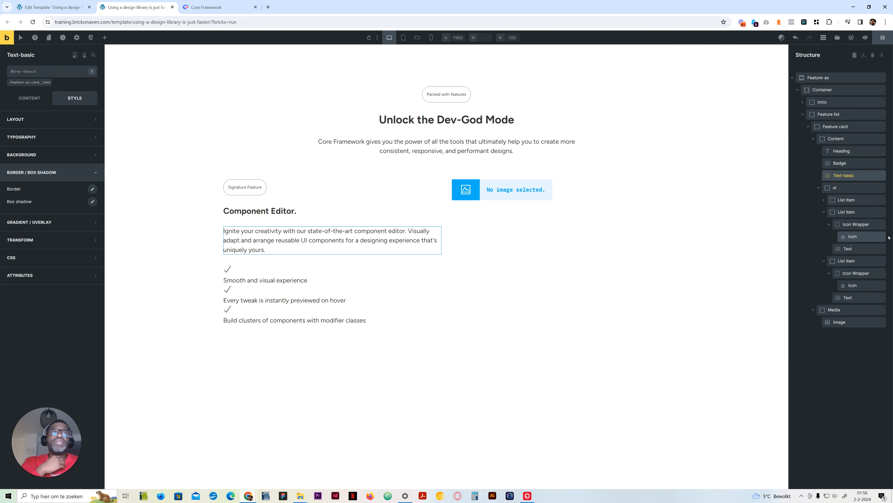
left_click(841, 188)
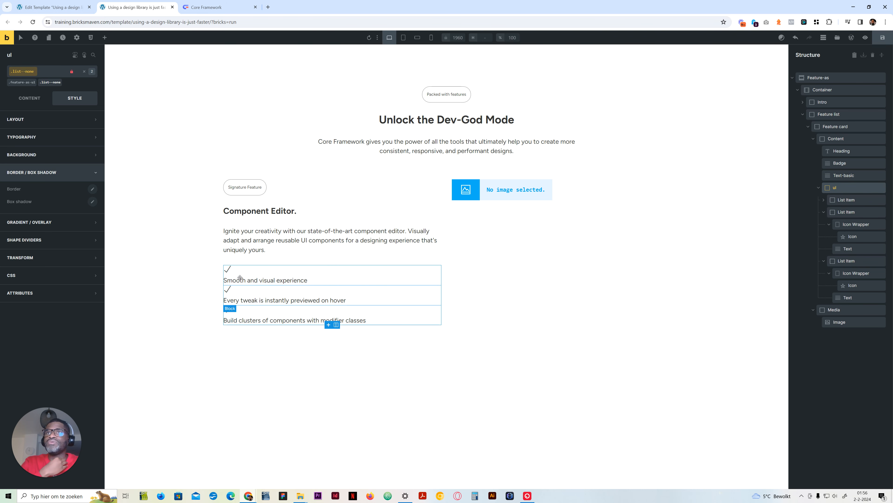
left_click(66, 7)
left_click(201, 9)
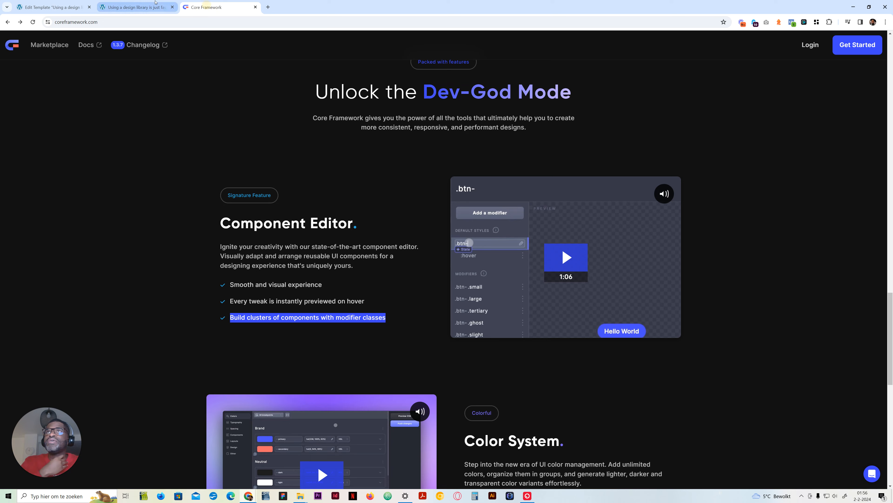
left_click(160, 10)
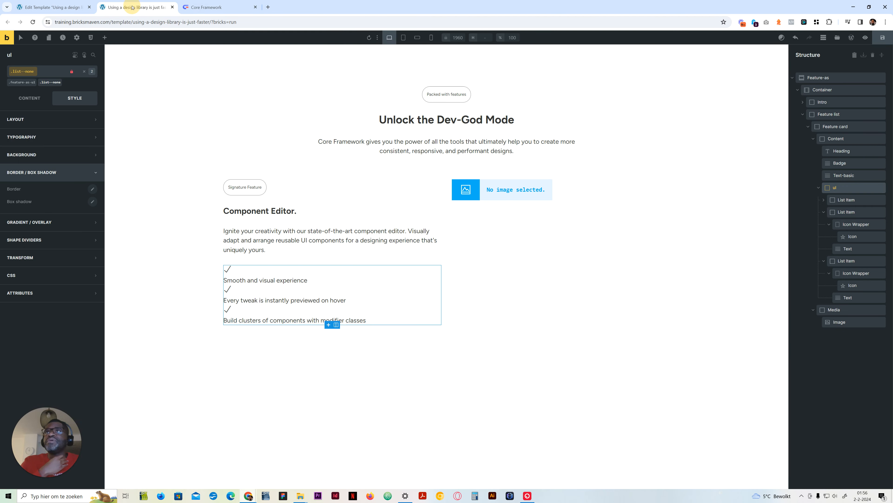
left_click(36, 98)
left_click(22, 82)
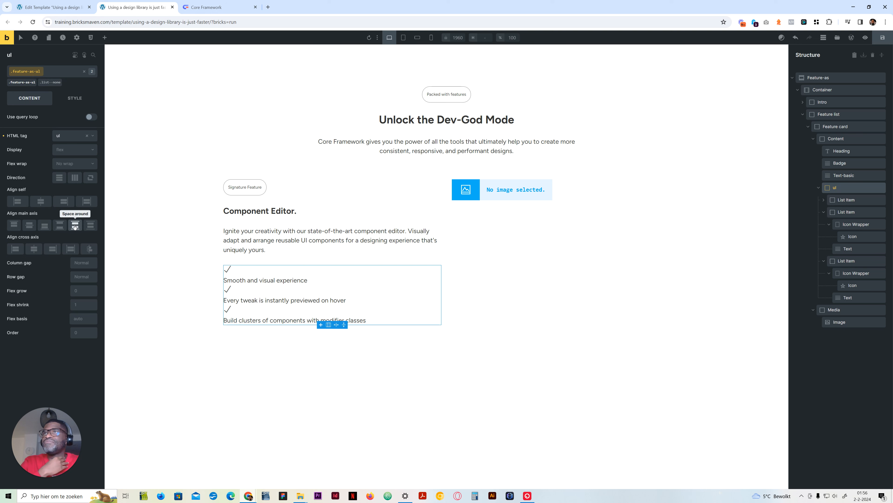
right_click(83, 280)
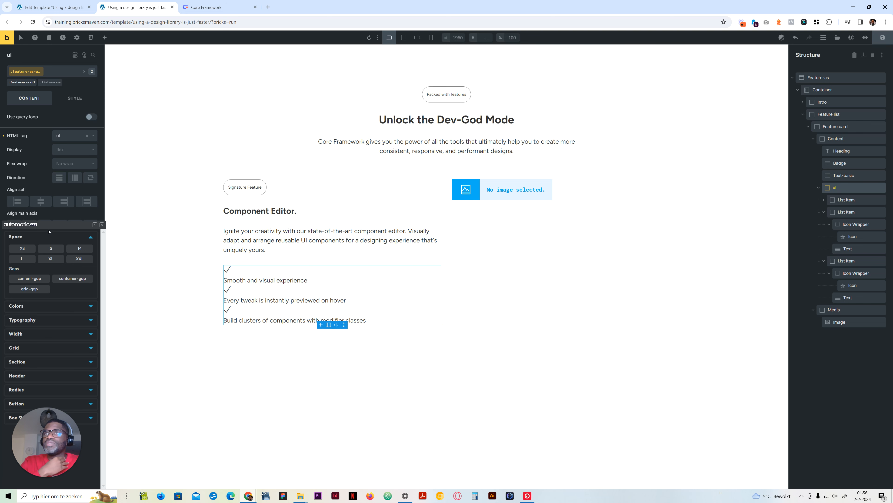
left_click(29, 278)
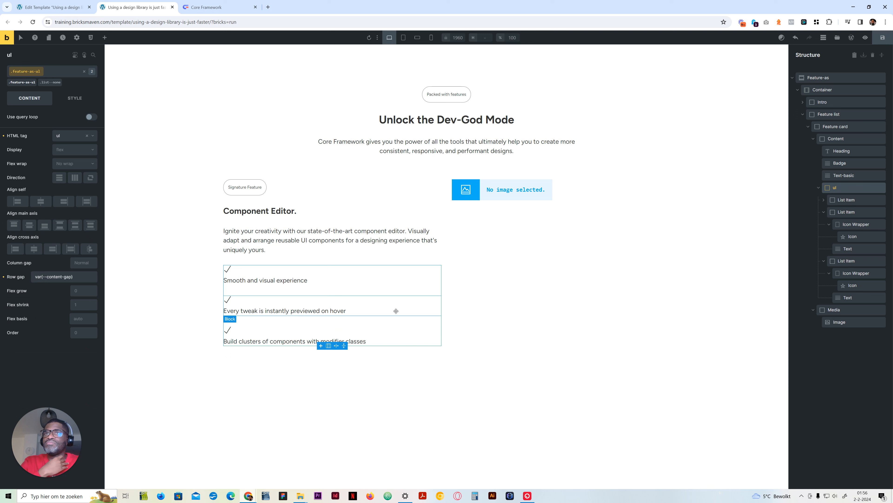
- Set the display of the .feature-as-list-item class to flex with a horizontal direction, placing each check icon beside its text
left_click(846, 200)
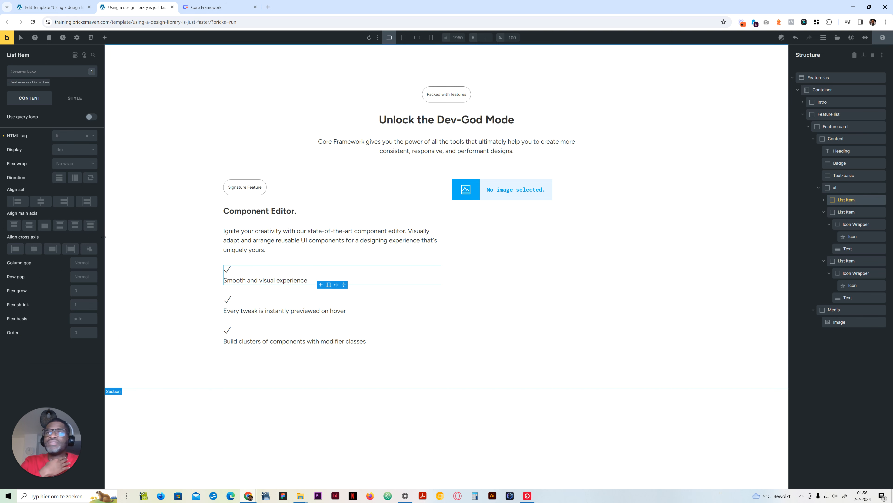
left_click(38, 84)
left_click(73, 149)
left_click(74, 147)
left_click(73, 178)
left_click(68, 150)
left_click(68, 150)
left_click(67, 150)
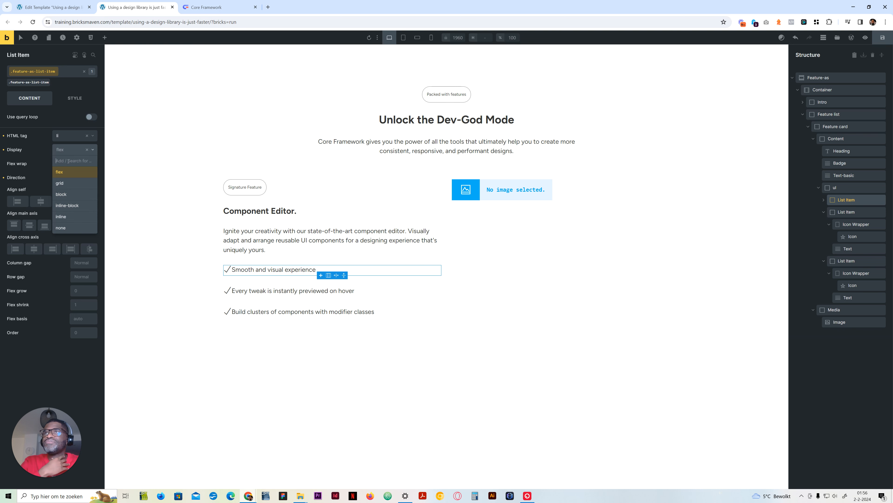
- Set the column gap of the .feature-as-list-item class to var(--space-xs)
left_click(41, 154)
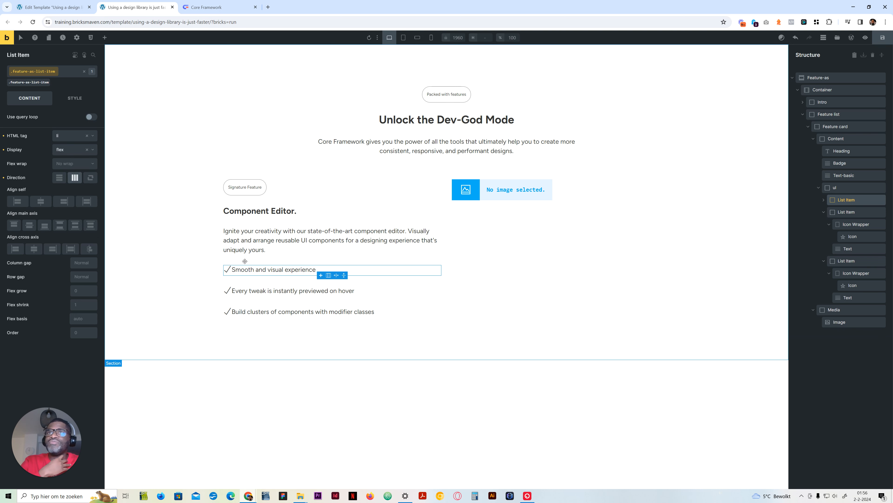
right_click(74, 261)
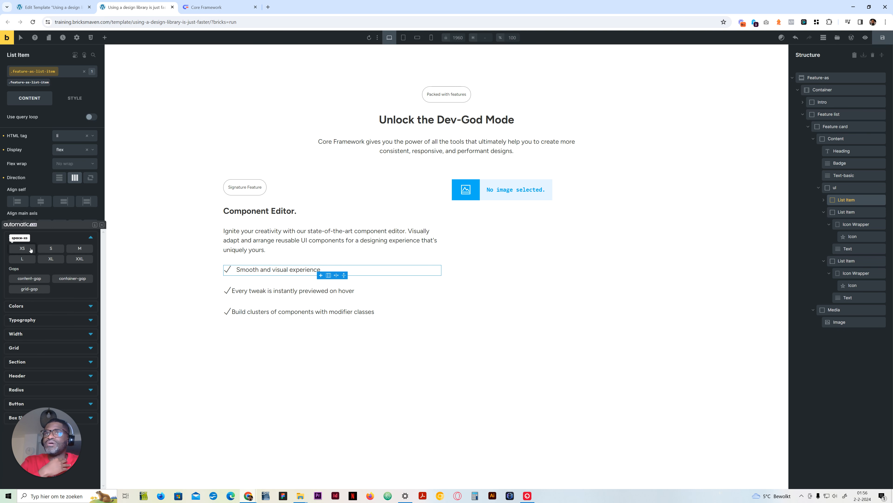
left_click(28, 249)
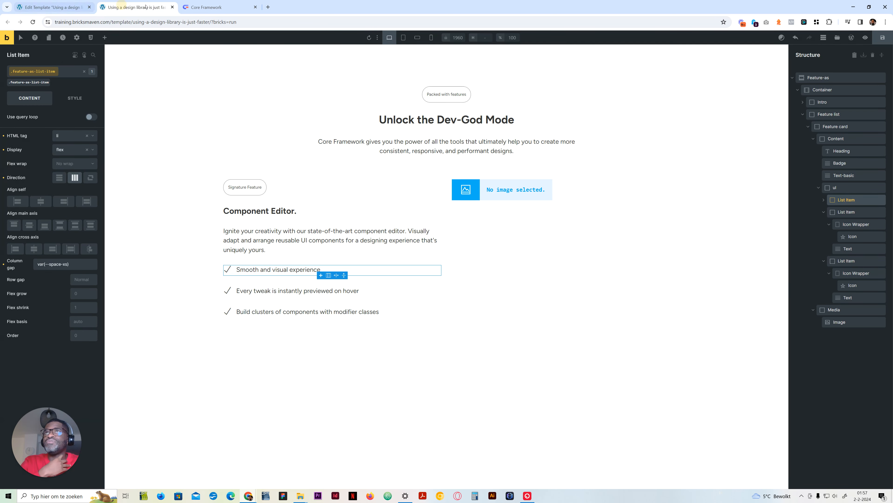
- Check the list text on the Core Framework reference page and set the font weight of the list item text class to 700
left_click(206, 7)
left_click_drag(240, 285, 287, 289)
left_click(137, 7)
left_click(277, 270)
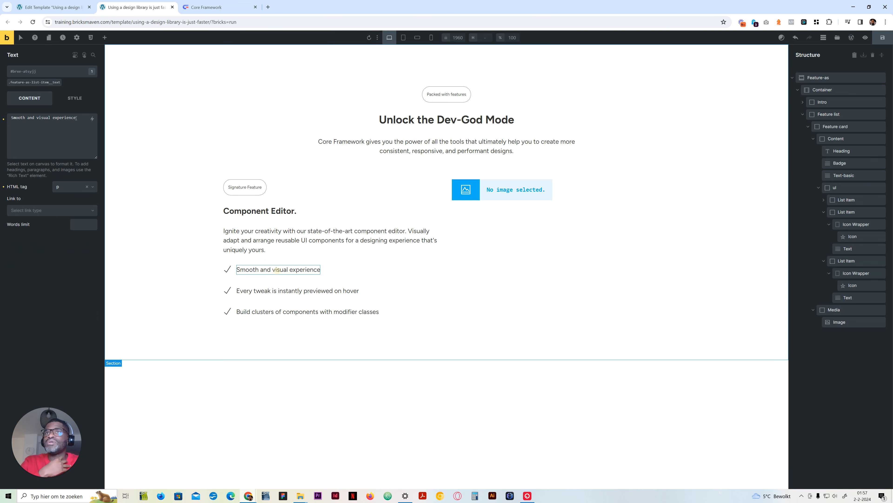
left_click(74, 98)
left_click(50, 137)
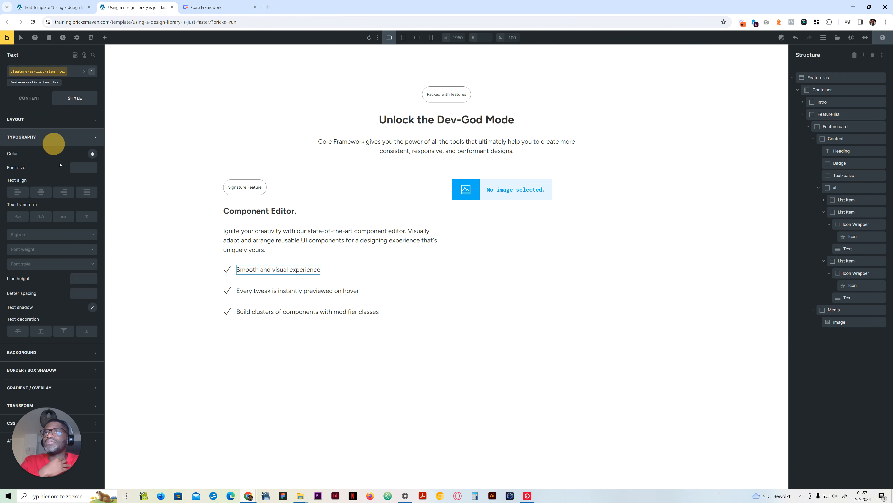
left_click(42, 248)
left_click(33, 327)
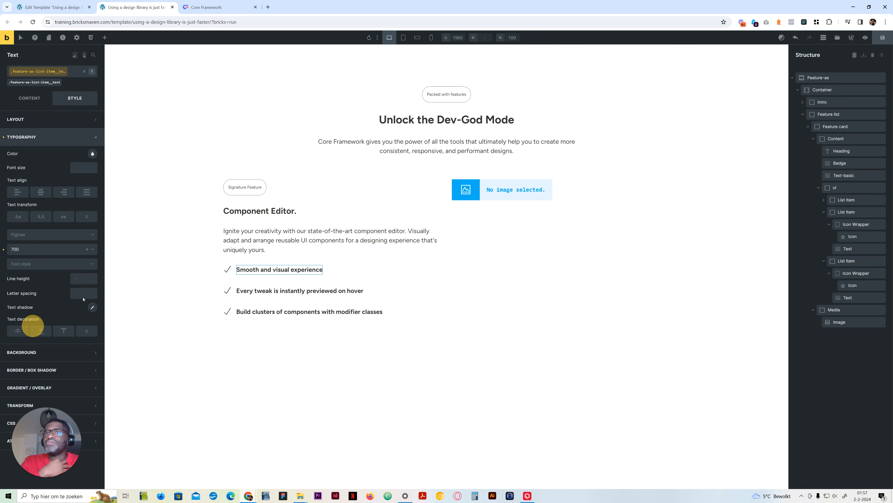
left_click(42, 137)
left_click(29, 98)
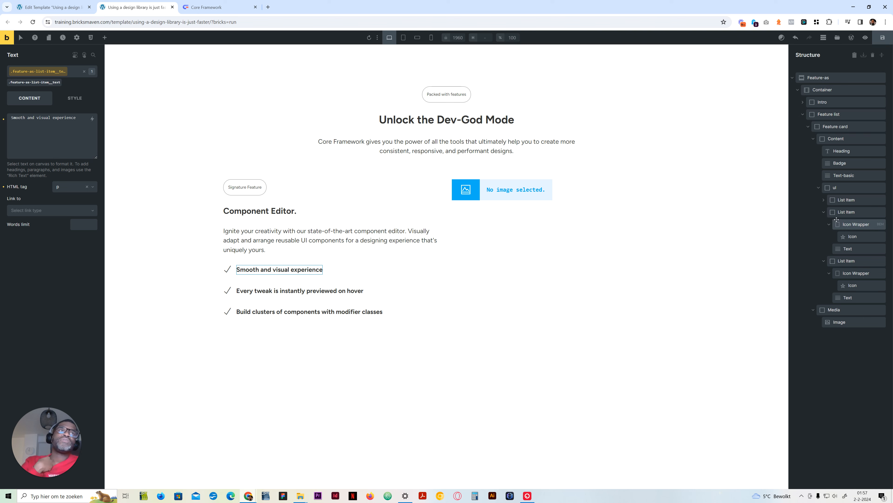
- Set the row gap of the feature card's ul to calc(var(--content-gap) / 2)
left_click(825, 139)
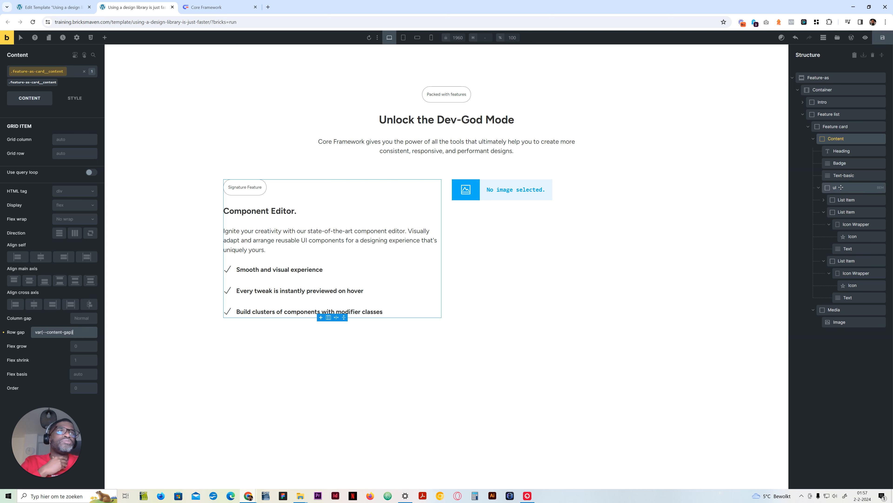
left_click(266, 308)
left_click_drag(75, 277, 3, 280)
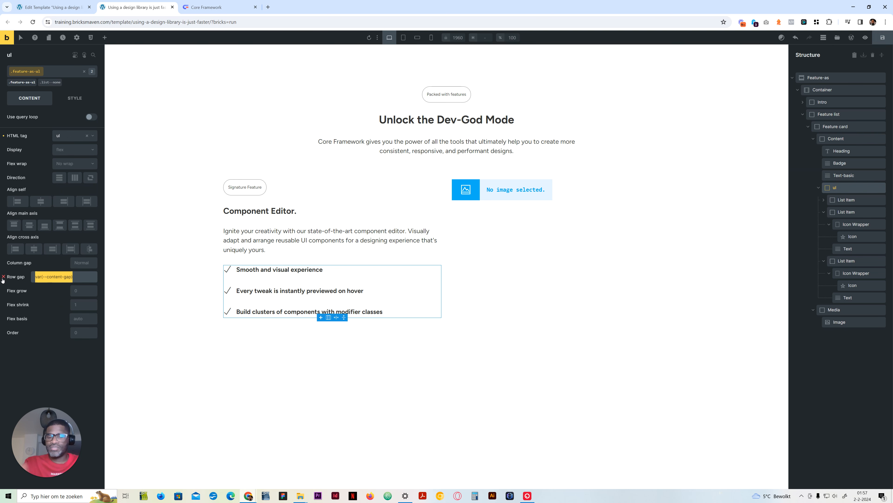
type("--content-gap")
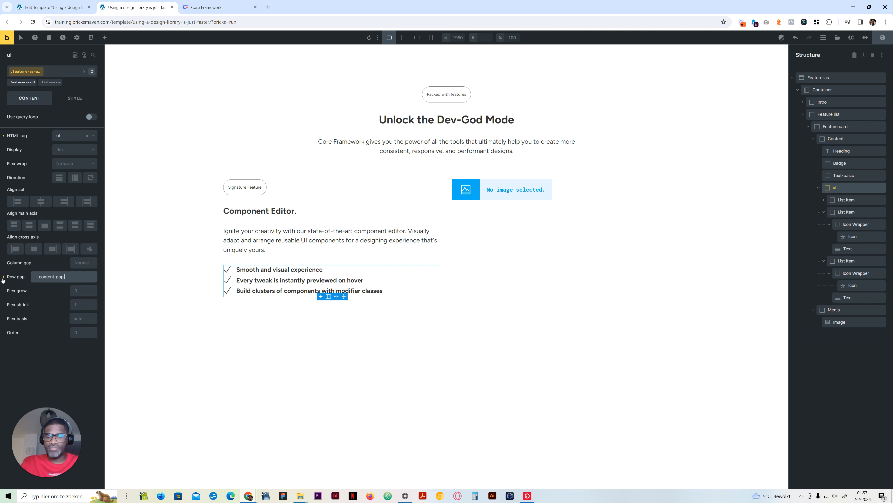
type(") / 2")
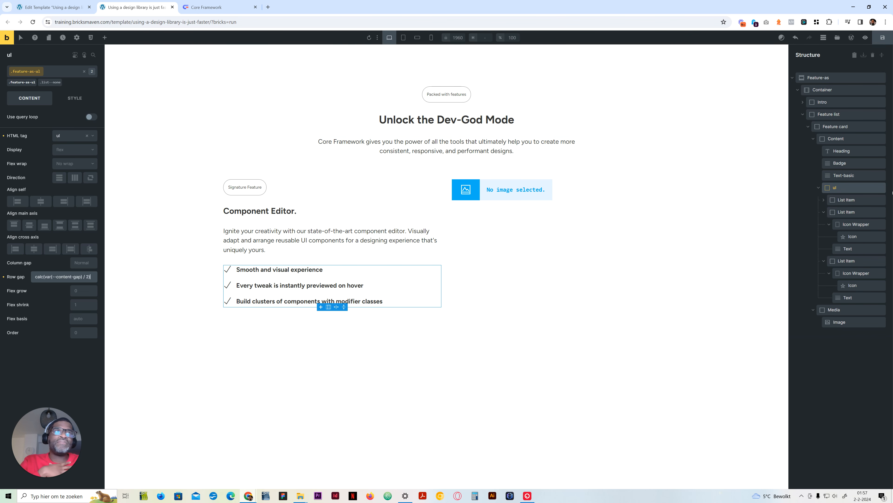
- On the feature card image's class, set the HTML tag to figure and the object fit to Cover
left_click(845, 309)
left_click(848, 323)
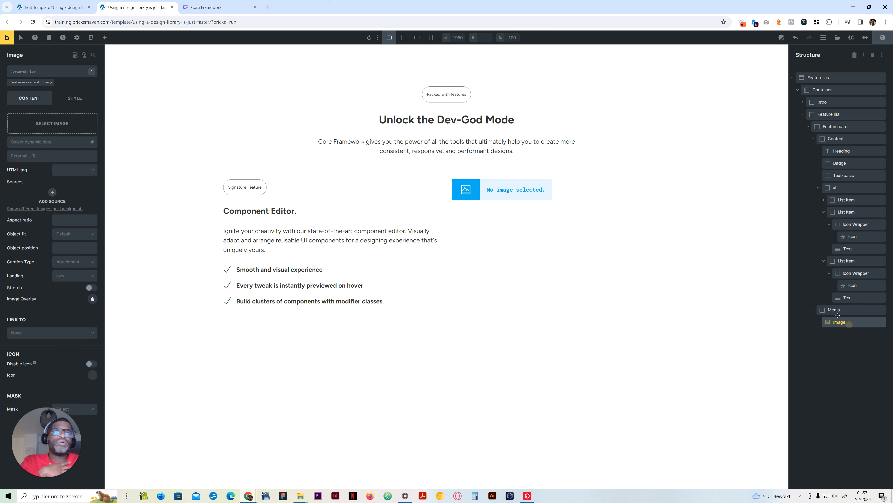
left_click(32, 82)
left_click(67, 171)
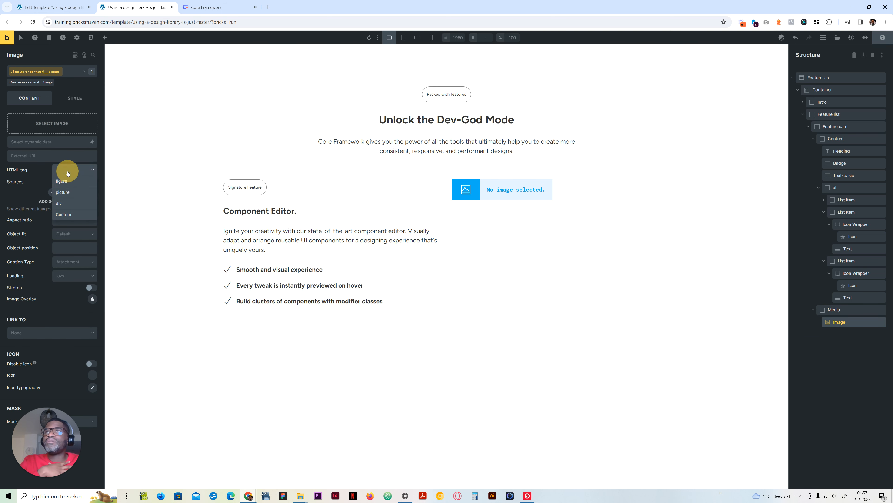
left_click(68, 192)
left_click(75, 239)
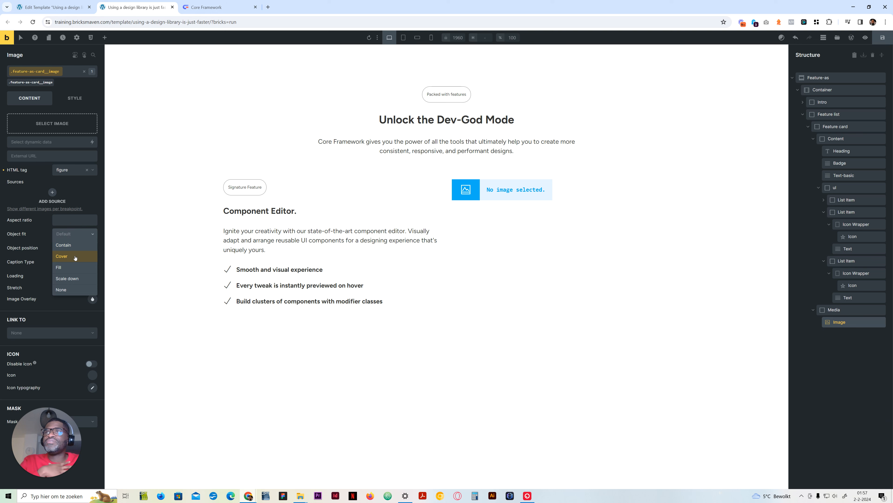
left_click(75, 256)
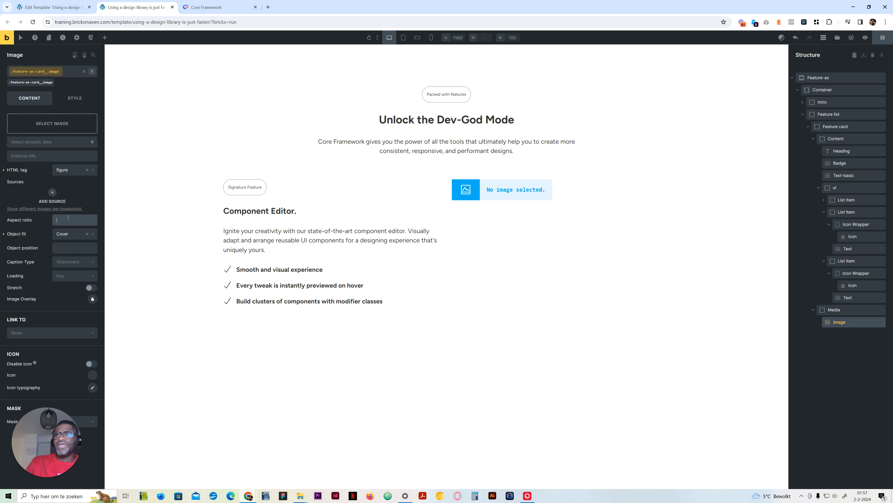
- Check the media proportions on the reference page and set the feature card image's aspect ratio to 6/4
left_click(207, 5)
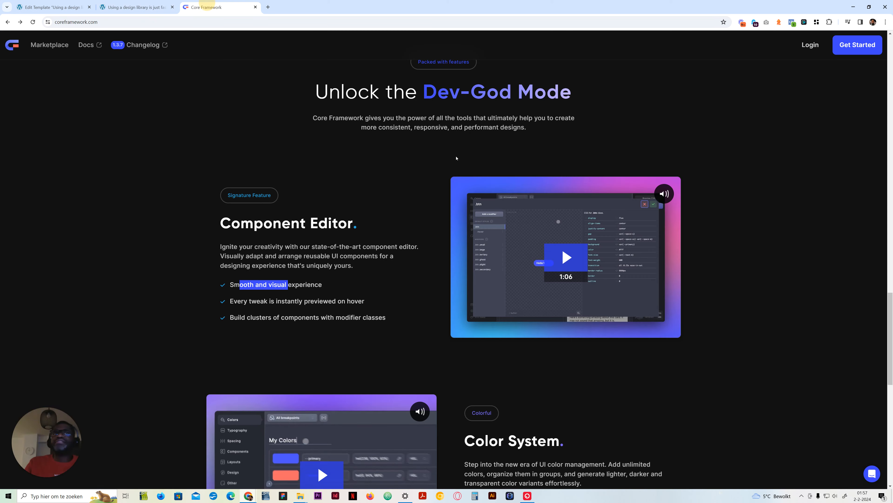
left_click(155, 6)
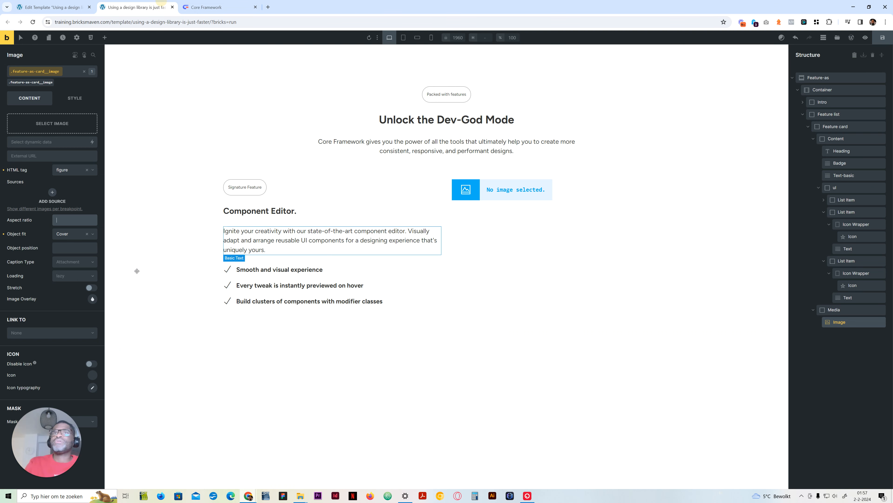
type("6/4")
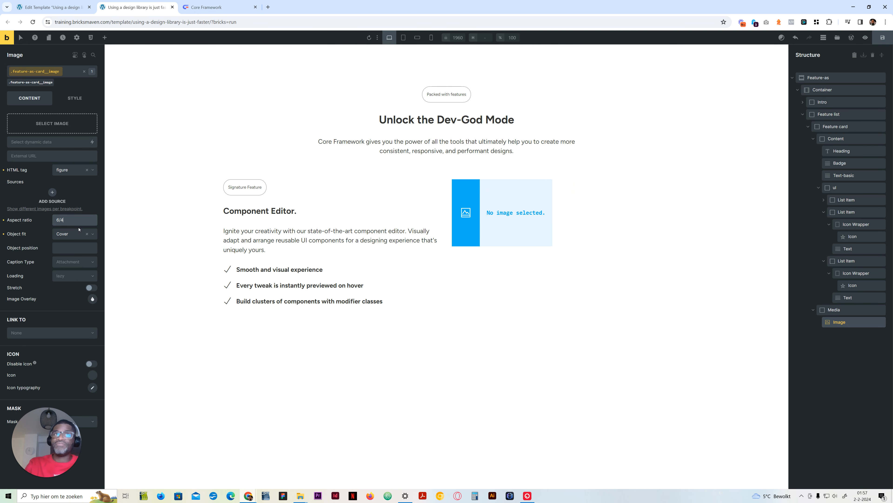
- Copy the file URL of Placeholder-Image-large.jpg from the media library, use it as the image's external URL, and save
left_click(41, 123)
left_click(564, 203)
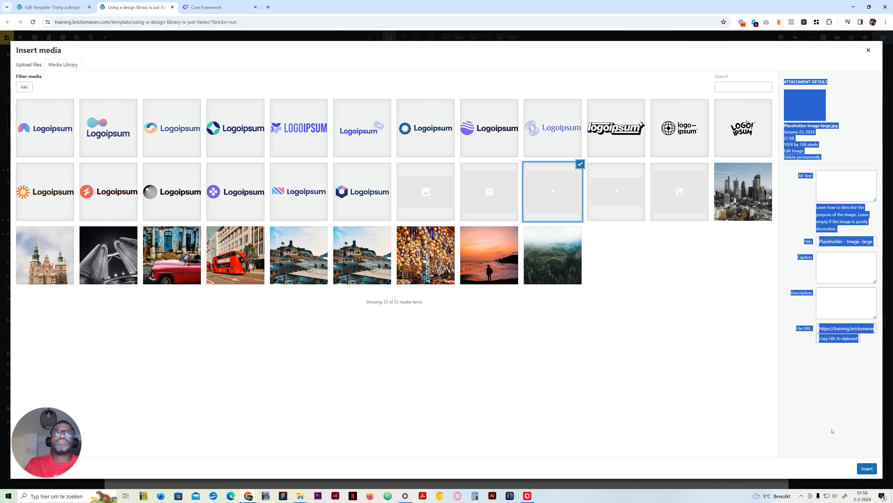
left_click(794, 231)
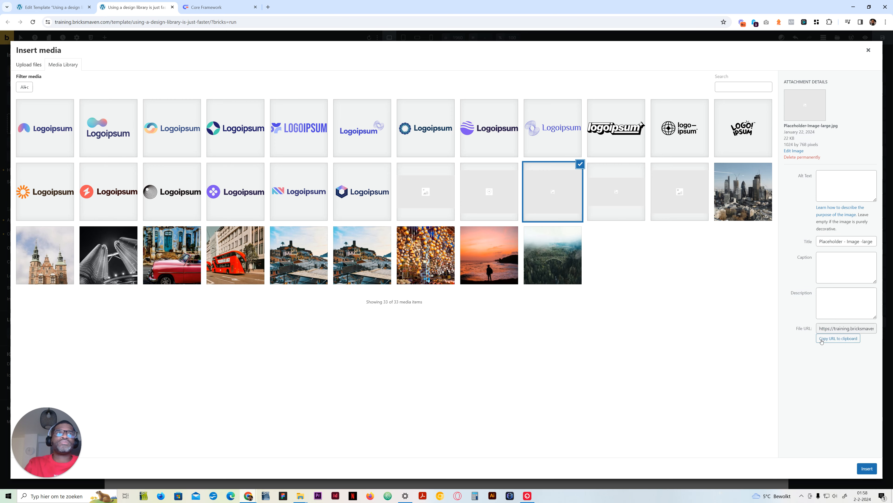
left_click(868, 50)
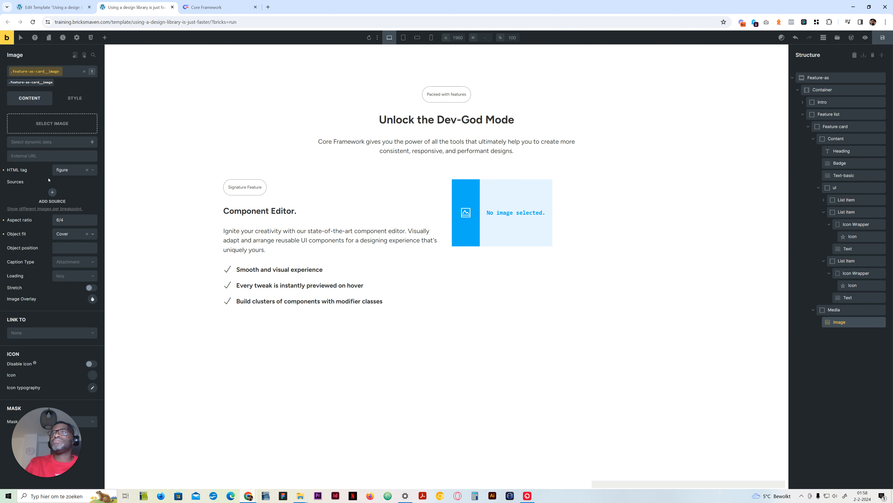
left_click(36, 155)
key("ctrl+v")
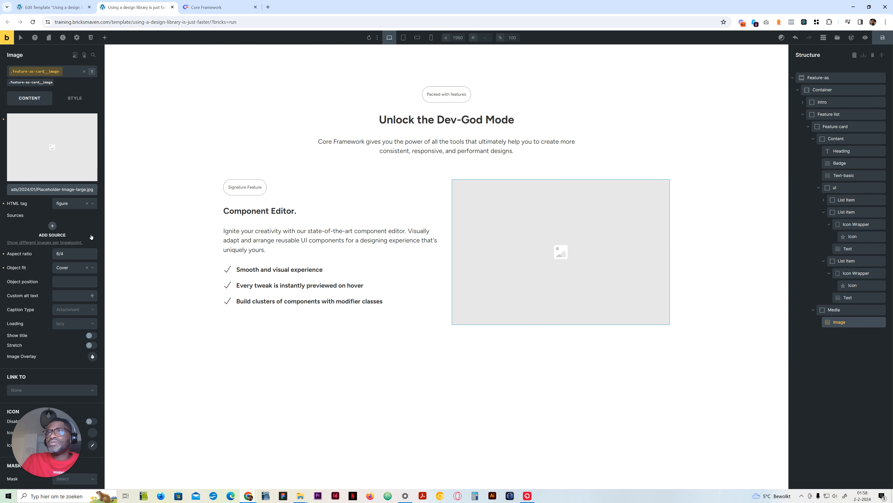
left_click(887, 42)
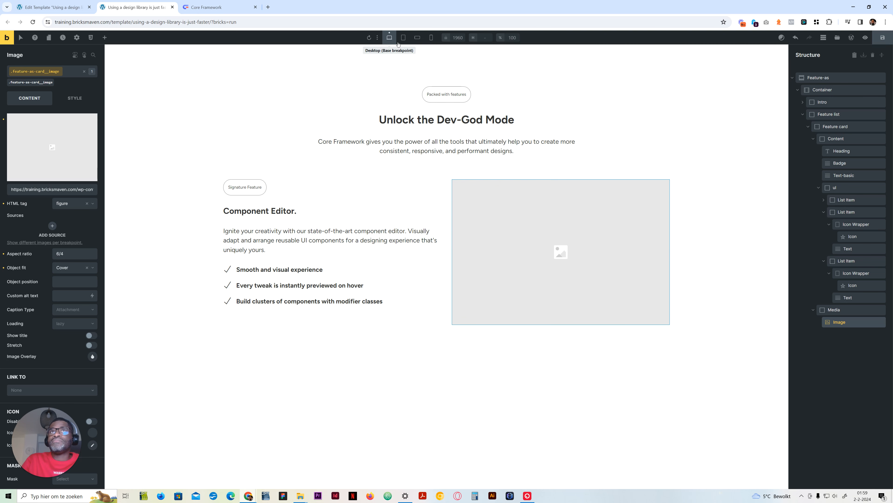
- Preview the tablet portrait layout, return to the desktop breakpoint, and set the feature card image's width and height to 100%
left_click(404, 37)
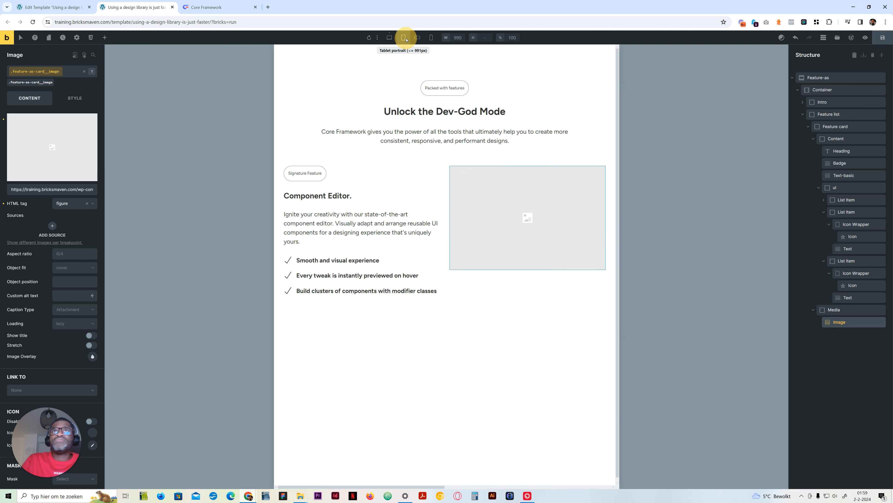
left_click(389, 37)
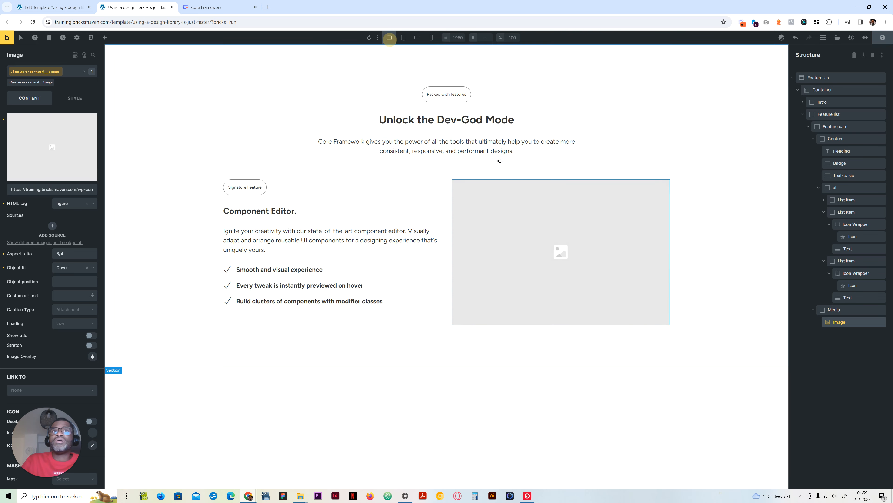
left_click(74, 100)
left_click(59, 120)
left_click(81, 260)
type("100%")
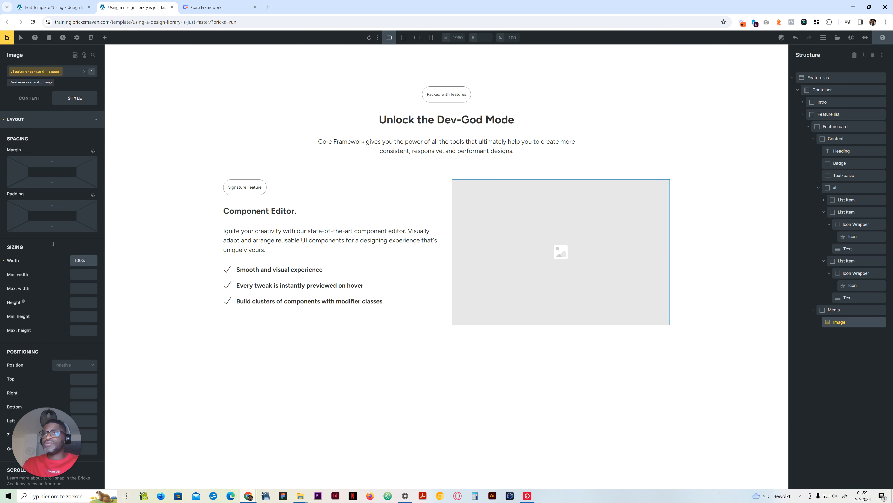
left_click(82, 302)
type("100%")
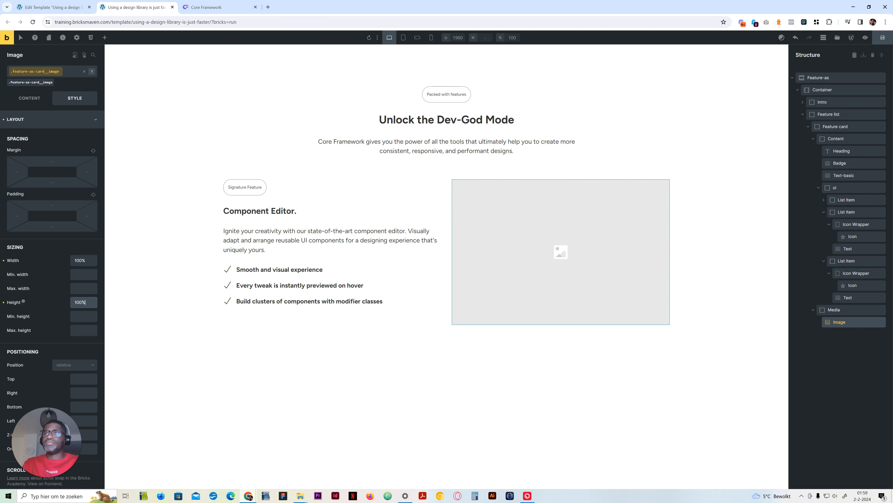
- Preview the narrower breakpoints and, at the 766 px one, set the order of the .feature-as-card__media class to -1
left_click(404, 37)
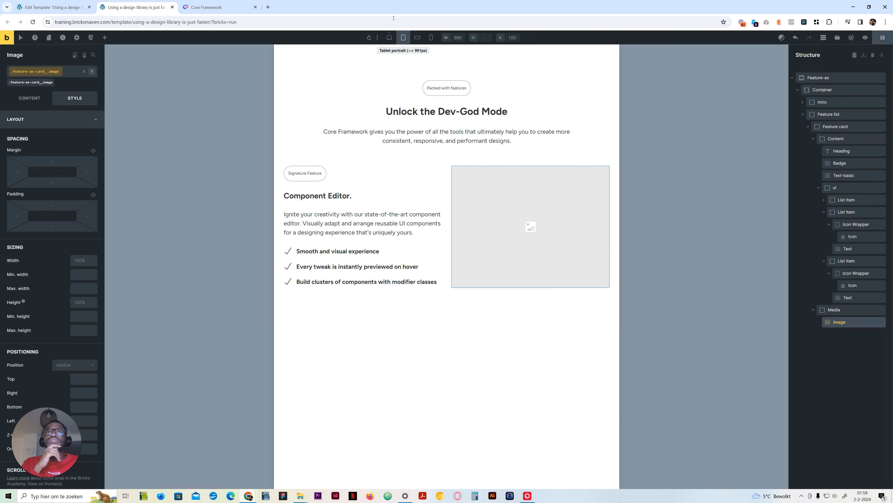
left_click(423, 37)
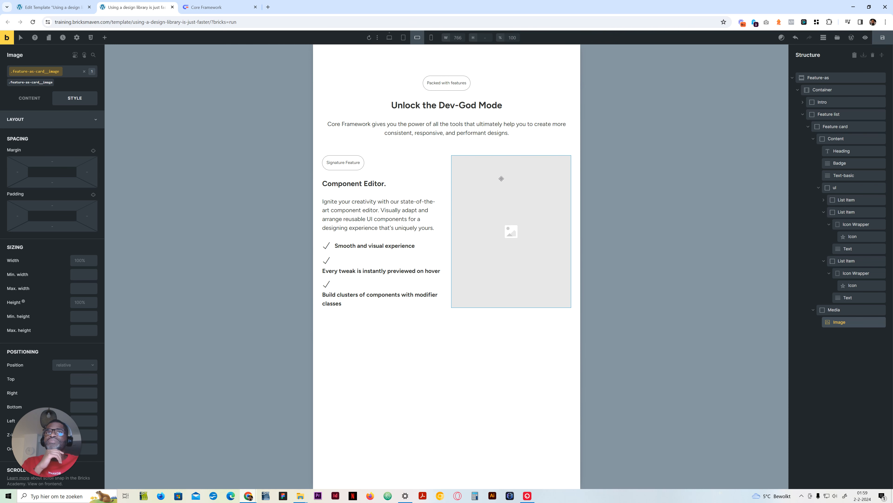
left_click(843, 309)
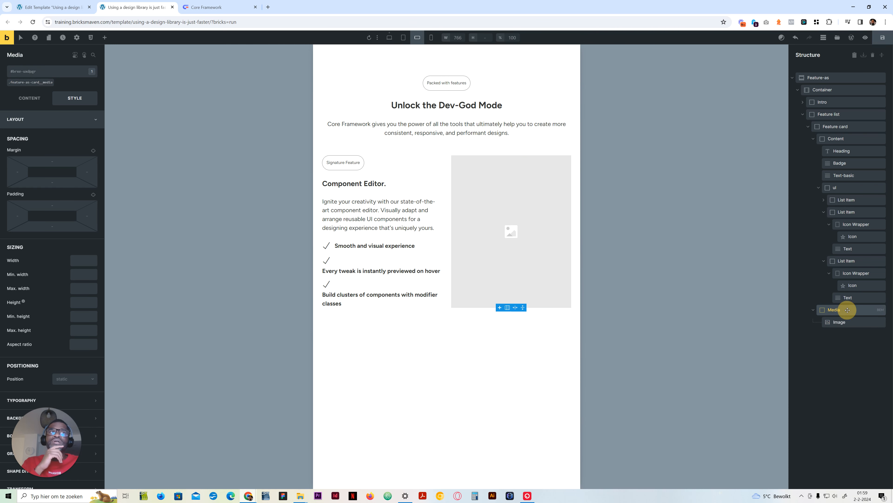
left_click(33, 82)
left_click(33, 118)
left_click(30, 98)
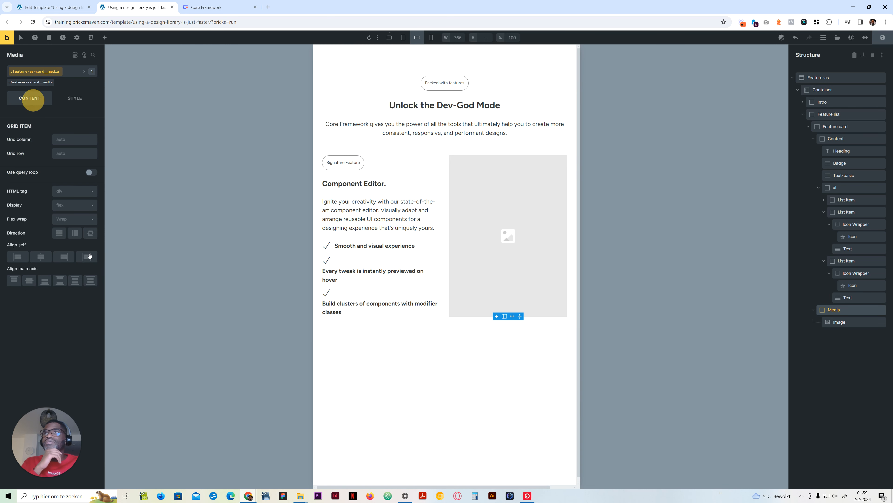
left_click(86, 387)
type("-")
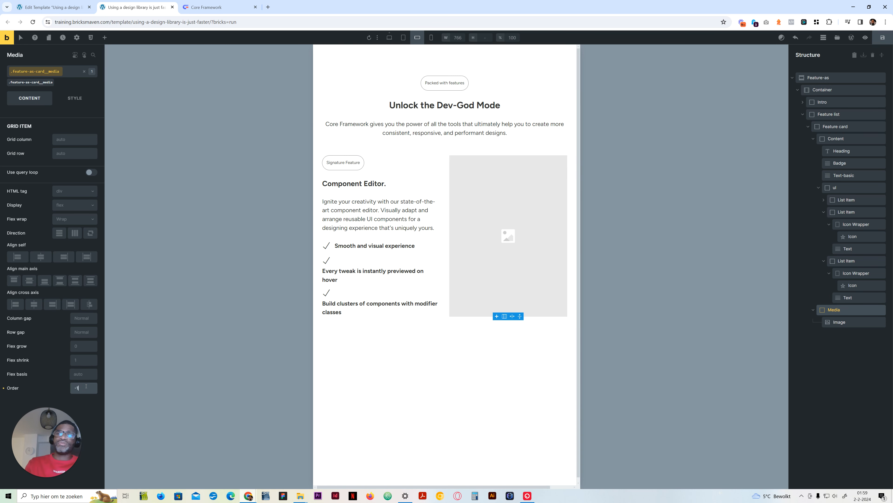
type("1")
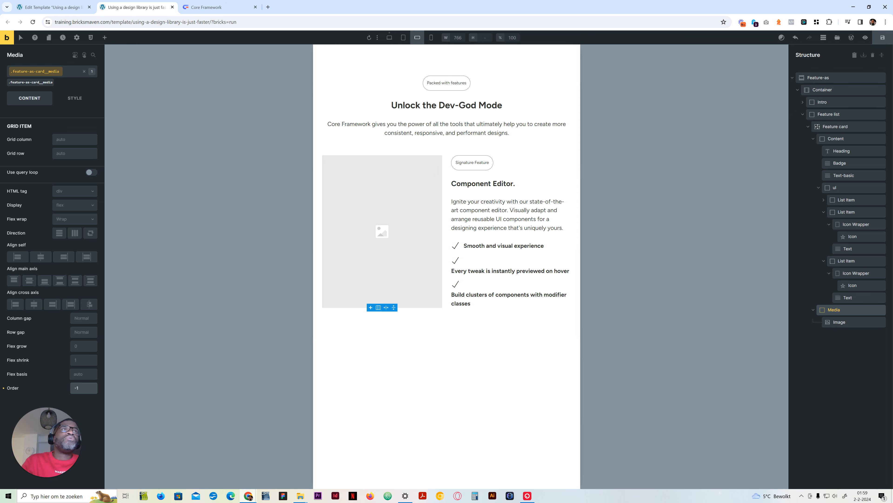
- Set the .feature-as-card class's grid template columns to var(--grid-1) at the 766 px breakpoint
left_click(813, 139)
left_click(810, 127)
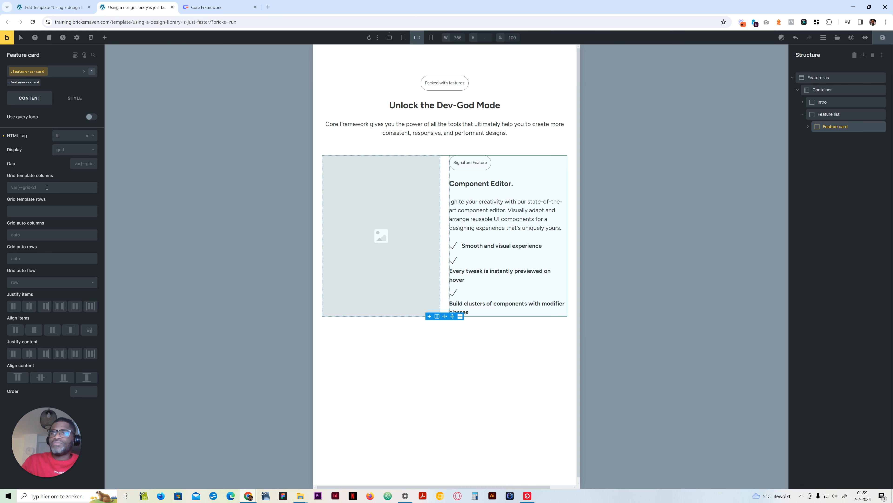
left_click(39, 185)
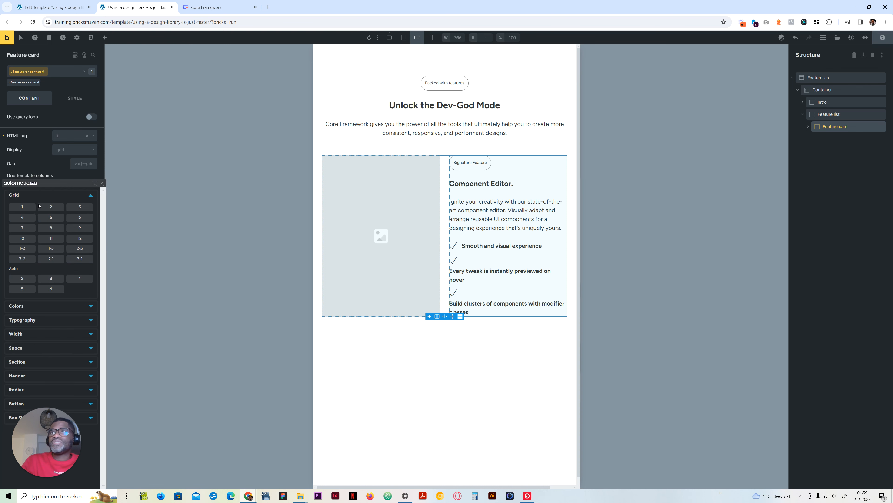
left_click(20, 199)
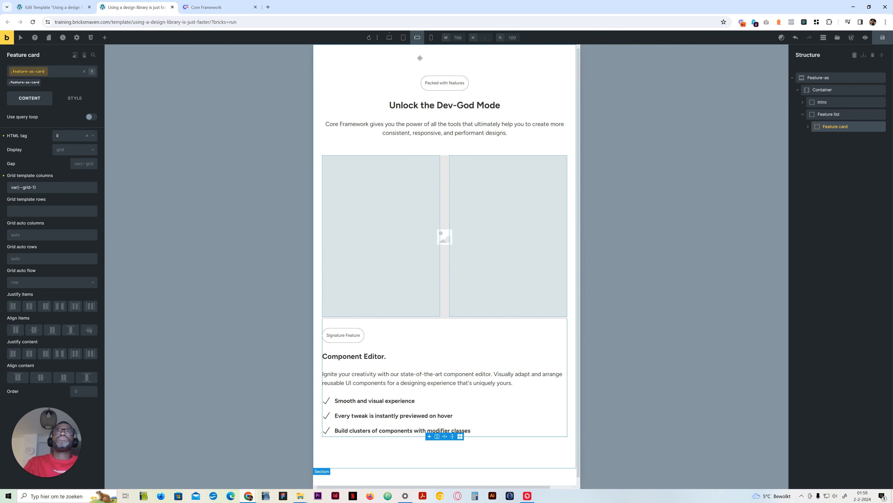
- Preview the single-column feature card at the mobile and tablet breakpoints and return to the desktop breakpoint
left_click(418, 37)
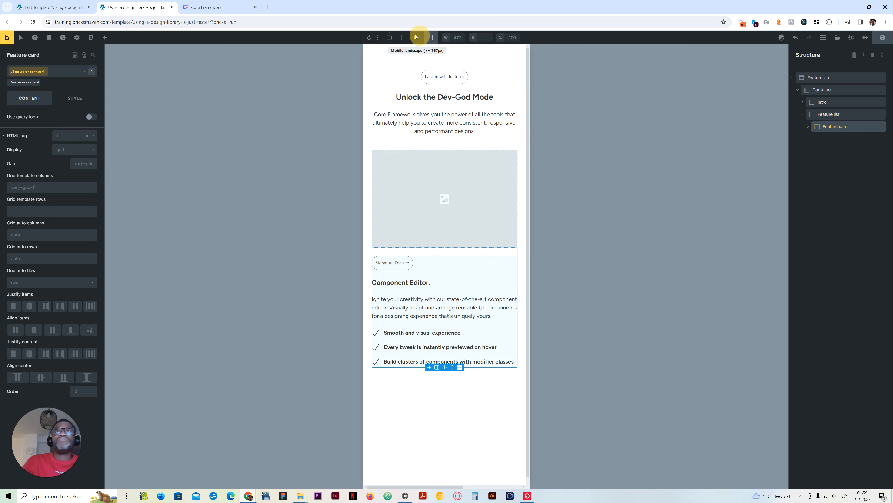
left_click(419, 37)
left_click(403, 38)
left_click(390, 37)
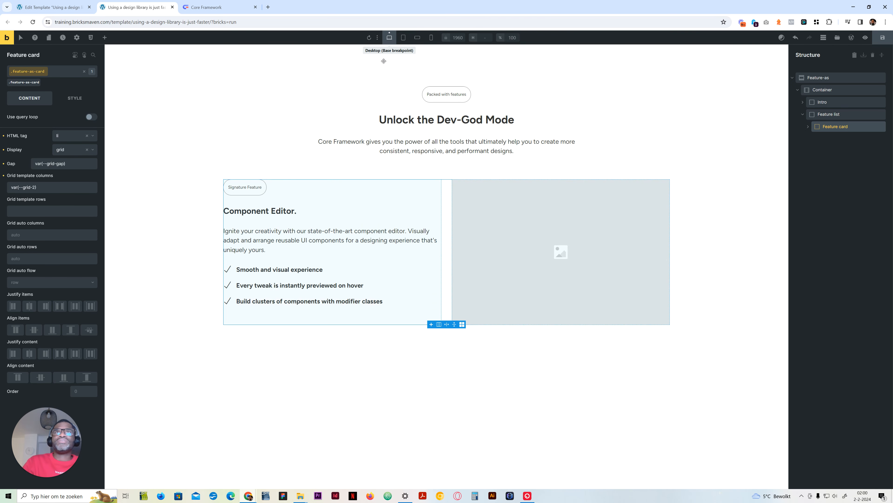
left_click(261, 153)
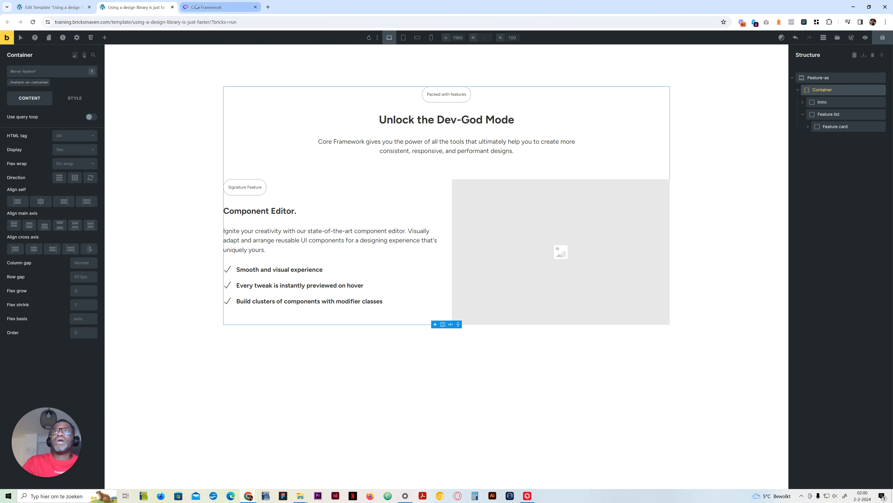
- Switch to the Core Framework reference page and examine how text and media are arranged in its feature rows
left_click(186, 7)
scroll(281, 216, "down", 3)
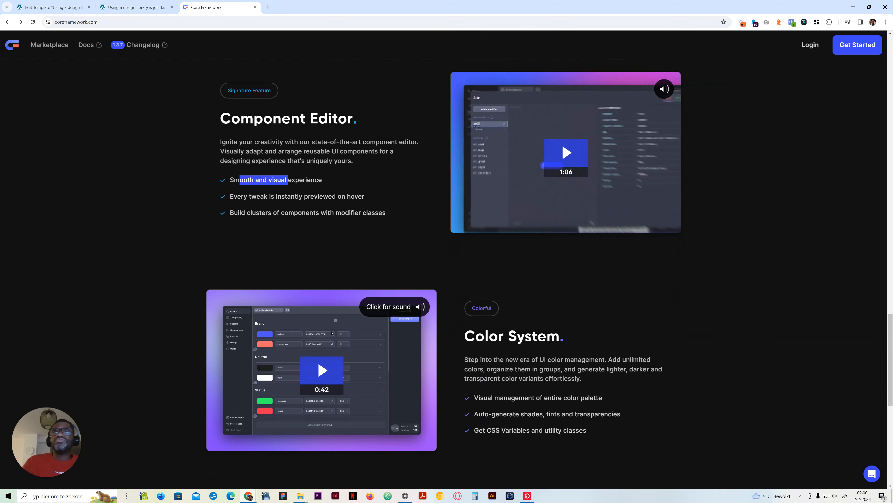
left_click(281, 216)
scroll(303, 174, "down", 2)
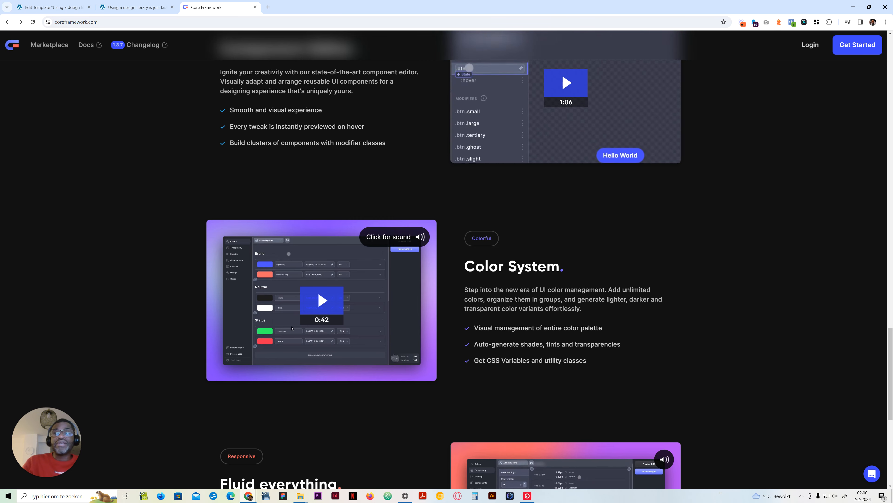
scroll(292, 327, "down", 5)
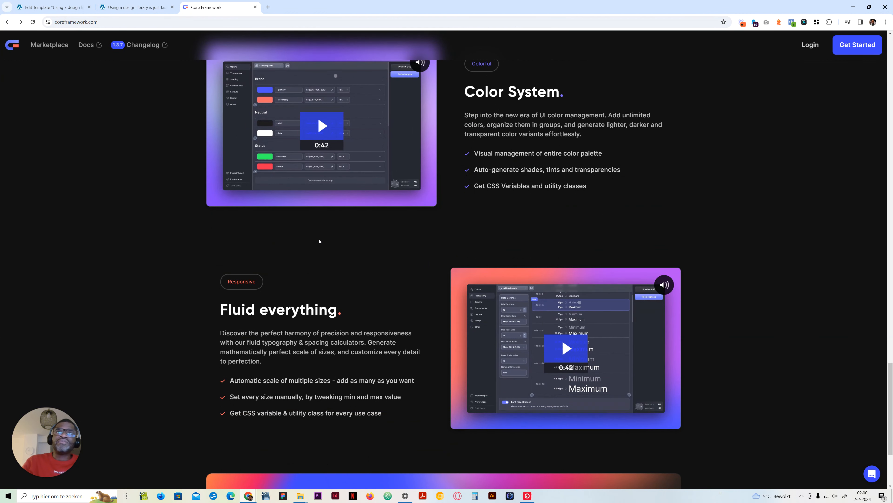
scroll(391, 384, "up", 5)
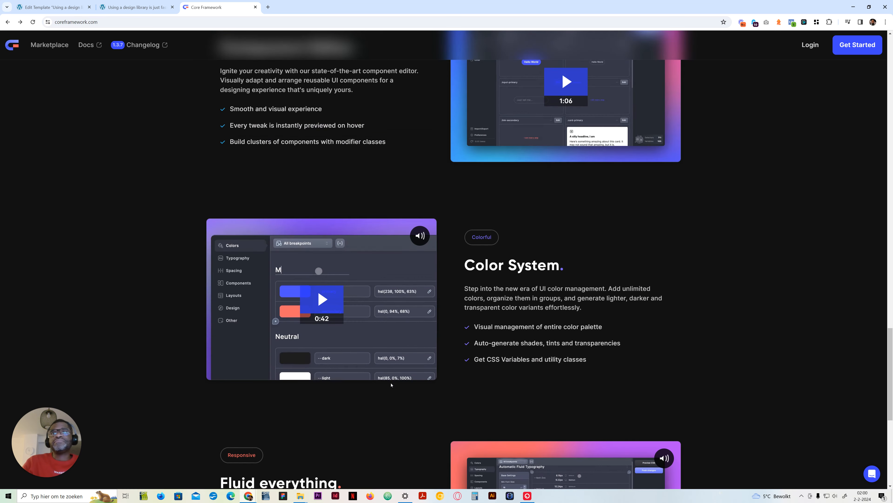
scroll(391, 385, "up", 2)
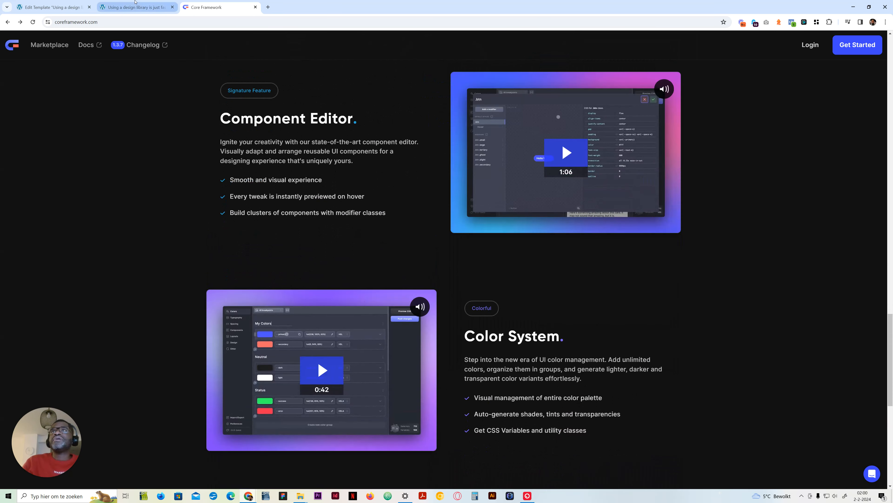
- Return to the Bricks template, duplicate the feature card twice inside the feature list, and collapse the copies in the structure
left_click(135, 5)
left_click(828, 127)
right_click(850, 127)
left_click(840, 161)
right_click(839, 139)
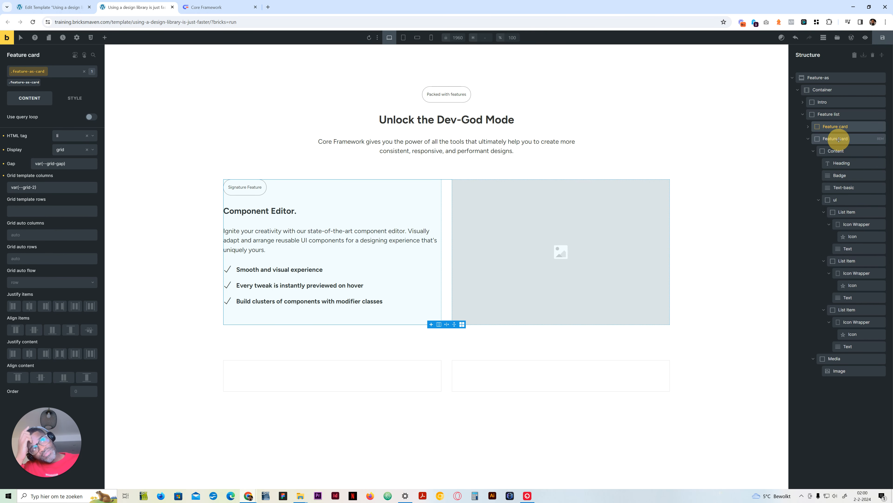
left_click(833, 171)
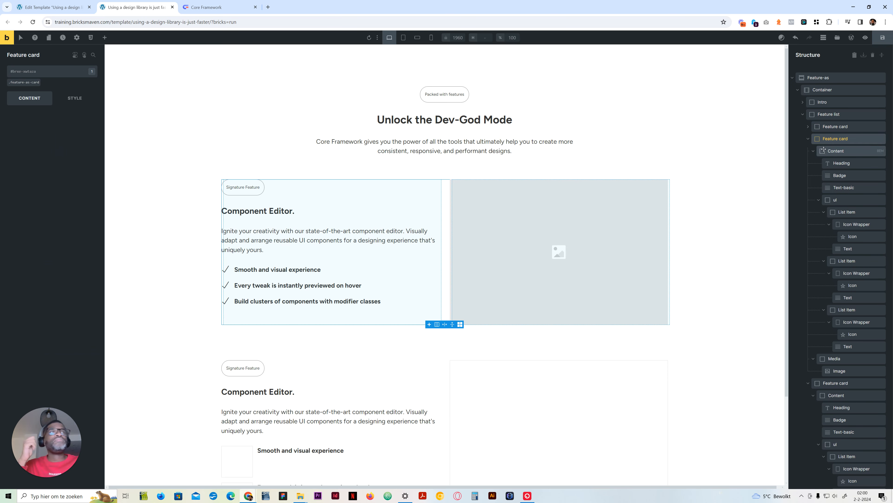
left_click(808, 140)
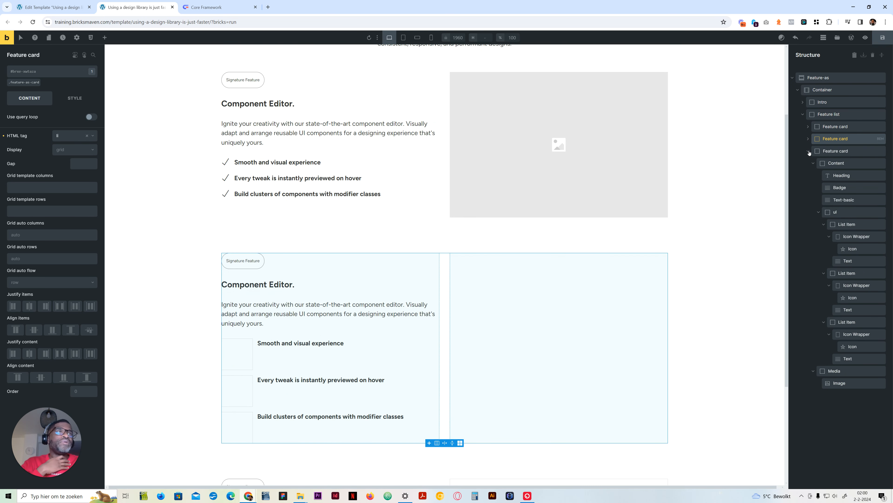
left_click(808, 152)
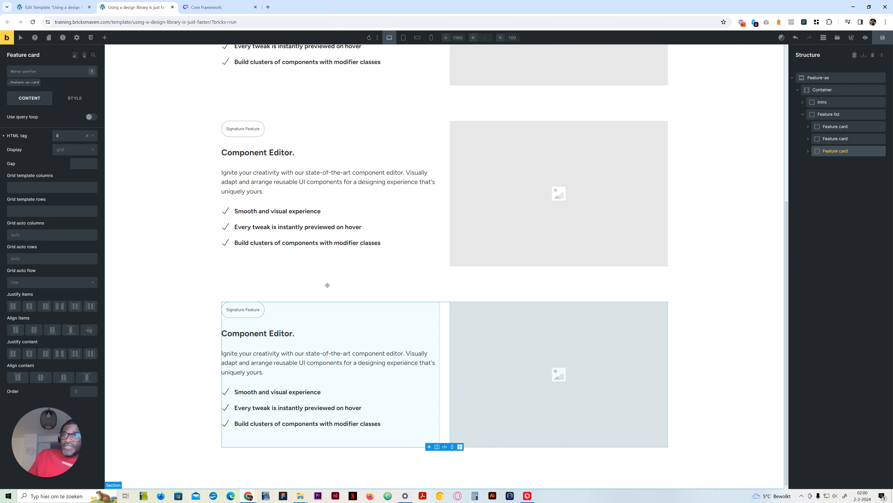
- Add a custom CSS rule to the .feature-as-card class with the selector %root%:nth-child(even) %root%__media
left_click(836, 127)
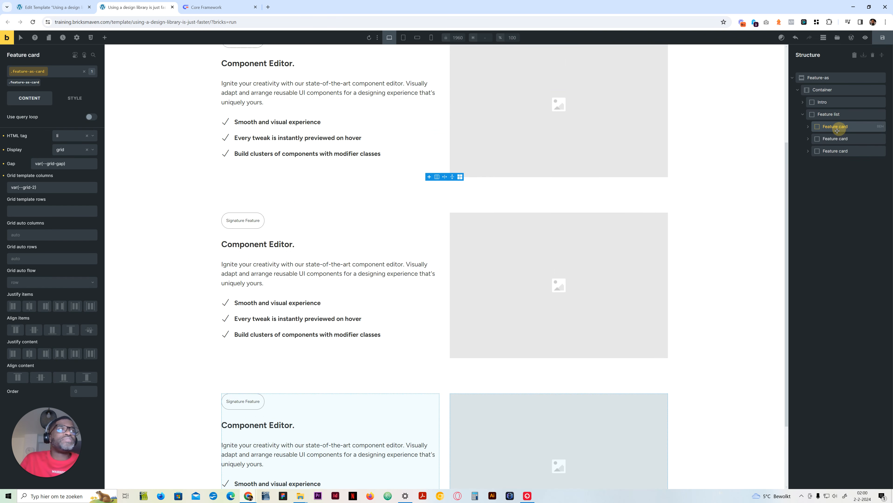
left_click(74, 98)
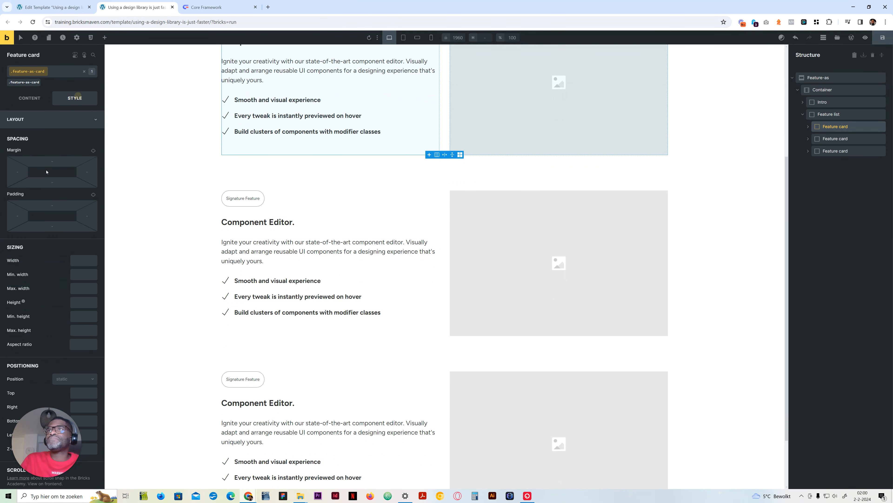
left_click(60, 121)
left_click(67, 239)
left_click(91, 339)
type("r")
key("Tab")
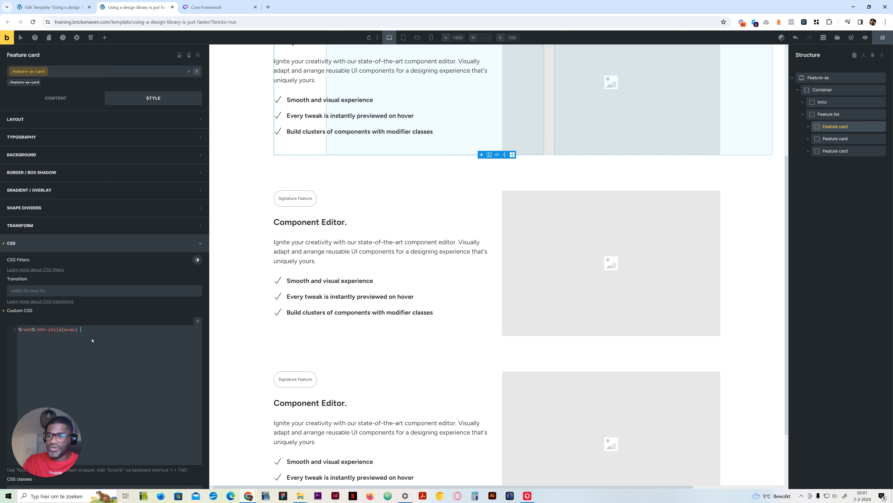
type("r")
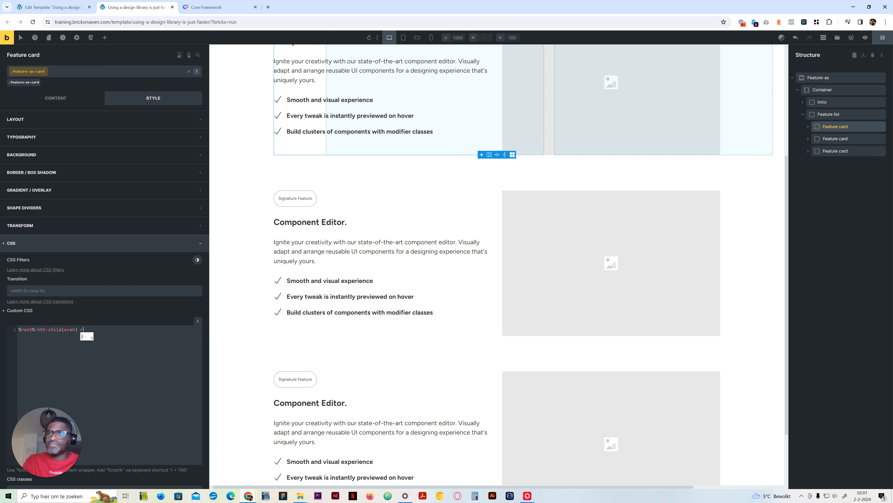
key("BackSpace")
type("r")
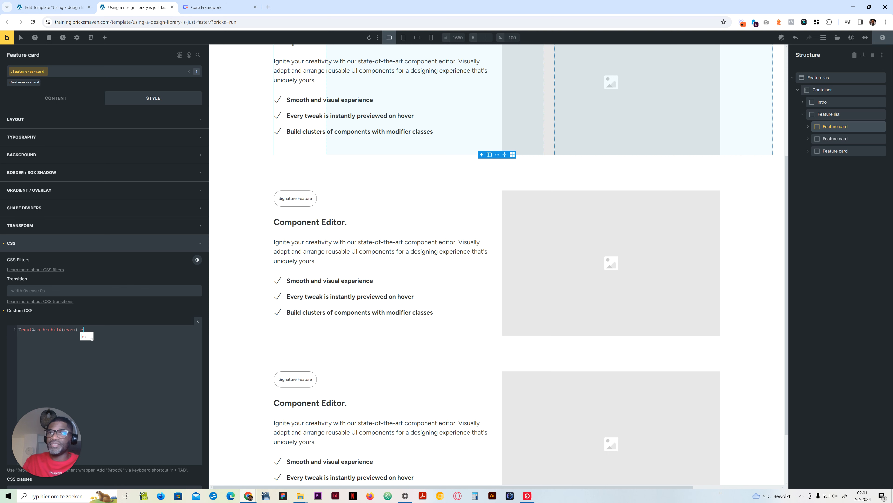
key("BackSpace")
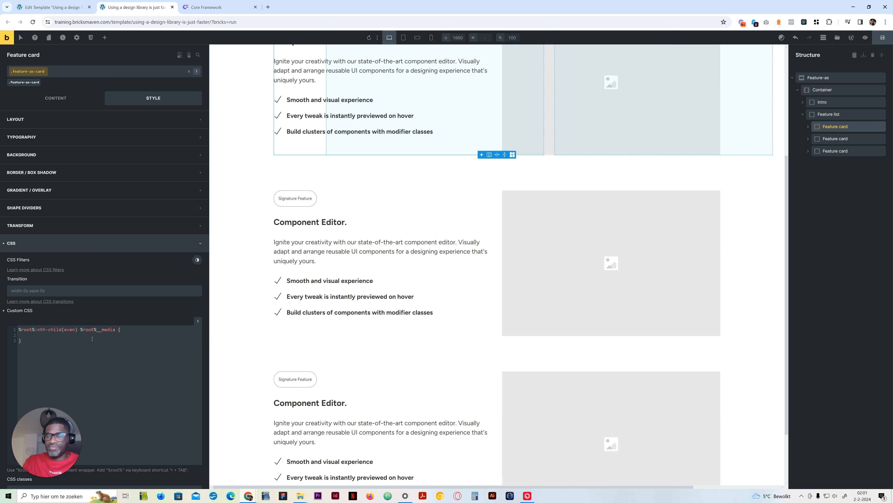
- Declare order:-1; in the even-card media rule and check the arrangement of the cards
type("order")
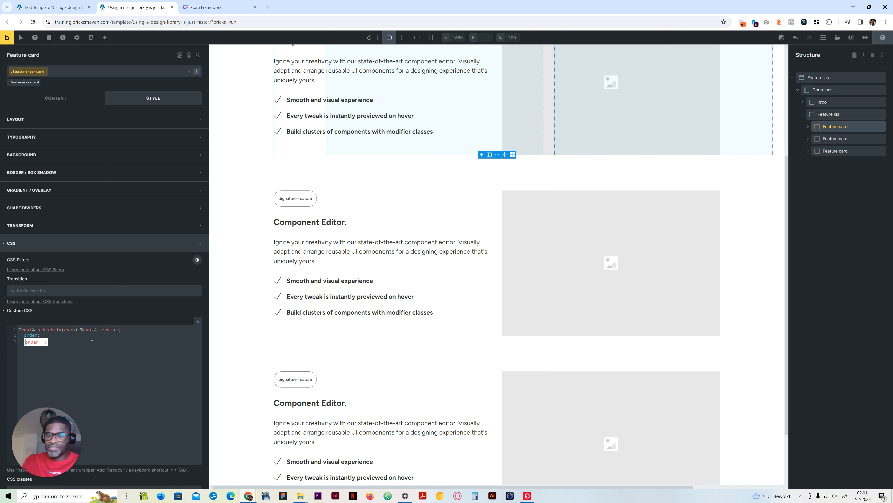
type(":-")
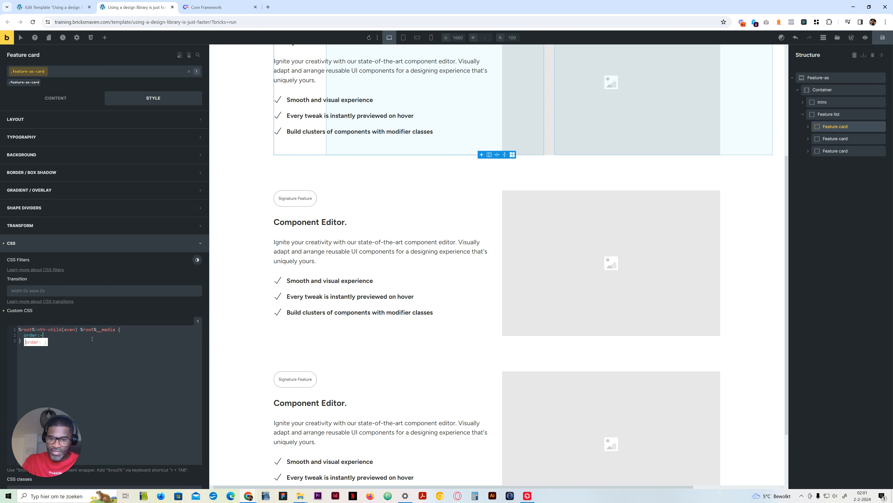
type("1")
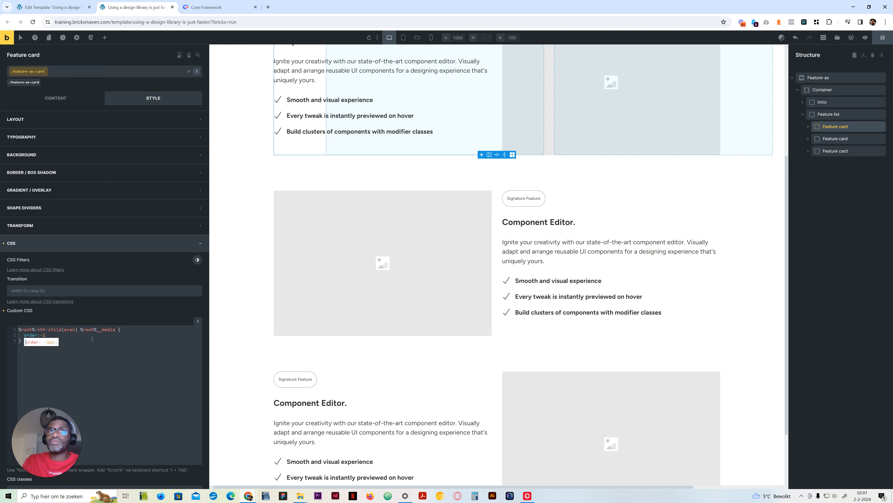
type(";")
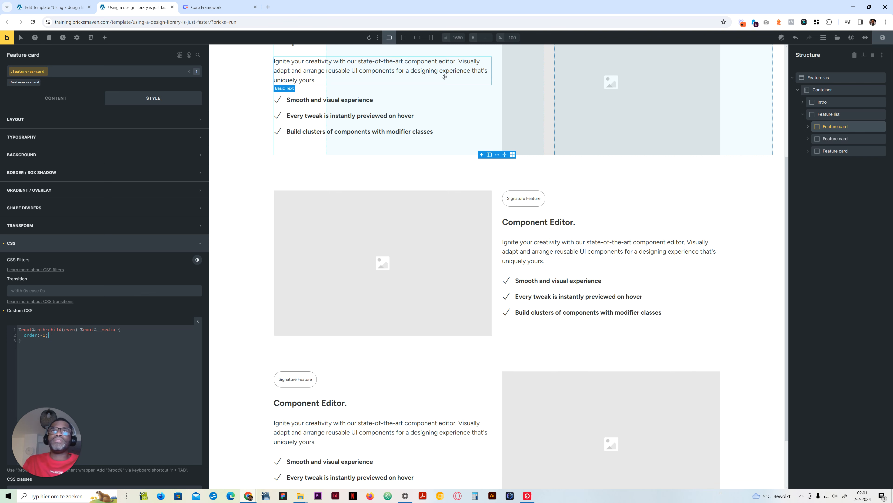
scroll(477, 184, "up", 4)
scroll(477, 184, "down", 4)
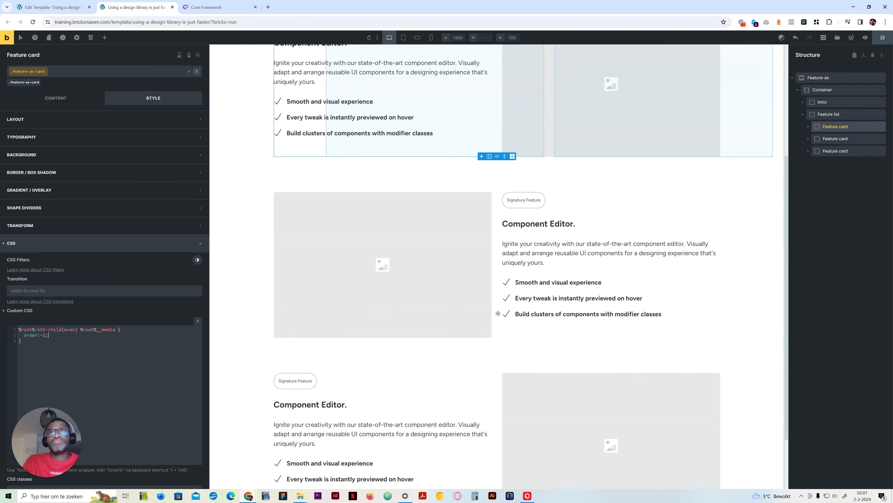
- Try order values of 1 and 0 in the even-card media rule, and restore -1
key("BackSpace")
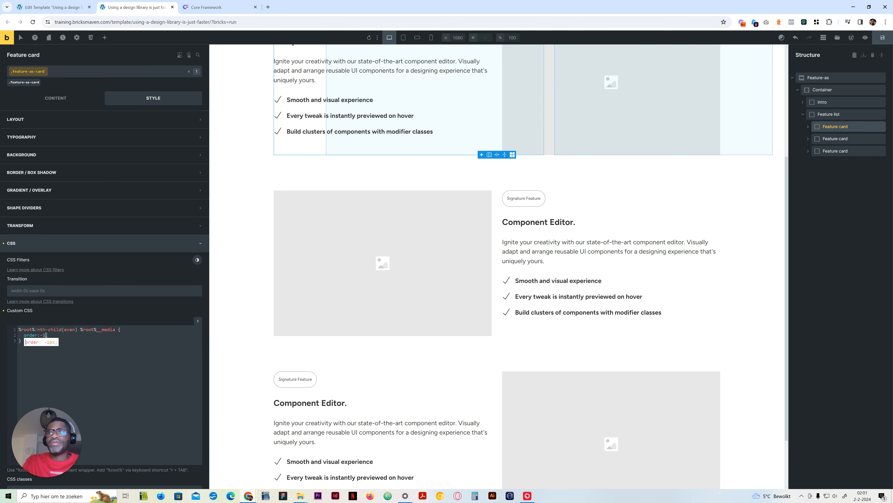
key("BackSpace")
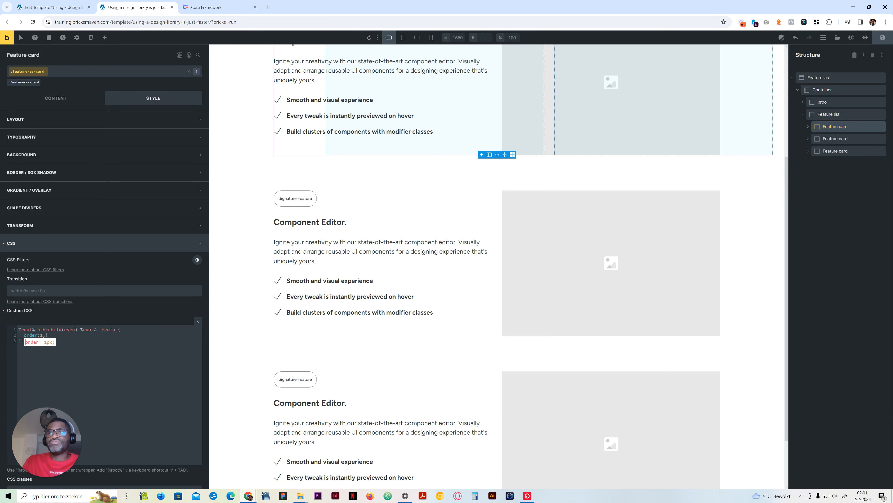
type("-")
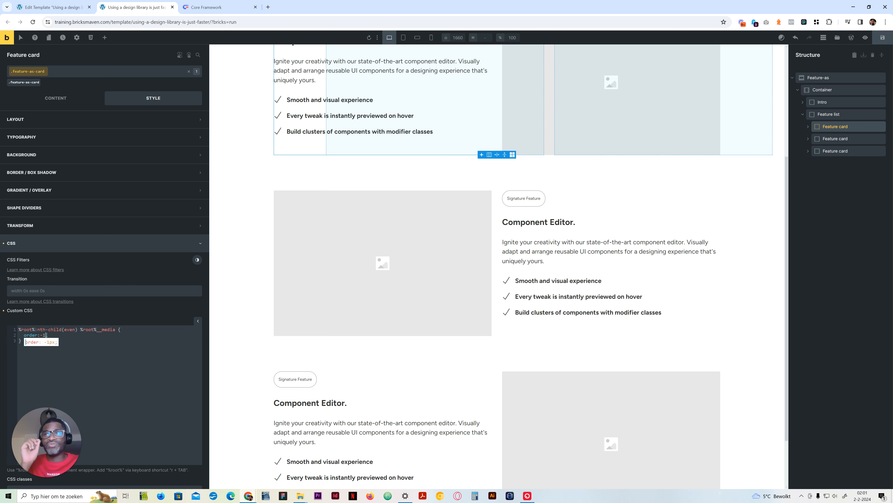
key("BackSpace")
key("BackSpace")
type("0;")
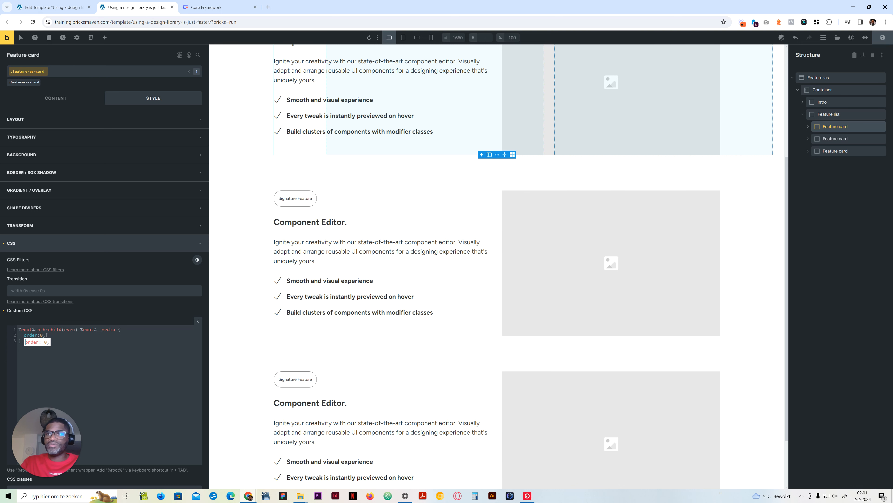
key("BackSpace")
type("-1")
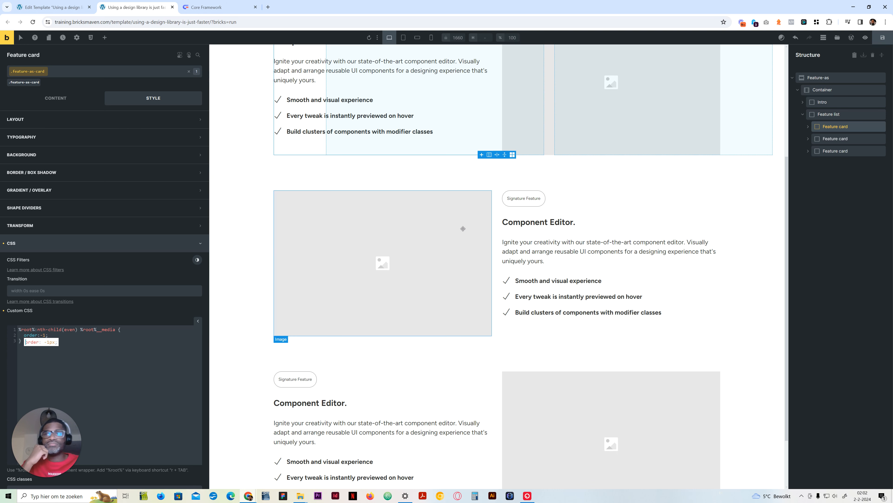
- Review the three feature cards on desktop and preview them at the tablet portrait and 766 px breakpoints
scroll(352, 300, "up", 5)
scroll(365, 231, "down", 4)
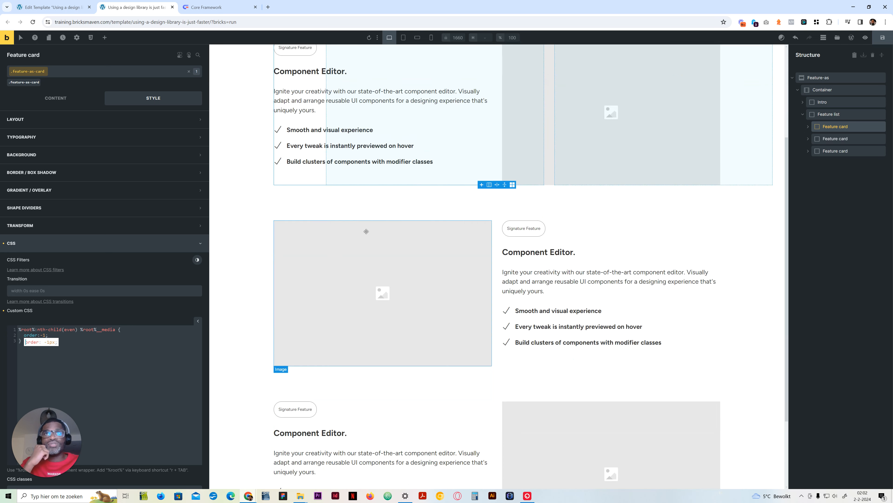
scroll(358, 286, "down", 3)
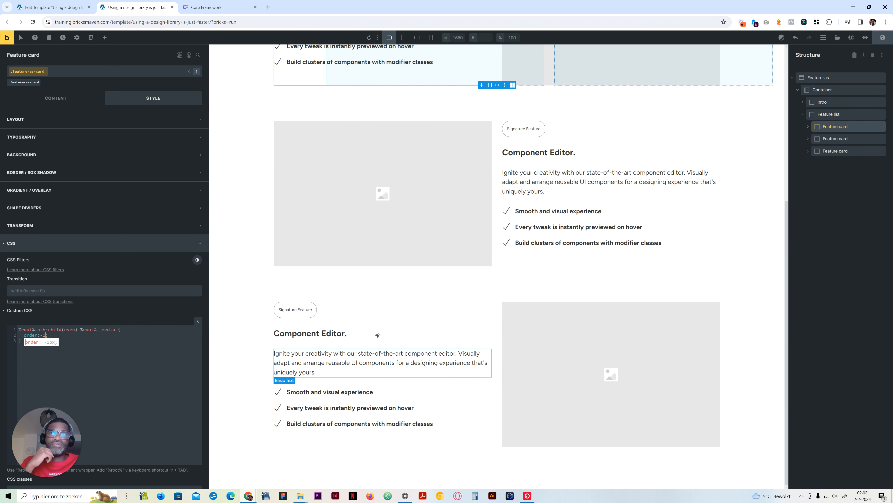
scroll(405, 255, "up", 2)
left_click(403, 37)
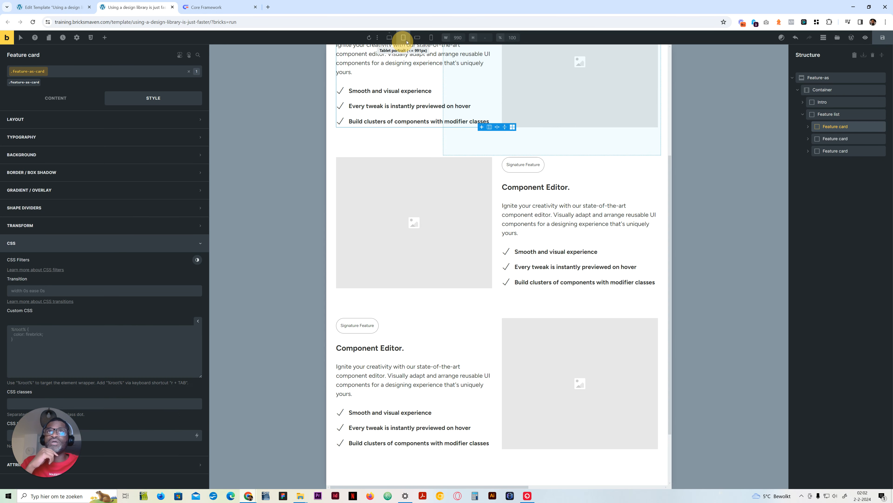
left_click(419, 38)
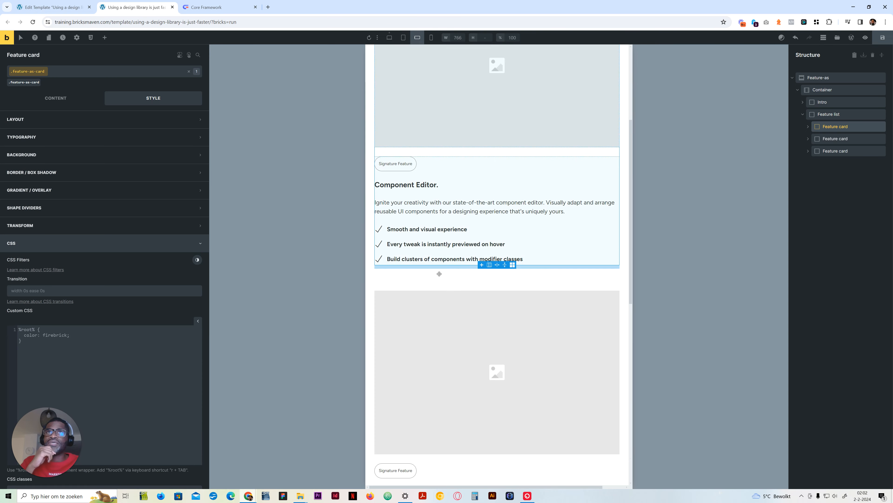
- Review the stacked feature cards at the 766 px and 477 px breakpoints, and return to the desktop view
scroll(441, 274, "down", 12)
scroll(442, 275, "up", 12)
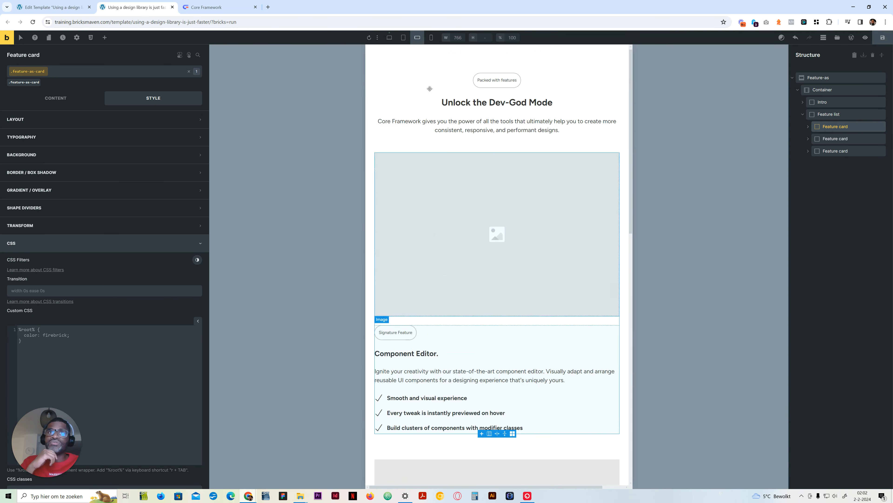
left_click(431, 38)
scroll(493, 246, "down", 5)
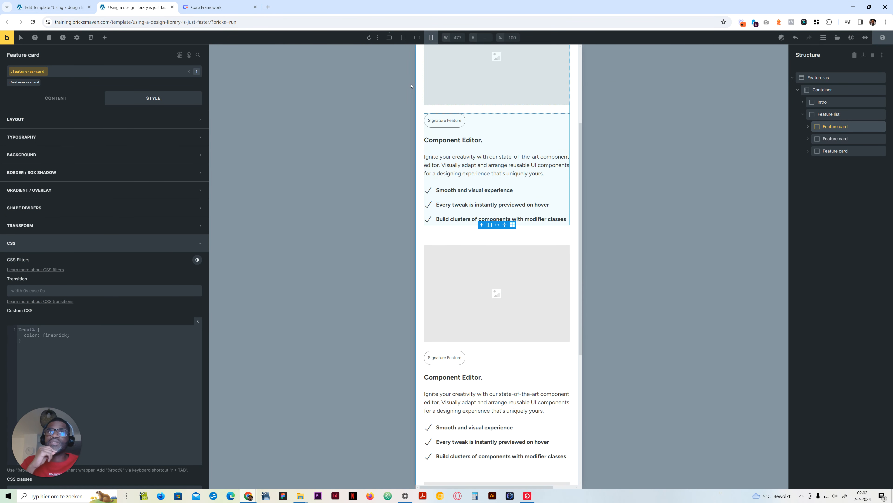
left_click(389, 37)
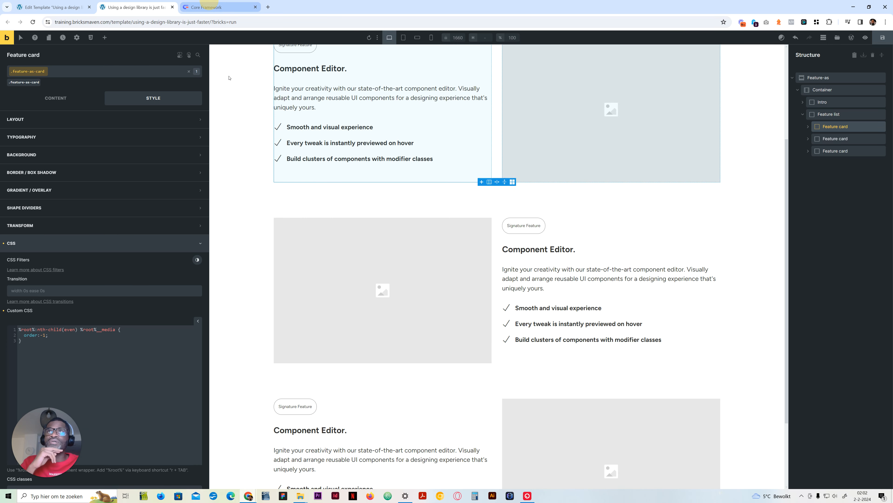
- Compare the desktop layout of the three alternating feature cards with the original section on the Core Framework page
left_click(209, 7)
scroll(359, 359, "down", 5)
scroll(358, 359, "up", 5)
left_click(135, 7)
scroll(349, 246, "up", 2)
scroll(364, 225, "down", 5)
scroll(317, 373, "down", 1)
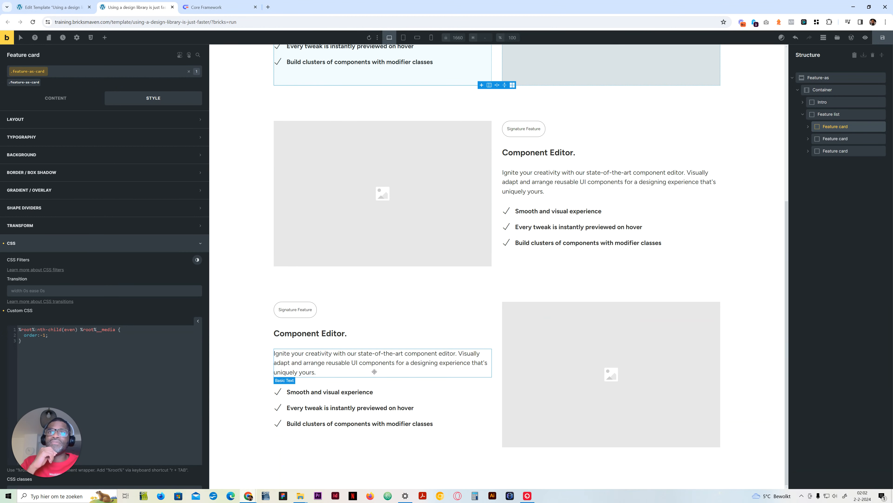
- Check the section's intro and cards at the mobile landscape, mobile portrait and tablet portrait breakpoints
left_click(417, 38)
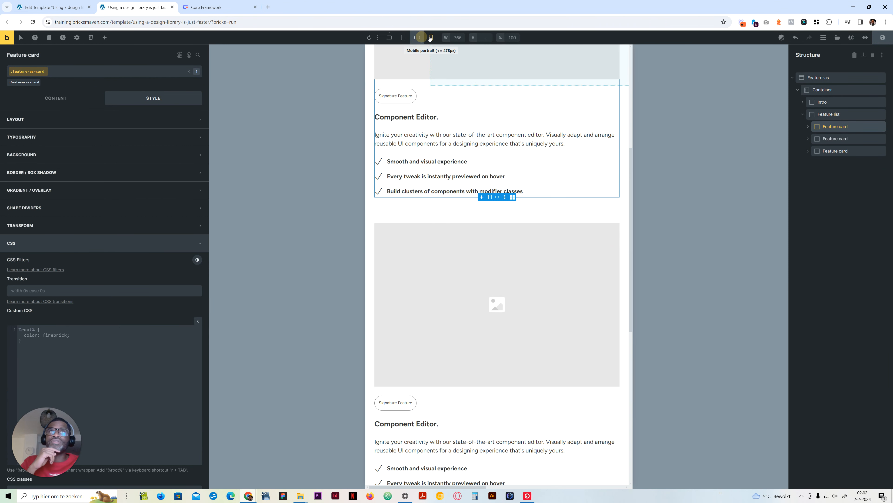
left_click(431, 38)
scroll(457, 246, "up", 7)
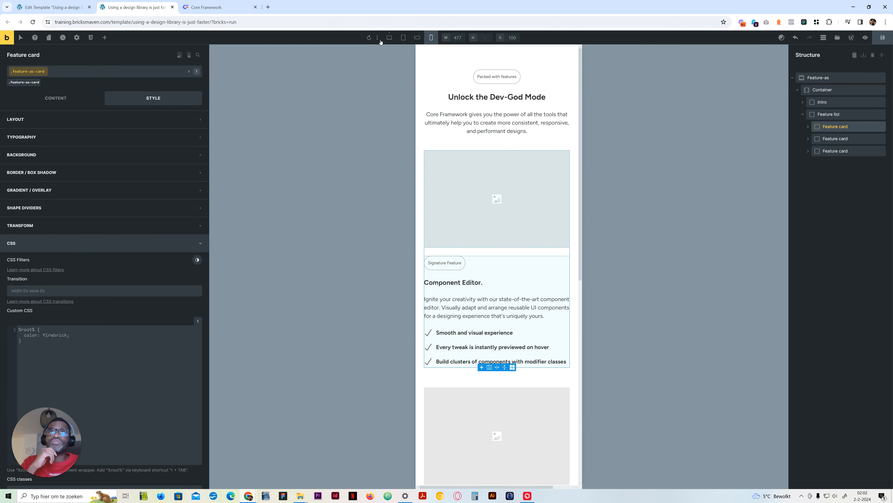
left_click(415, 37)
left_click(403, 38)
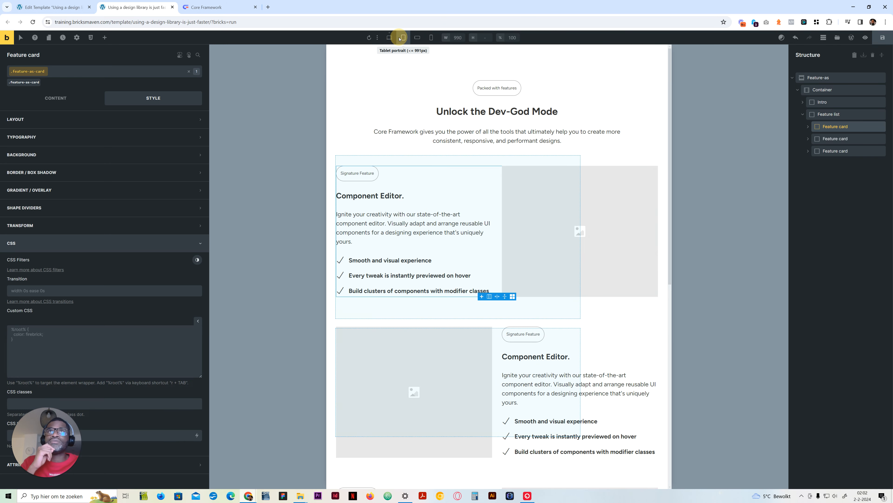
left_click(419, 38)
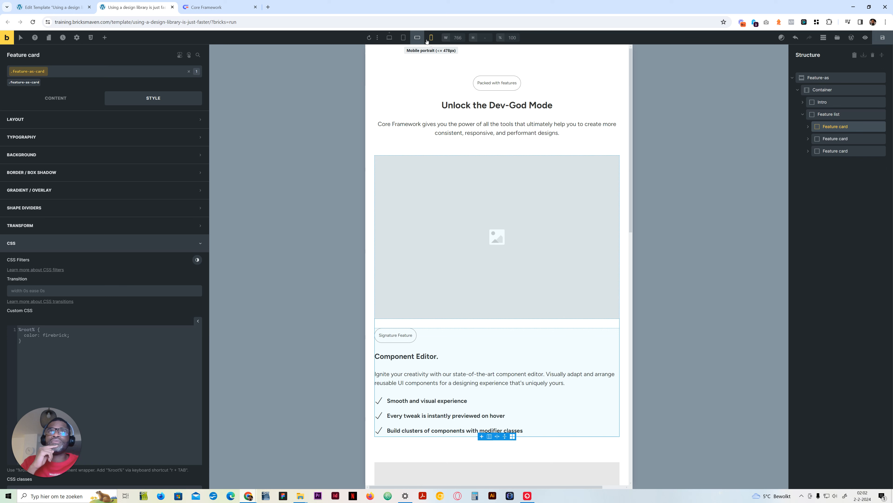
- Left-align the text and set the cross-axis alignment to start on the .feature-as__intro class at the mobile portrait breakpoint
left_click(430, 40)
left_click(442, 79)
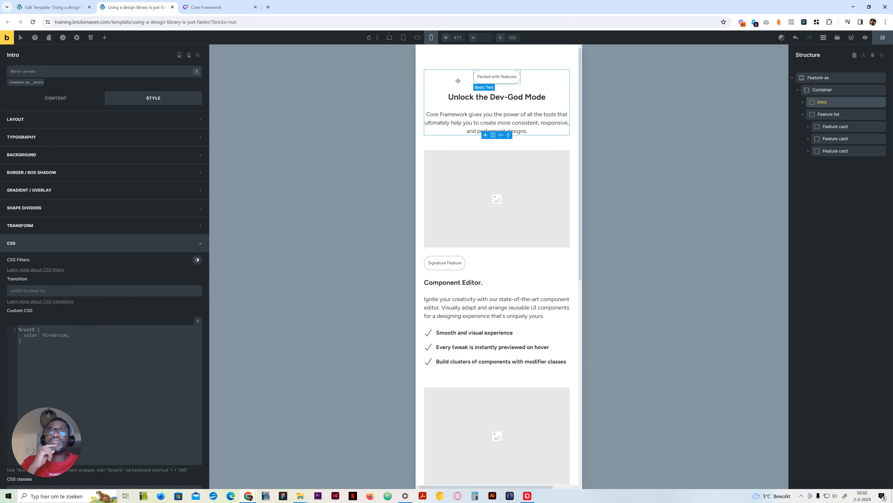
left_click(25, 81)
left_click(56, 98)
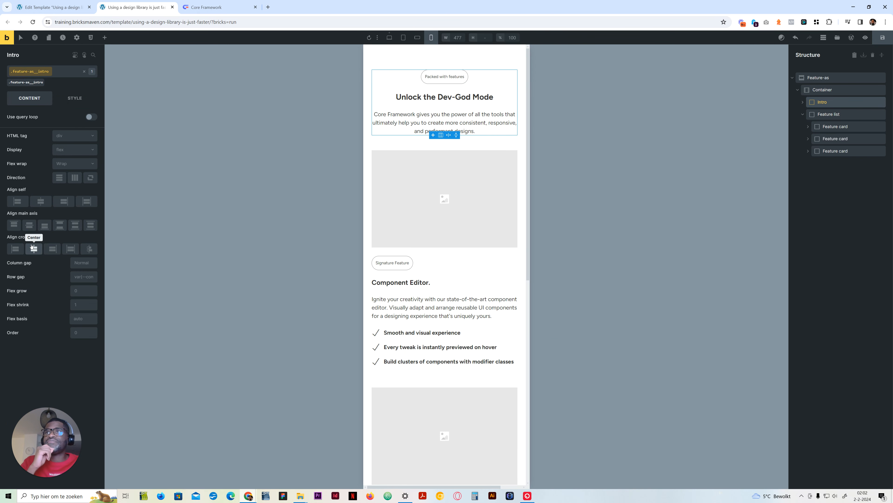
left_click(75, 98)
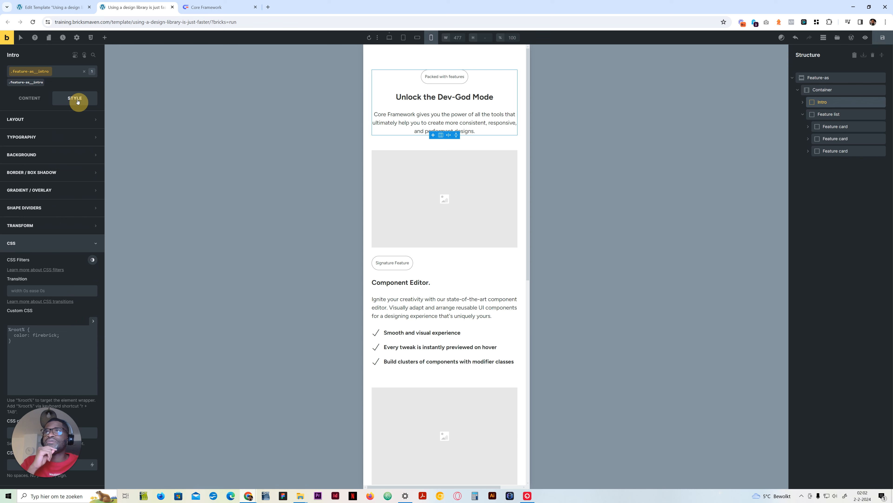
left_click(49, 136)
left_click(17, 192)
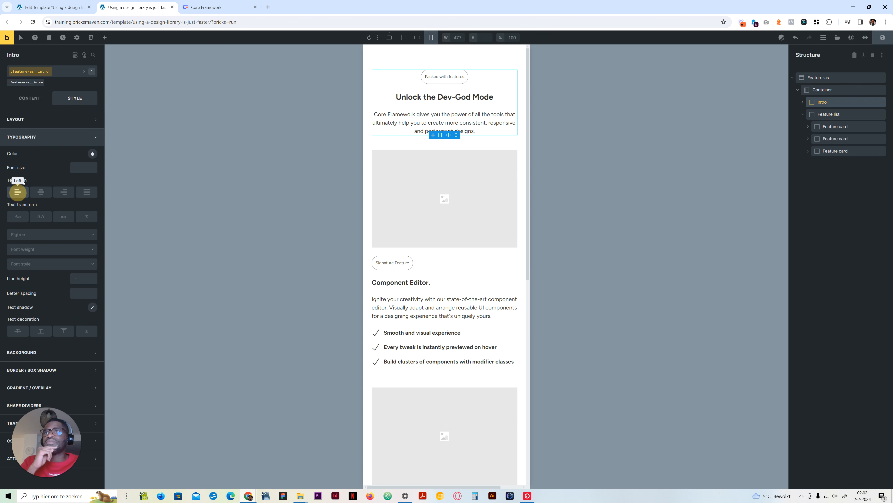
left_click(30, 102)
left_click(15, 249)
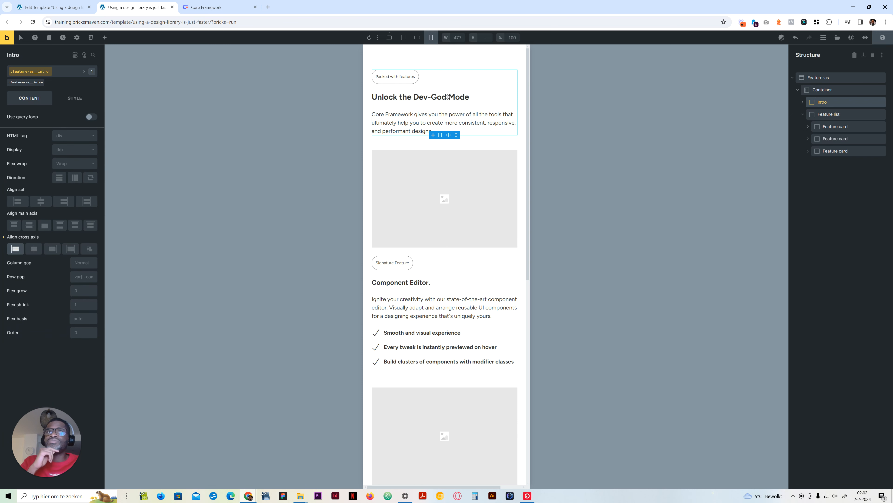
- Review the mobile portrait layout with its intro, compare it with mobile landscape, and return to the desktop view
scroll(398, 348, "down", 4)
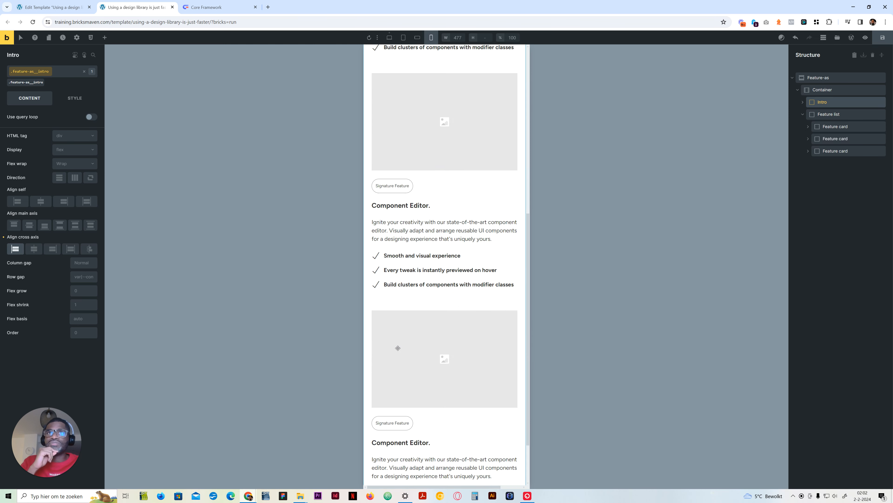
scroll(371, 368, "up", 4)
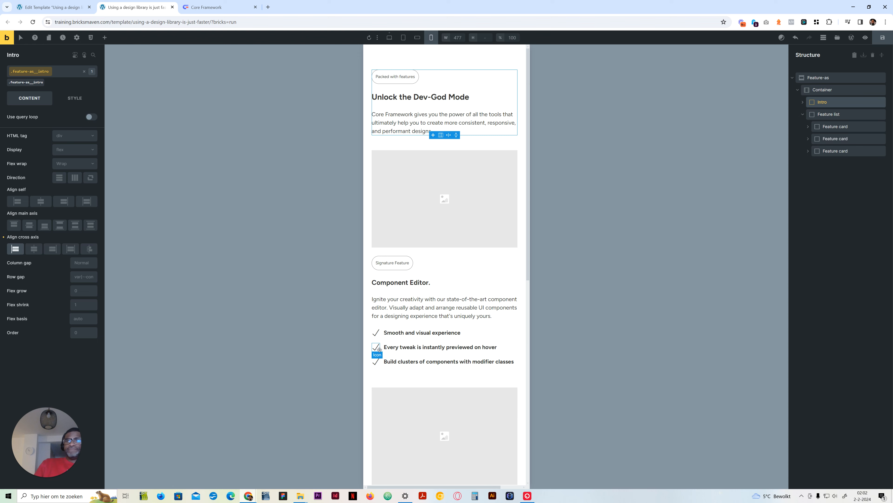
left_click(419, 39)
left_click(431, 38)
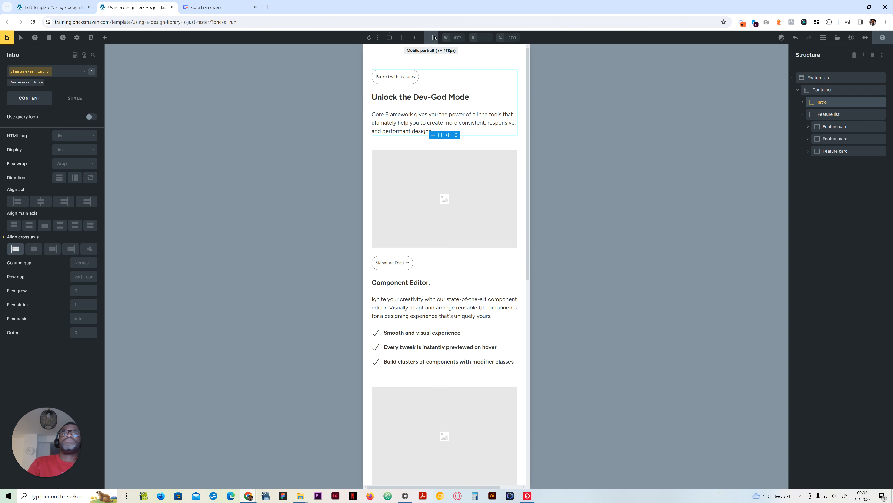
left_click(390, 38)
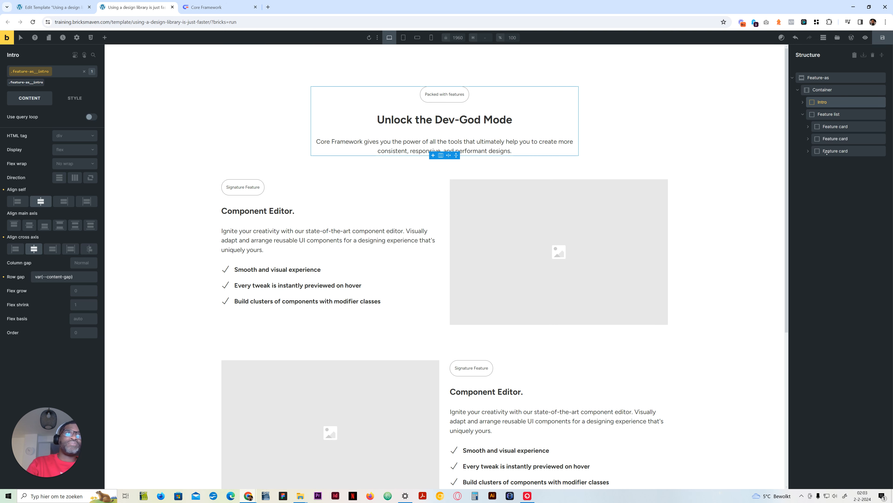
- Collapse the Feature-as section in the structure tree, and take a brief look at the template library
left_click(792, 80)
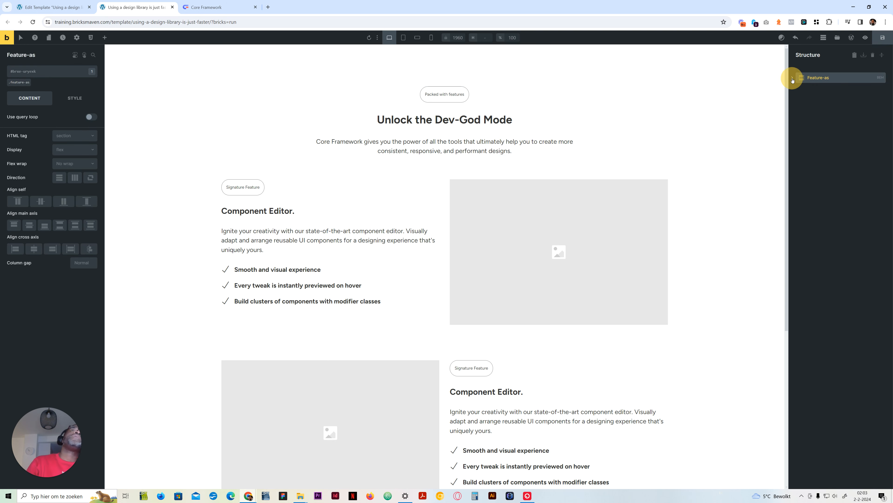
left_click(833, 44)
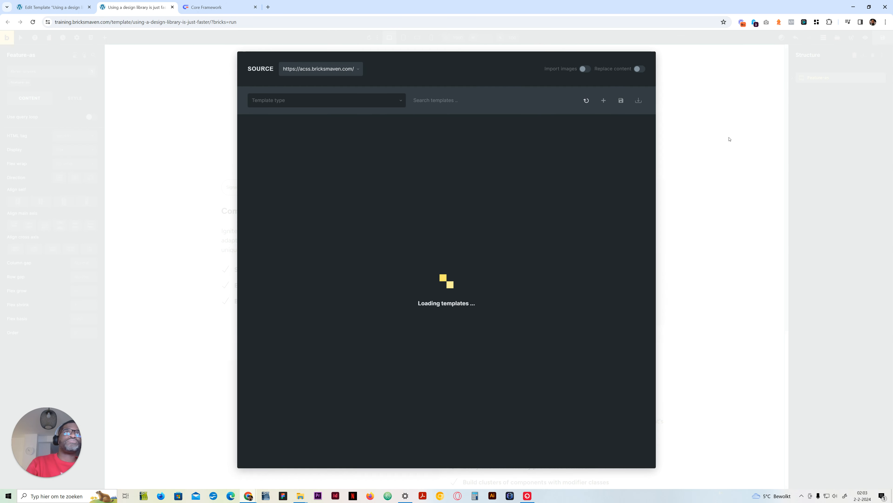
left_click(728, 136)
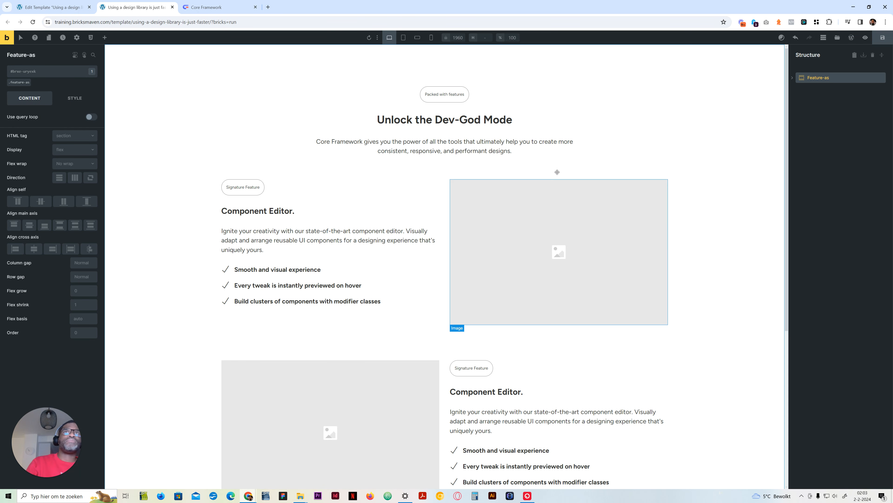
- Open the Alpha Library in the Mavenbricks side panel and filter its sections by Feature
left_click(817, 22)
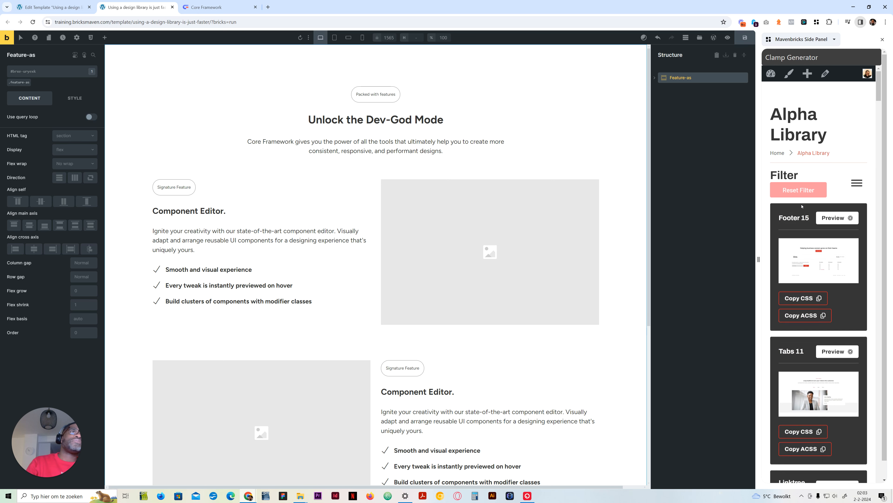
scroll(842, 187, "down", 3)
scroll(849, 211, "up", 3)
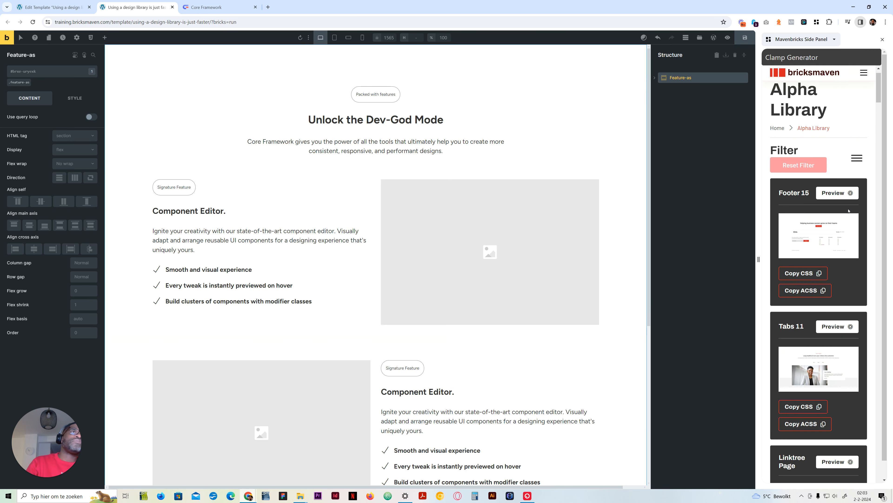
left_click(857, 153)
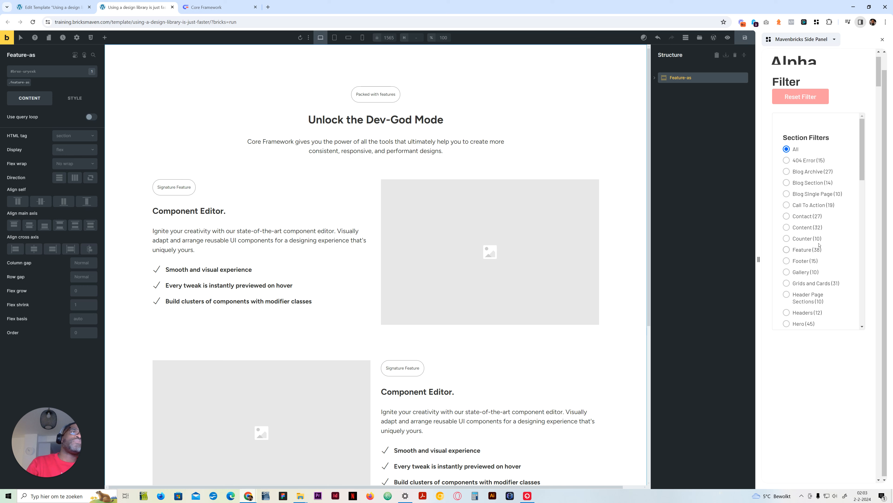
scroll(819, 200, "down", 2)
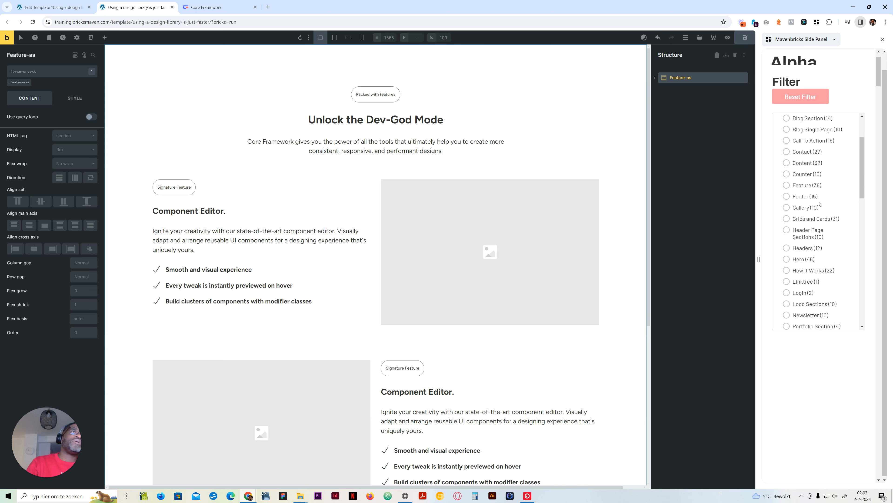
left_click_drag(756, 213, 708, 213)
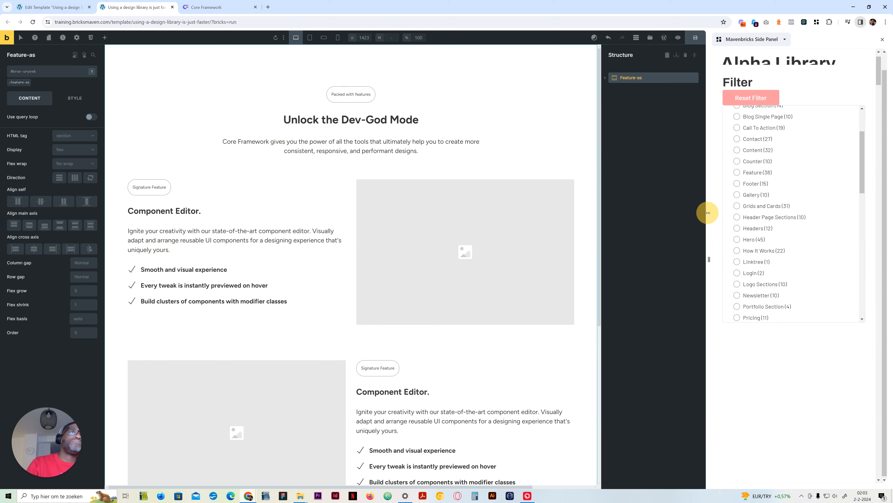
left_click(737, 172)
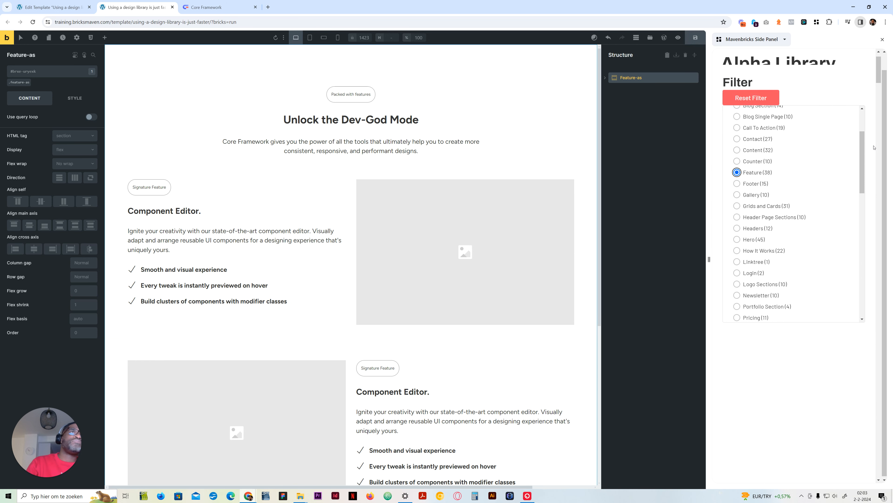
scroll(874, 150, "down", 2)
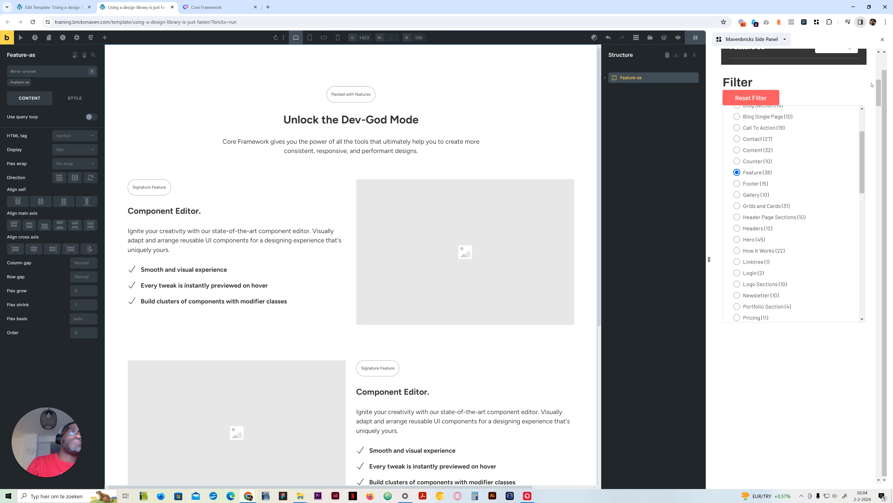
- Widen the library side panel, reset its section filter to All, and close the panel
left_click_drag(710, 178, 680, 182)
scroll(874, 146, "up", 3)
scroll(841, 208, "up", 5)
left_click(807, 92)
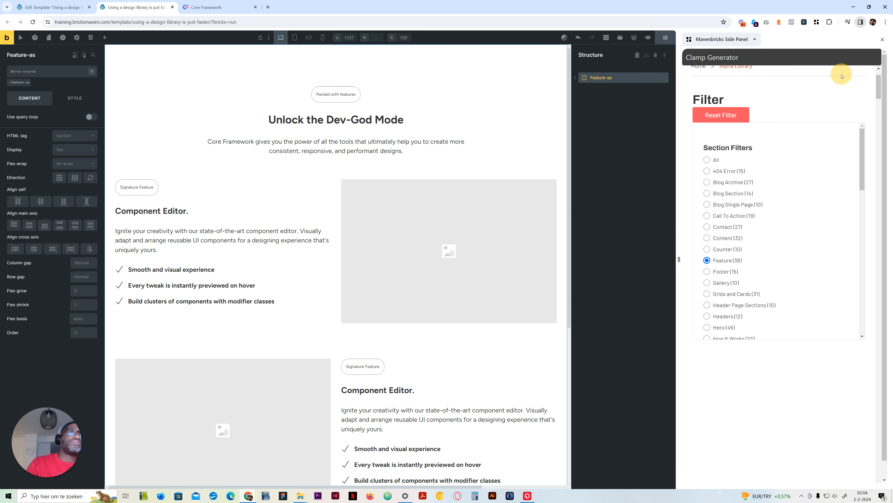
left_click(745, 110)
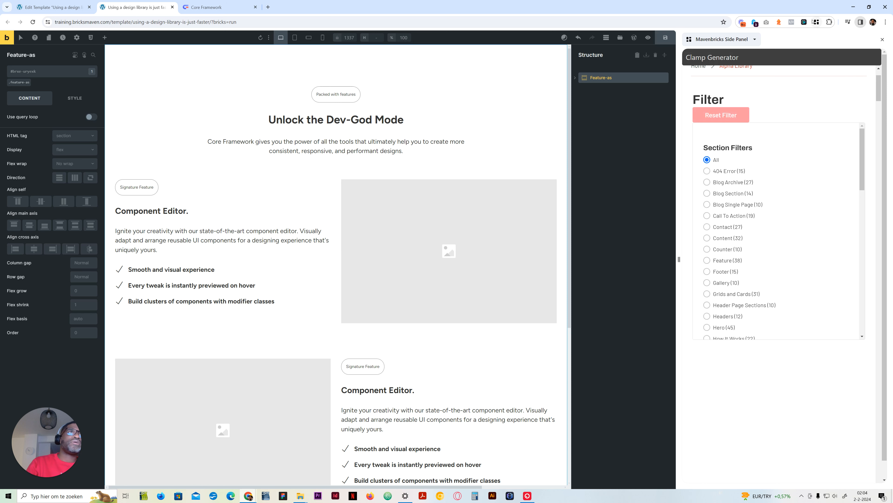
left_click(884, 40)
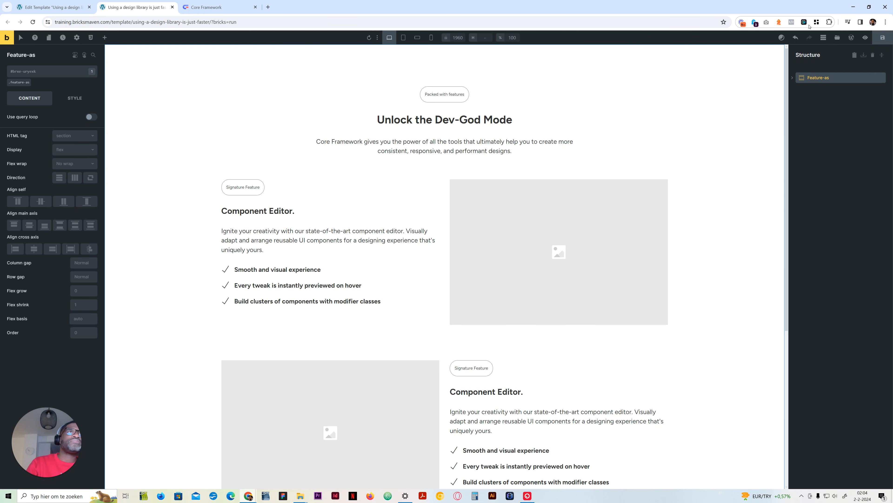
- Reopen the Alpha Library side panel and examine its section filters and template list
left_click(817, 22)
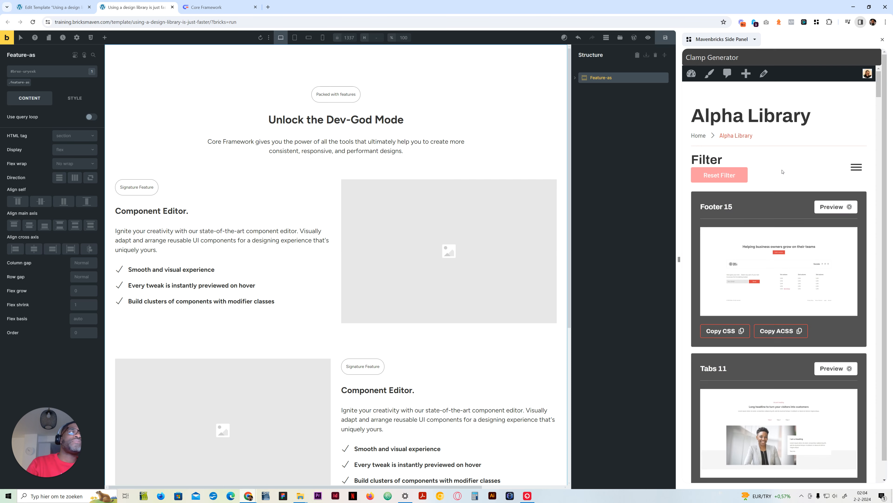
left_click(856, 167)
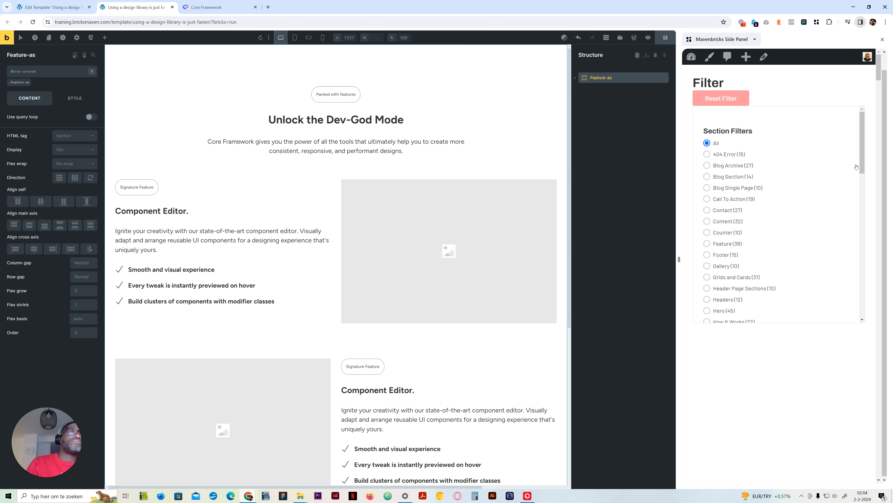
scroll(870, 153, "down", 3)
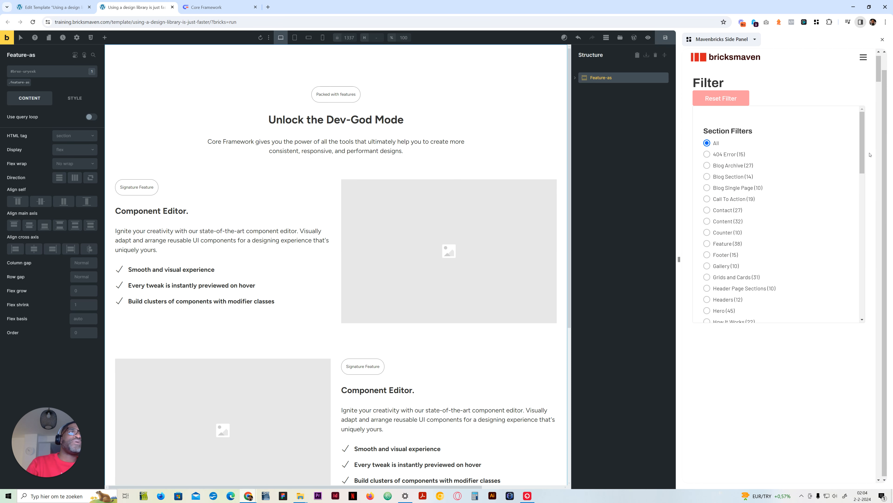
left_click(859, 51)
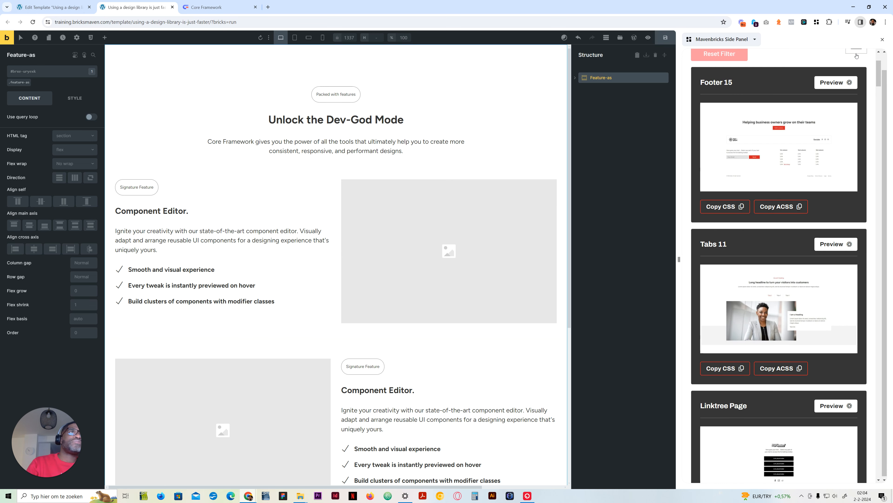
scroll(832, 127, "up", 2)
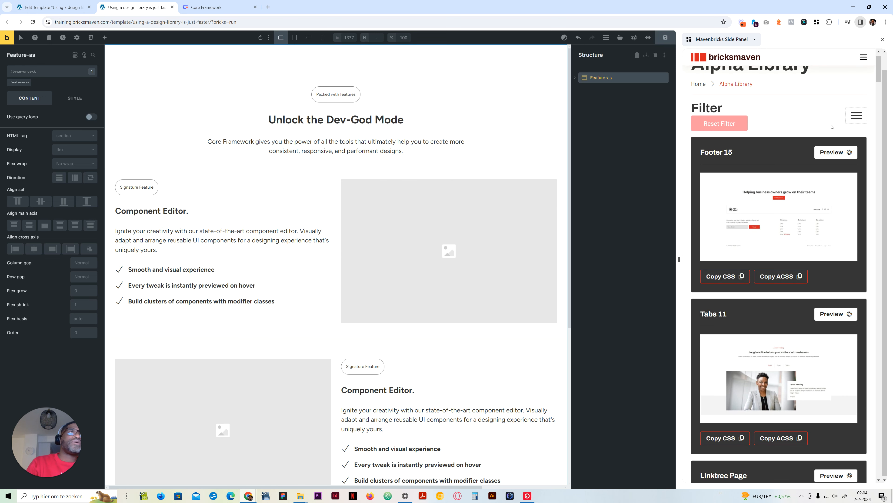
- Filter the Alpha Library sections by Feature and close the filter list
left_click(855, 115)
scroll(731, 211, "down", 2)
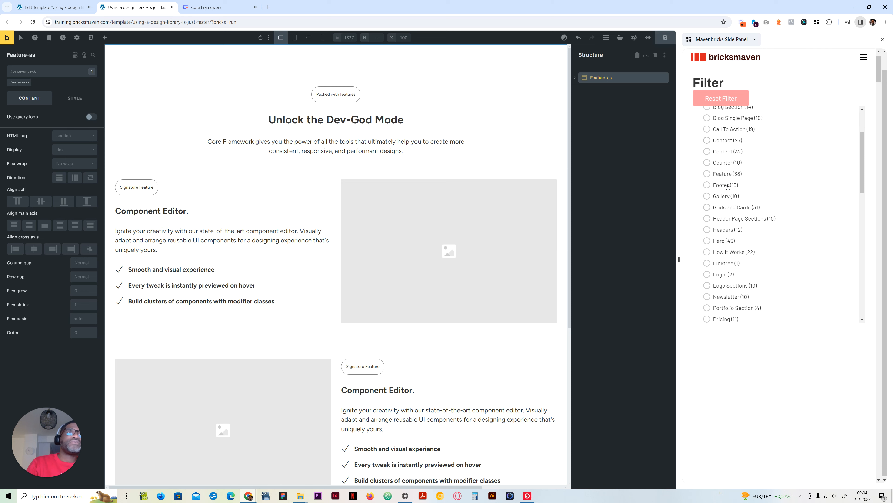
left_click(716, 174)
scroll(844, 148, "up", 2)
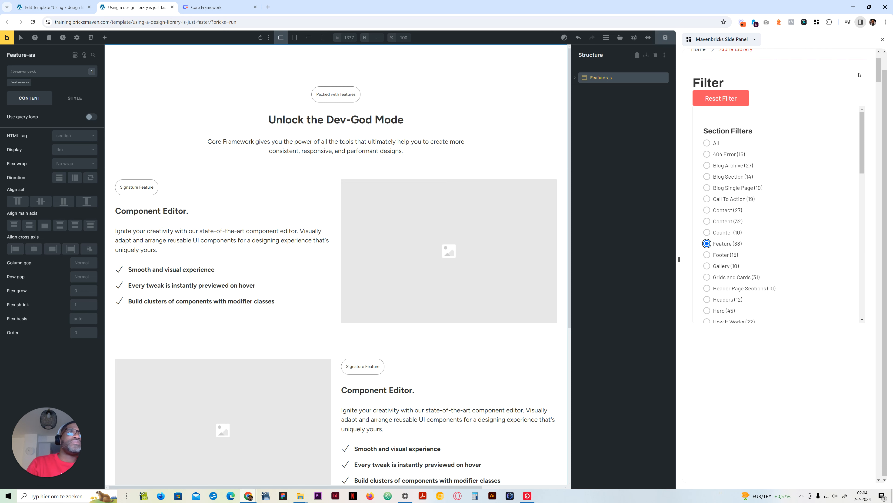
left_click(860, 51)
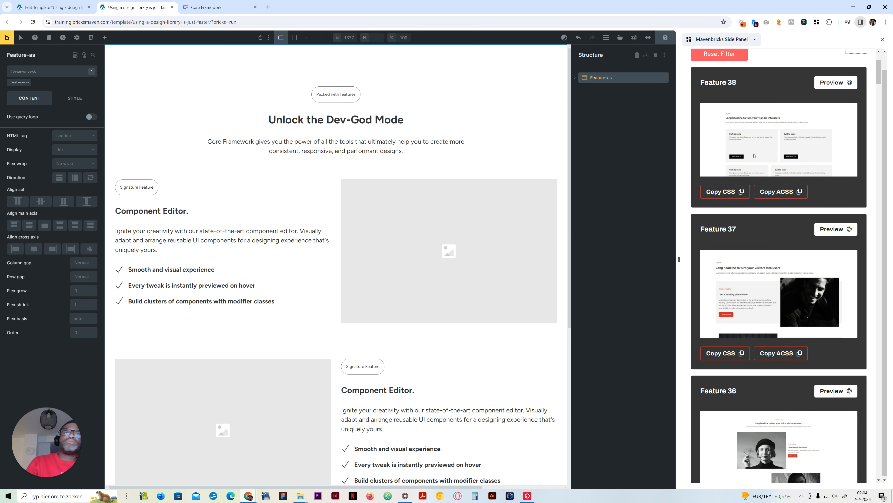
- Find the Feature 3 template with alternating image and text rows and copy its ACSS version
scroll(874, 87, "down", 4)
left_click_drag(879, 81, 865, 394)
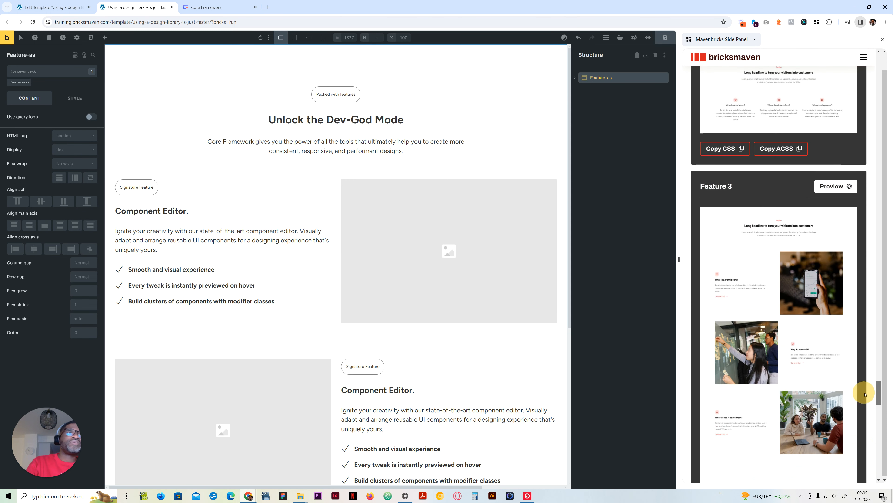
scroll(844, 352, "down", 3)
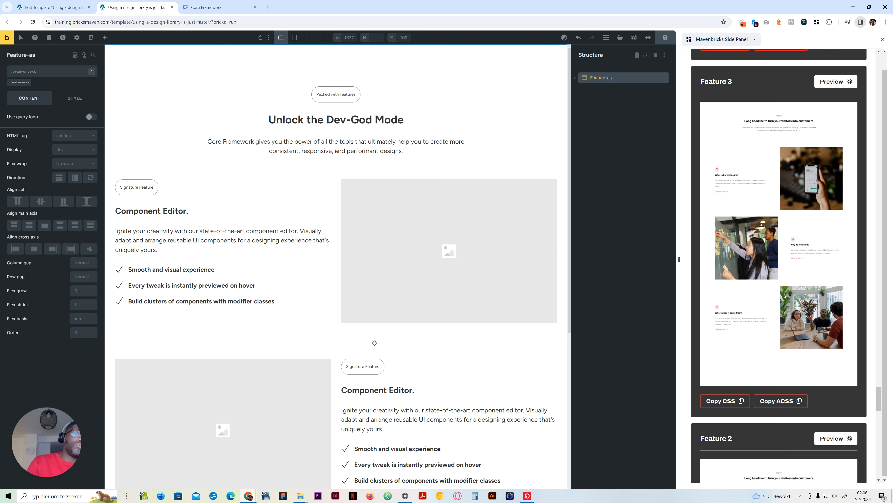
scroll(790, 264, "down", 4)
left_click(789, 264)
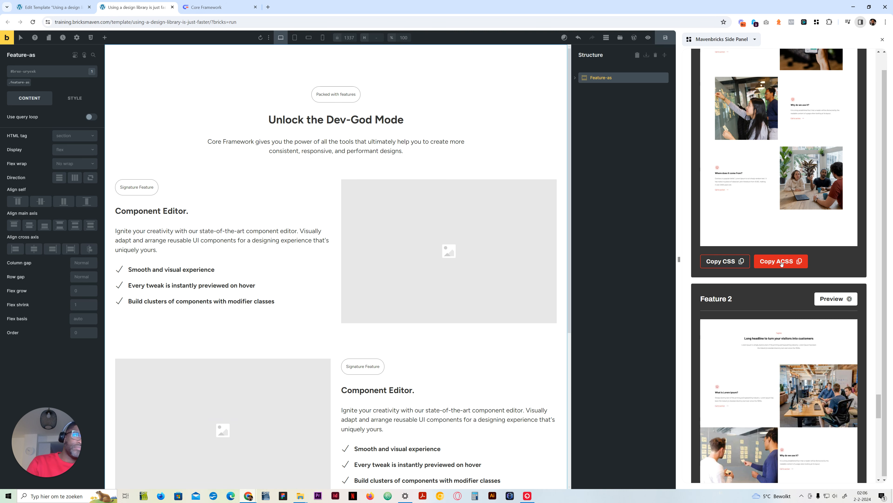
- Close the library side panel and paste the copied section below Feature-as, collapsed in the structure tree
left_click(883, 39)
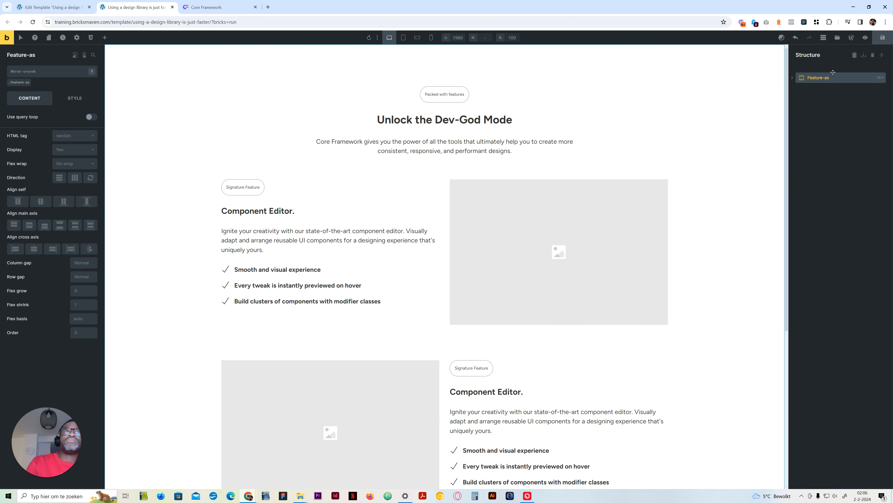
left_click(826, 97)
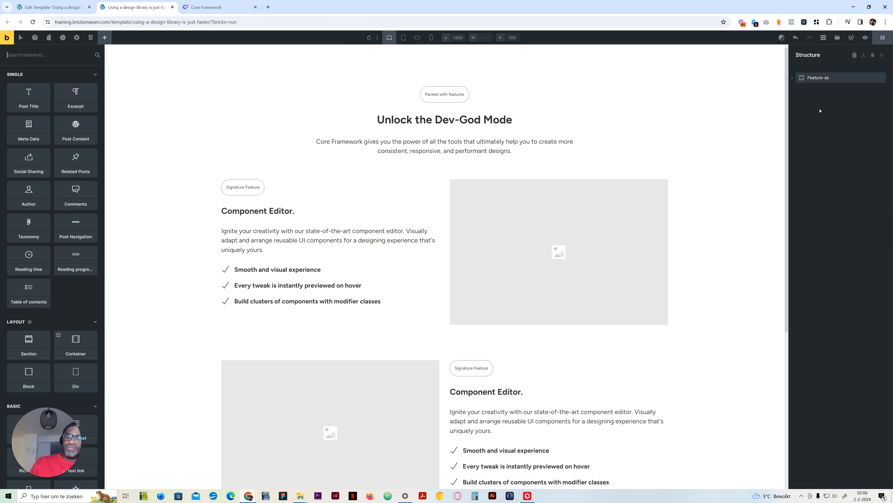
key("ctrl+v")
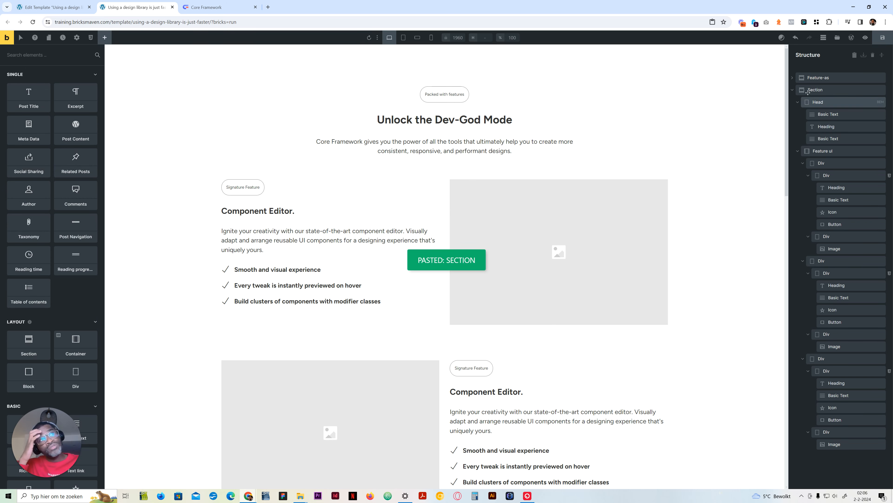
left_click(793, 91)
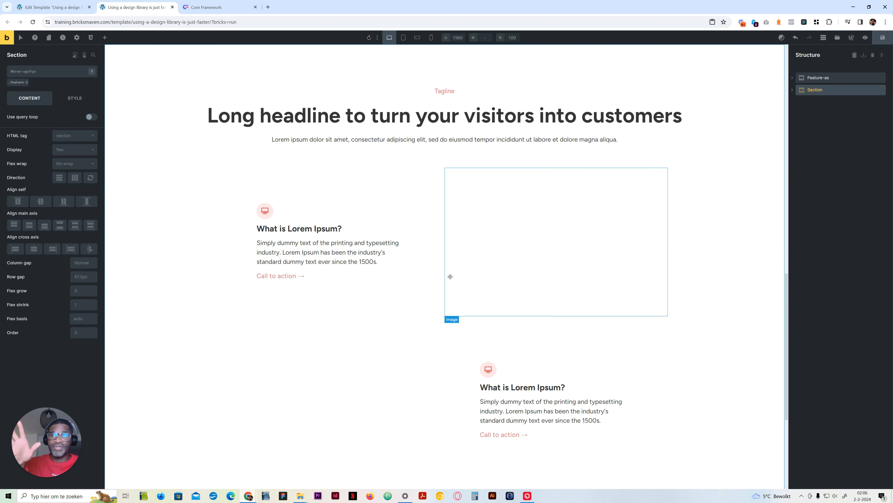
scroll(389, 283, "up", 5)
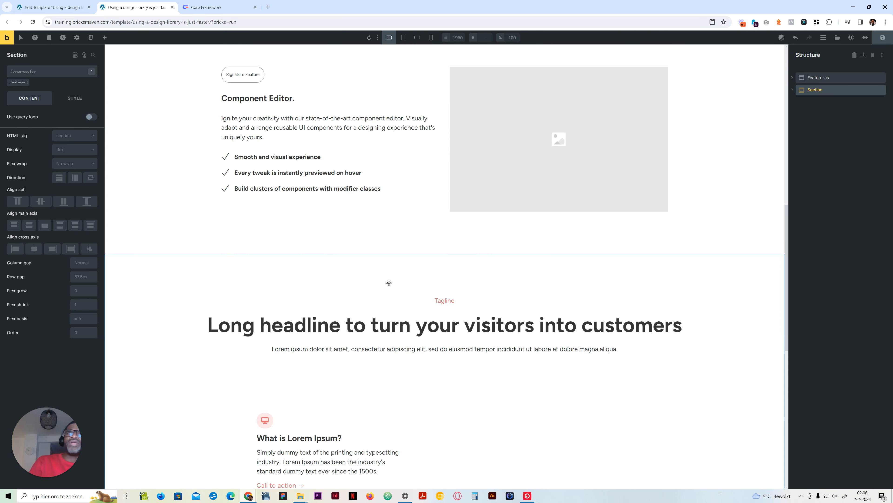
scroll(385, 289, "down", 12)
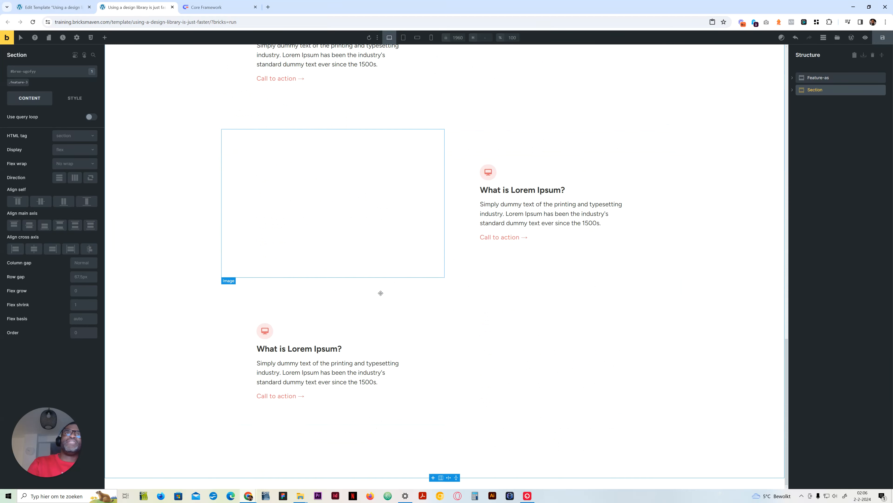
scroll(389, 304, "up", 8)
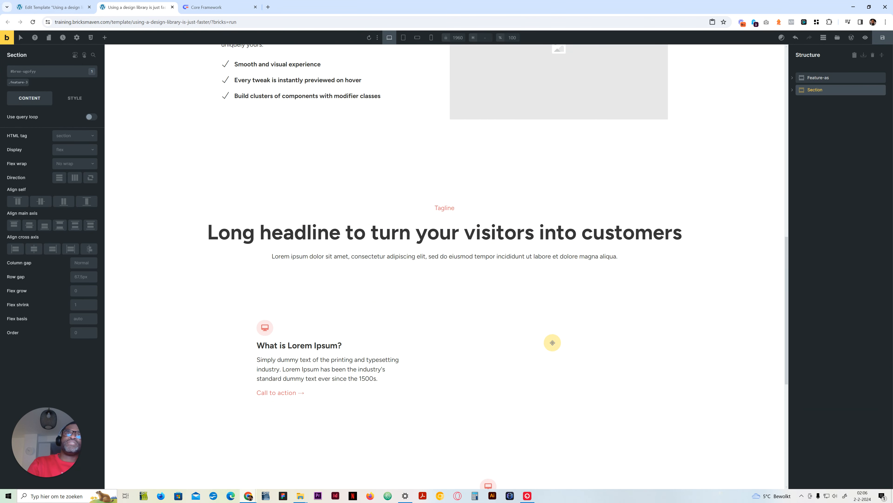
- Copy the external placeholder image URL from the last Component Editor card's image
left_click(552, 343)
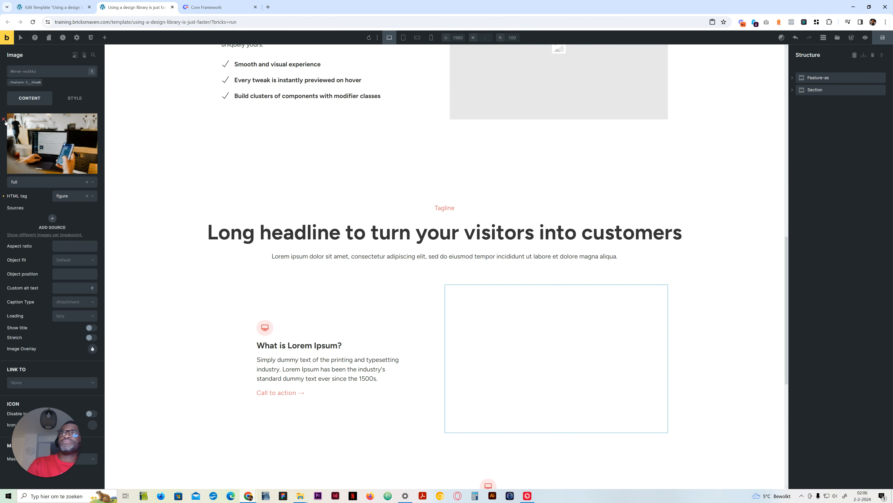
scroll(345, 213, "up", 4)
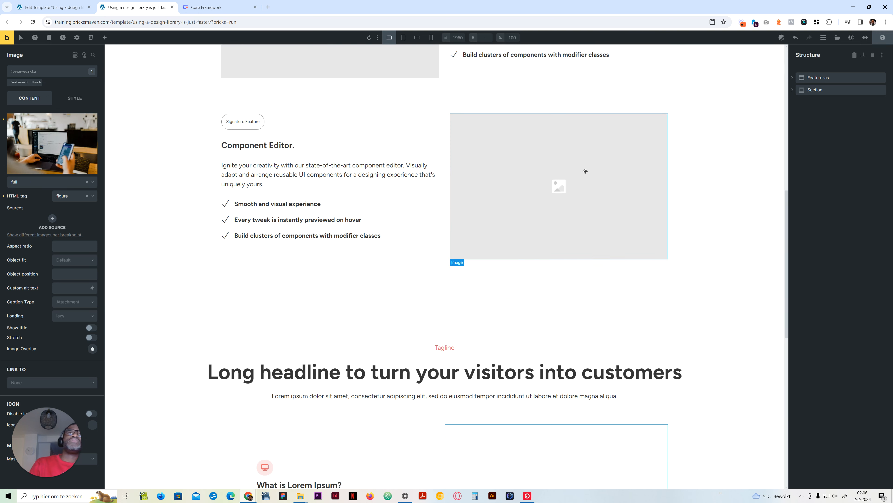
left_click(583, 171)
left_click(31, 188)
key("ctrl+a")
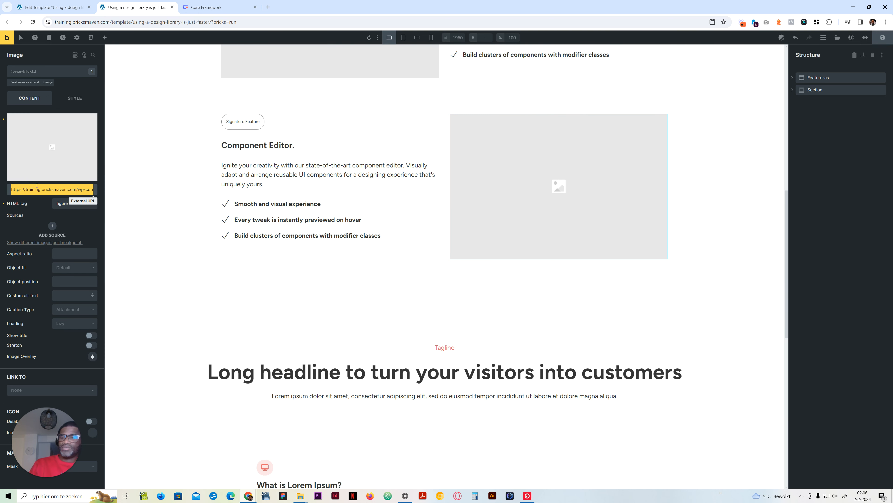
- Replace the first row's image in the pasted section with the copied Placeholder-image-large.jpg URL
scroll(481, 348, "down", 4)
left_click(522, 329)
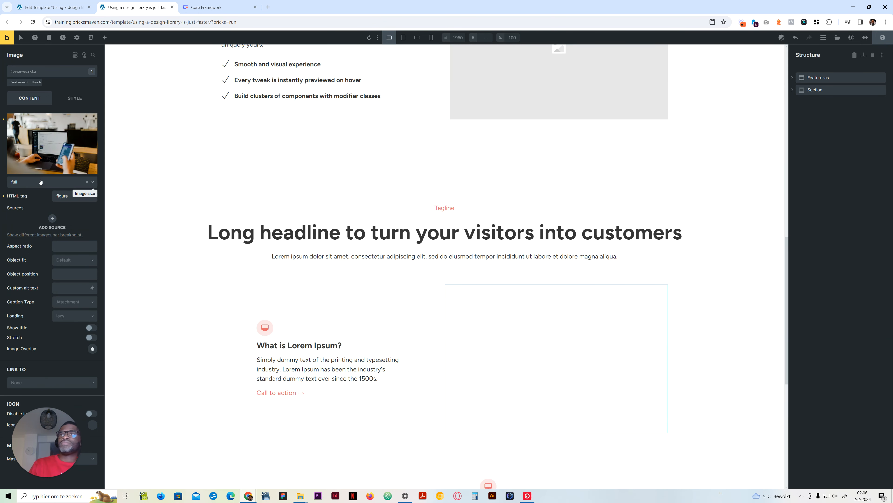
left_click(93, 117)
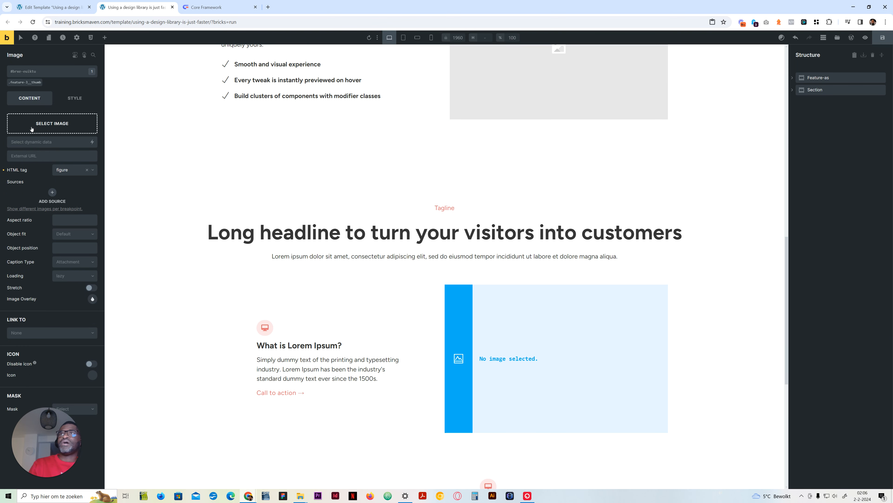
left_click(42, 157)
key("ctrl+v")
- Remove the second row's sneaker image and use the copied placeholder URL as its external source
scroll(364, 301, "down", 8)
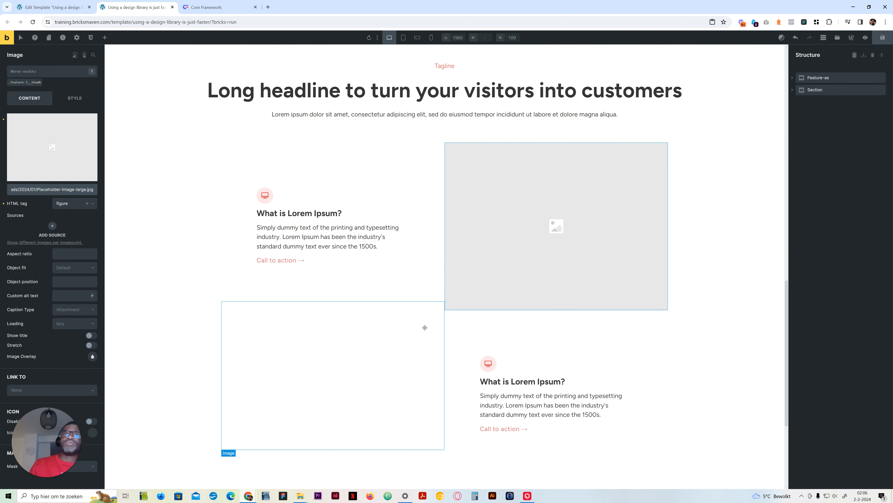
left_click(44, 148)
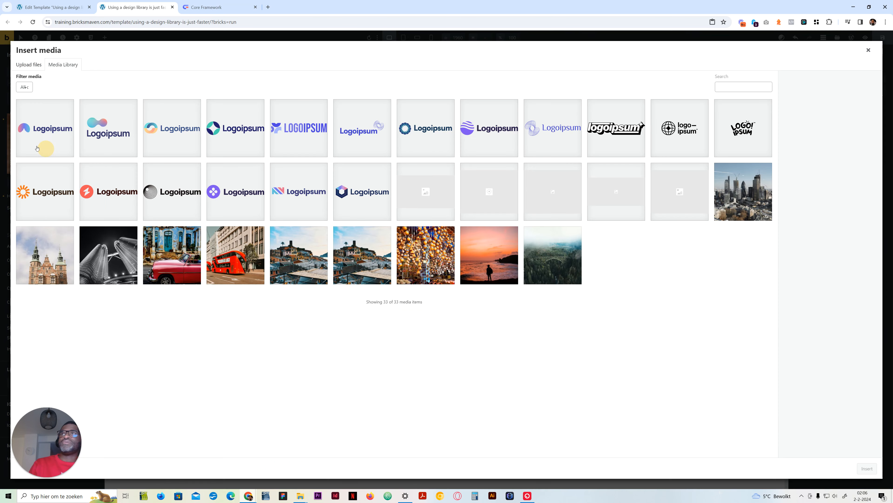
left_click(6, 86)
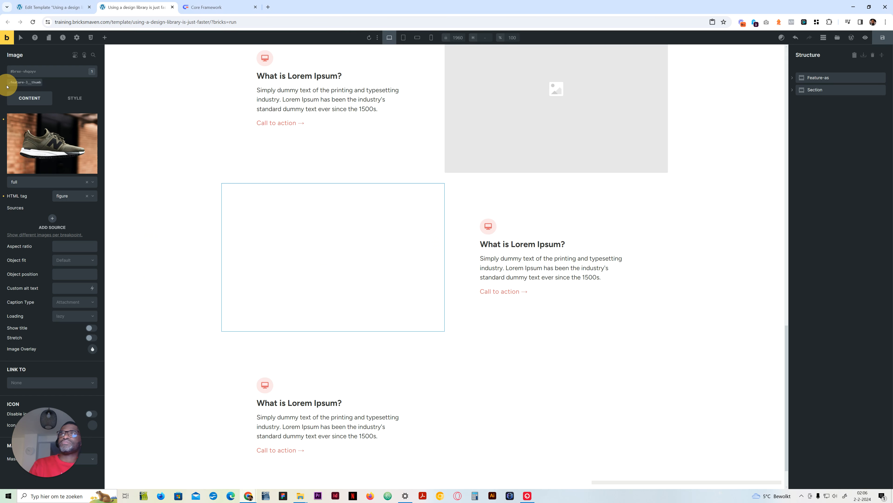
left_click(4, 118)
left_click(36, 156)
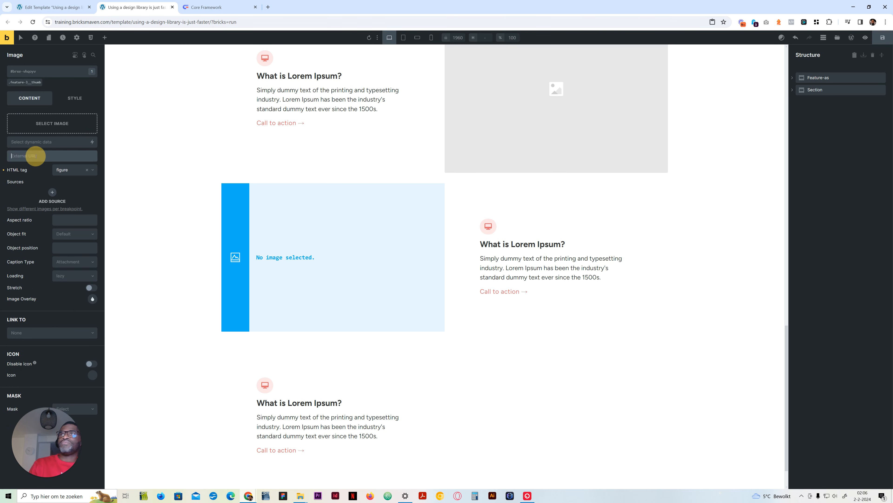
key("ctrl+v")
- Remove the third row's image and use the copied placeholder URL as its external source
scroll(426, 356, "down", 2)
left_click(524, 325)
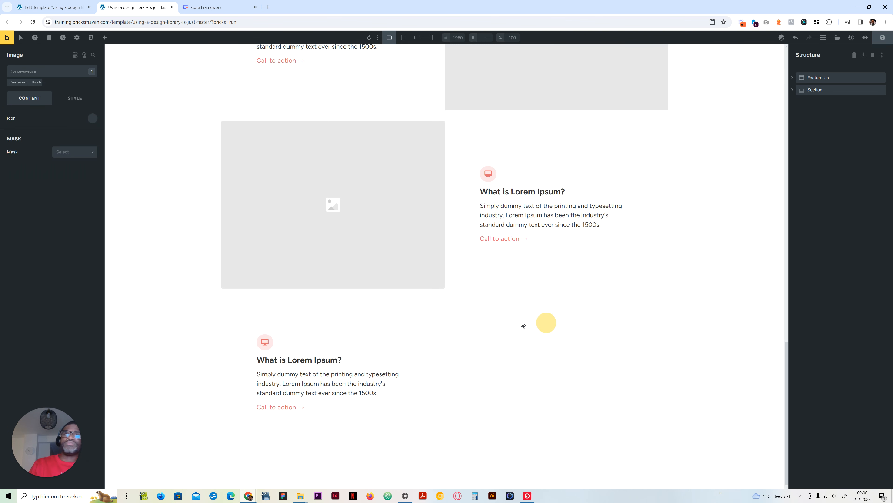
left_click(4, 120)
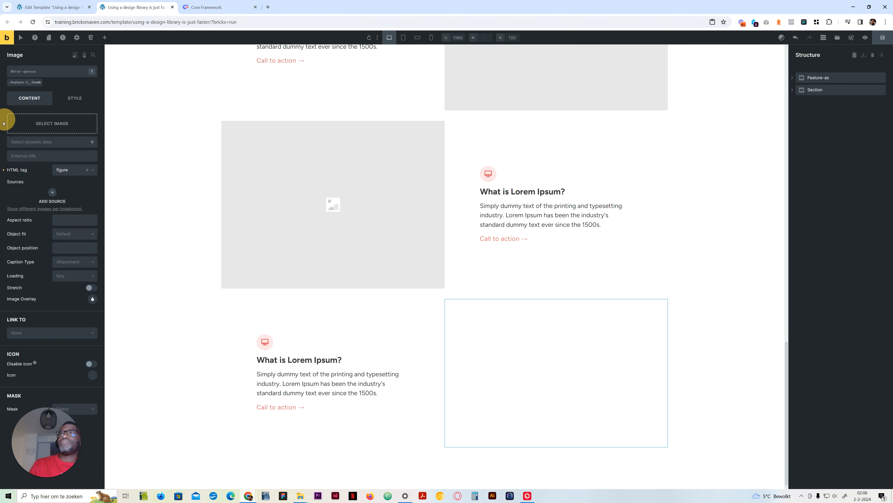
left_click(24, 155)
key("ctrl+v")
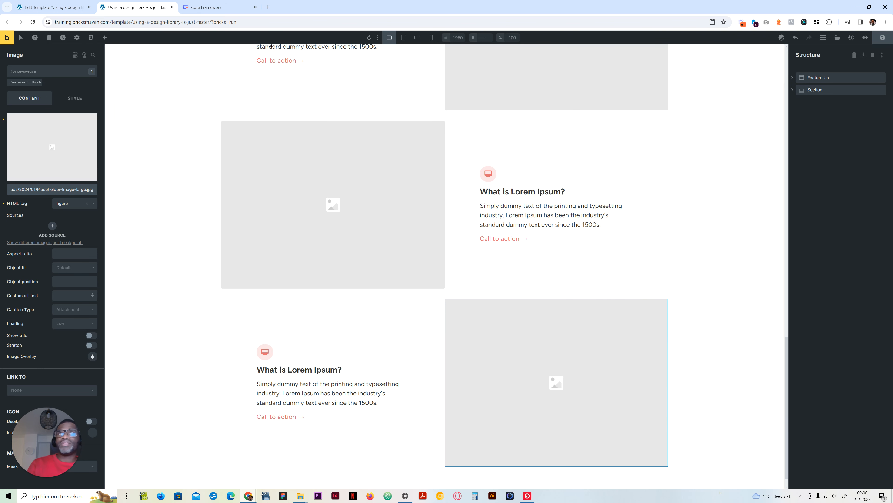
- Check the pasted section's layout at the tablet, mobile landscape and mobile portrait breakpoints, and return to the desktop view
left_click(404, 37)
left_click(417, 38)
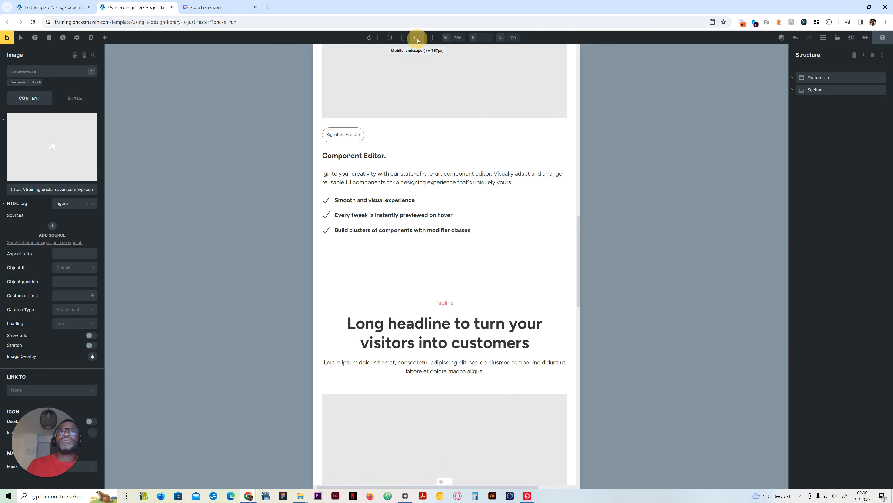
scroll(461, 249, "down", 6)
scroll(461, 249, "down", 15)
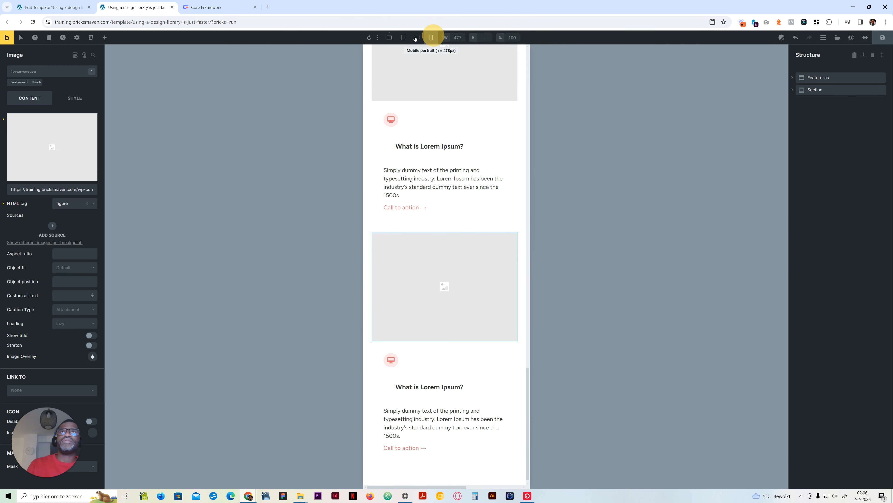
left_click(390, 37)
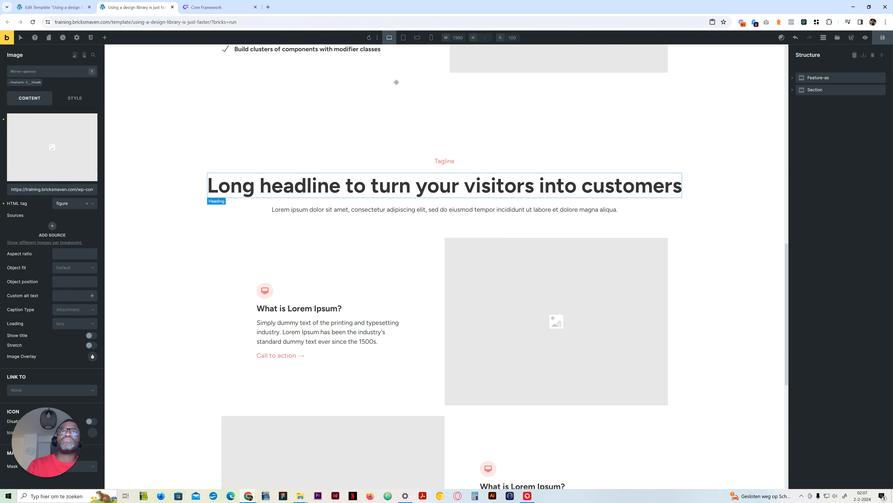
left_click(431, 38)
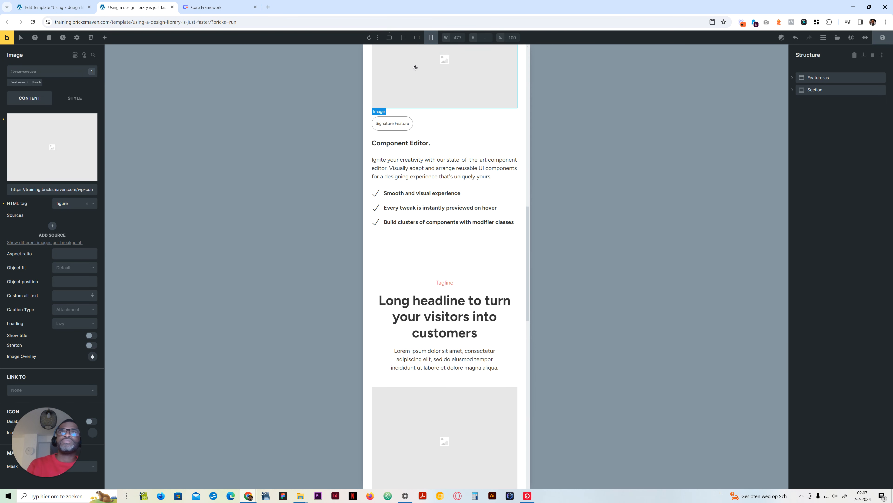
scroll(416, 72, "down", 15)
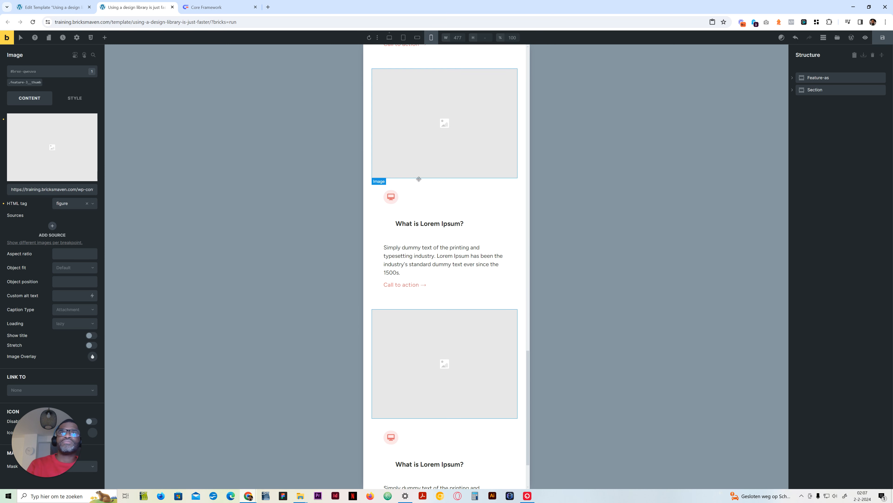
left_click(394, 197)
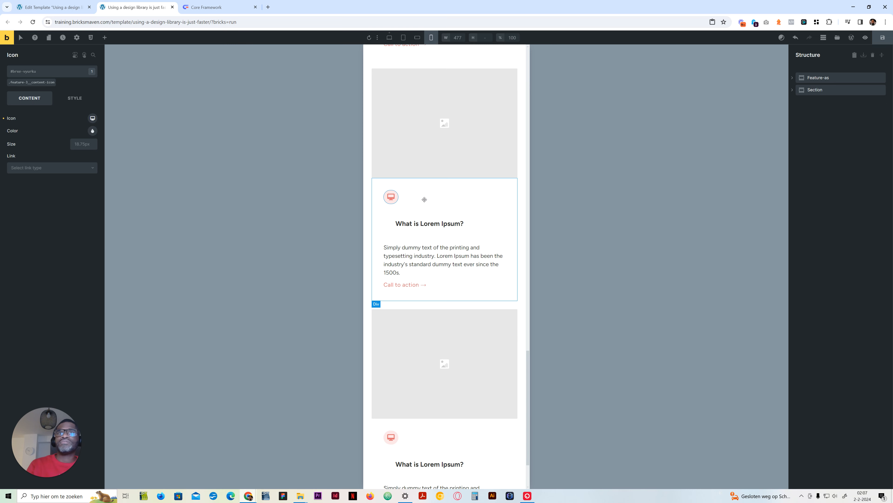
scroll(424, 211, "down", 3)
left_click(389, 37)
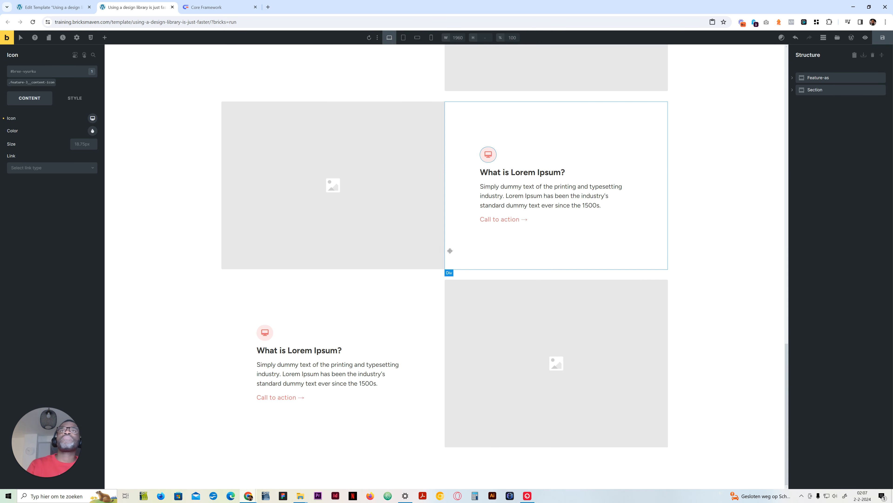
- Clear the linked padding on all sides of the .feature-3__content class, reached from the first row's text div in the pasted section
scroll(444, 255, "up", 5)
left_click(366, 98)
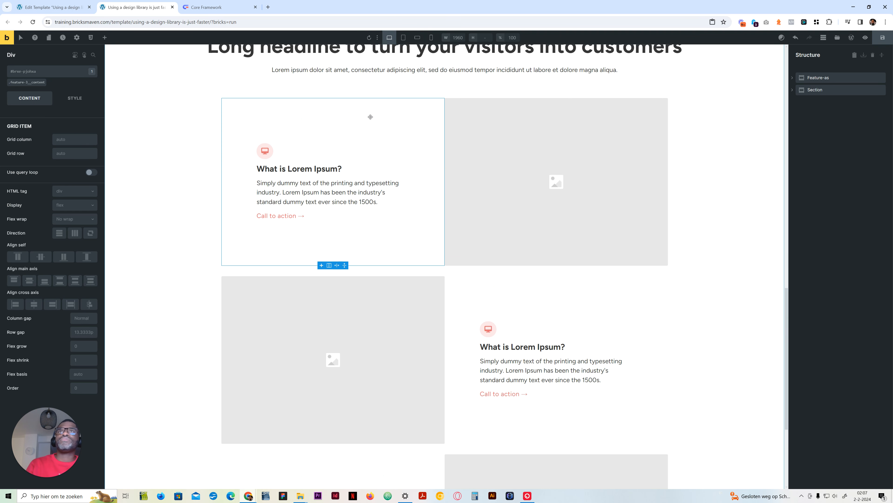
left_click(32, 83)
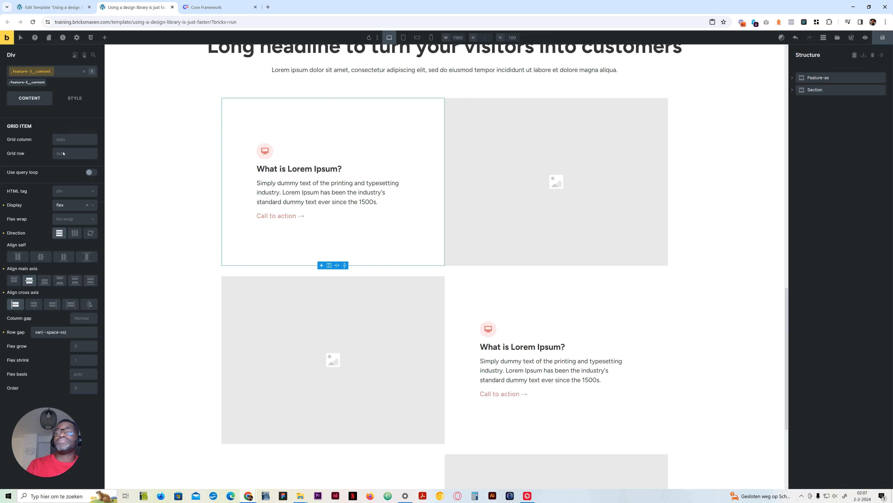
left_click(75, 98)
left_click(50, 118)
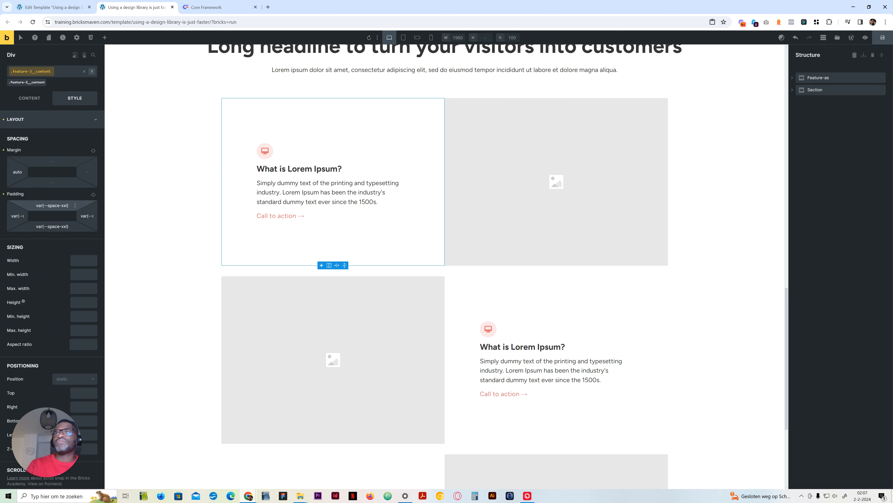
scroll(244, 211, "up", 10)
scroll(244, 210, "down", 5)
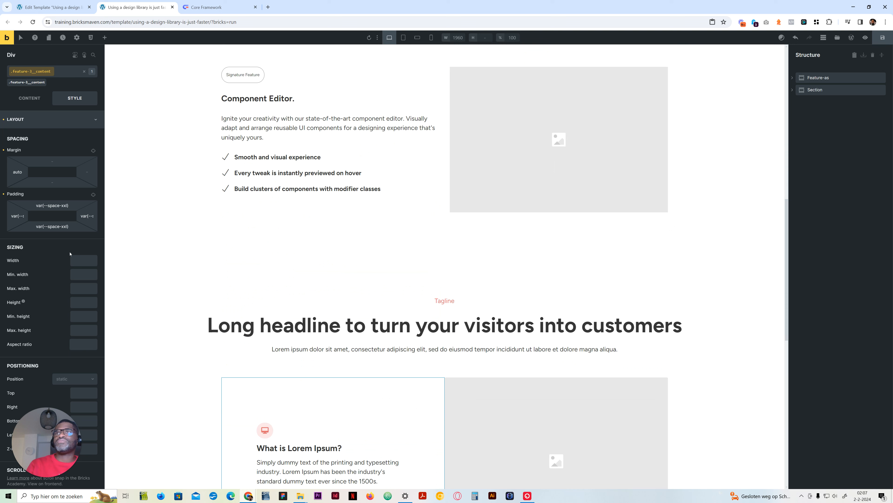
left_click(72, 205)
left_click(93, 195)
left_click(94, 196)
left_click_drag(73, 207, 21, 209)
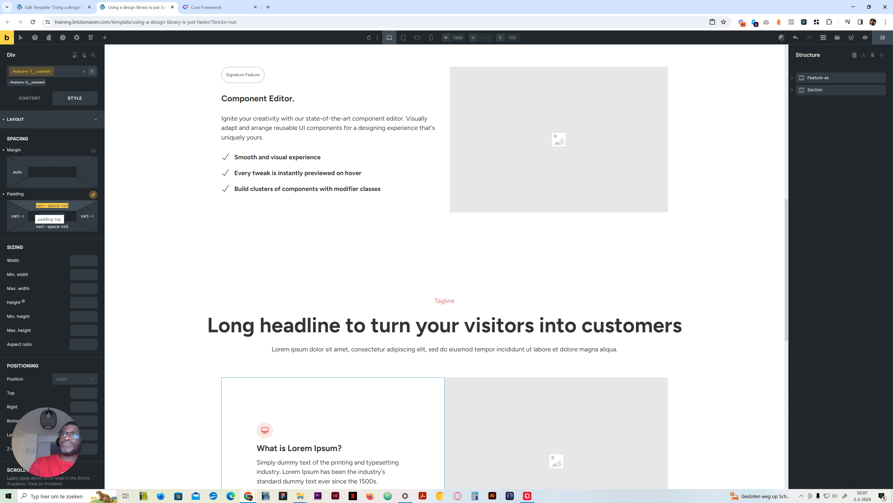
key("BackSpace")
scroll(281, 259, "down", 8)
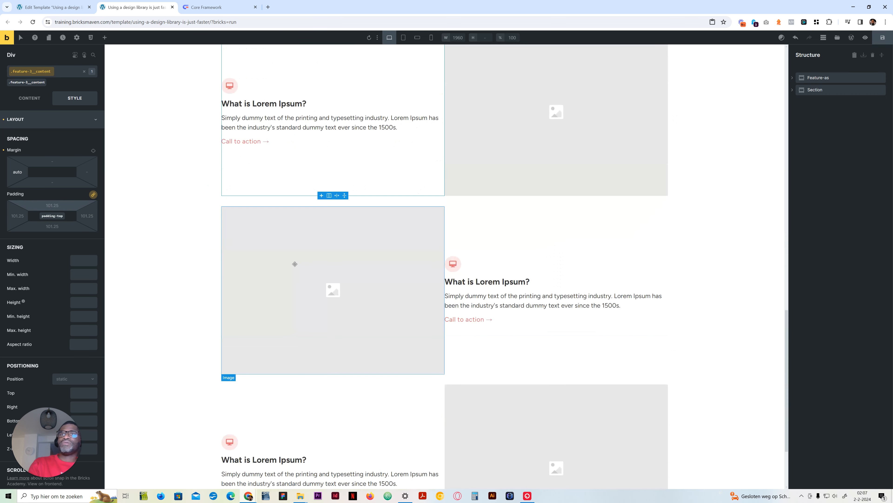
scroll(461, 312, "down", 3)
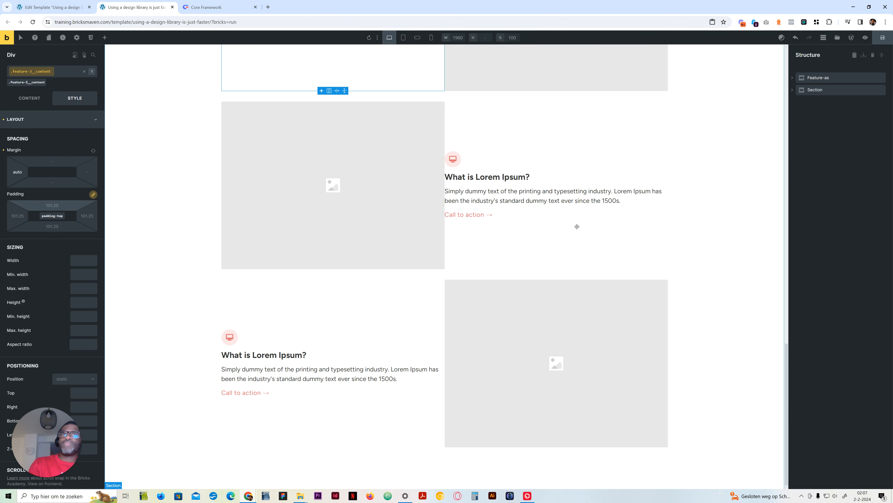
- Remove the auto left margin from the .feature-3__content class and go back to its content settings
scroll(470, 271, "up", 10)
scroll(471, 271, "up", 4)
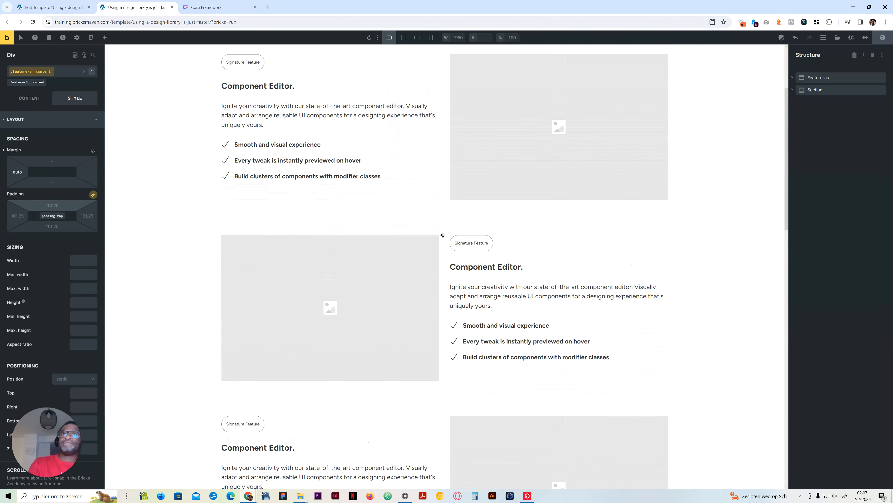
double_click(21, 172)
key("BackSpace")
scroll(340, 327, "down", 6)
scroll(340, 330, "down", 10)
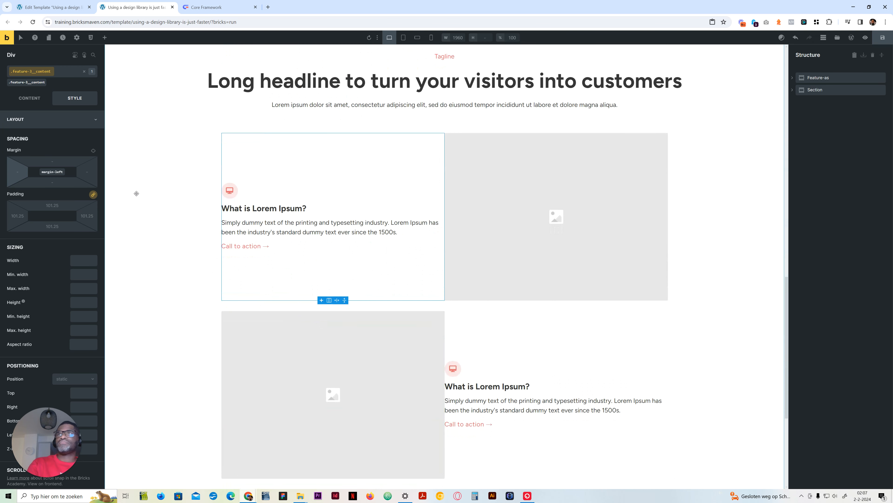
left_click(22, 120)
left_click(34, 119)
left_click(39, 120)
left_click(31, 100)
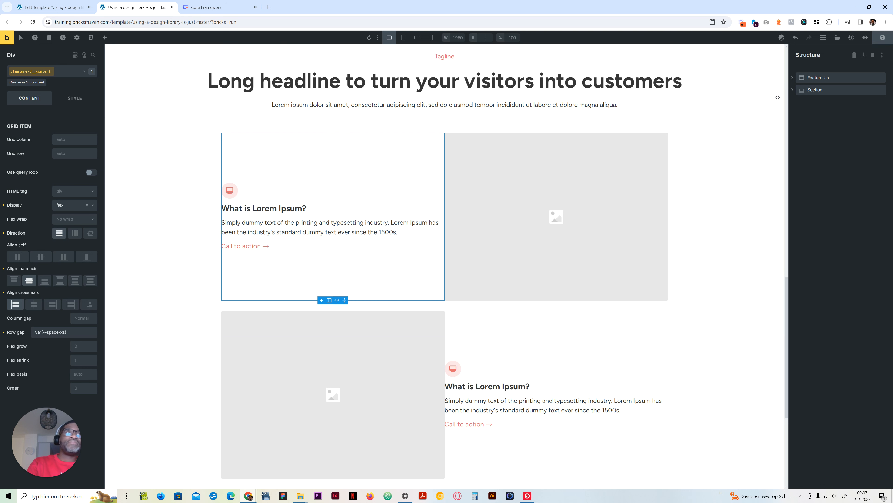
- In the structure, expand the pasted section, collapse the row divs inside Feature ul and select the first row's div with its children listed
left_click(815, 90)
left_click(798, 104)
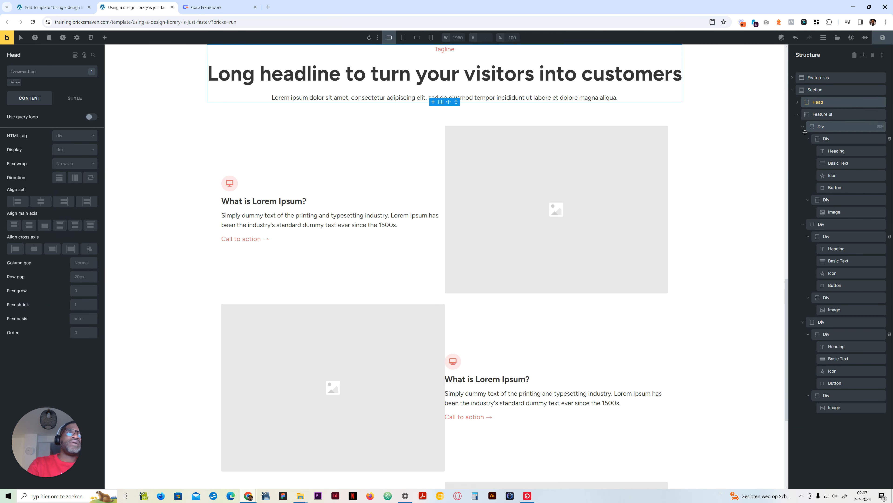
scroll(492, 158, "up", 3)
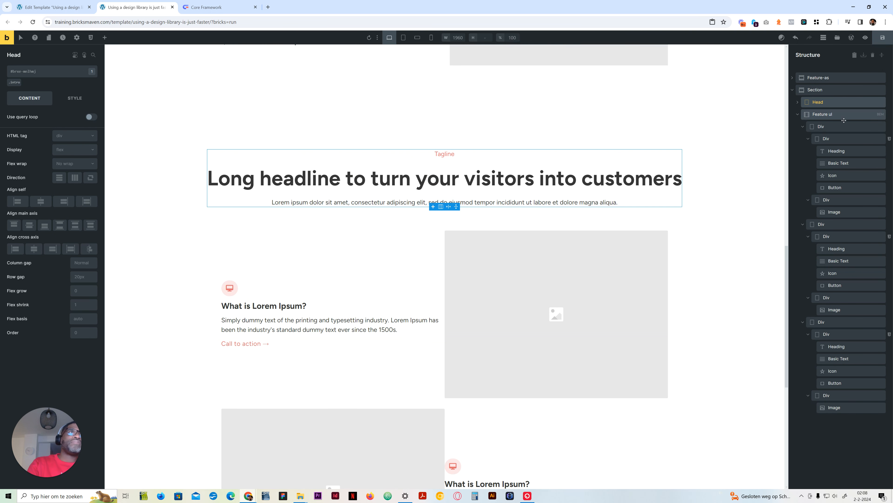
left_click(825, 115)
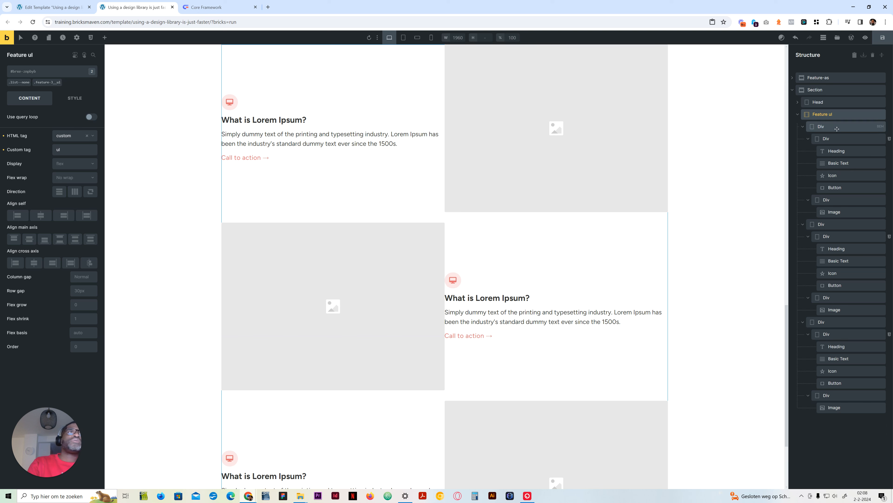
left_click(808, 139)
left_click(803, 127)
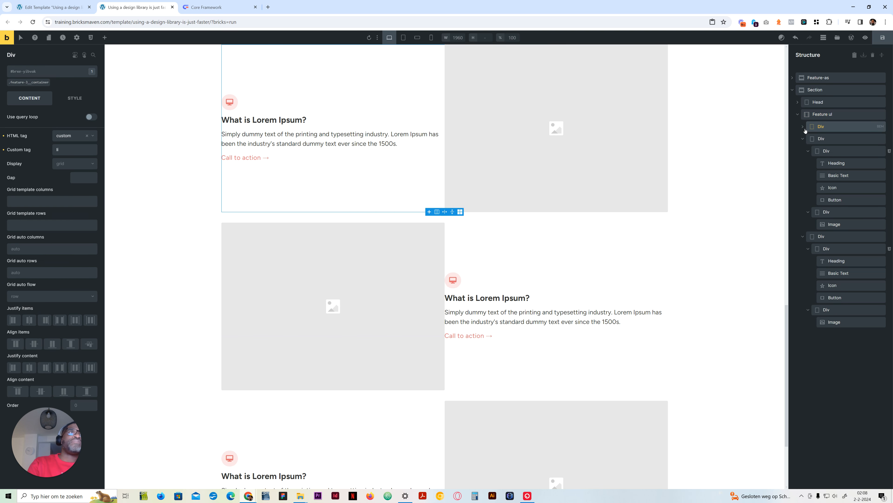
left_click(803, 139)
left_click(803, 150)
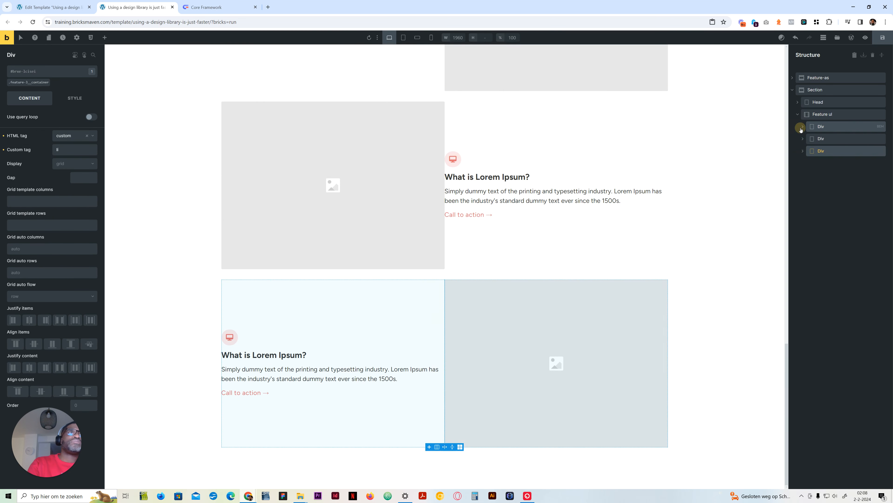
left_click(803, 127)
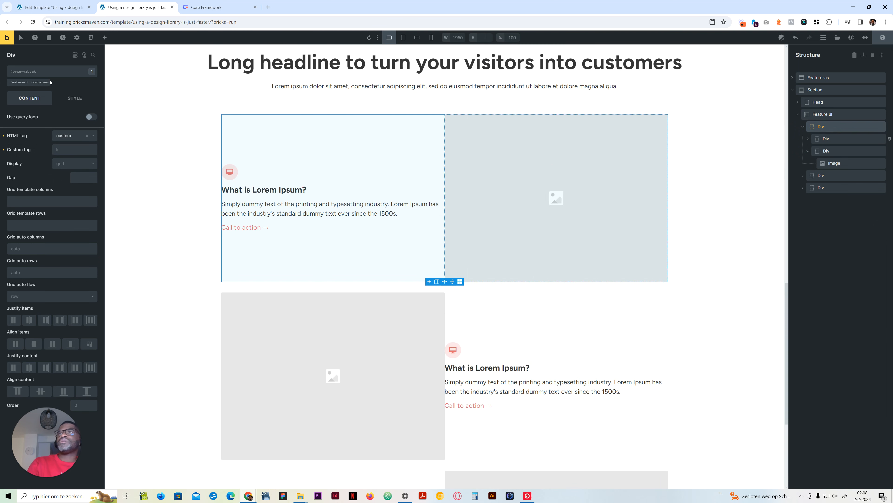
- Add gap: var(--grid-gap); after align-items in the custom CSS of the .feature-3__container class
left_click(37, 83)
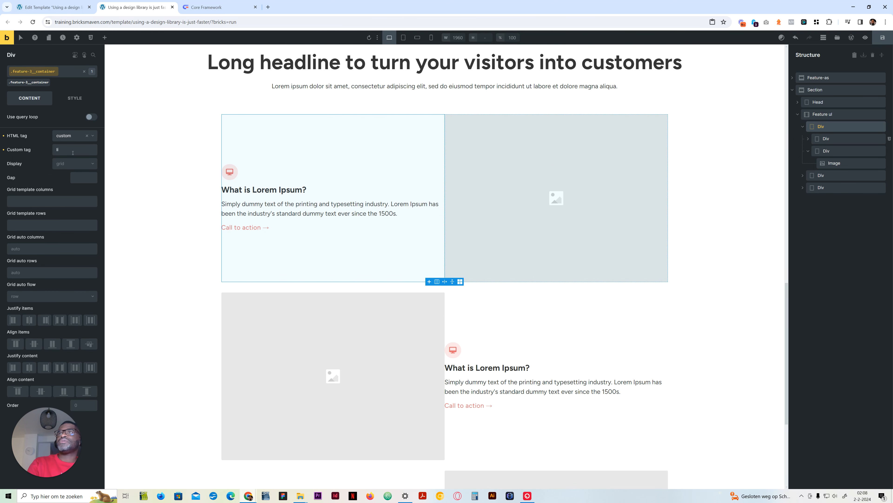
left_click(70, 98)
left_click(44, 242)
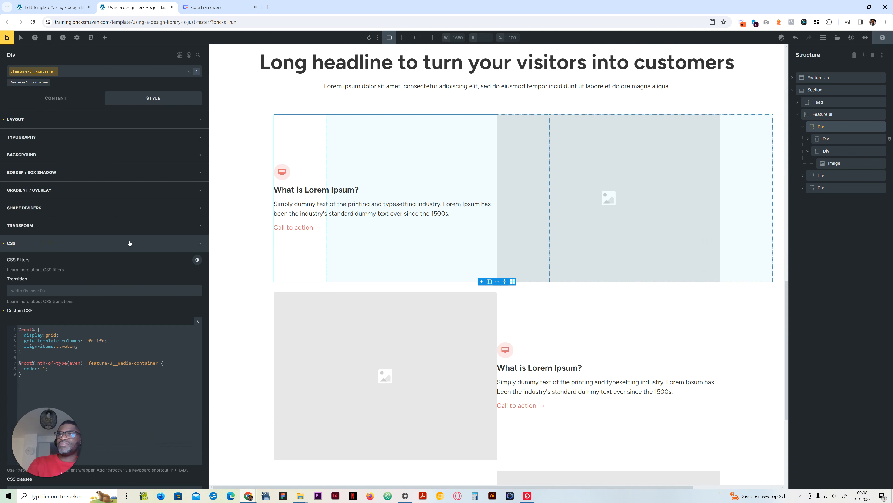
scroll(83, 281, "down", 1)
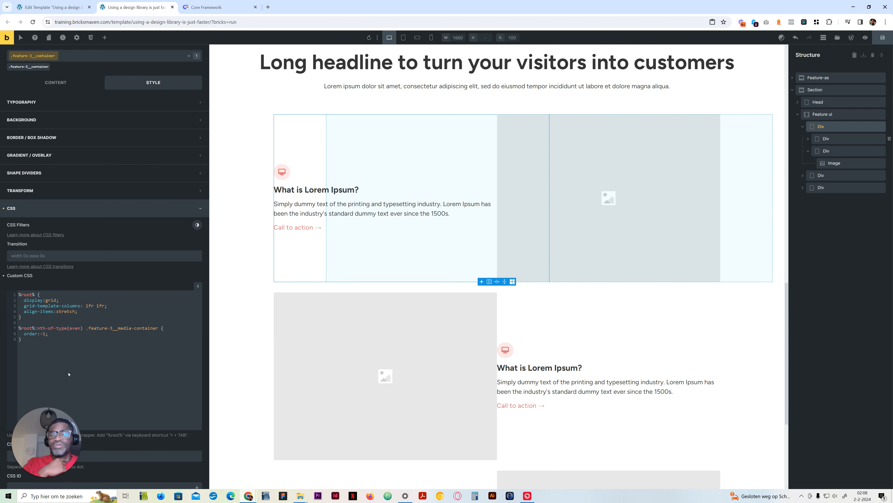
scroll(355, 310, "up", 5)
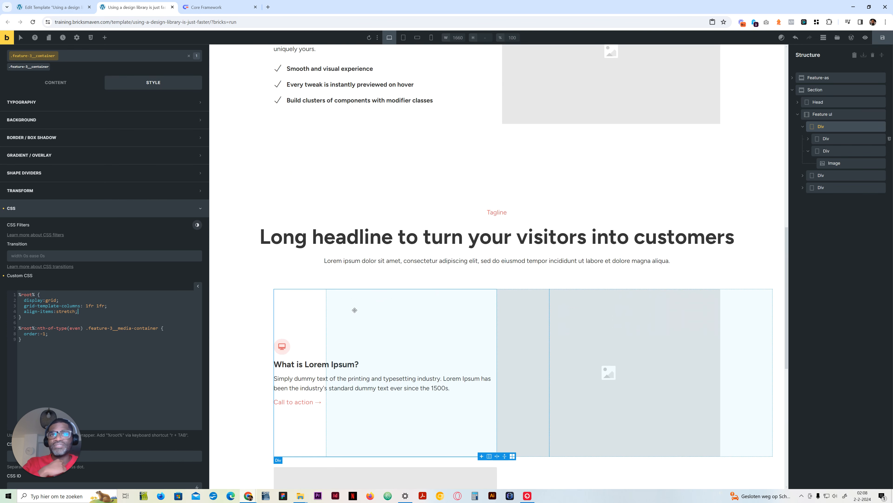
scroll(354, 305, "up", 7)
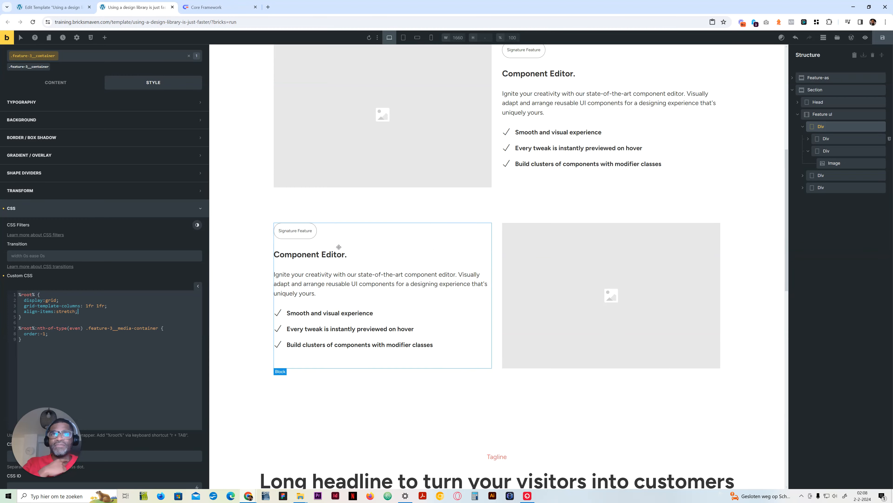
scroll(351, 202, "up", 3)
scroll(215, 319, "down", 10)
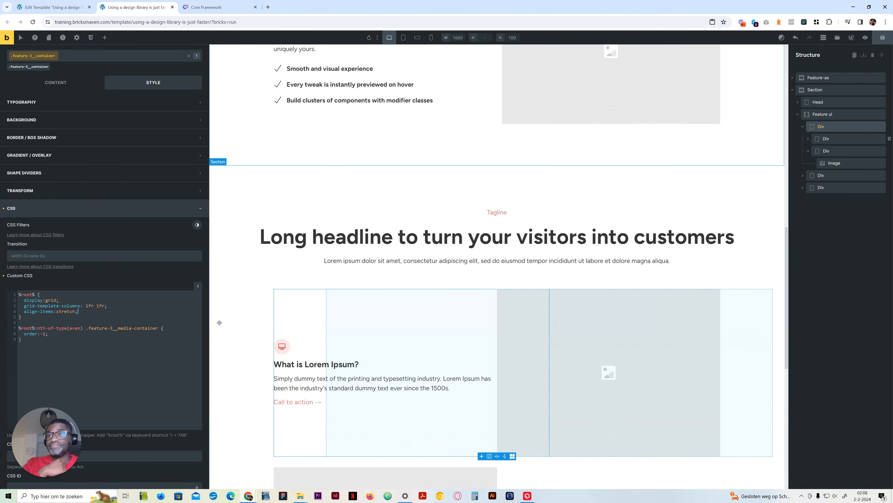
scroll(219, 322, "down", 4)
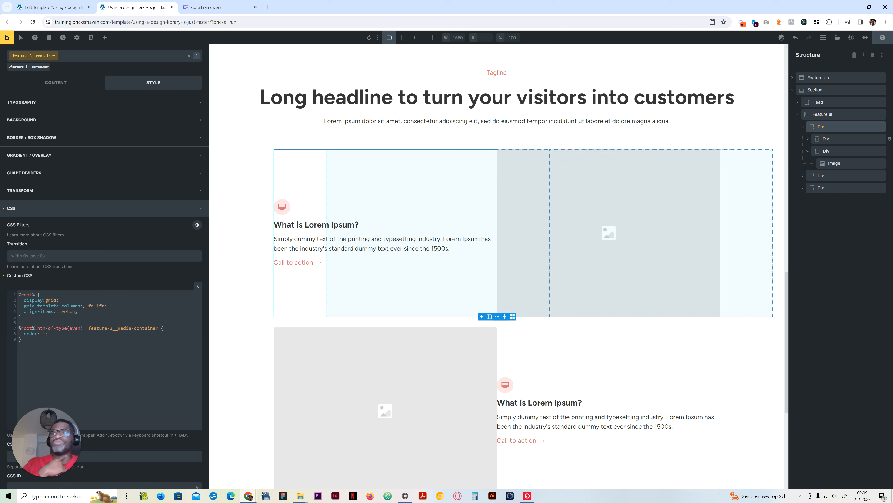
key("Return")
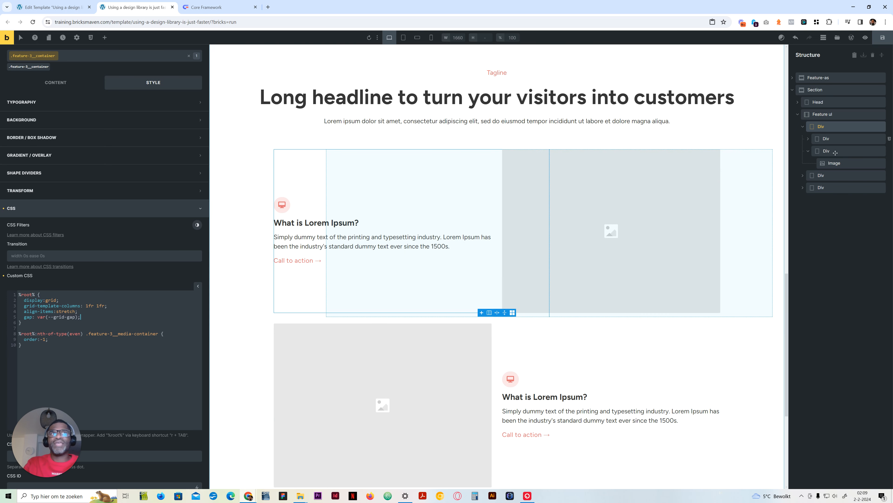
- Review the column and row spacing of the pasted section's Feature ul rows against the hand-built section
left_click(829, 114)
left_click(835, 130)
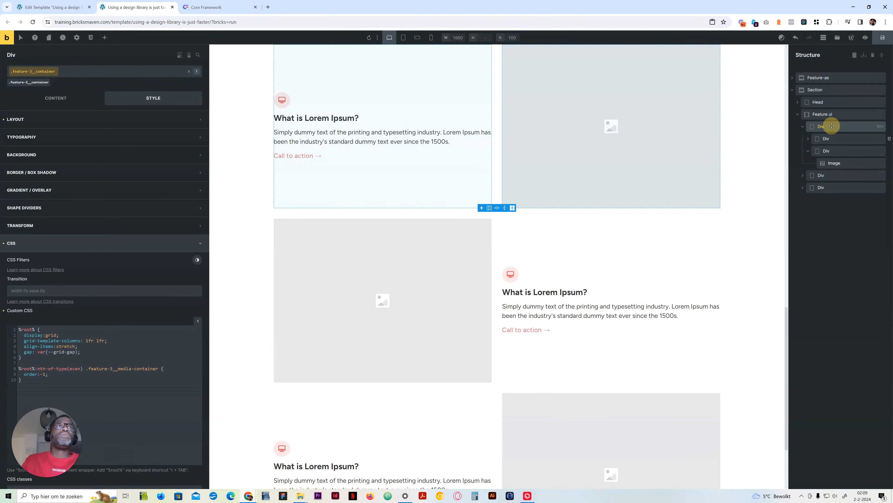
scroll(465, 242, "down", 5)
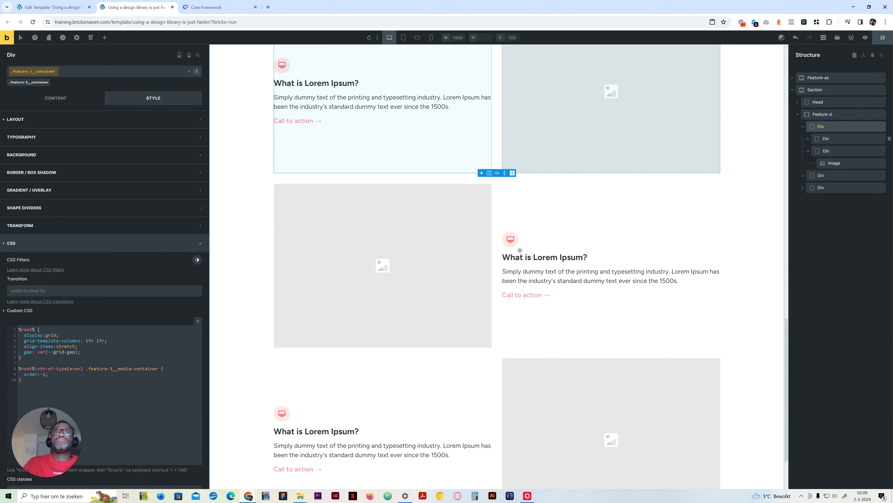
scroll(515, 249, "up", 10)
scroll(362, 279, "down", 5)
- Copy the hand-built section's heading "Unlock the Dev-God Mode" and replace the pasted section's long headline with it
scroll(362, 278, "up", 12)
left_click(483, 120)
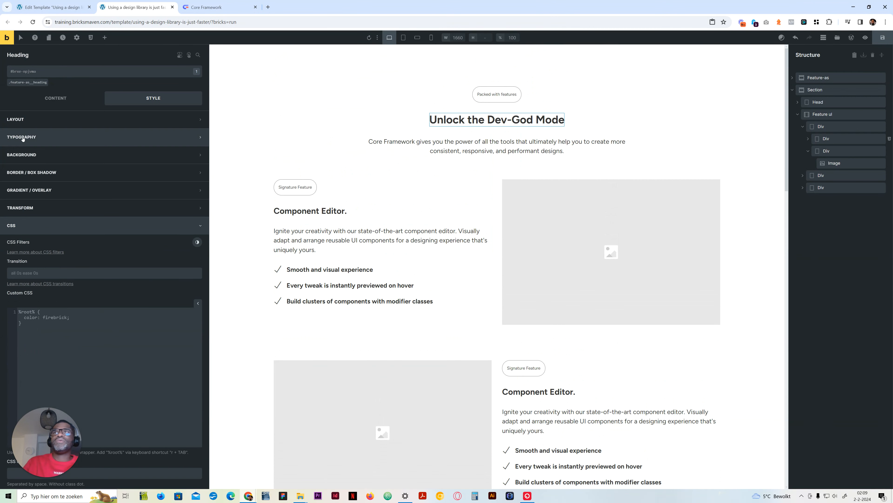
left_click(53, 98)
left_click_drag(65, 118, 12, 119)
key("ctrl+c")
scroll(417, 359, "down", 5)
left_click(434, 235)
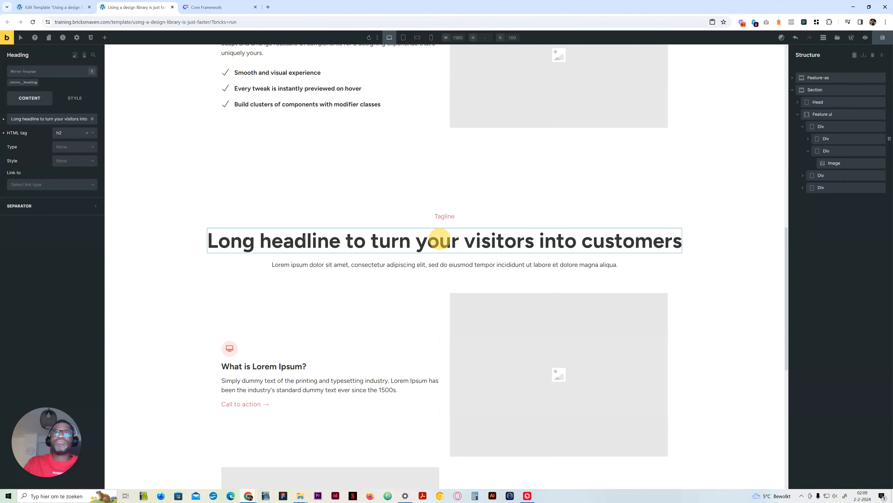
left_click(59, 119)
key("ctrl+a")
key("ctrl+v")
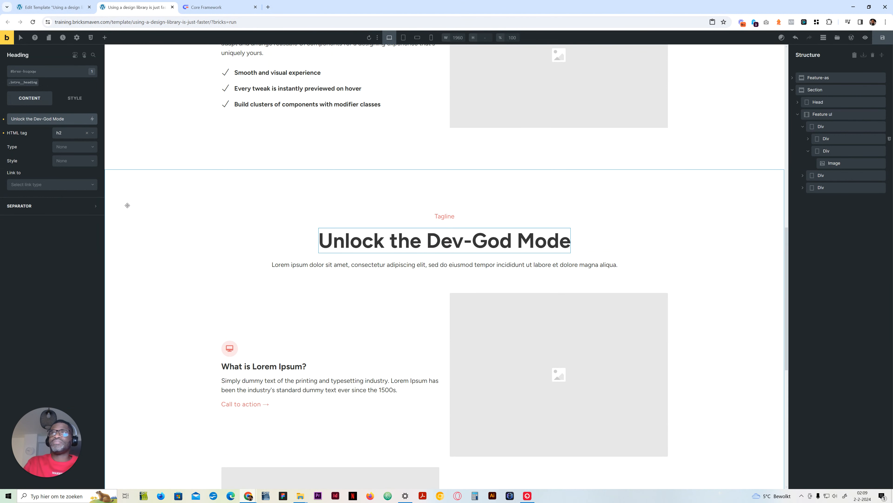
- Remove the custom font size from the .intro__heading class of the pasted section's heading and check the section's rows
scroll(392, 300, "up", 3)
scroll(392, 300, "down", 1)
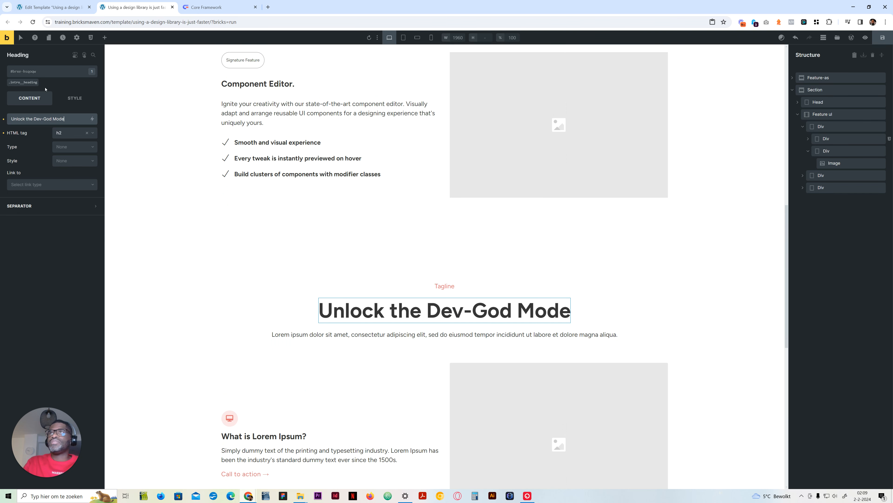
left_click(72, 98)
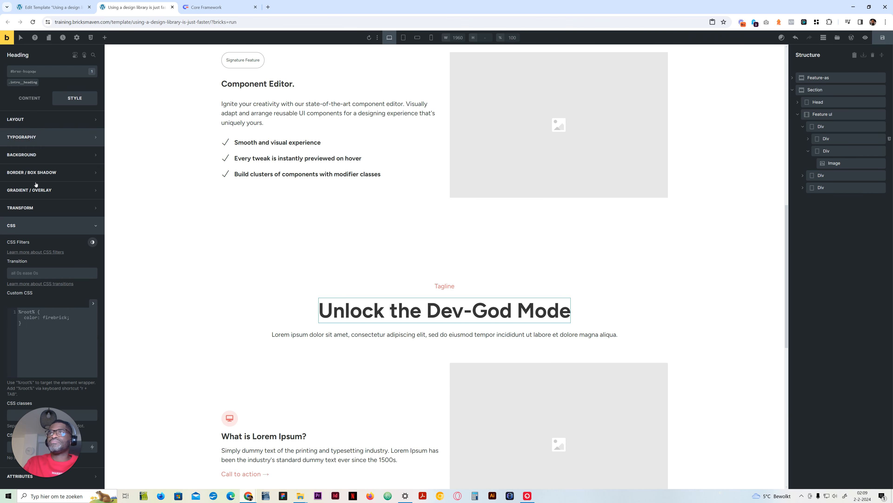
left_click(30, 225)
left_click(22, 84)
left_click(35, 137)
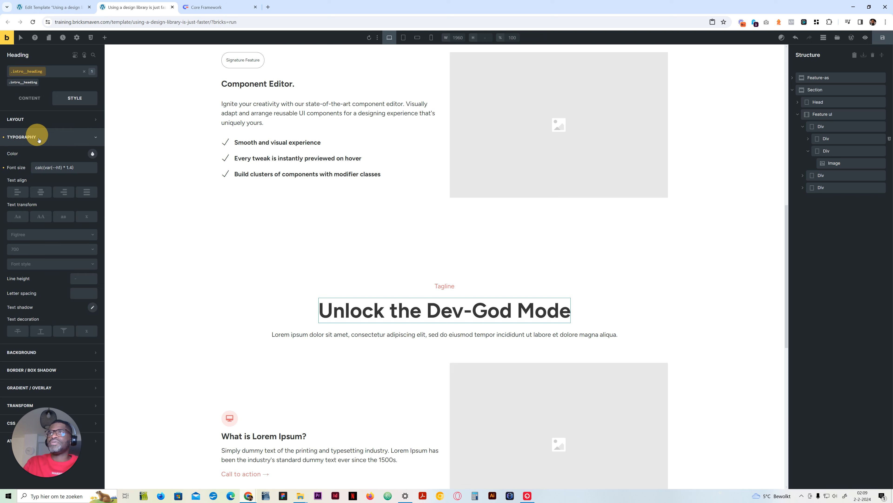
triple_click(58, 168)
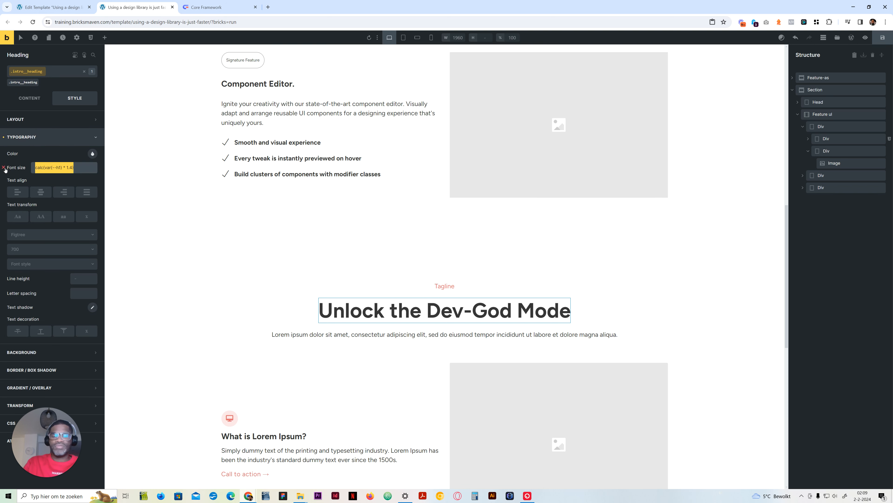
key("BackSpace")
left_click(49, 136)
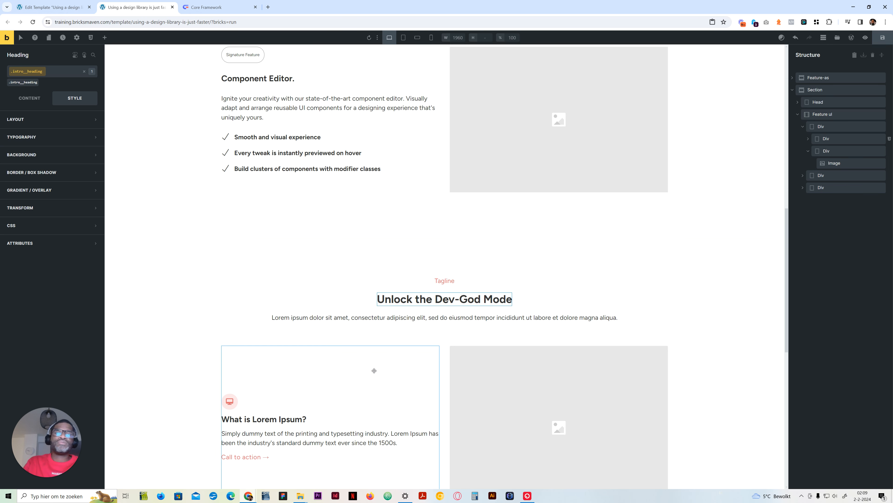
scroll(374, 370, "down", 4)
scroll(373, 367, "down", 4)
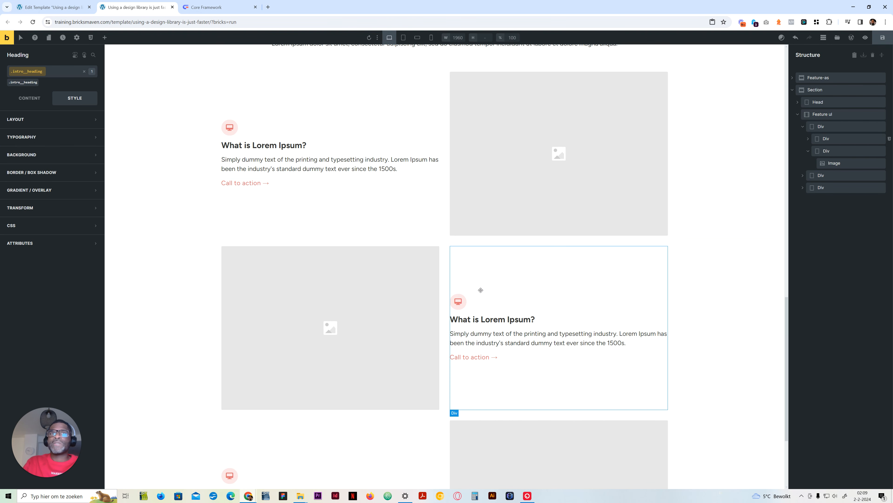
- Compare the pasted section's rows and text blocks with the hand-built section's Component Editor rows
scroll(516, 309, "down", 4)
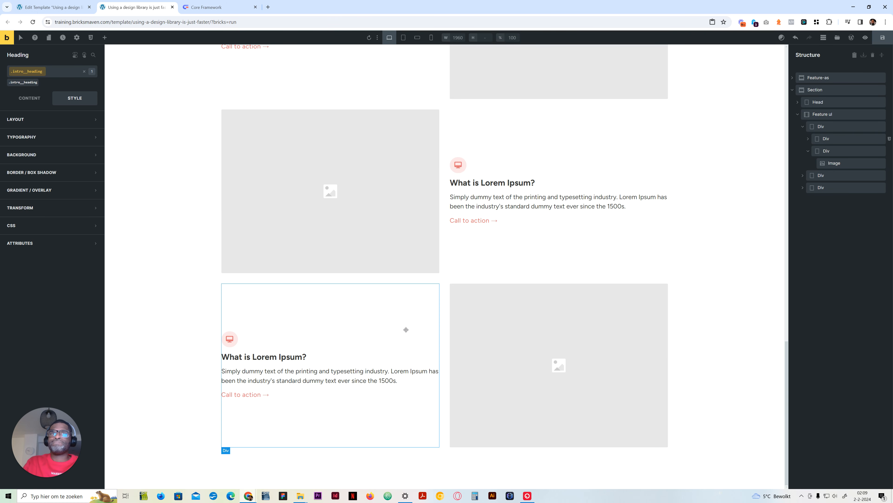
scroll(405, 332, "up", 11)
scroll(407, 329, "up", 4)
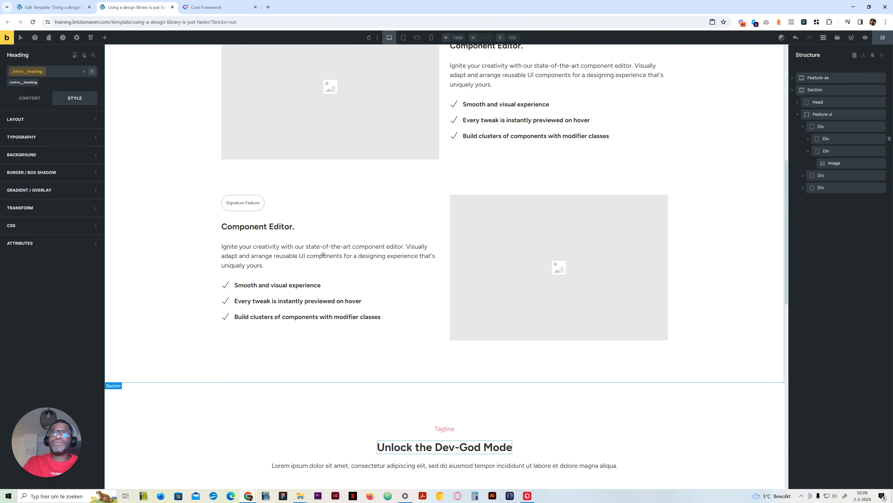
scroll(326, 305, "down", 6)
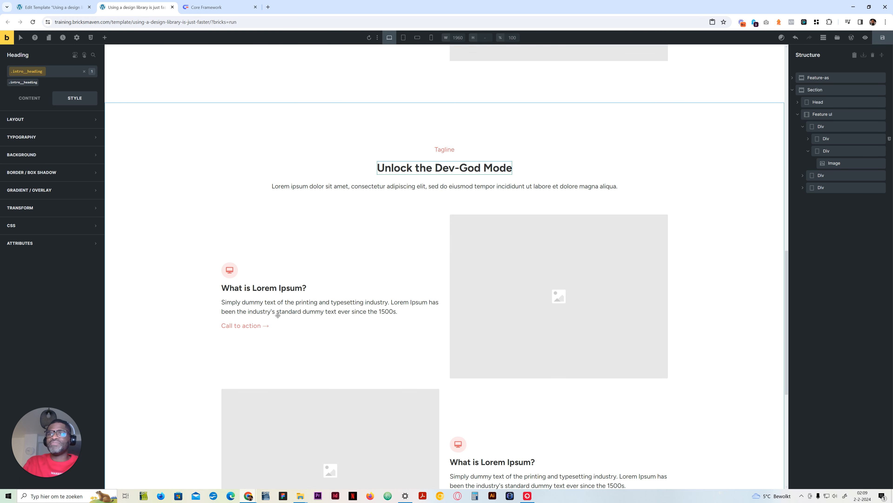
scroll(507, 329, "down", 4)
scroll(393, 340, "up", 7)
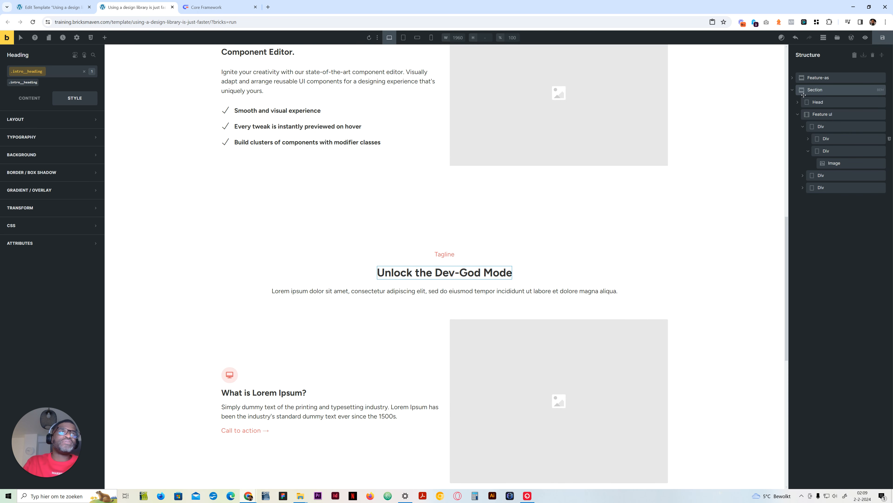
scroll(268, 402, "up", 6)
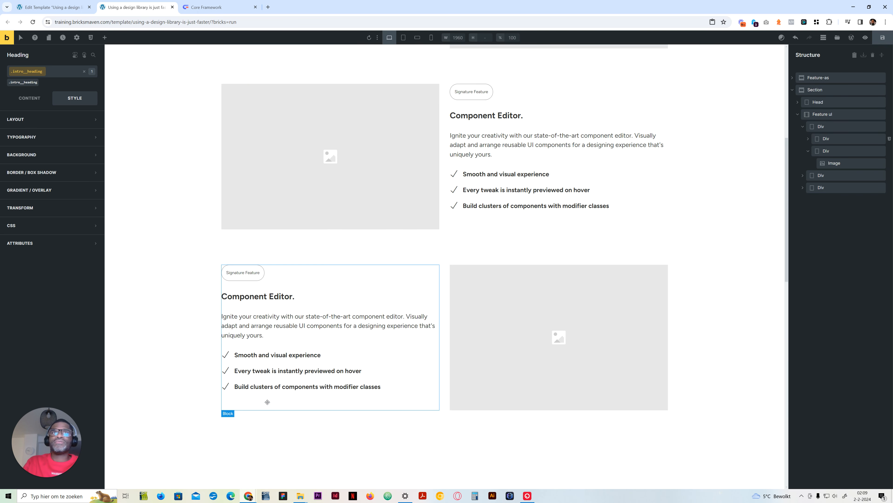
scroll(268, 402, "down", 8)
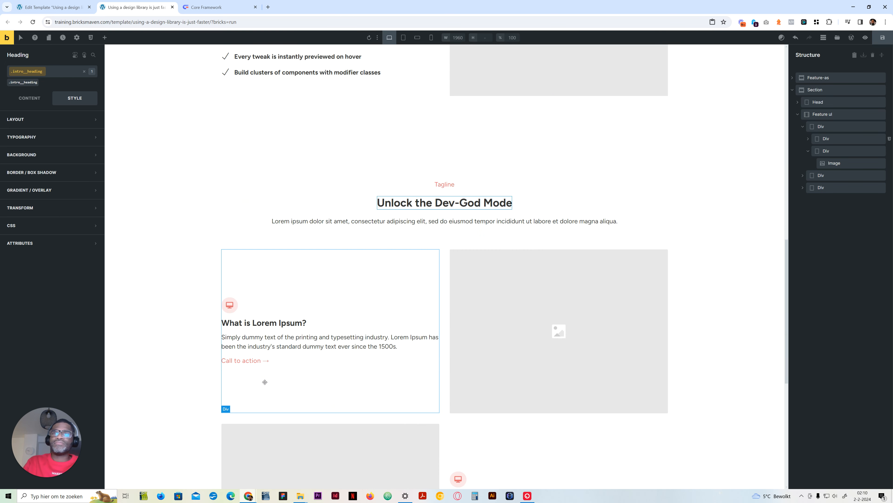
scroll(257, 367, "up", 7)
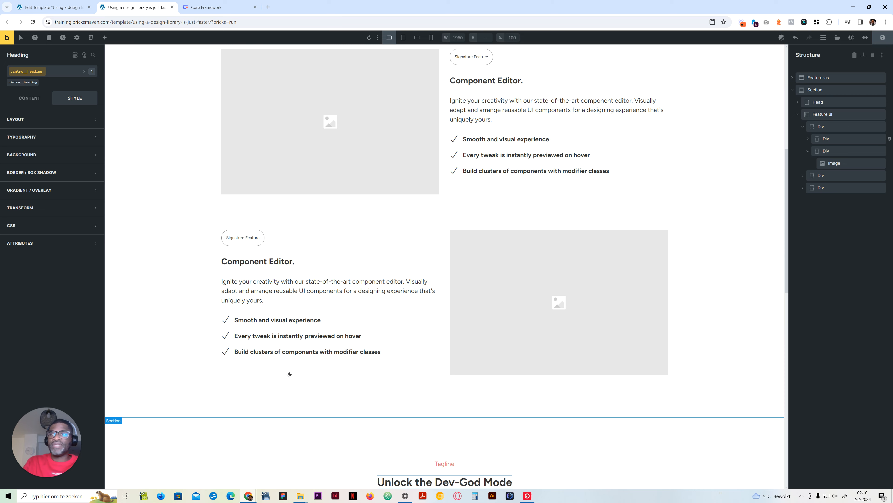
scroll(289, 371, "down", 3)
scroll(269, 346, "up", 4)
scroll(269, 346, "down", 5)
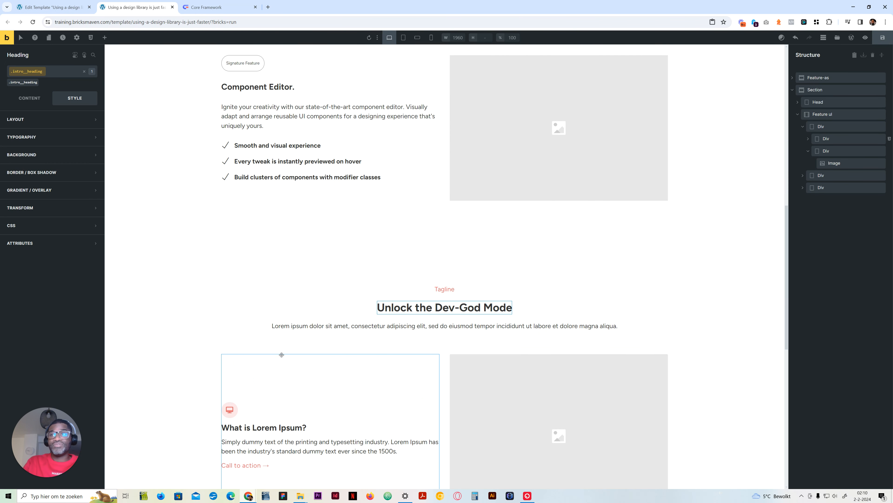
scroll(292, 405, "down", 3)
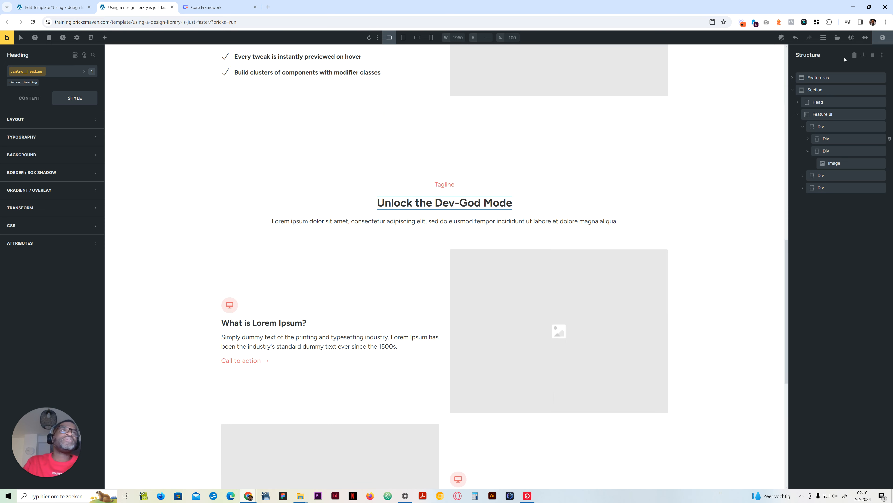
- Find the "list" template in the acss.bricksmaven.com template library and insert it without importing its theme style
left_click(837, 38)
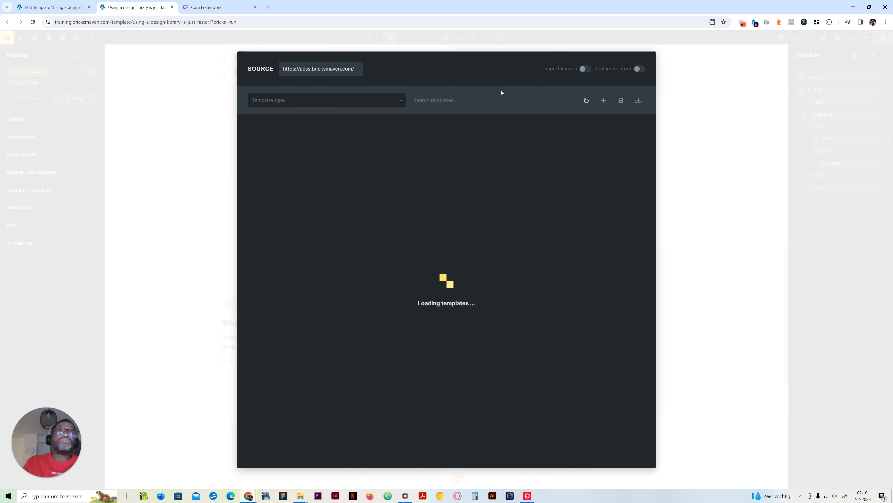
left_click(449, 100)
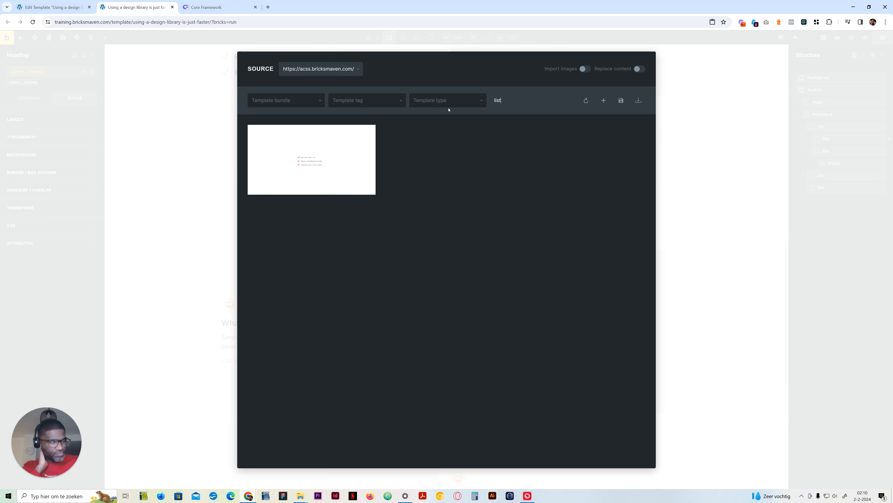
left_click(311, 165)
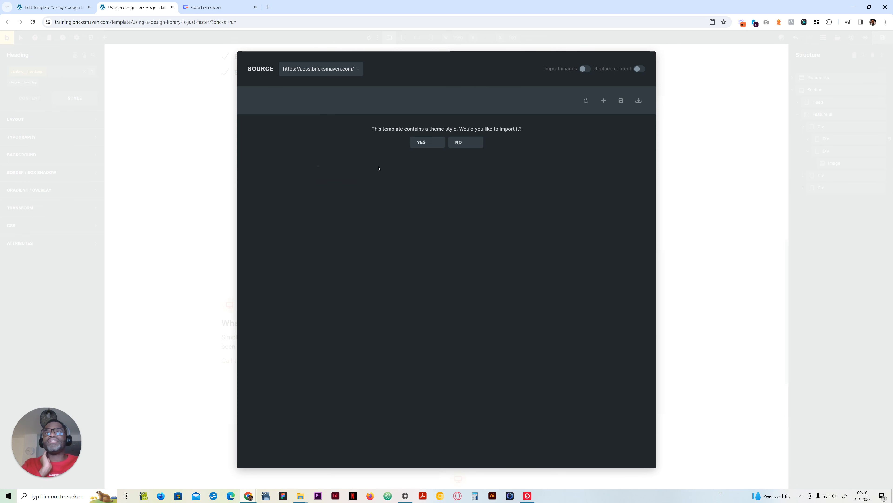
left_click(471, 143)
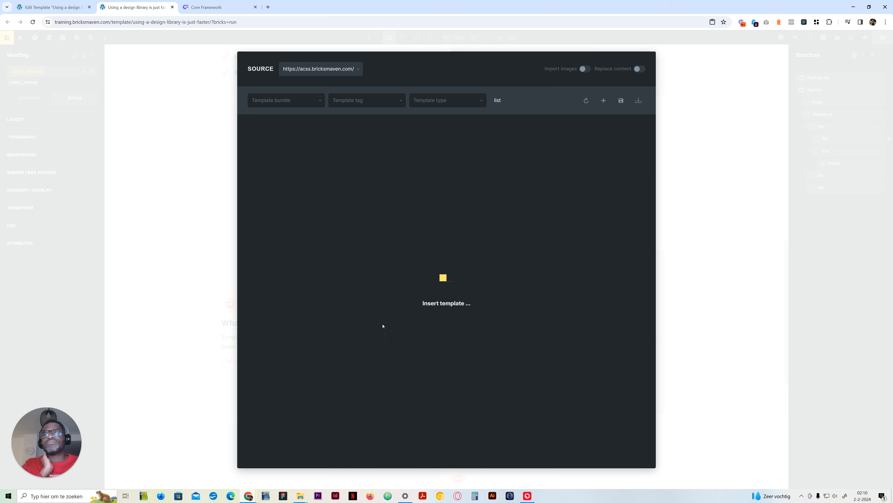
scroll(392, 323, "down", 4)
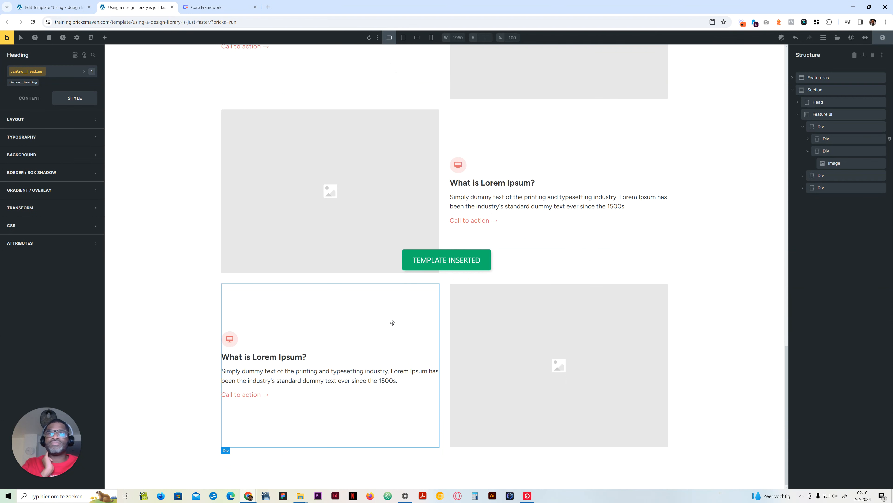
- Move the inserted check list under the first feature row's paragraph and delete that row's Call to action button
scroll(392, 320, "up", 7)
left_click(387, 211)
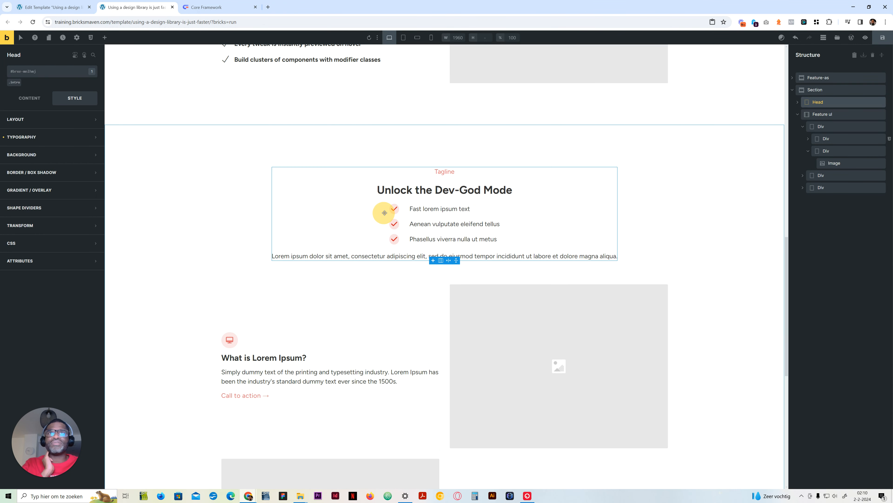
left_click_drag(404, 215, 271, 383)
right_click(253, 370)
left_click(272, 393)
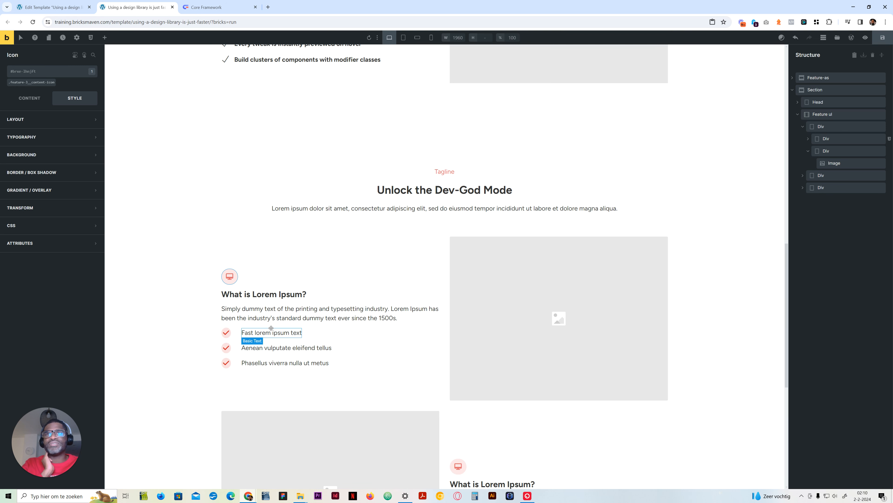
- Copy the first row's whole List element and paste it into the text blocks of the second and third feature rows
left_click(341, 334)
left_click(325, 332)
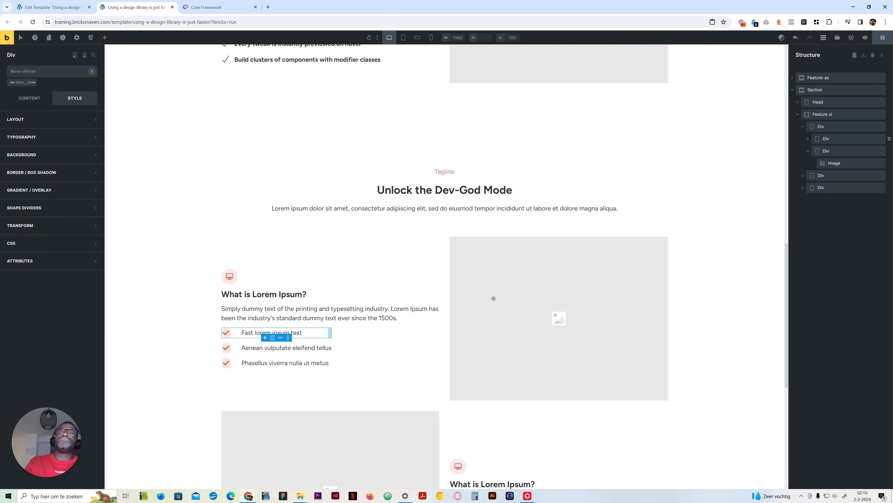
left_click(808, 139)
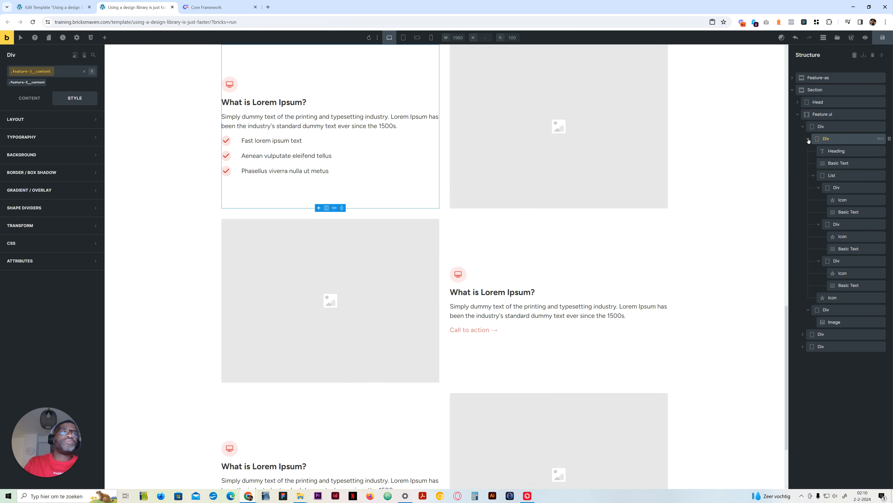
left_click(812, 175)
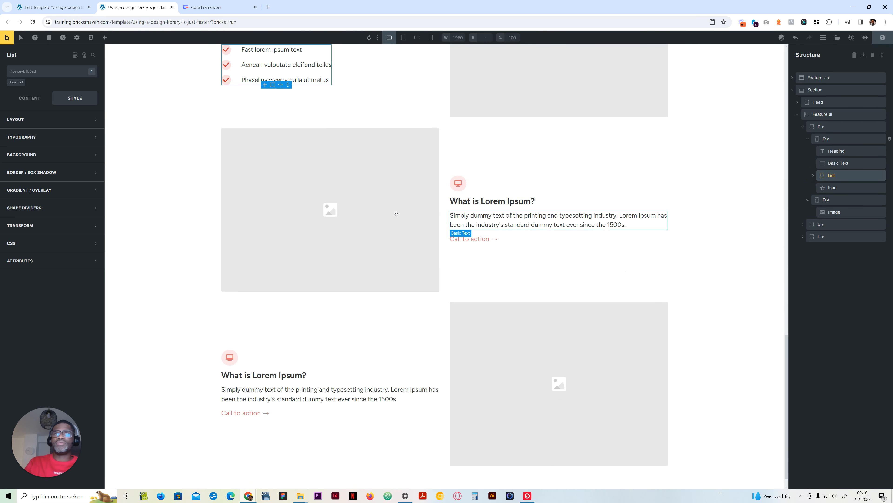
scroll(367, 219, "up", 3)
key("ctrl+c")
left_click(563, 355)
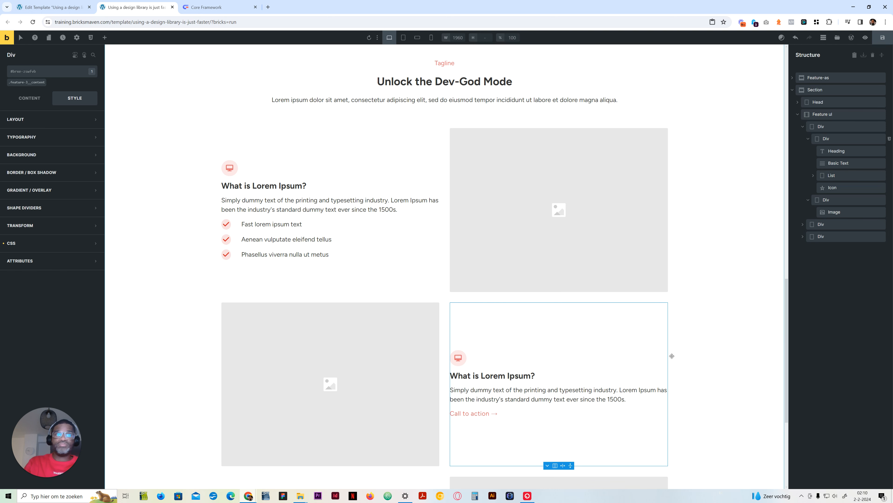
key("ctrl+v")
scroll(363, 381, "down", 4)
left_click(367, 381)
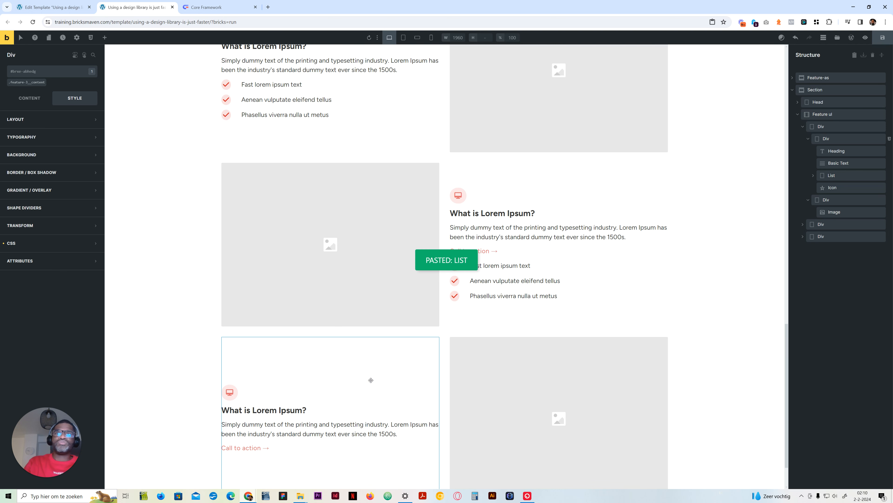
key("ctrl+v")
- Delete the Call to action button above the check list in the second feature row
left_click(473, 250)
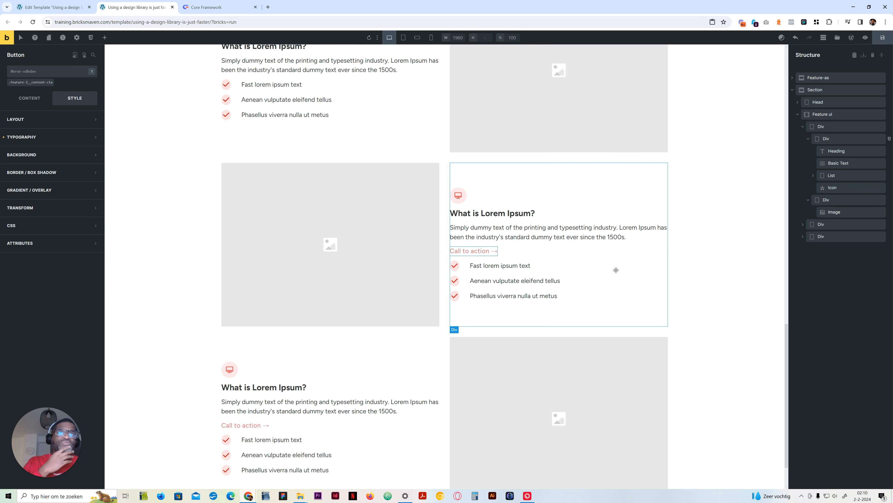
left_click(804, 226)
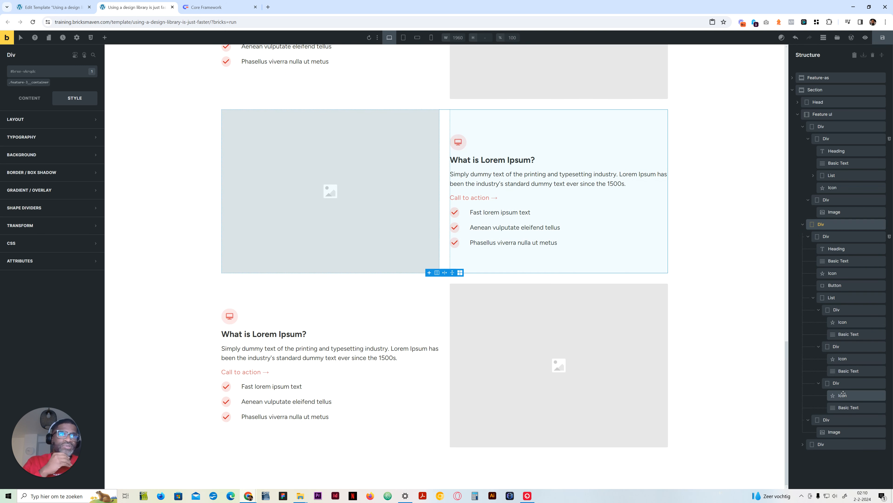
left_click(834, 419)
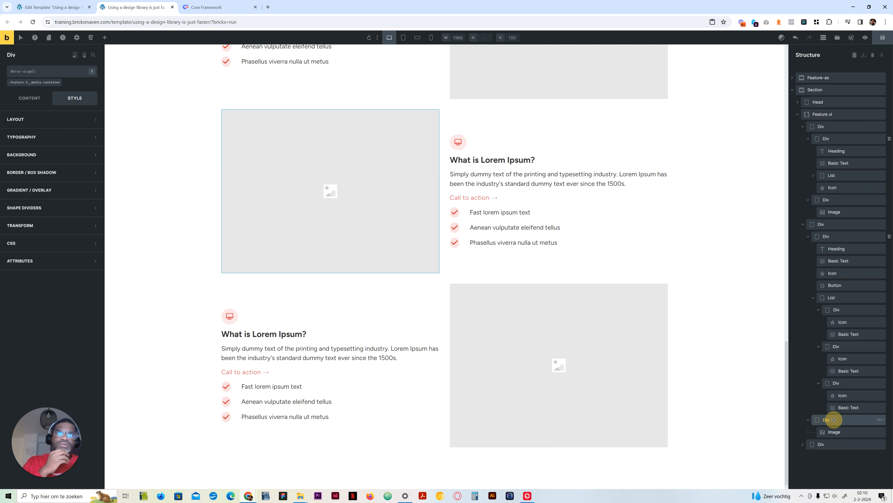
left_click(847, 406)
left_click(840, 372)
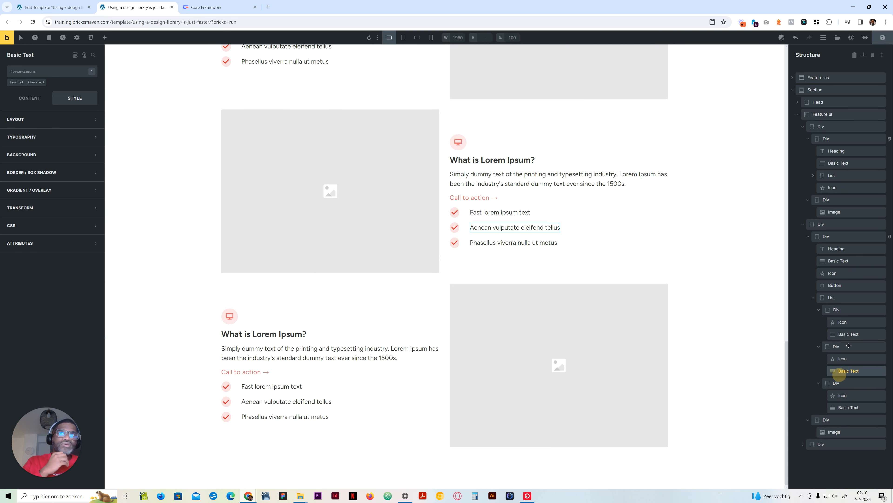
left_click(813, 298)
left_click(832, 285)
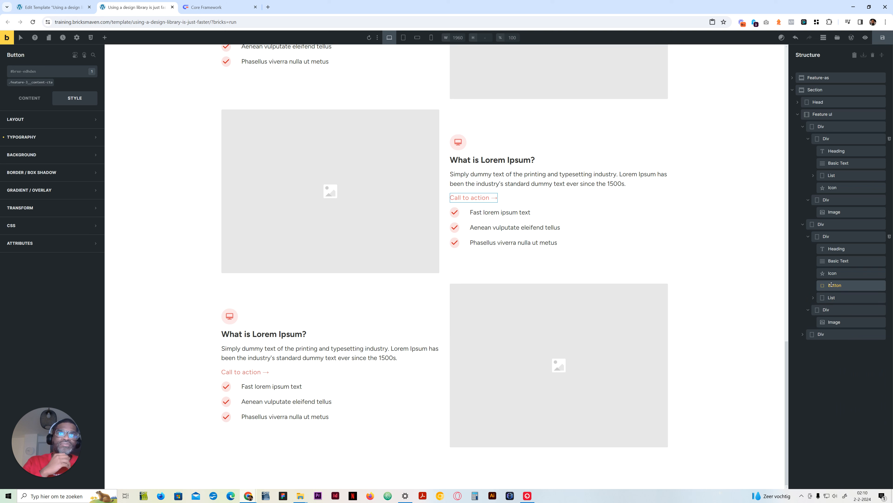
right_click(838, 283)
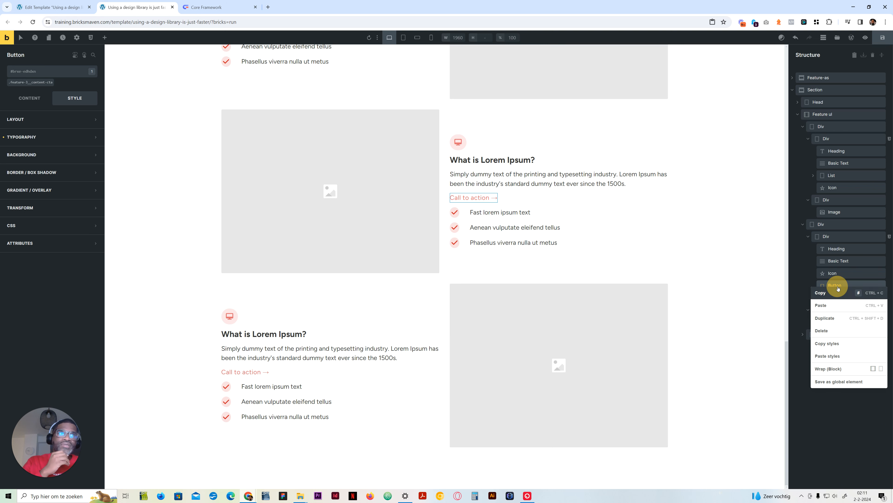
left_click(838, 328)
- Delete the Call to action button above the check list in the third feature row
left_click(253, 371)
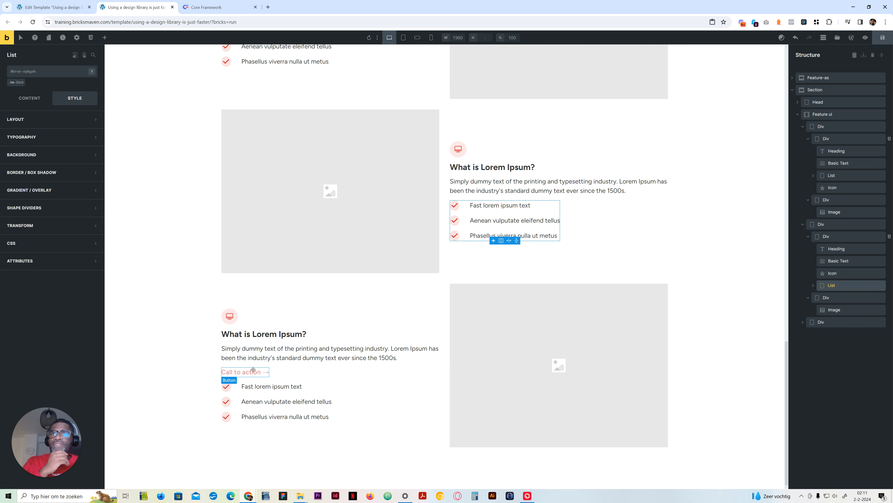
left_click(803, 323)
scroll(813, 329, "down", 2)
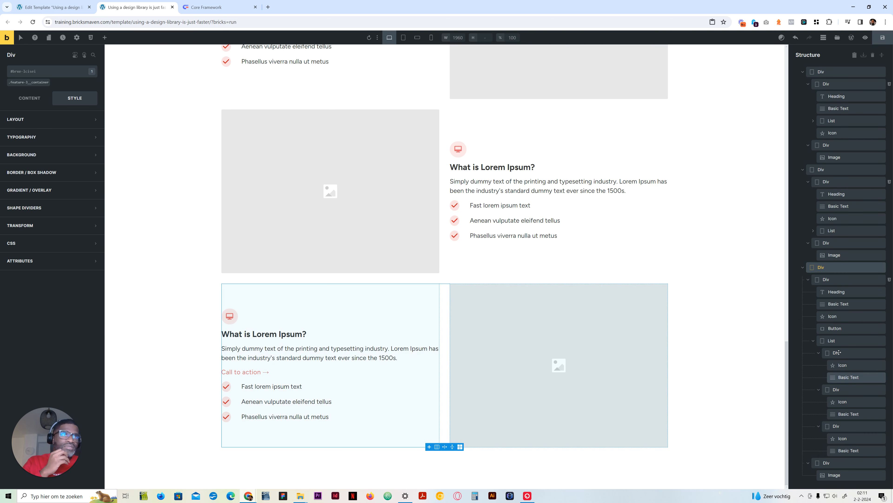
right_click(822, 329)
left_click(838, 375)
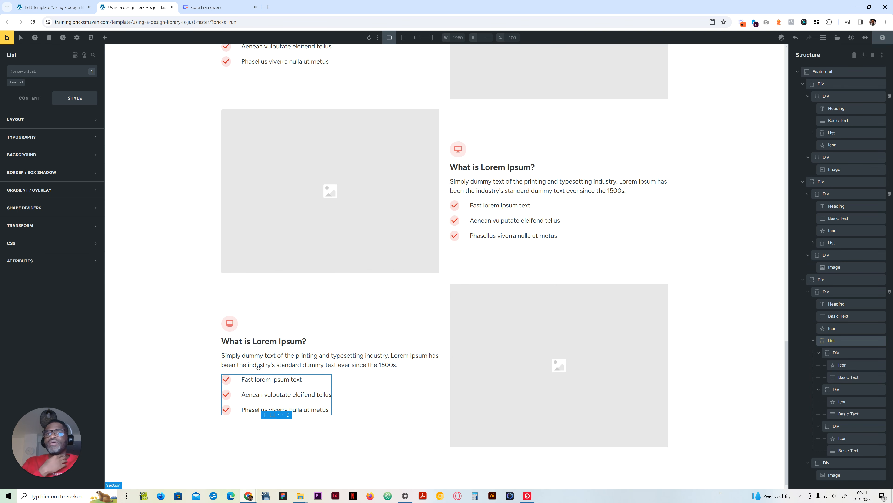
- Compare the pasted section's check-list rows with the check lists of the hand-built section
scroll(278, 395, "up", 10)
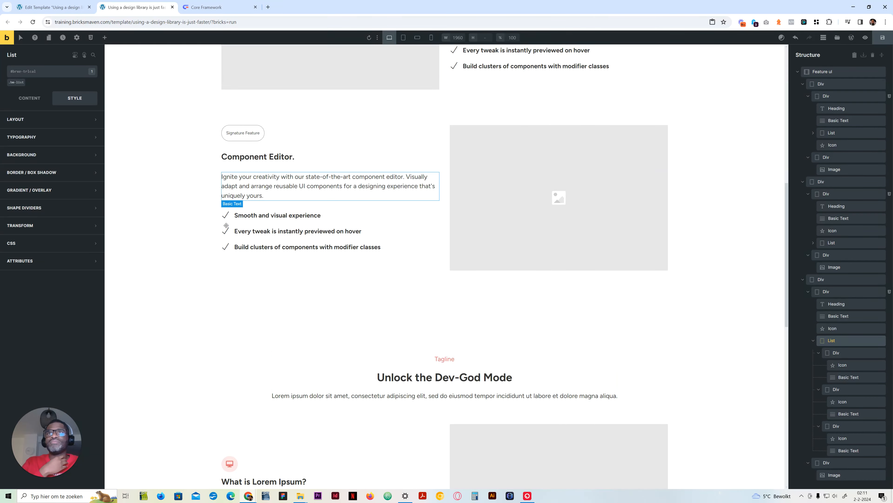
scroll(379, 149, "down", 11)
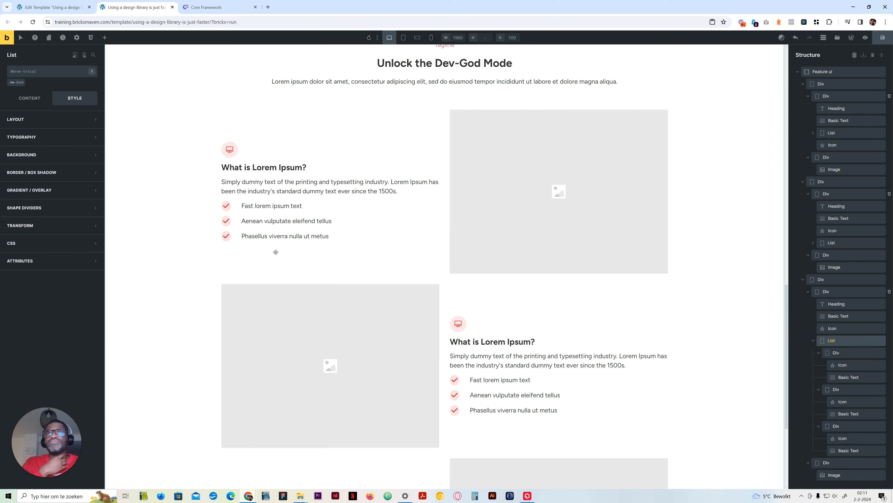
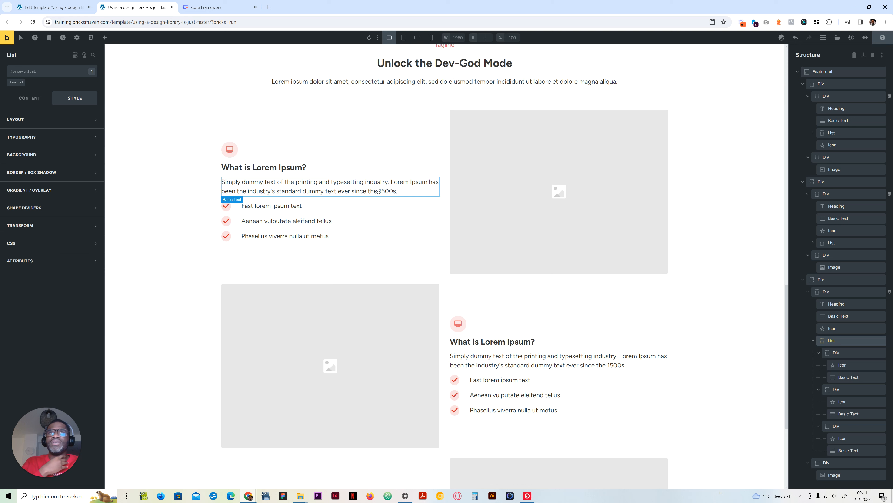
left_click(385, 155)
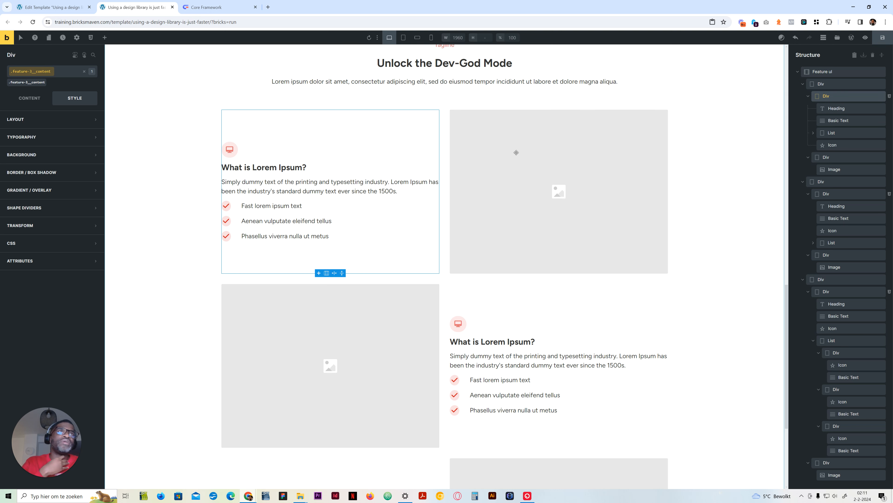
scroll(343, 243, "up", 6)
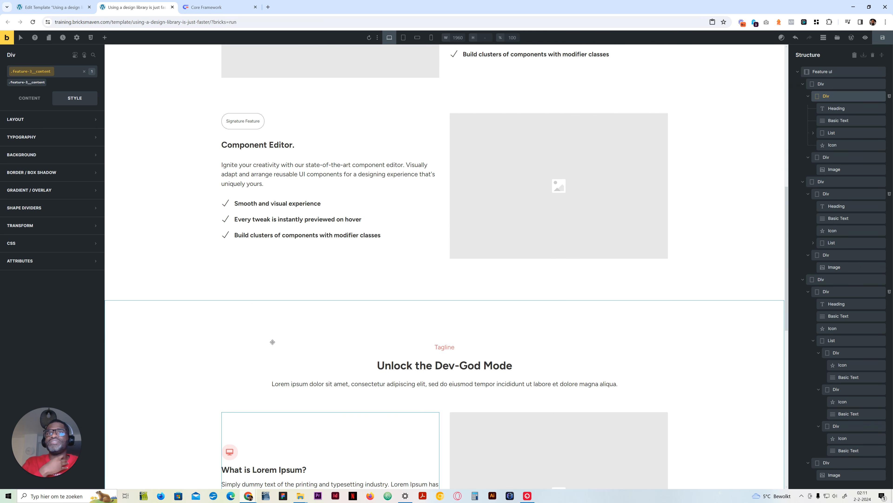
- Set the pasted section's Tagline text color to the black first swatch of the ACSS Neutral palette
scroll(273, 342, "down", 1)
left_click(445, 289)
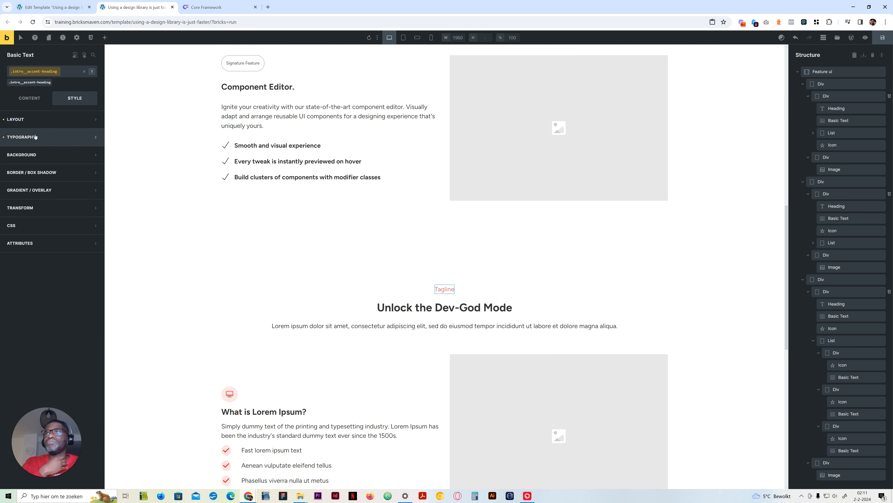
left_click(22, 137)
left_click(75, 167)
left_click(66, 157)
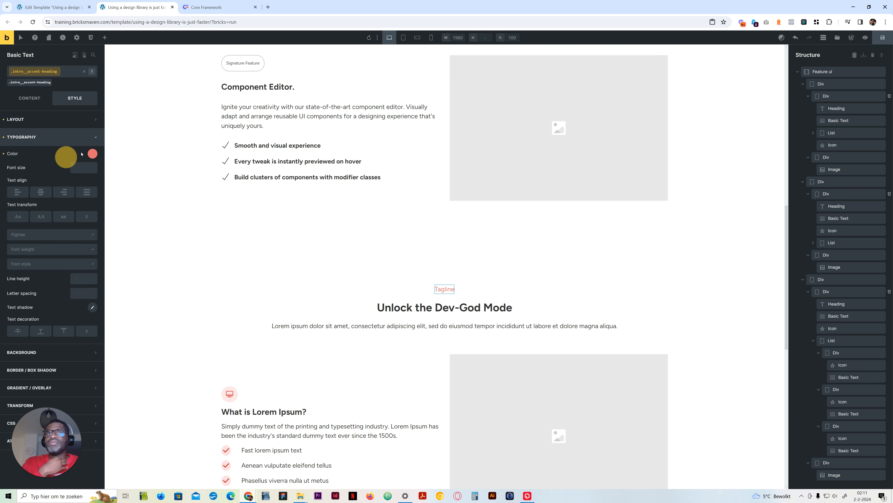
left_click(93, 154)
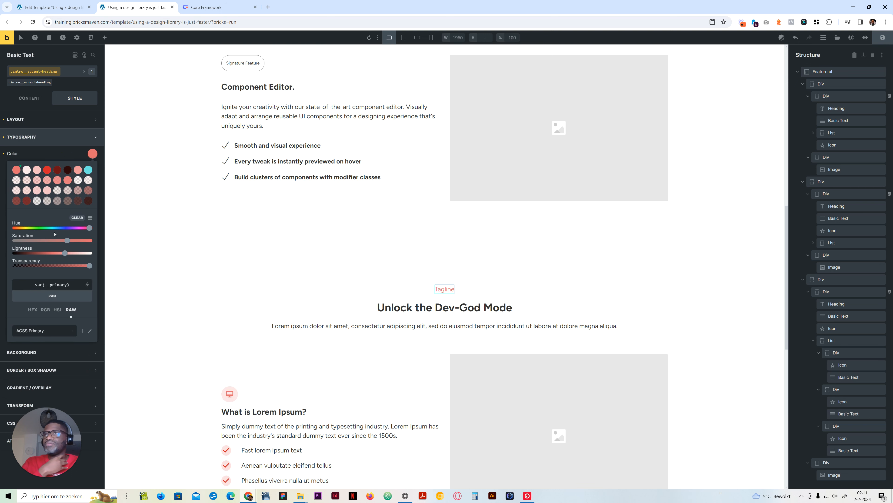
left_click(59, 331)
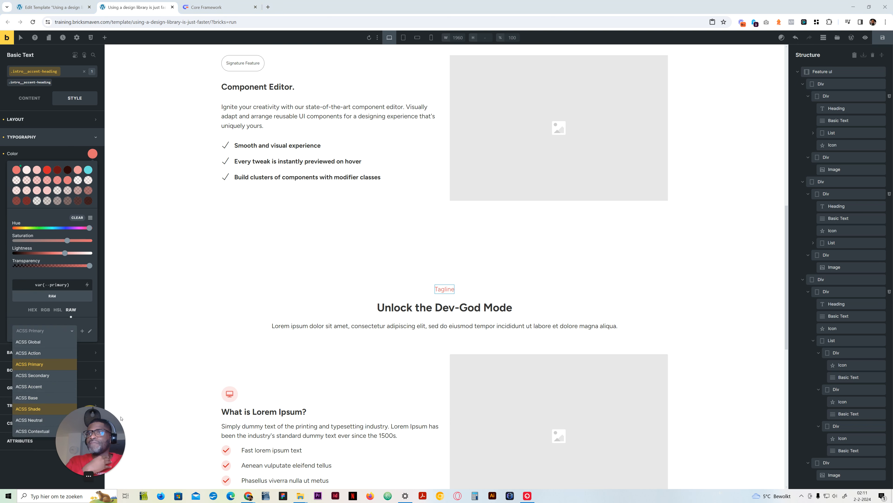
left_click(47, 420)
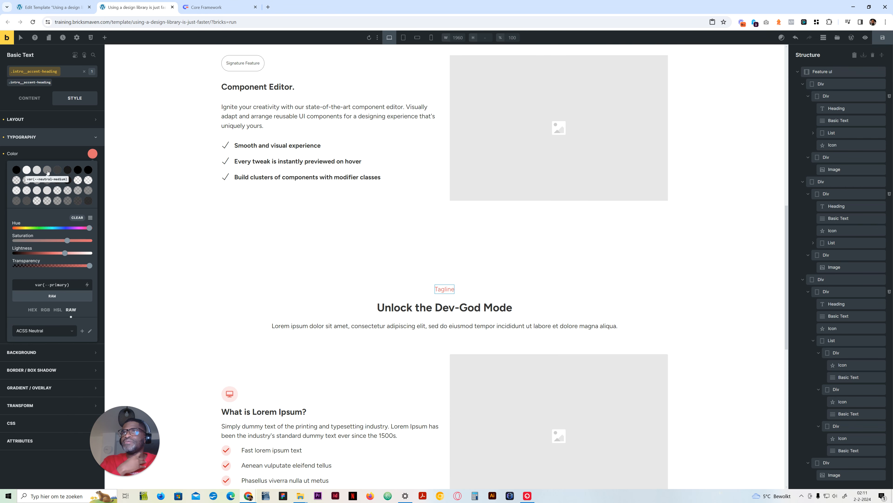
left_click(17, 169)
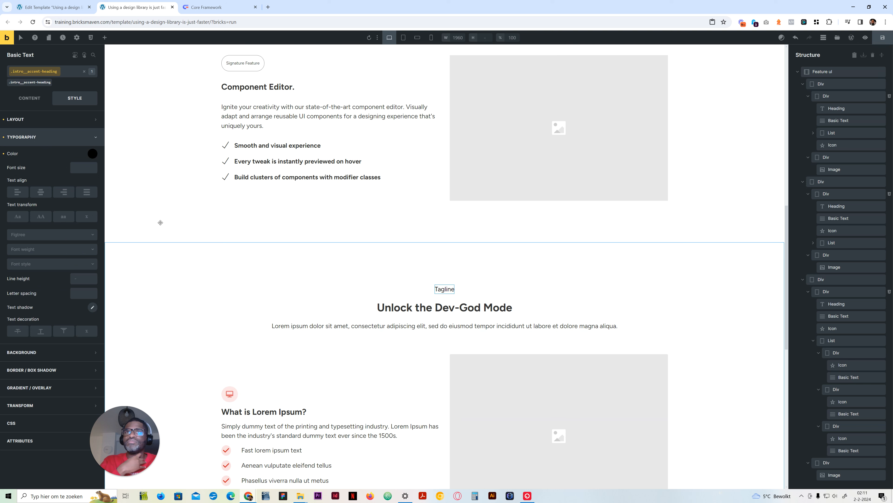
- Set the tagline's font size to var(--text-s)
left_click(84, 168)
left_click(54, 198)
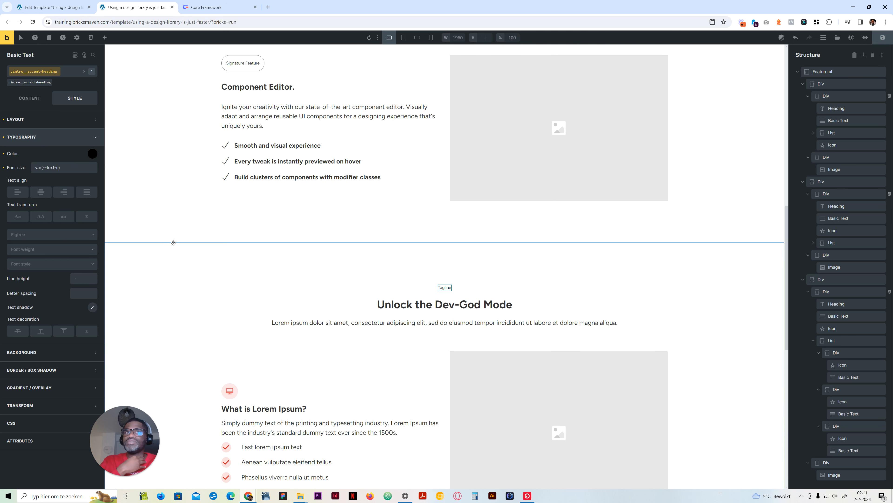
left_click(47, 137)
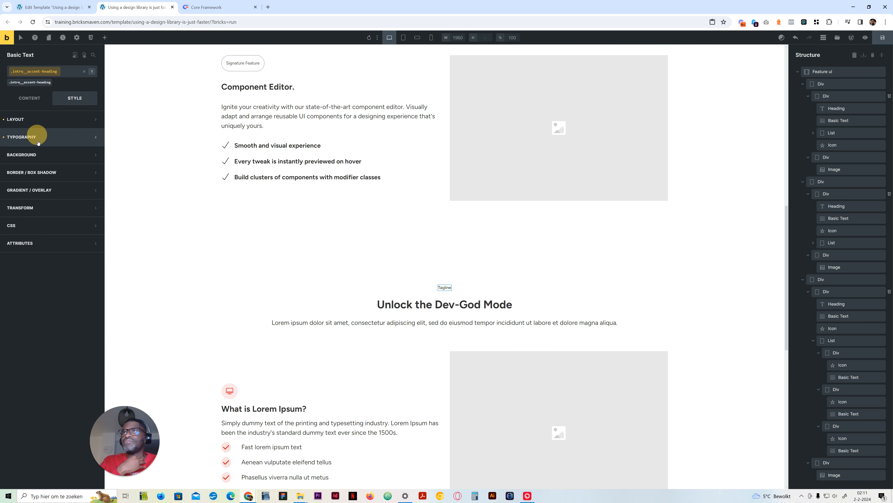
- Give the tagline a padding of var(--space-xs) on all four sides
left_click(44, 119)
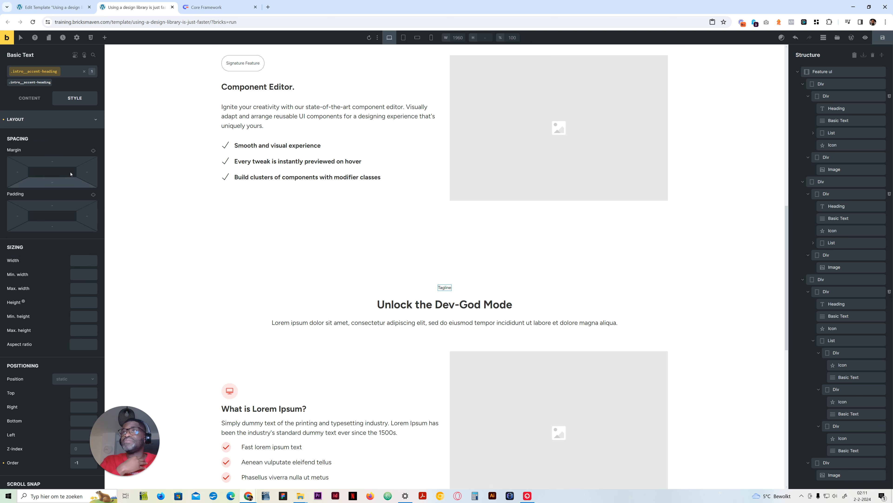
left_click(52, 205)
left_click(30, 242)
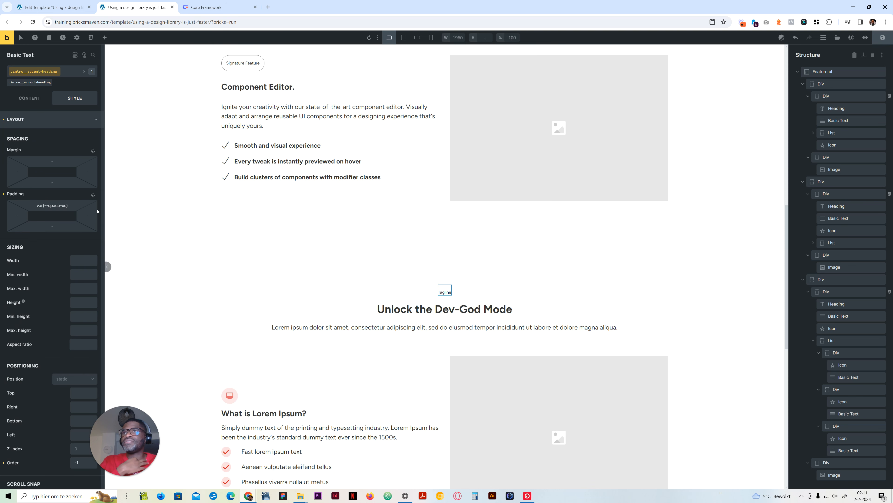
left_click(93, 195)
left_click(53, 120)
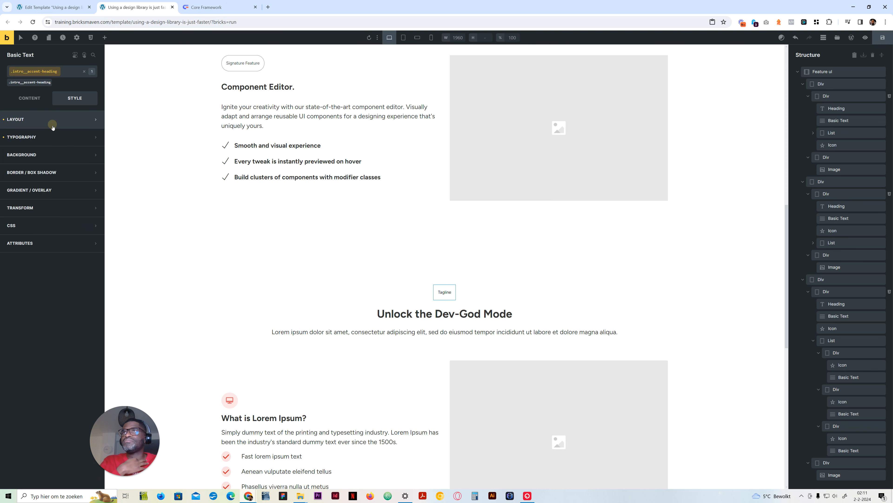
- Round all four corners of the tagline's border with the XL radius variable
left_click(51, 172)
left_click(93, 189)
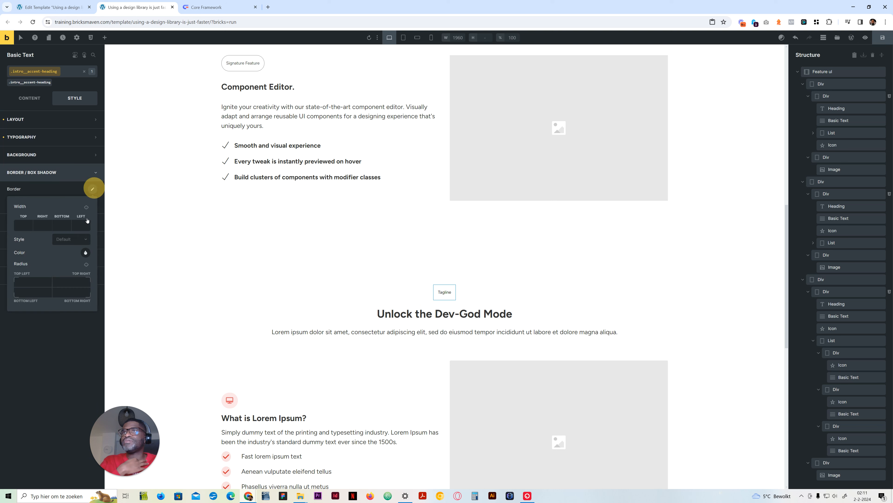
right_click(32, 280)
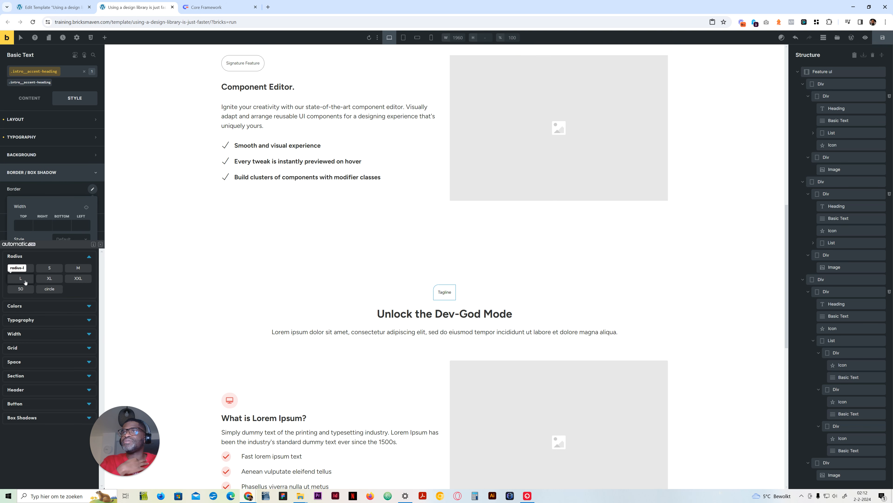
left_click(52, 280)
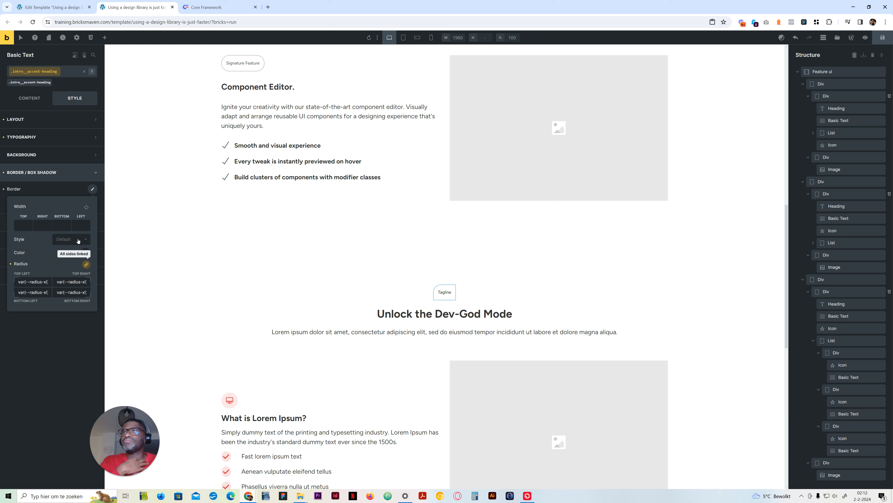
- Set the tagline's border style to Solid and its color to the medium grey Neutral shade
left_click(77, 240)
left_click(64, 272)
left_click(85, 253)
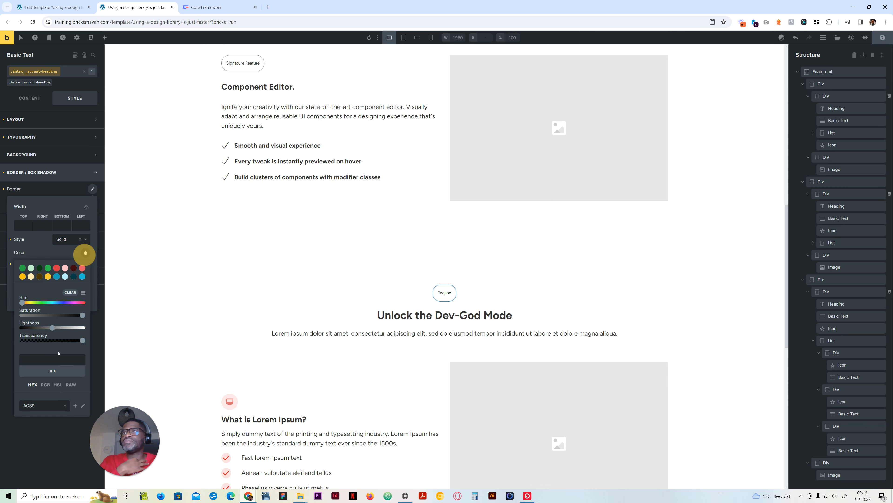
left_click(85, 250)
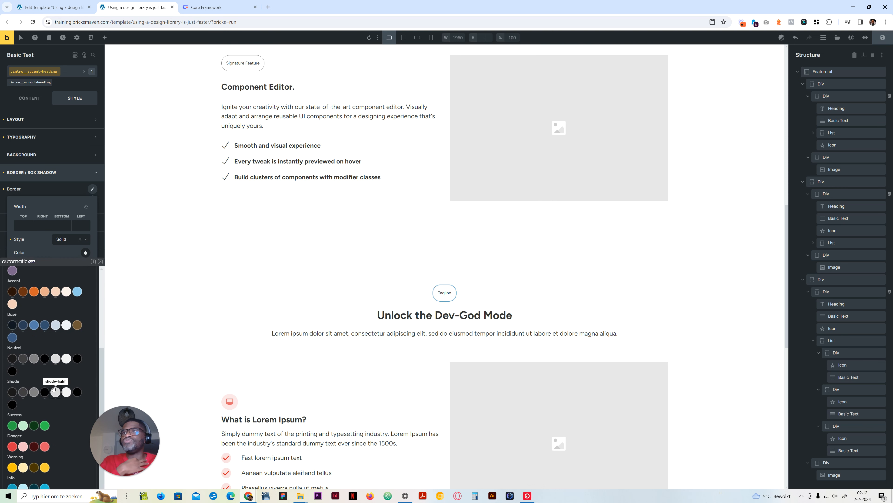
left_click(33, 359)
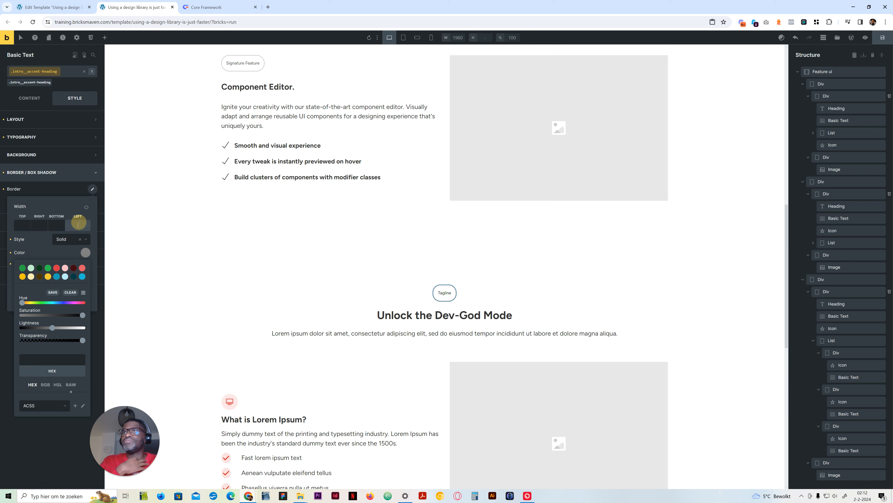
- Set the tagline's border width to .1rem on all linked sides
left_click(78, 223)
type("1rem")
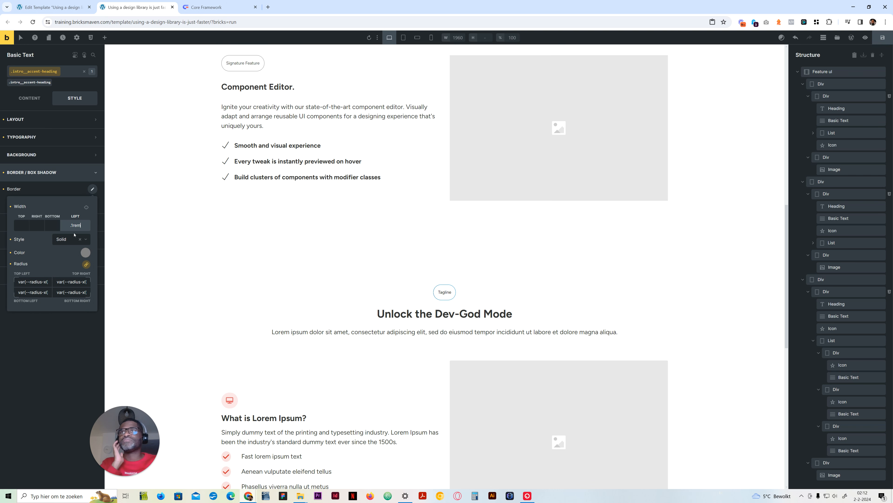
left_click(87, 209)
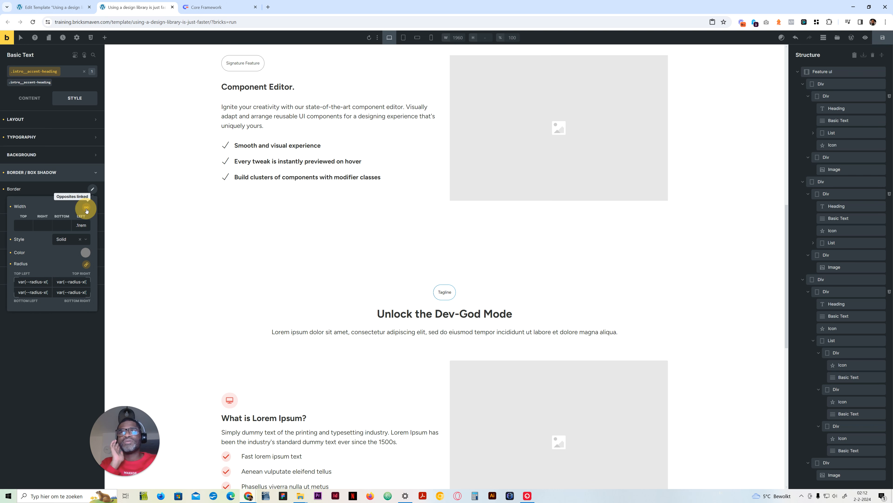
left_click(86, 208)
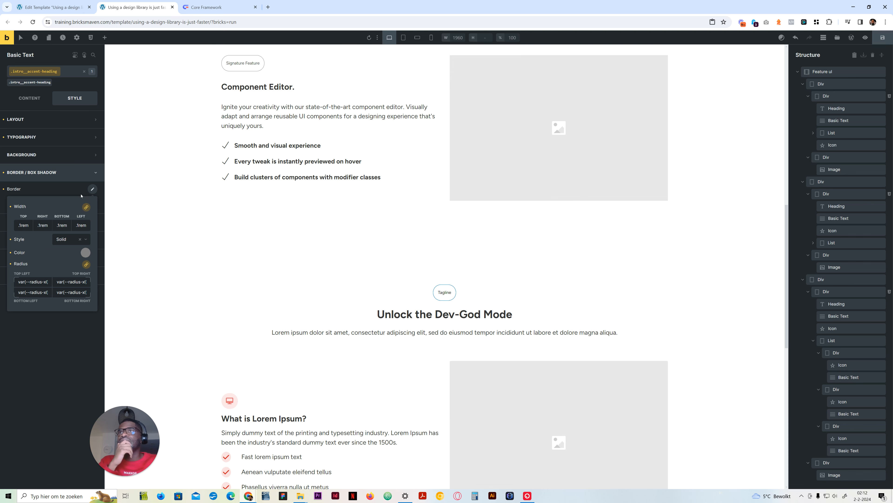
left_click(81, 193)
left_click(66, 172)
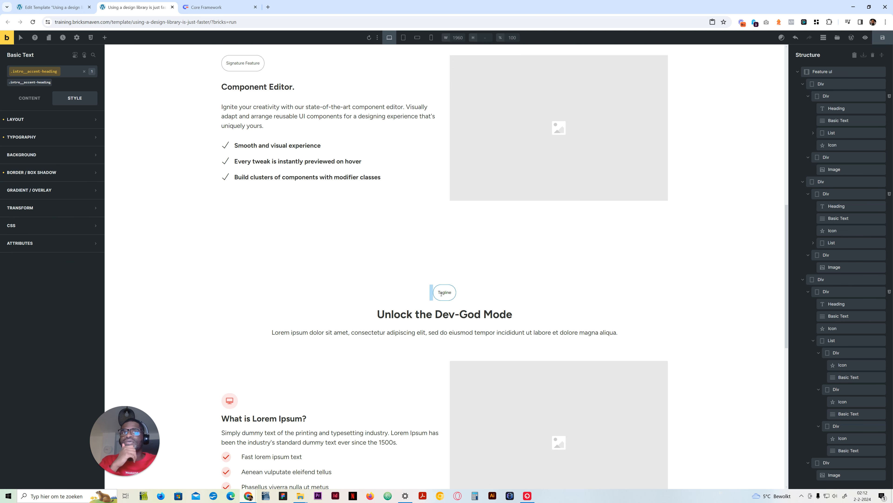
- Copy the hand-built section's "Packed with features" accent text into the pasted section's tagline and set its HTML tag to span
scroll(440, 300, "up", 14)
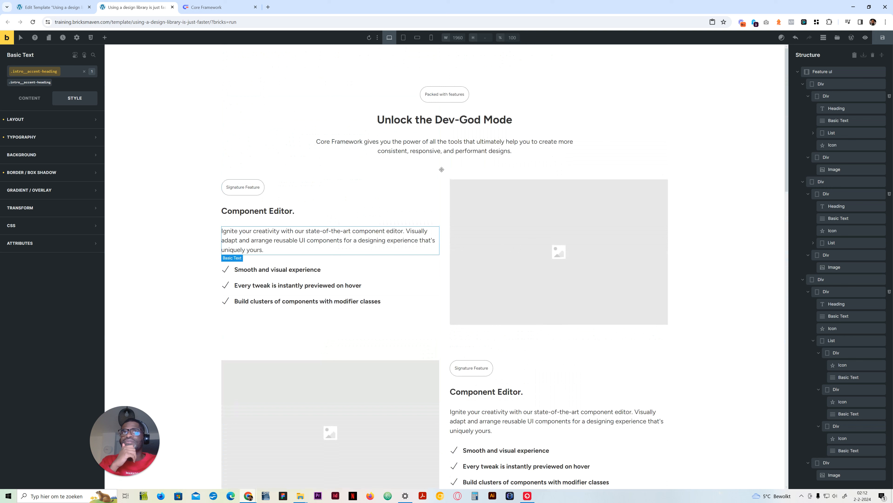
left_click(464, 94)
left_click(30, 98)
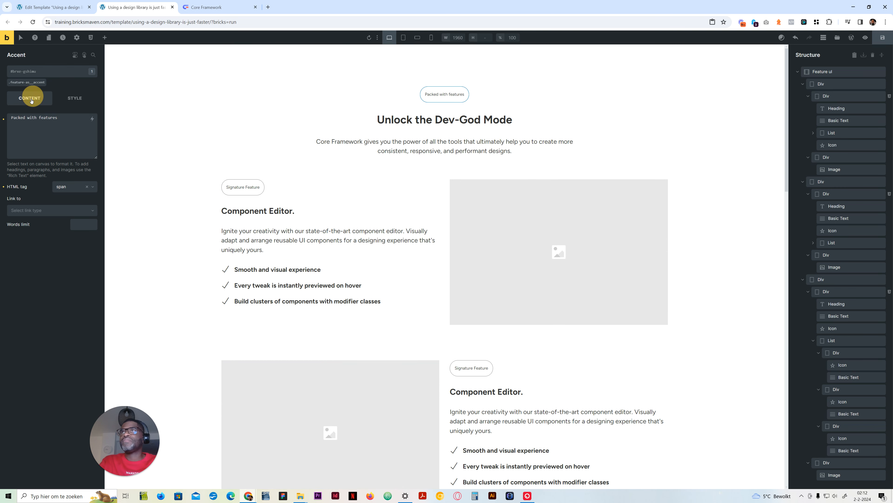
triple_click(88, 138)
scroll(444, 254, "down", 15)
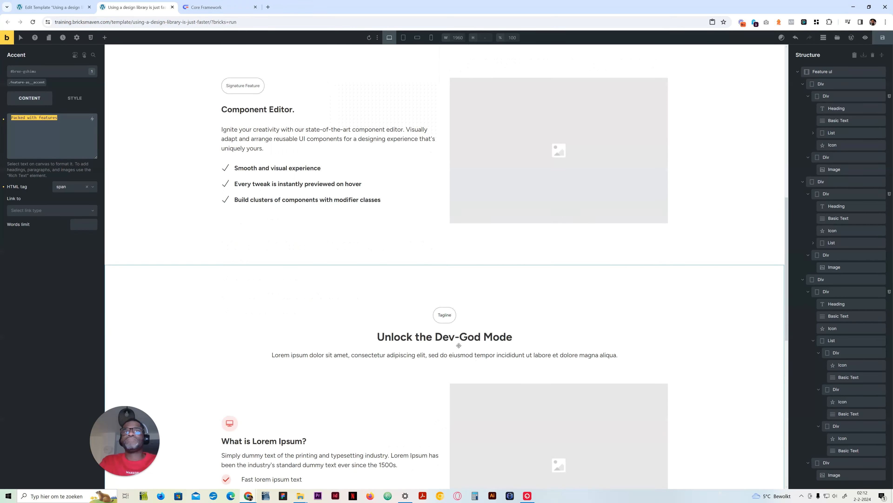
left_click(444, 254)
triple_click(45, 120)
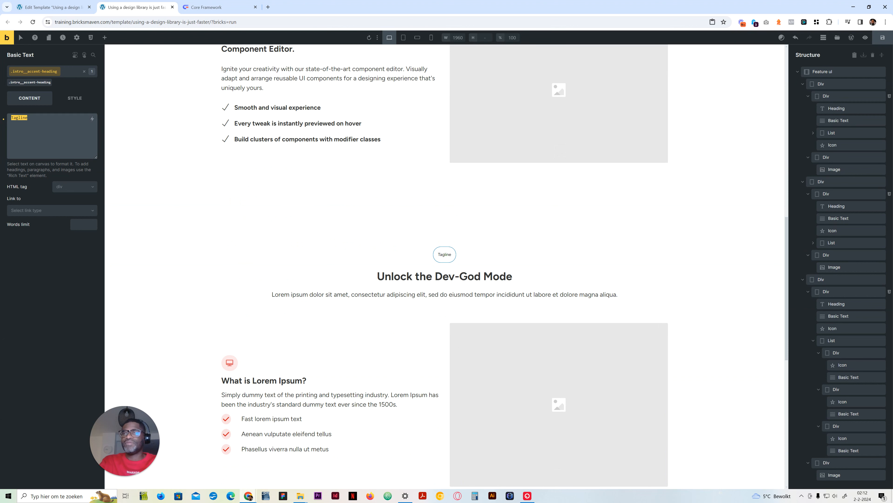
left_click(80, 187)
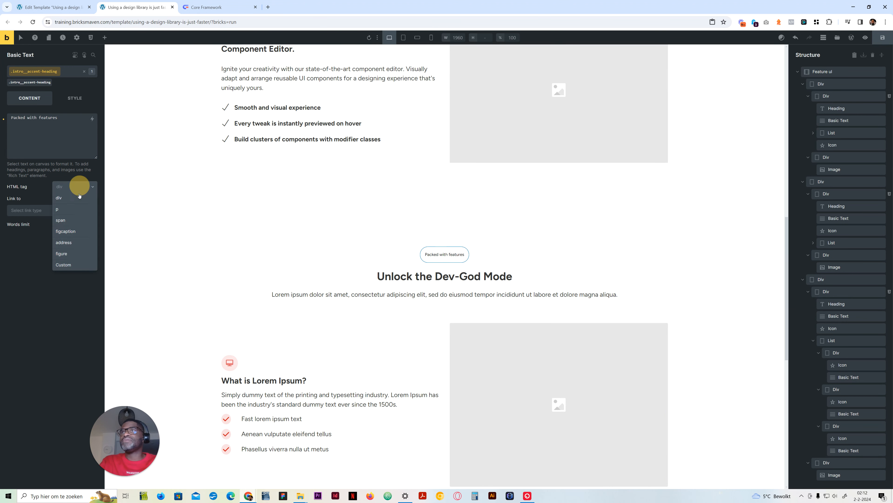
left_click(73, 219)
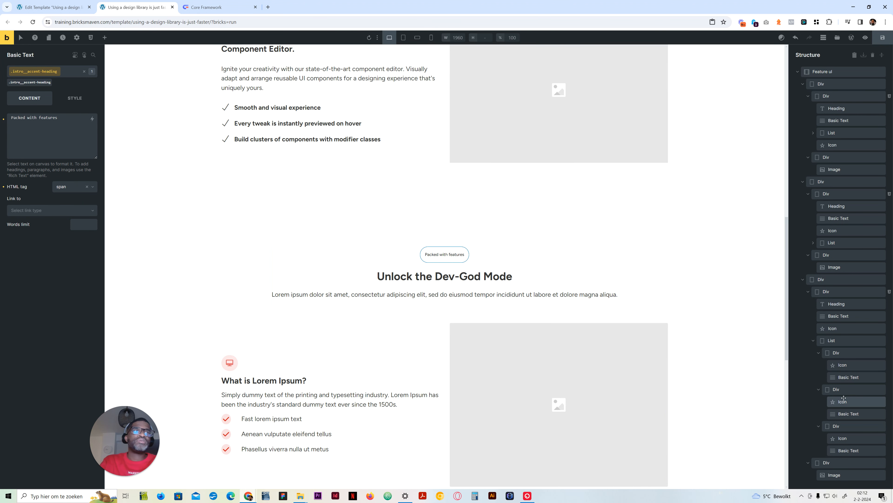
- Rename the tagline text element in the pasted section's Head block to Accent
scroll(852, 243, "up", 1)
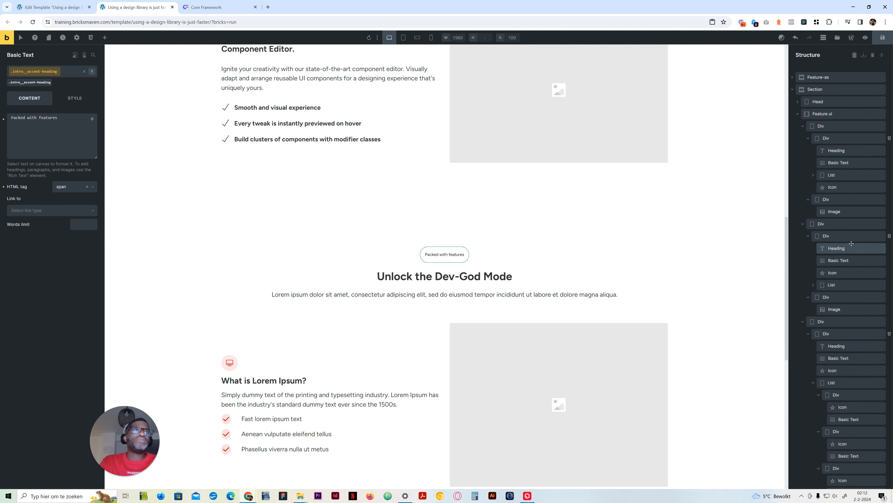
scroll(851, 245, "down", 1)
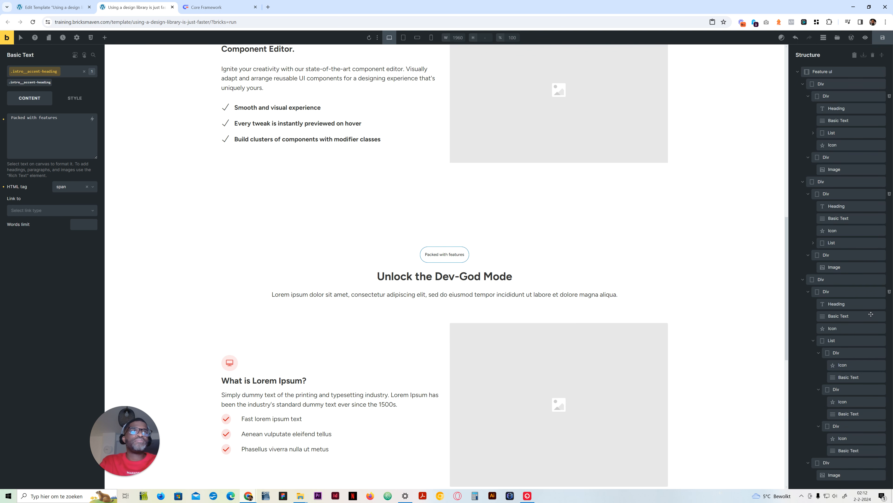
scroll(817, 126, "up", 1)
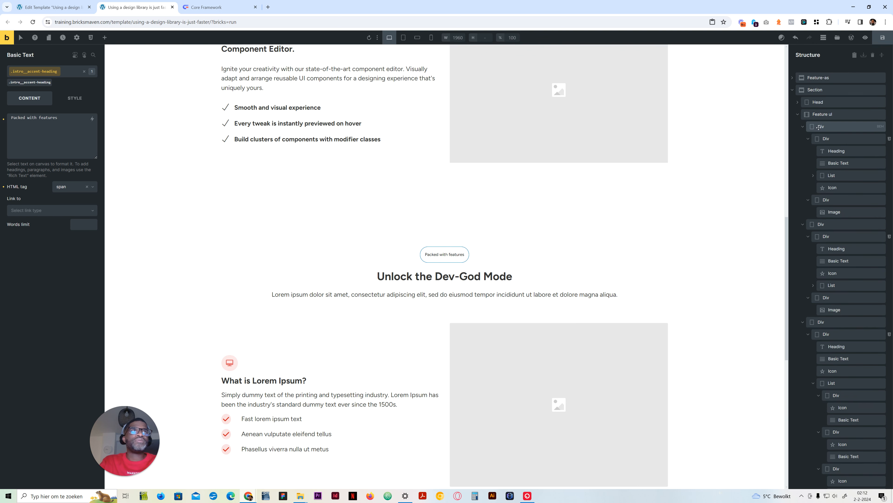
left_click(799, 101)
left_click(828, 114)
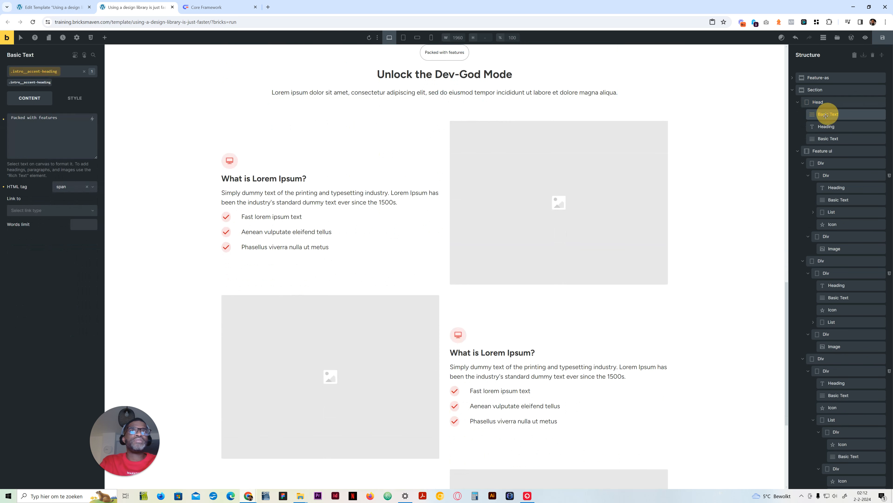
left_click(836, 126)
left_click(836, 138)
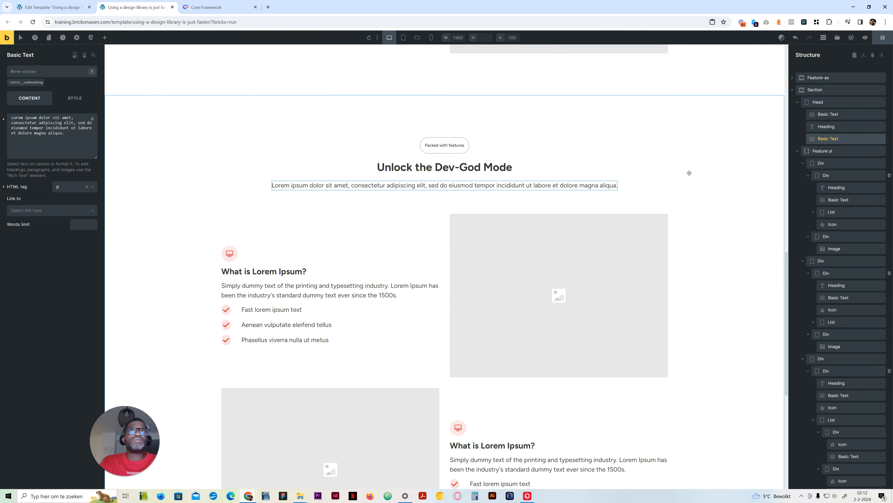
left_click(830, 114)
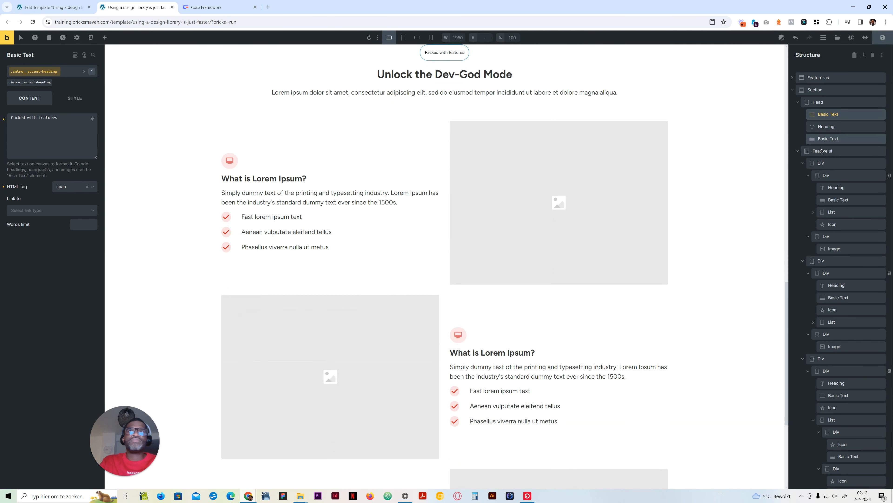
scroll(510, 163, "up", 3)
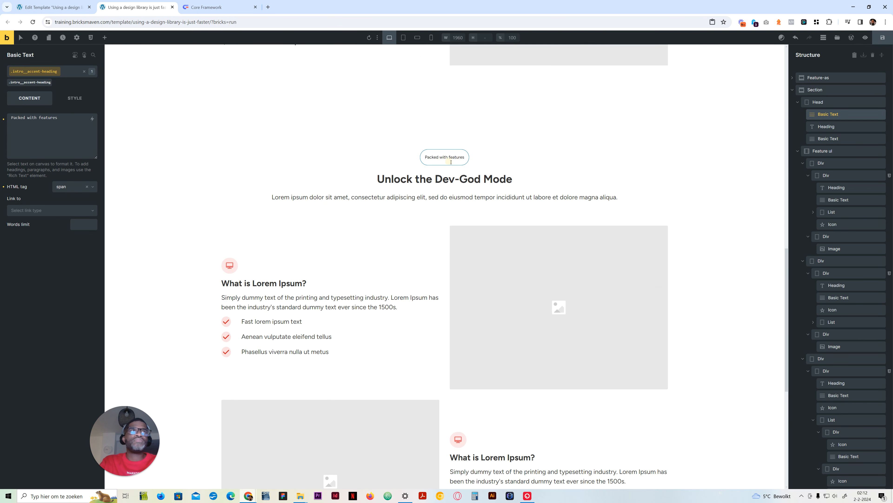
double_click(828, 114)
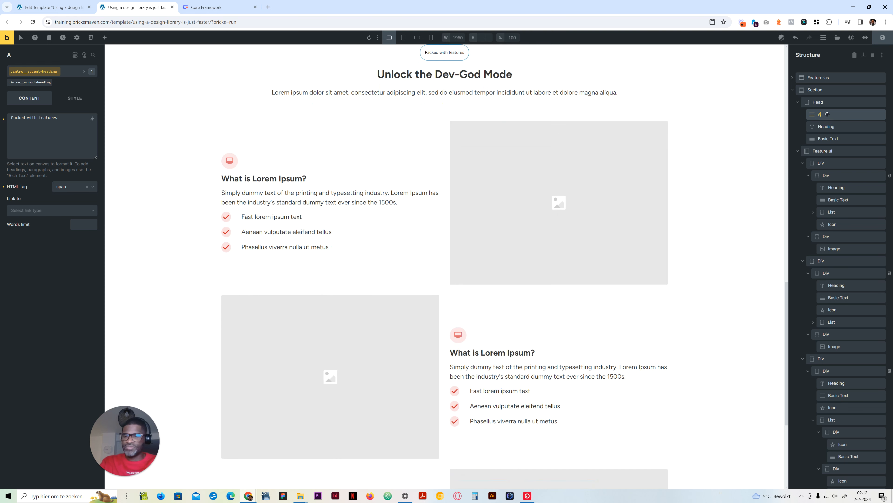
left_click(842, 126)
left_click(835, 115)
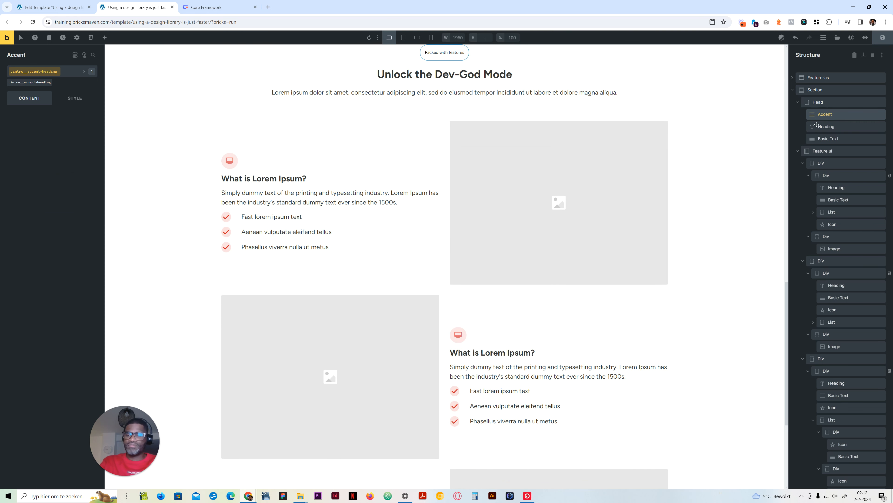
- Replace the first feature block's icon with a copy of the Accent tagline, ordered directly after the heading in the structure
key("ctrl+c")
left_click(339, 152)
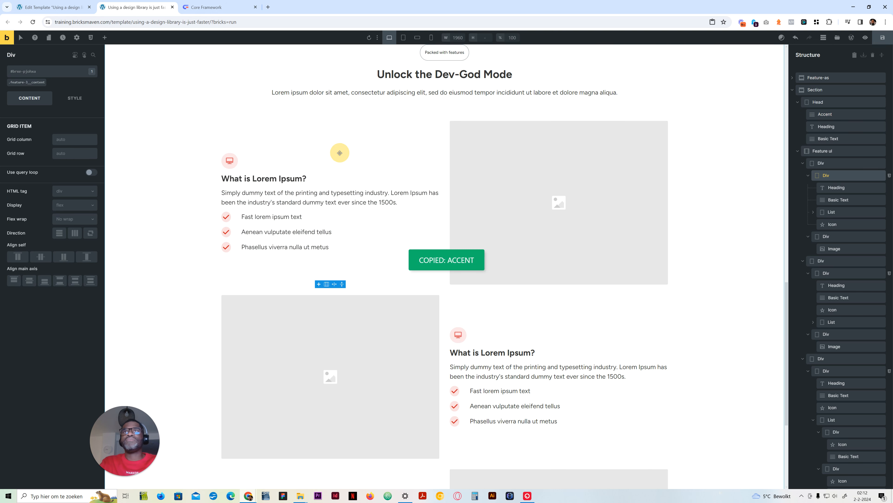
key("ctrl+v")
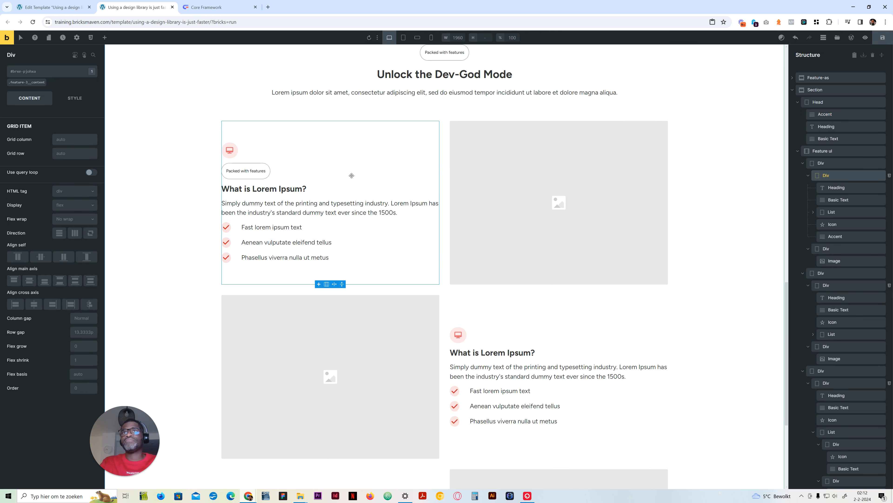
left_click(234, 156)
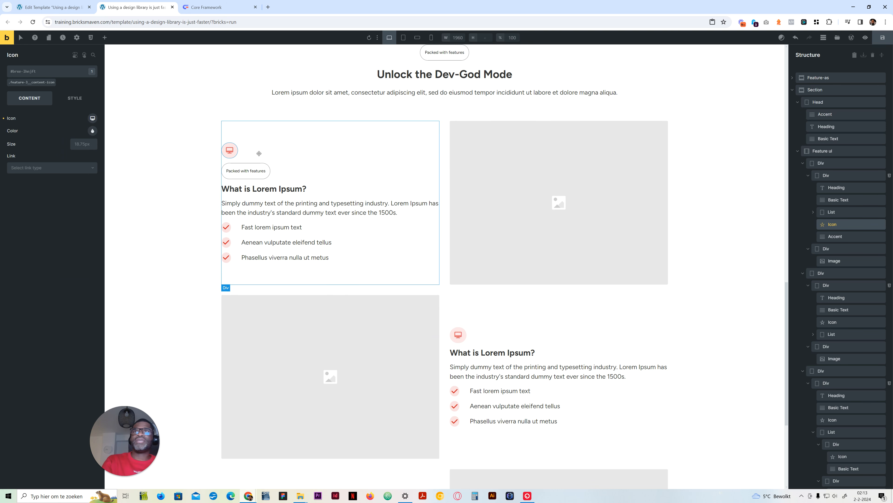
right_click(231, 150)
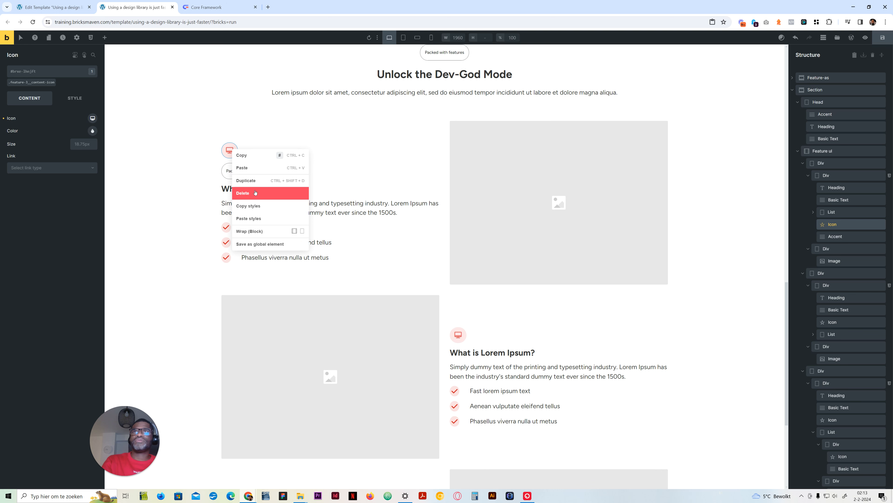
left_click(246, 192)
left_click(246, 160)
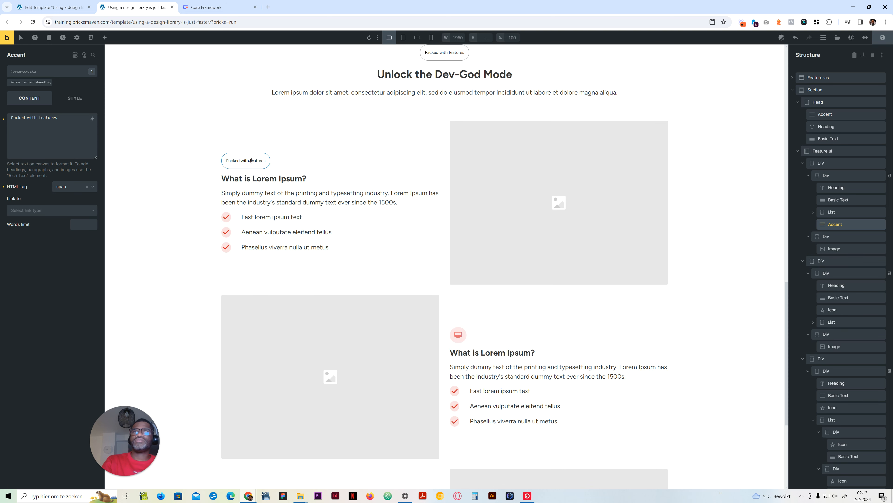
left_click_drag(831, 225, 841, 190)
- Paste the Accent tagline into the second feature block after its heading and delete that block's monitor icon
scroll(569, 202, "down", 2)
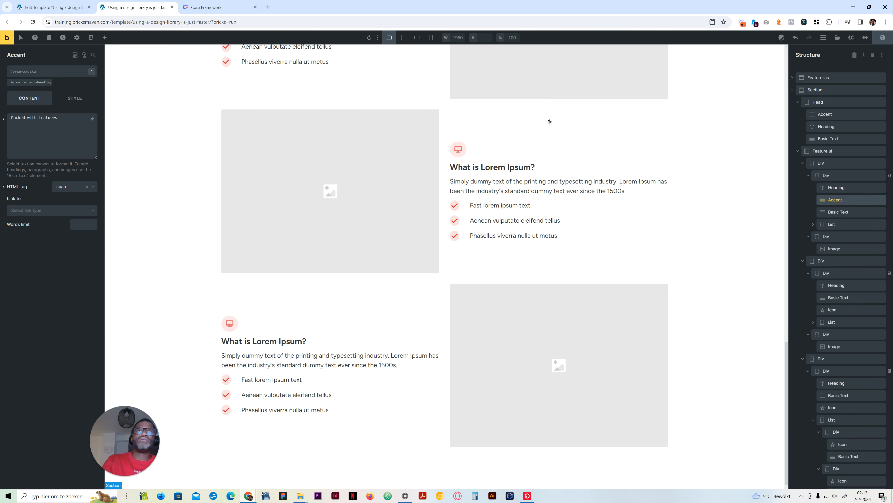
left_click(550, 129)
key("ctrl+v")
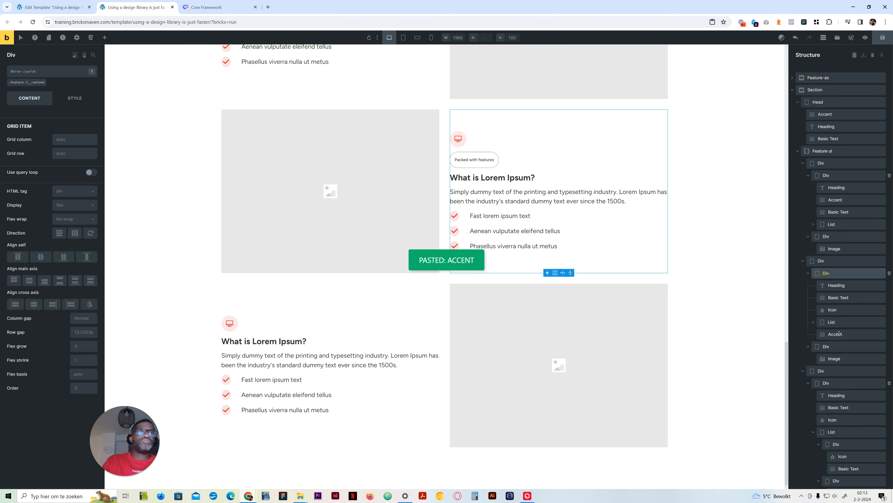
left_click_drag(840, 336, 834, 294)
right_click(839, 323)
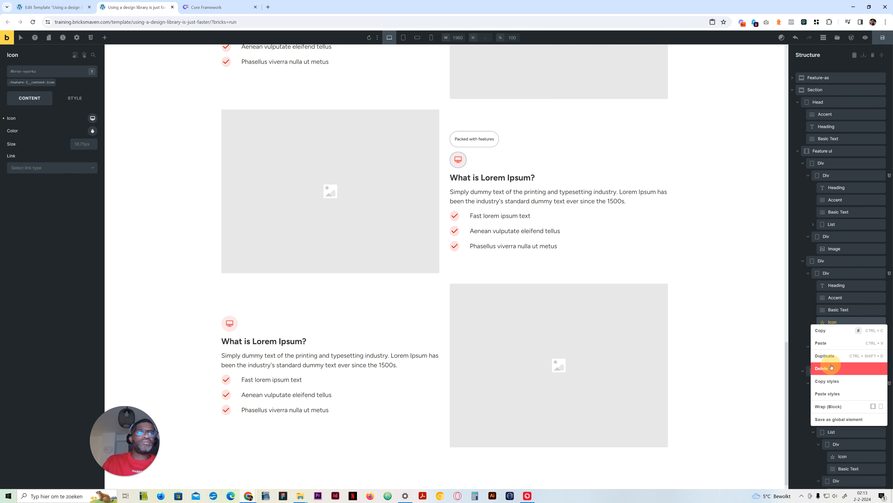
left_click(824, 365)
- Paste the Accent tagline into the third feature block, move it after the heading, and delete the block's icon
left_click(353, 323)
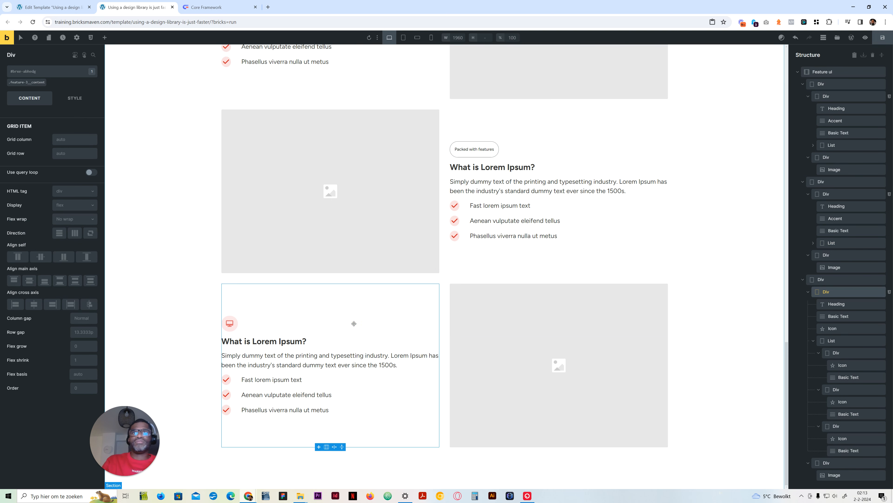
key("ctrl+v")
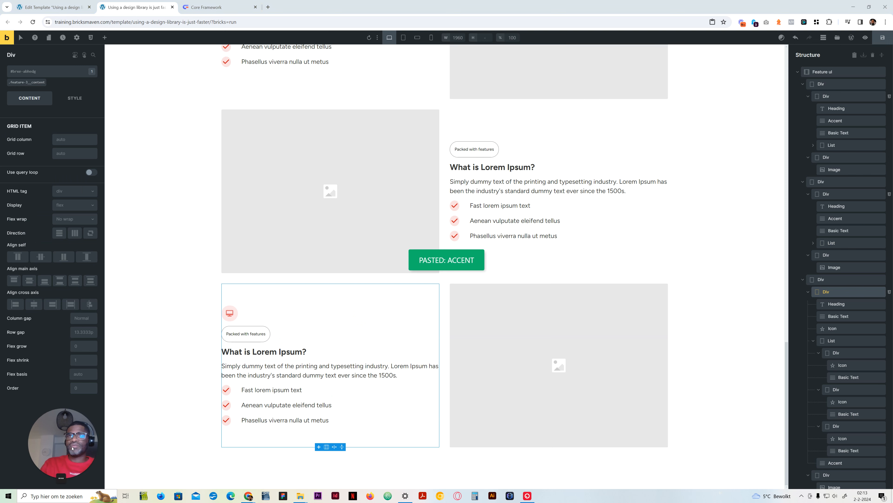
scroll(858, 438, "down", 1)
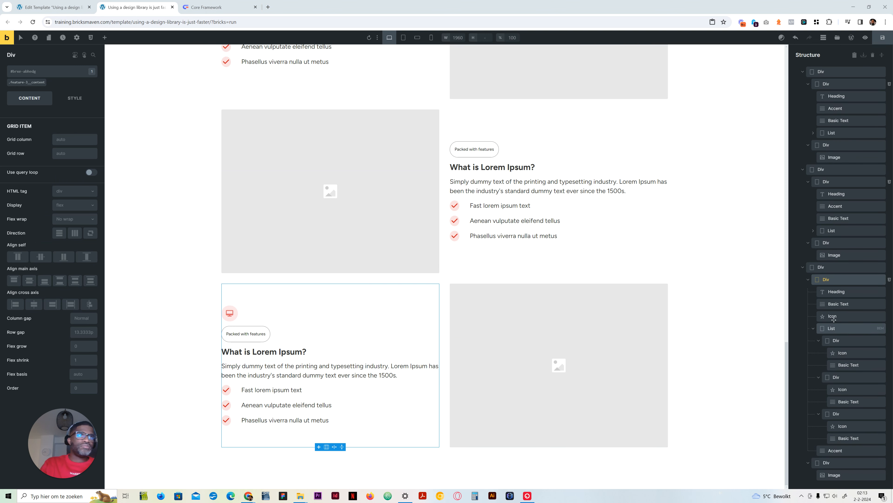
left_click(814, 328)
left_click_drag(840, 434, 842, 392)
right_click(841, 410)
left_click(856, 371)
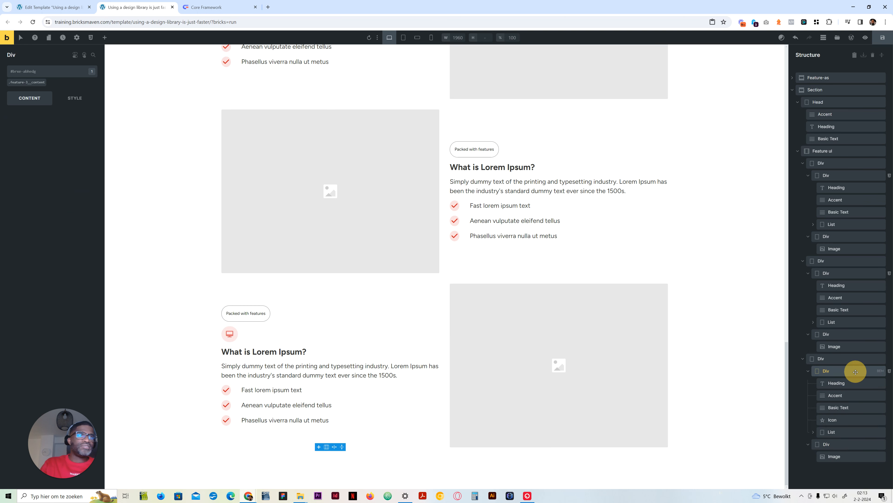
right_click(837, 419)
left_click(830, 429)
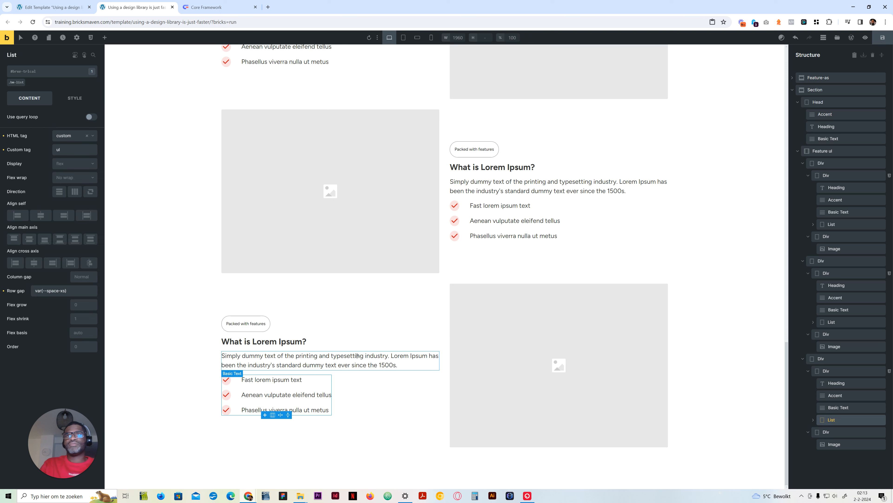
- Set the row gap of the feature blocks' shared content class to the content-gap variable
left_click(374, 315)
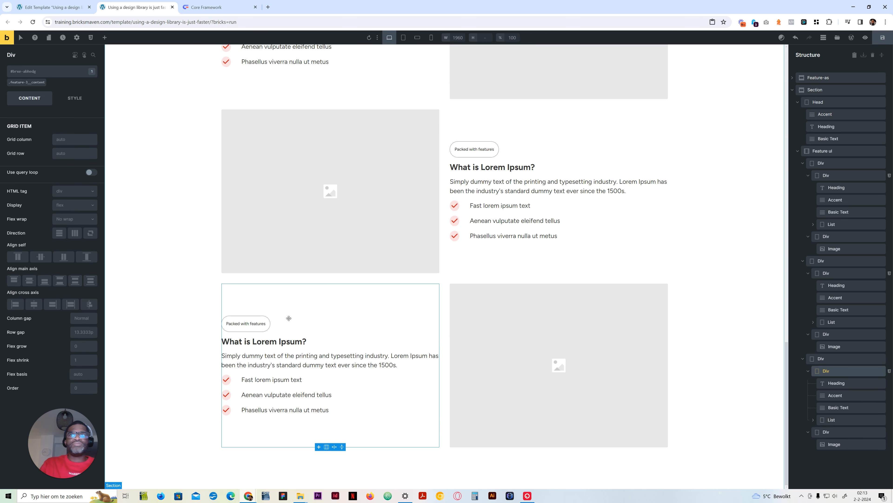
left_click(33, 83)
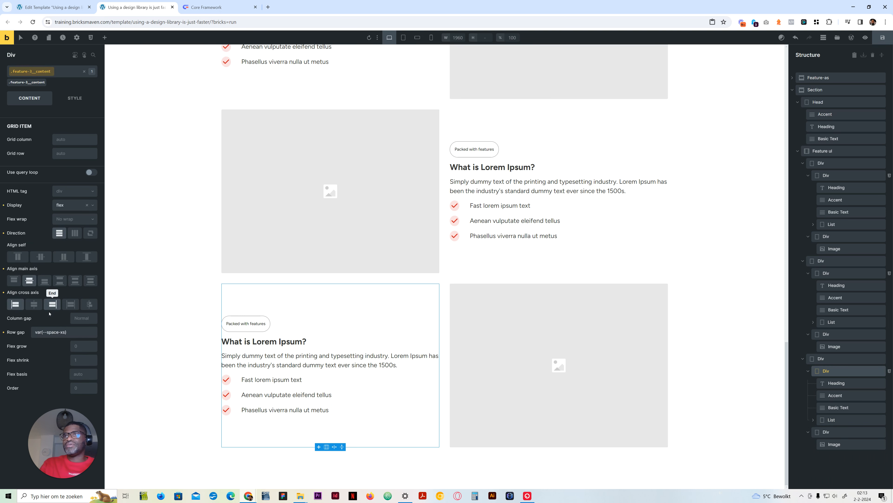
right_click(84, 332)
left_click(34, 278)
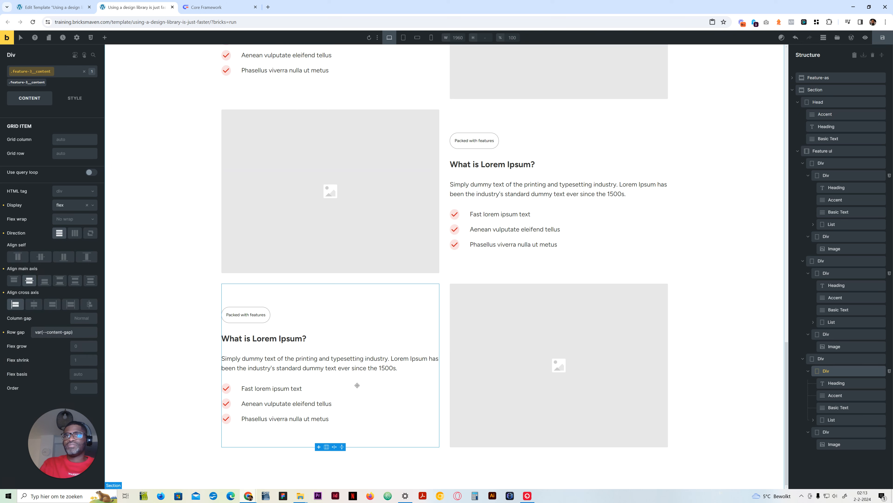
- Set the row gap of the Feature ul list's own feature class to the container-gap variable
scroll(395, 269, "up", 4)
scroll(396, 268, "up", 3)
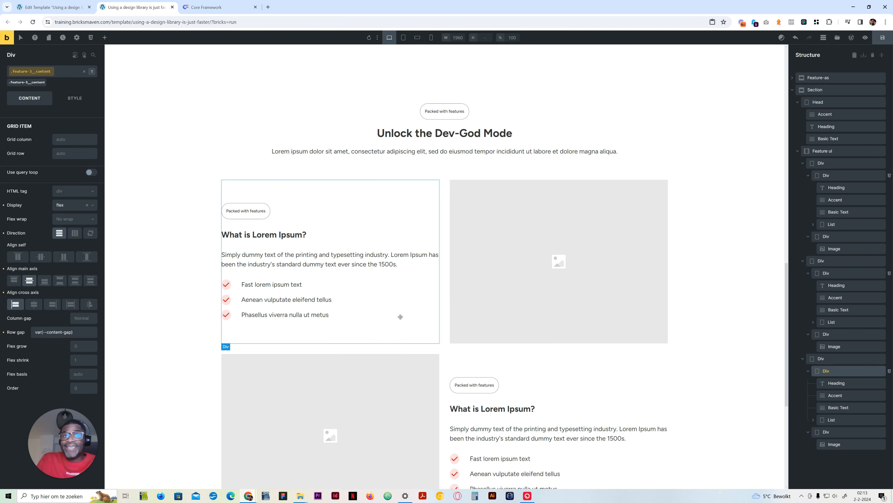
scroll(406, 310, "up", 10)
scroll(413, 305, "down", 8)
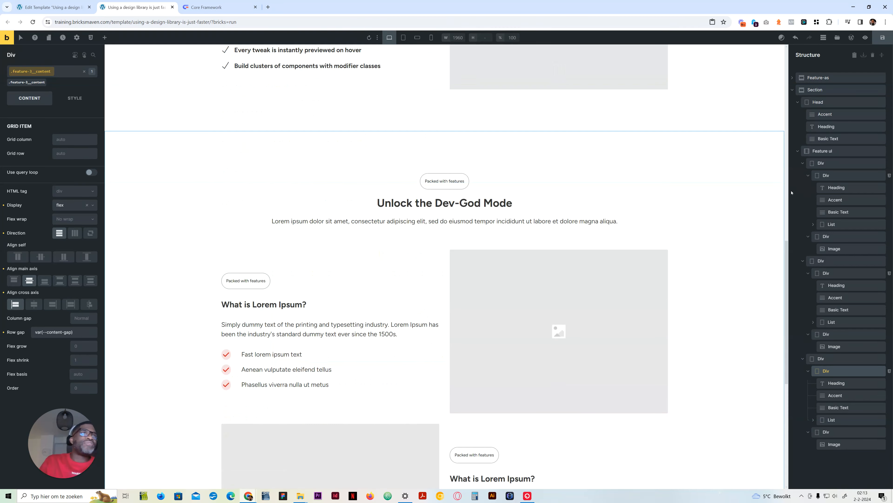
left_click(809, 150)
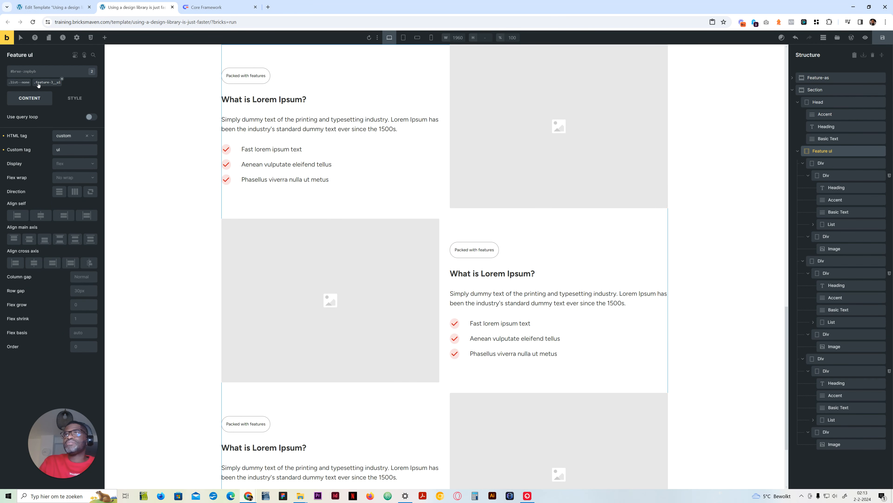
left_click(36, 83)
right_click(81, 290)
left_click(75, 278)
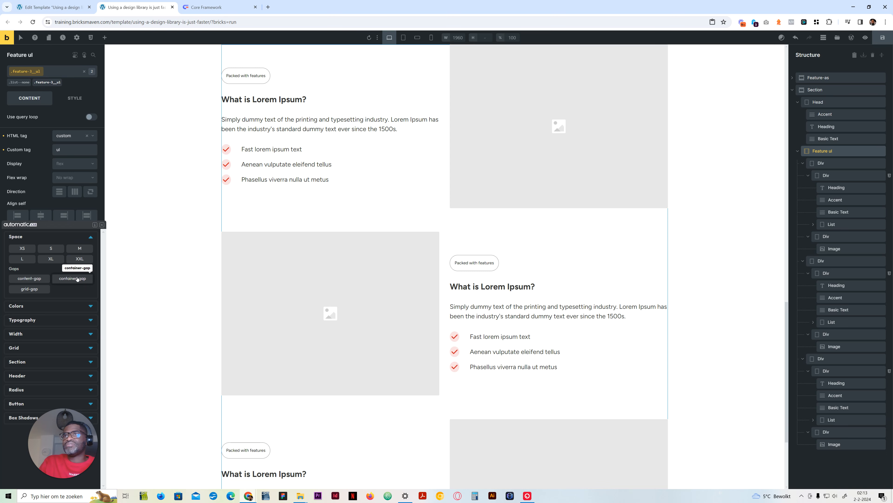
- Compare the spacing and layout of the pasted section with the hand-built feature section above it
scroll(465, 255, "up", 15)
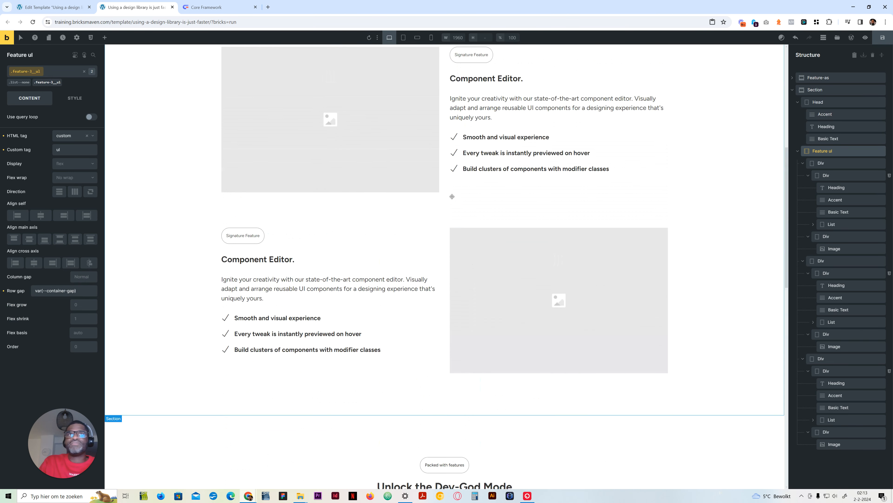
scroll(409, 212, "down", 8)
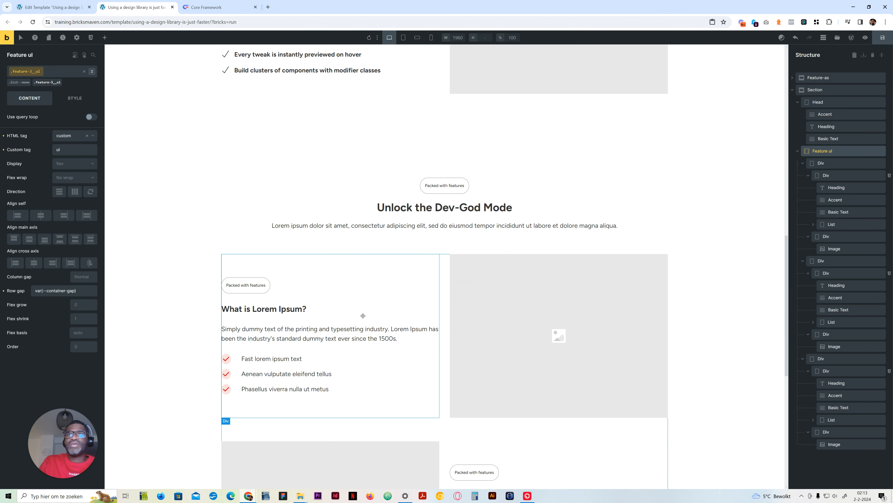
scroll(363, 316, "up", 14)
scroll(363, 314, "down", 14)
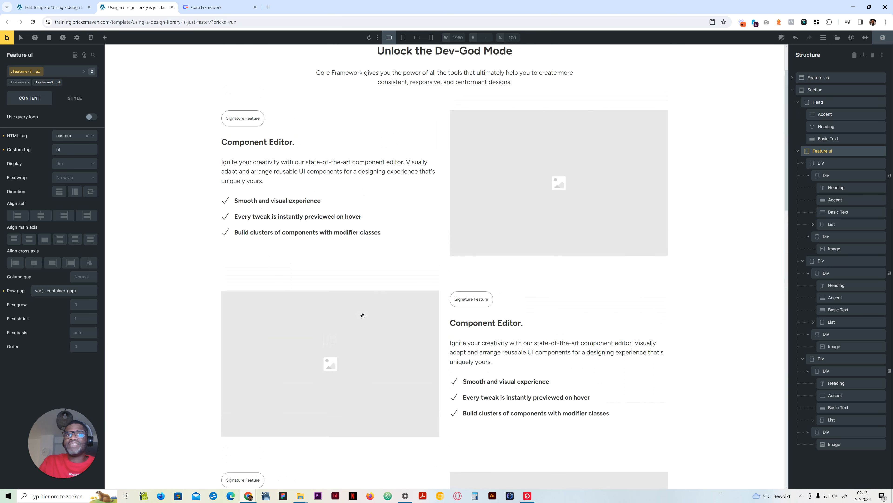
scroll(363, 314, "down", 1)
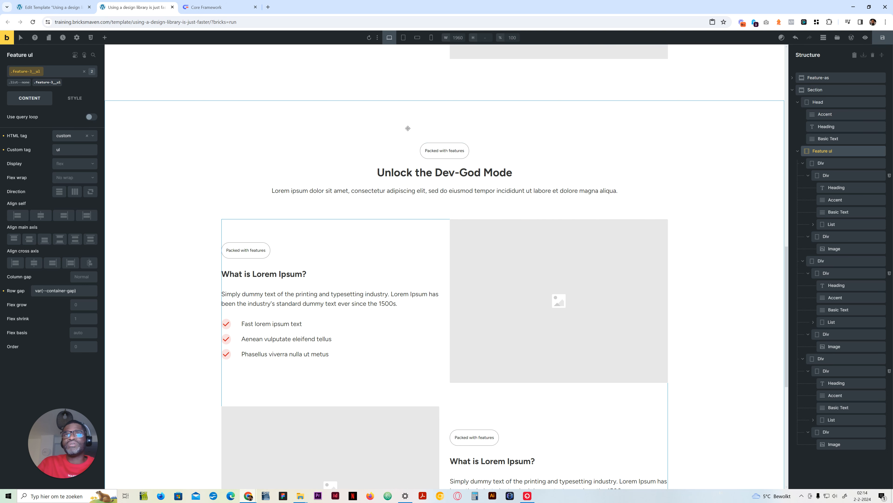
- Preview the page at the tablet portrait and mobile landscape breakpoints to check the pasted section's responsiveness
scroll(377, 315, "down", 4)
scroll(390, 176, "up", 1)
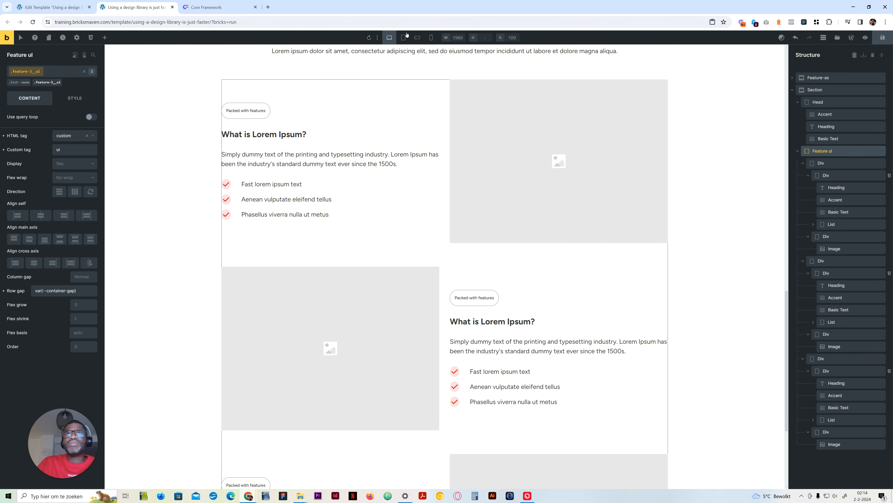
left_click(403, 37)
left_click(419, 38)
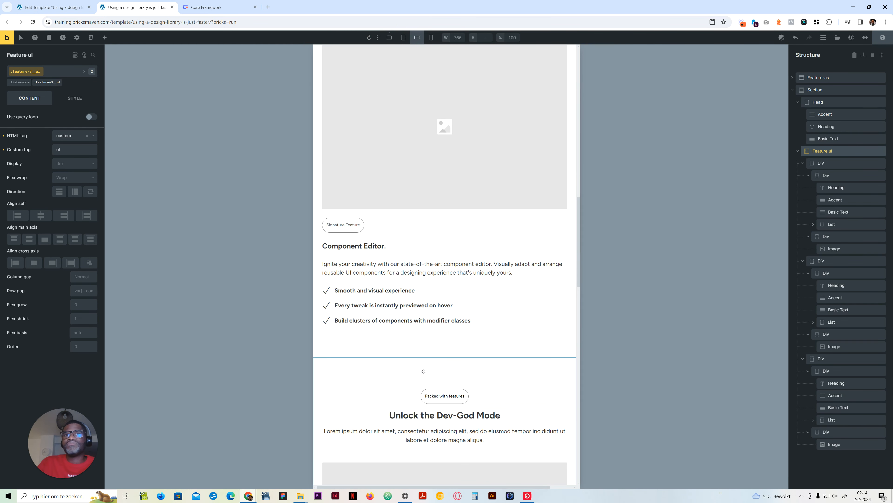
- Review the pasted section's stacked feature blocks at the mobile landscape breakpoint, and return the canvas to the desktop breakpoint
scroll(423, 365, "down", 7)
scroll(423, 363, "up", 3)
scroll(405, 247, "down", 4)
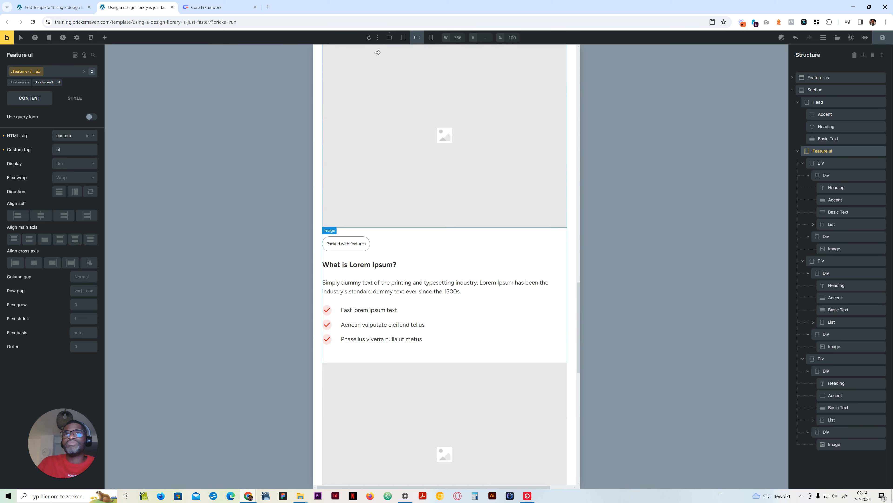
left_click(389, 37)
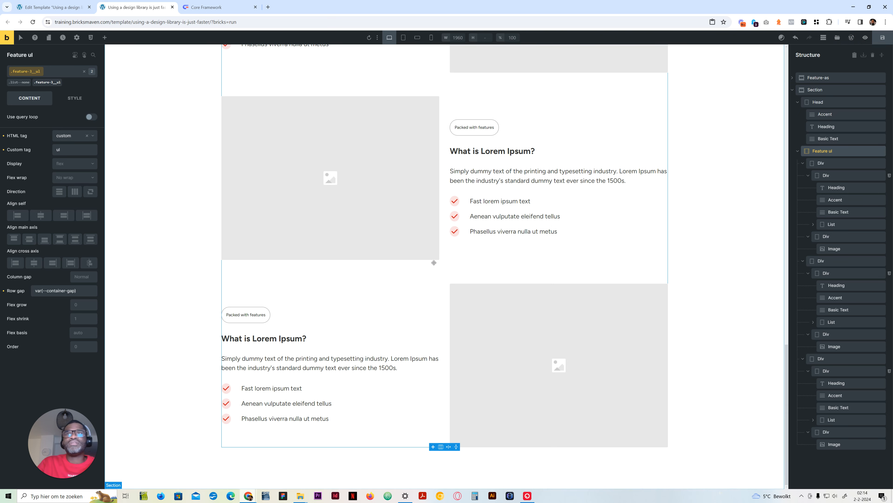
scroll(373, 331, "up", 10)
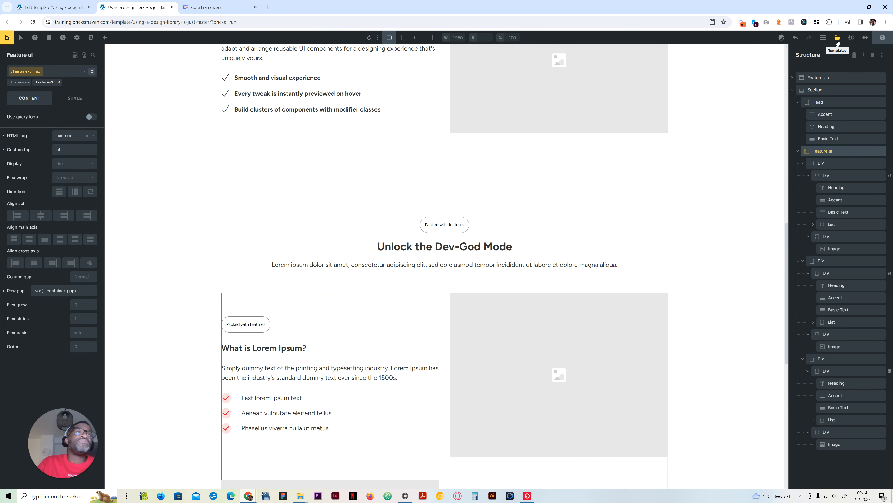
- Browse the Alpha Library's section designs filtered to Feature in the Mavenbricks side panel, and close the library
left_click(817, 23)
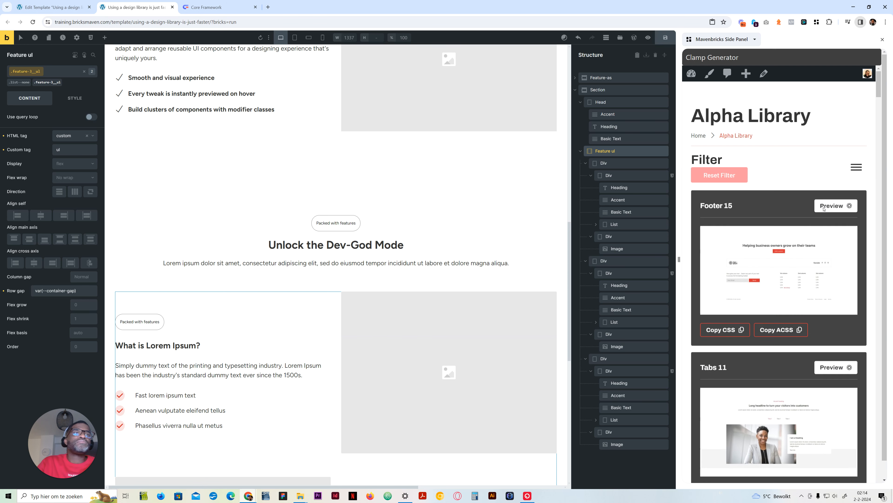
left_click(858, 167)
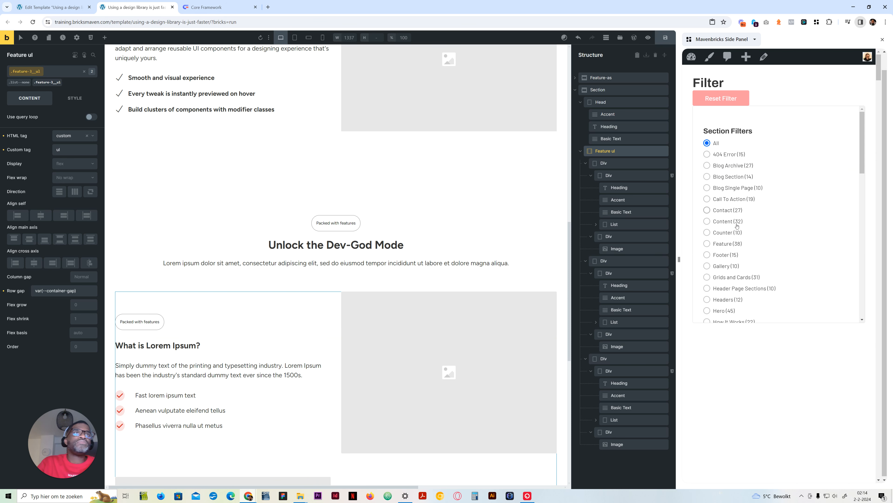
left_click(734, 243)
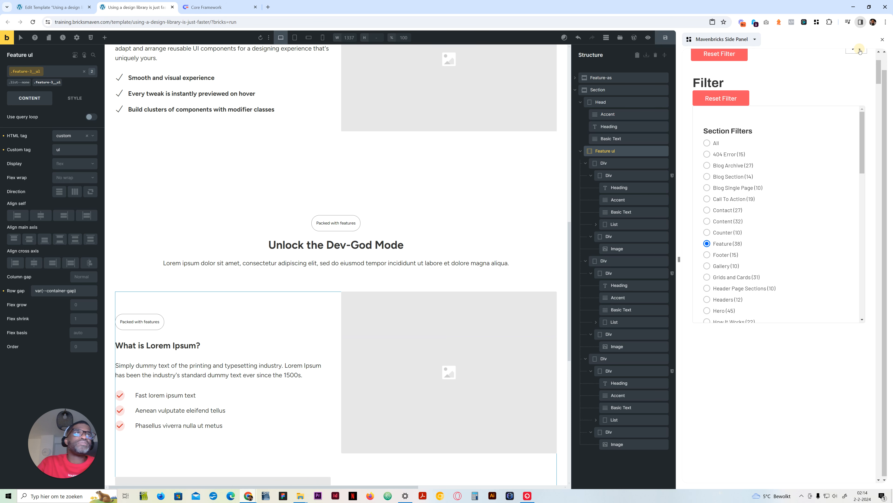
left_click(859, 51)
scroll(804, 297, "down", 5)
left_click_drag(878, 87, 863, 439)
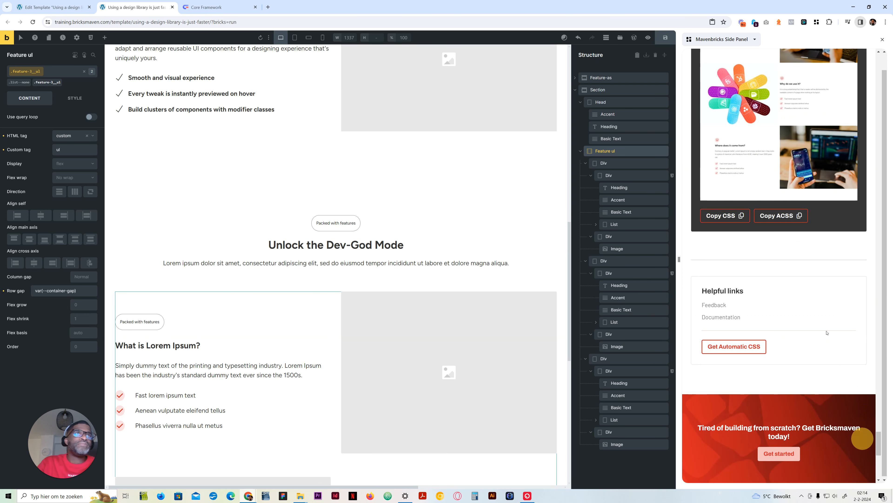
scroll(832, 317, "up", 5)
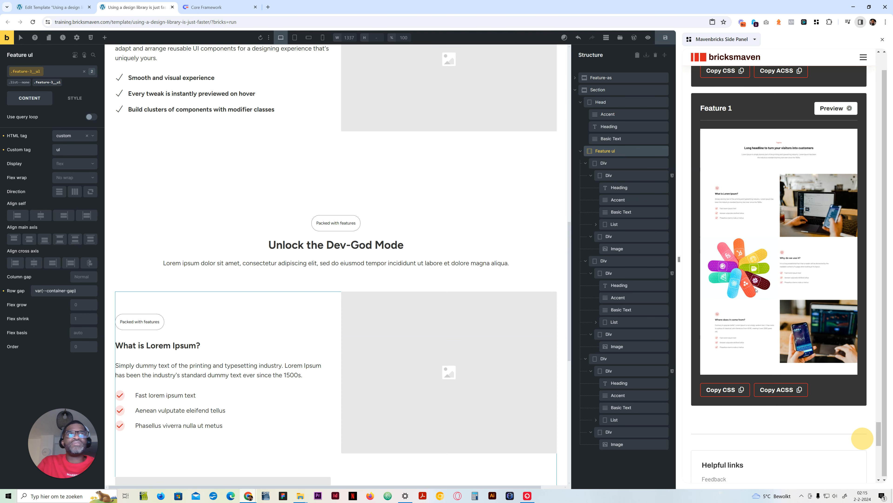
scroll(754, 291, "up", 8)
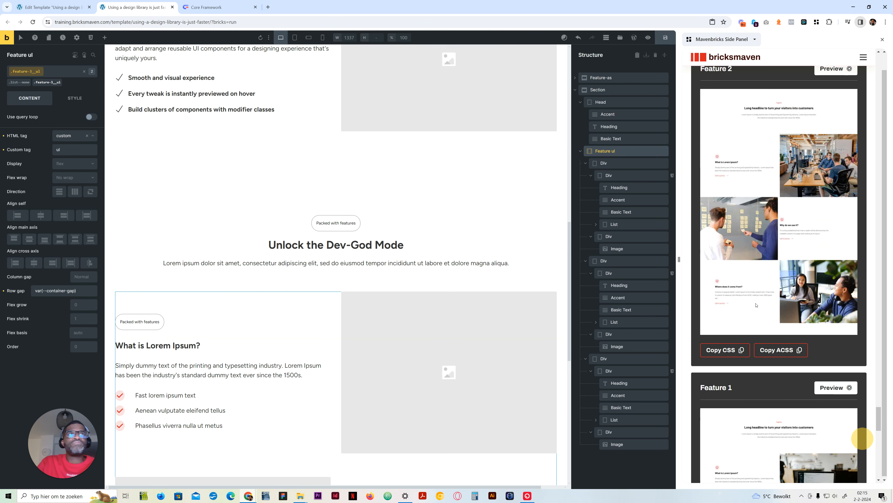
scroll(752, 309, "up", 15)
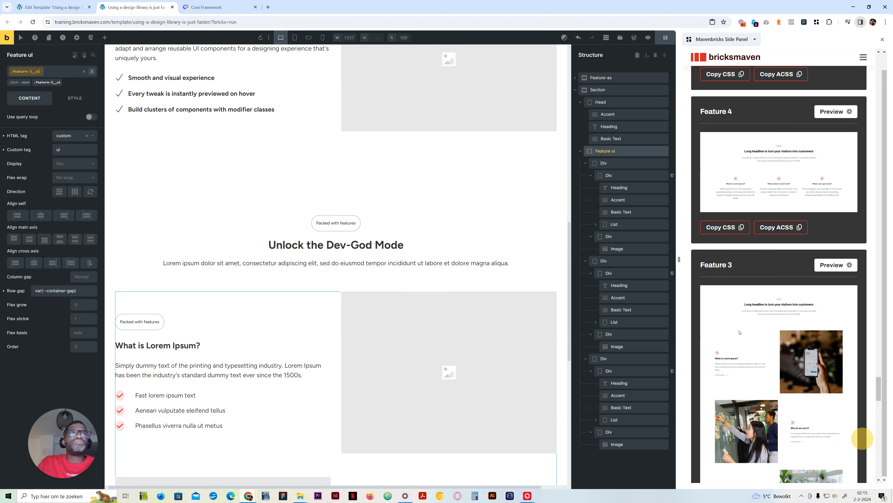
left_click(882, 39)
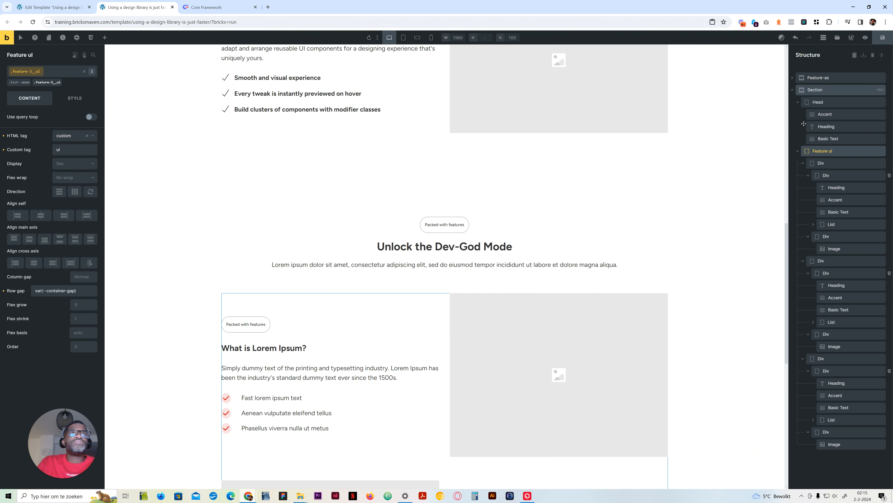
- Collapse the pasted Section in the structure, save the template, and open its front-end preview
left_click(816, 89)
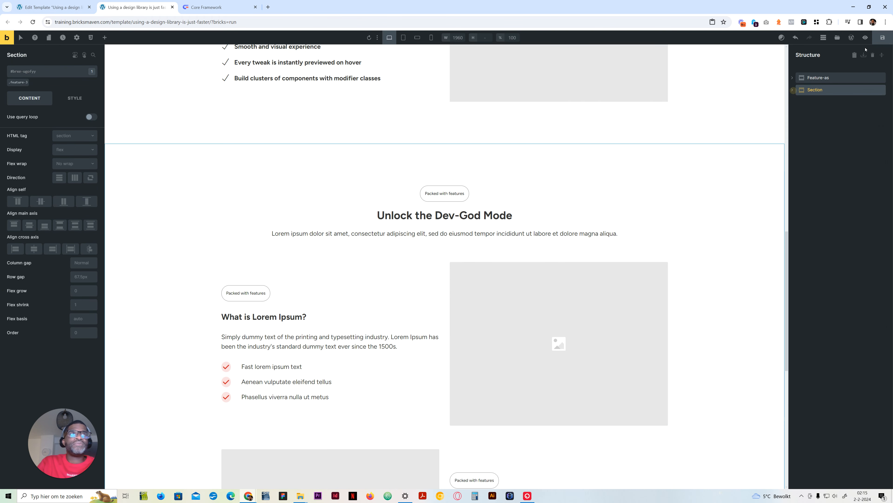
key("ctrl+s")
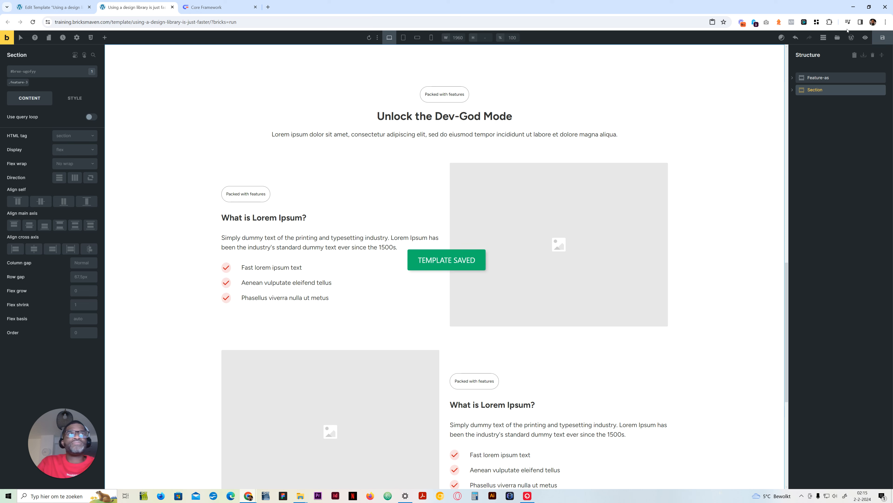
left_click(865, 38)
left_click(852, 37)
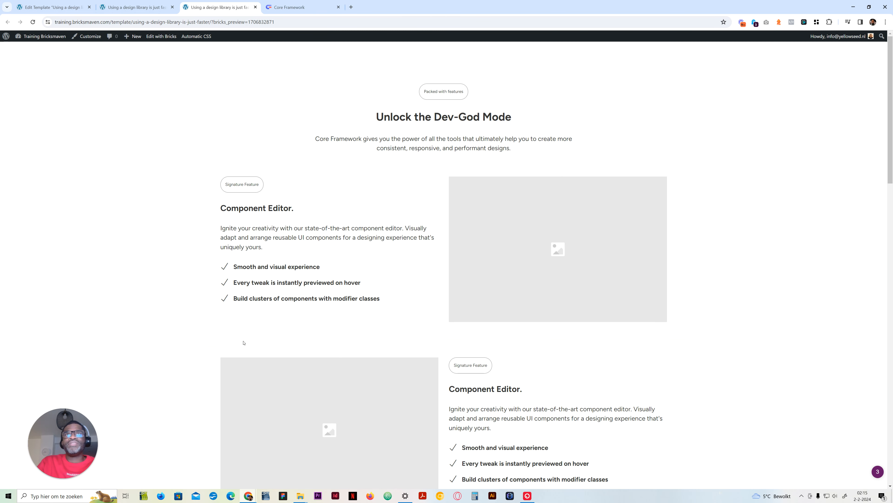
- Compare the hand-built feature section with the pasted library section on the front-end preview page
scroll(350, 351, "down", 5)
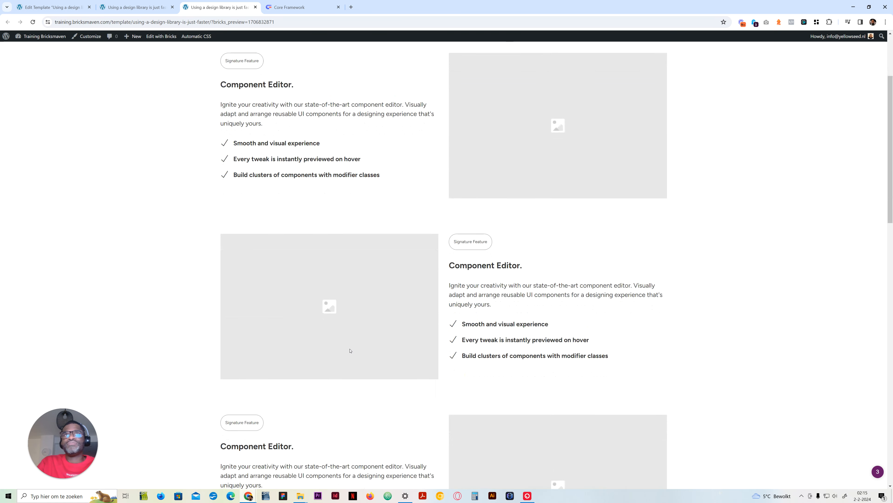
scroll(351, 346, "down", 5)
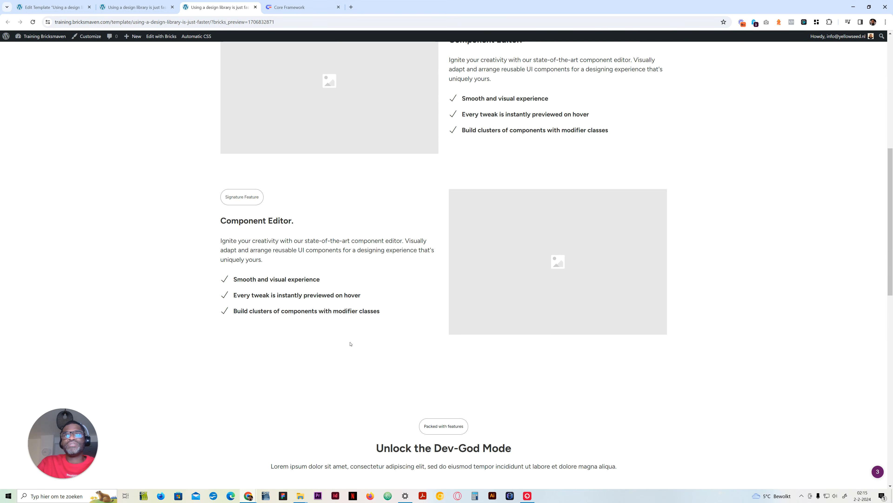
scroll(350, 342, "down", 10)
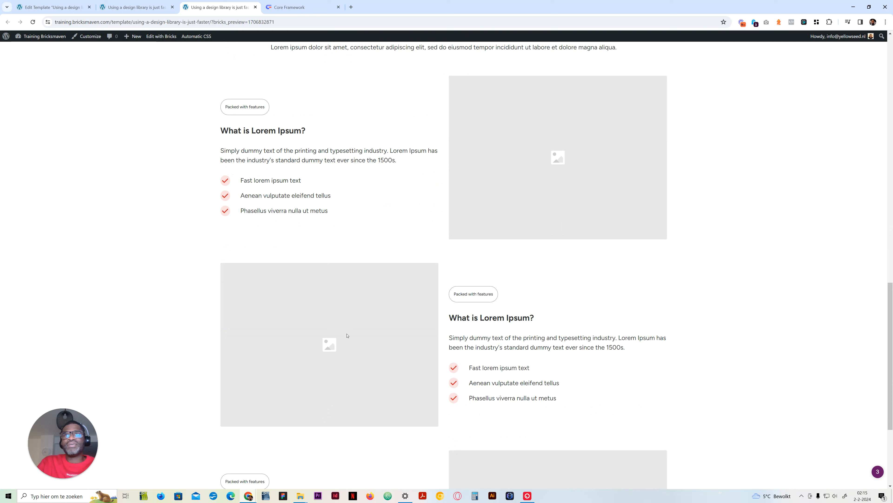
scroll(348, 335, "down", 5)
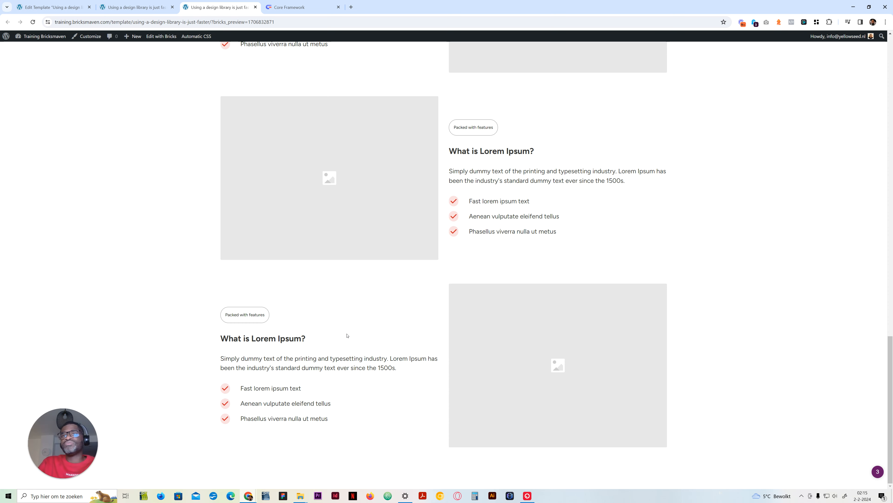
scroll(348, 335, "up", 8)
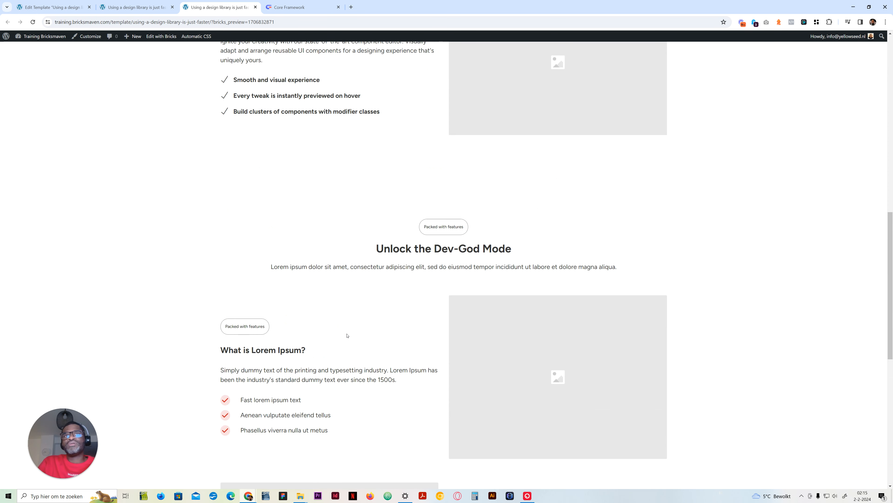
scroll(348, 336, "up", 1)
scroll(347, 336, "down", 4)
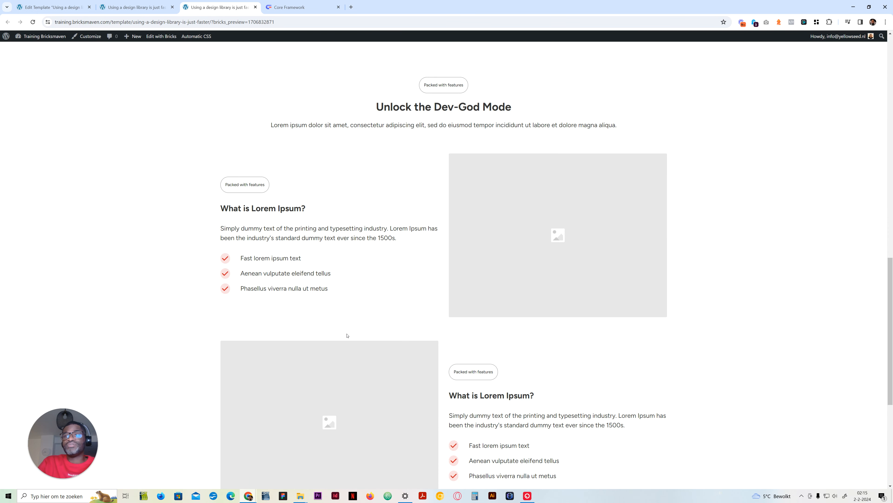
scroll(377, 340, "up", 12)
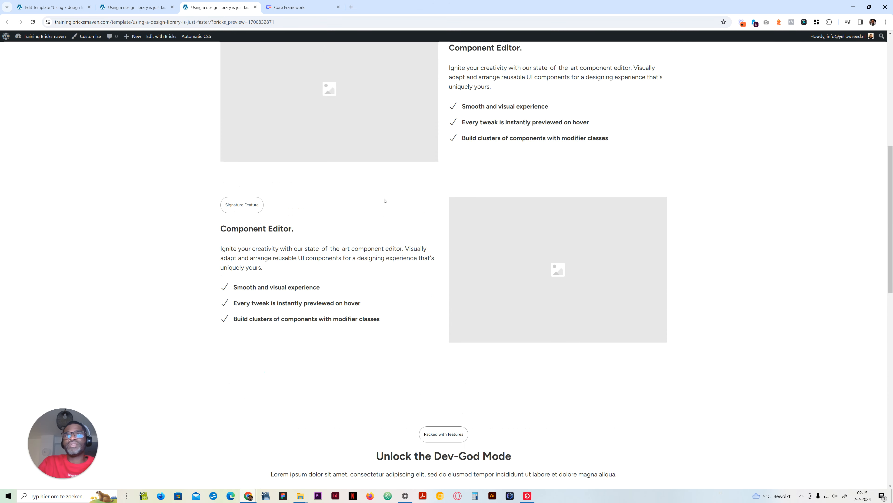
scroll(351, 299, "up", 4)
scroll(350, 298, "down", 20)
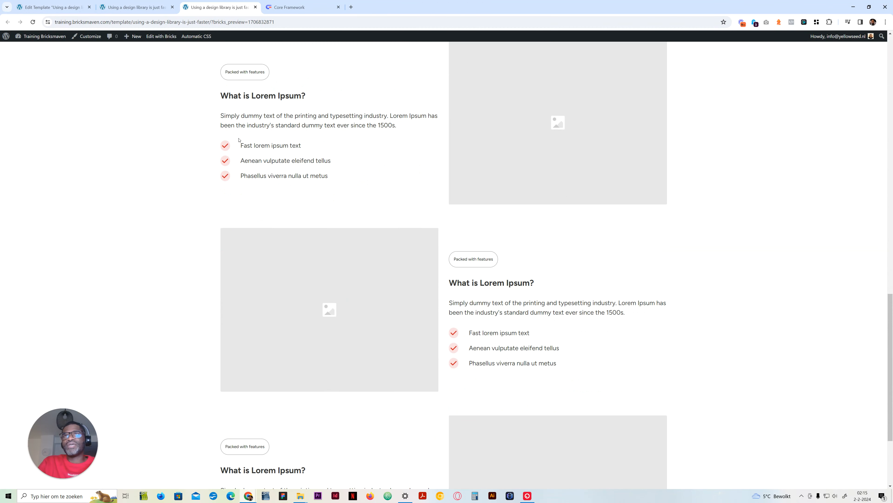
scroll(305, 310, "down", 3)
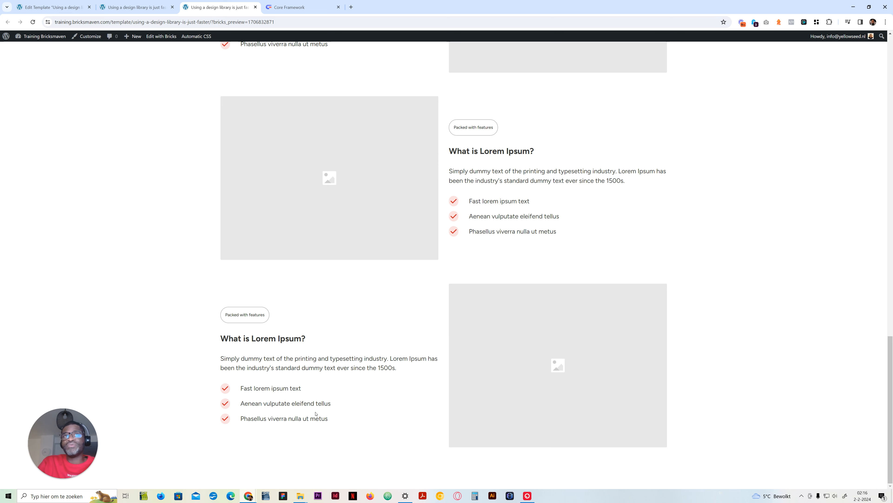
- Return to the Bricks builder's editing view and expand the pasted Section in the structure tree
left_click(141, 7)
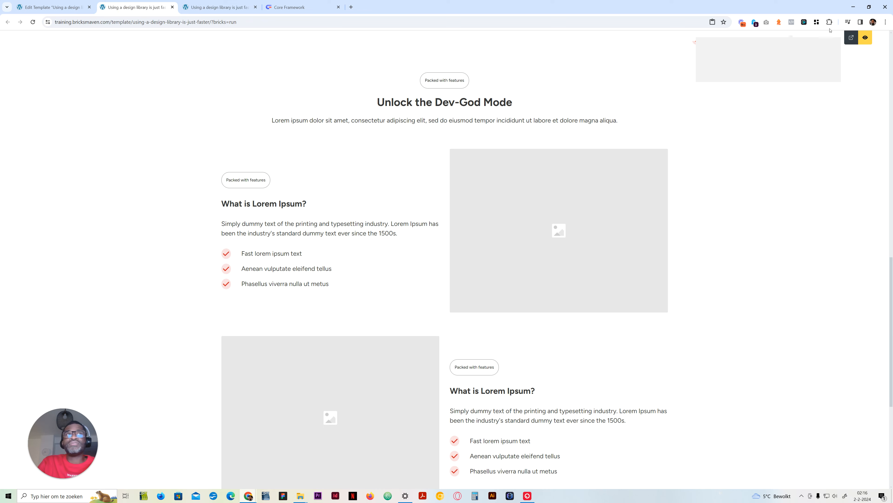
left_click(864, 37)
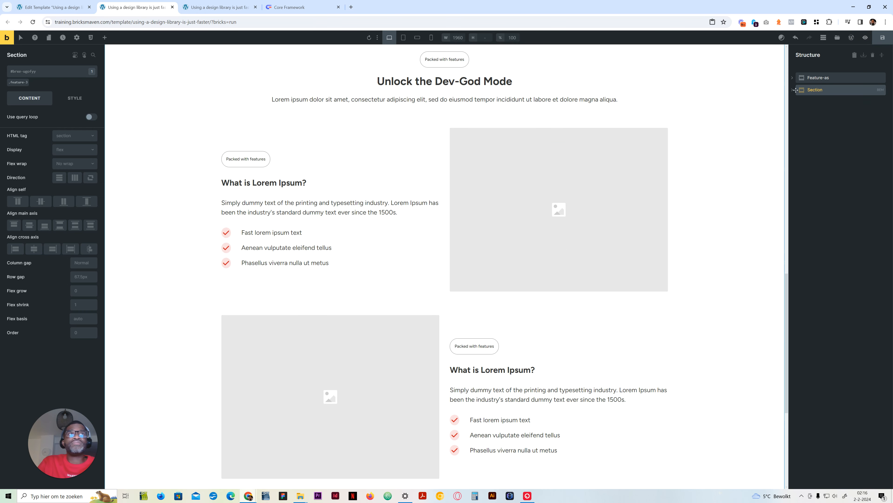
left_click(793, 89)
scroll(597, 288, "down", 3)
scroll(597, 288, "down", 3)
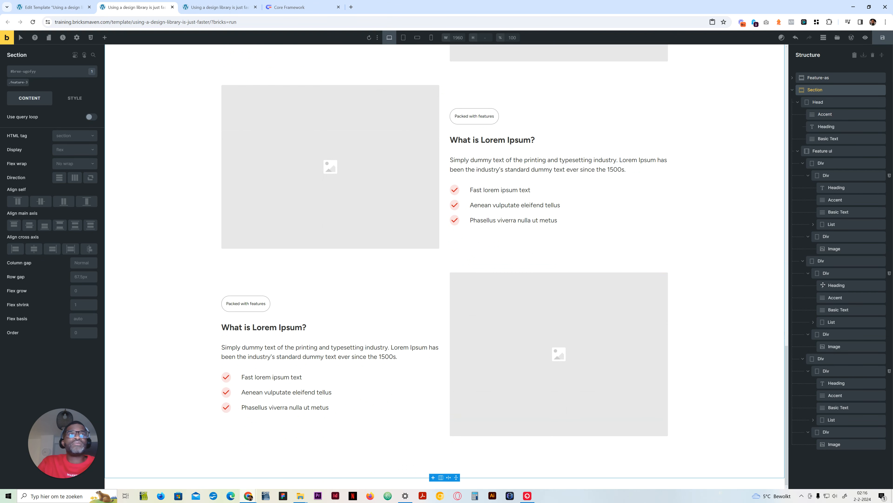
scroll(427, 312, "up", 5)
scroll(428, 312, "down", 5)
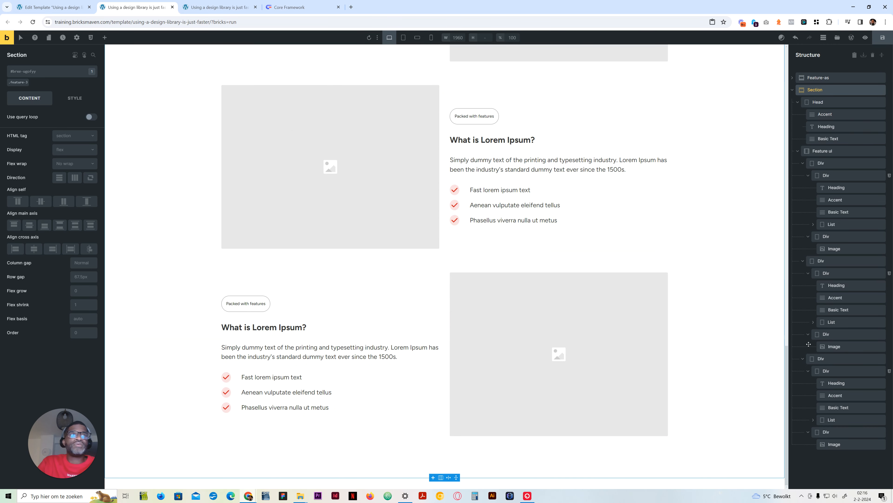
- Collapse the three feature block Divs under Feature ul in the structure tree
left_click(803, 260)
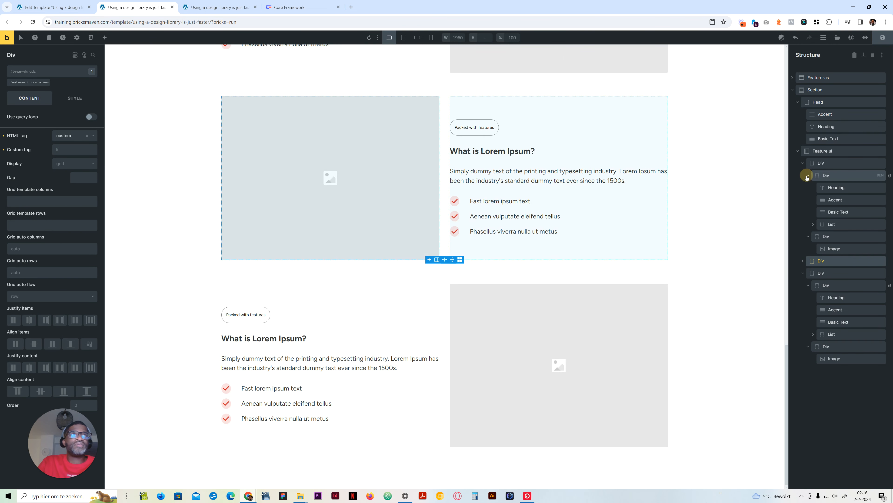
left_click(808, 176)
left_click(808, 187)
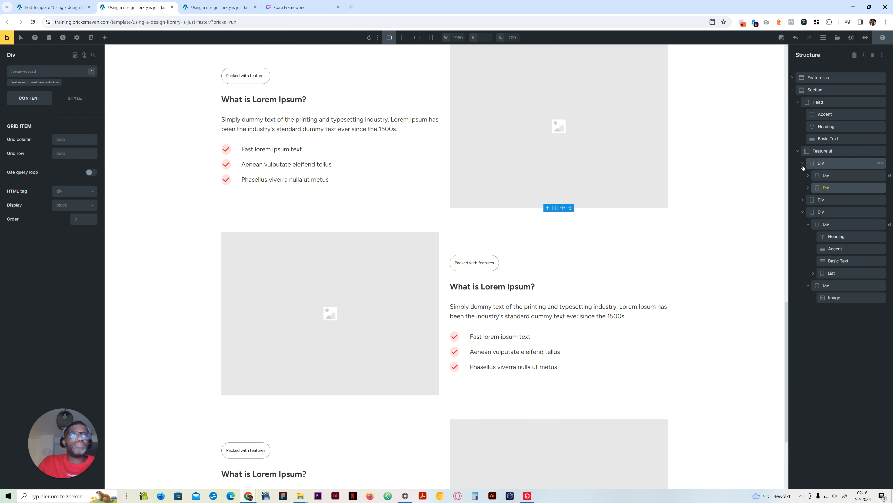
left_click(803, 163)
left_click(802, 187)
- Duplicate the last feature block Div of the pasted section, and duplicate the resulting copy once more
right_click(805, 189)
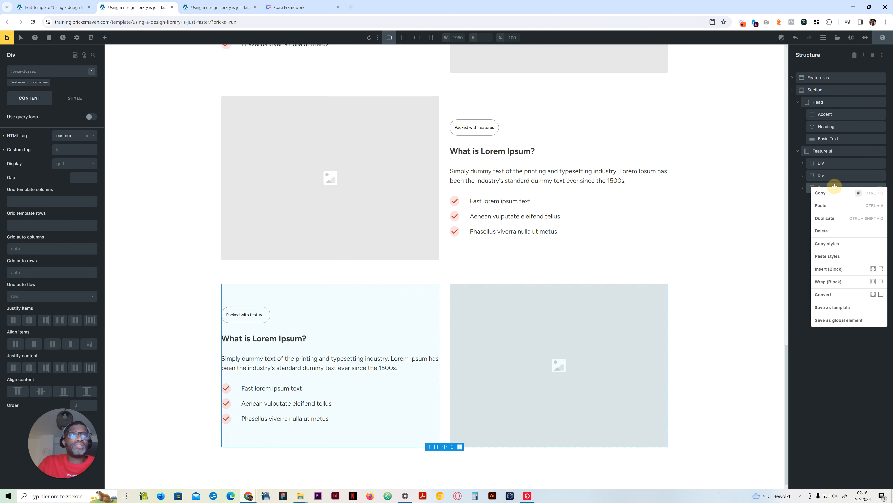
left_click(834, 217)
right_click(824, 199)
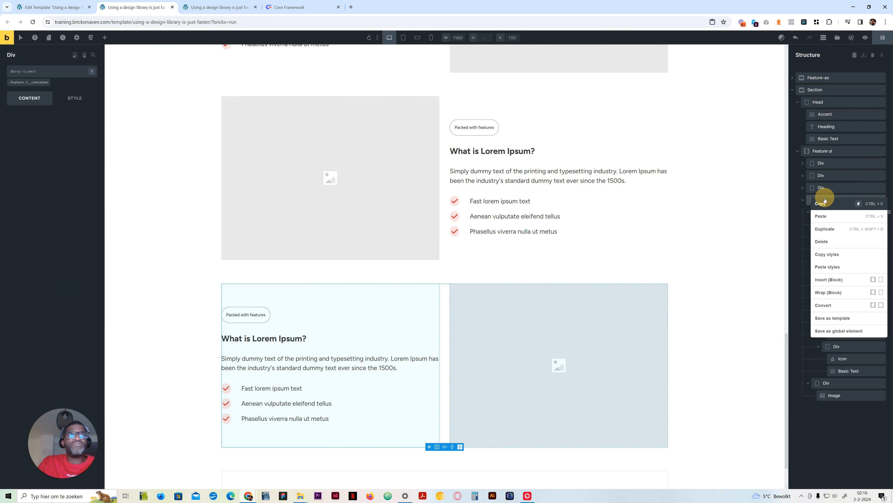
left_click(834, 229)
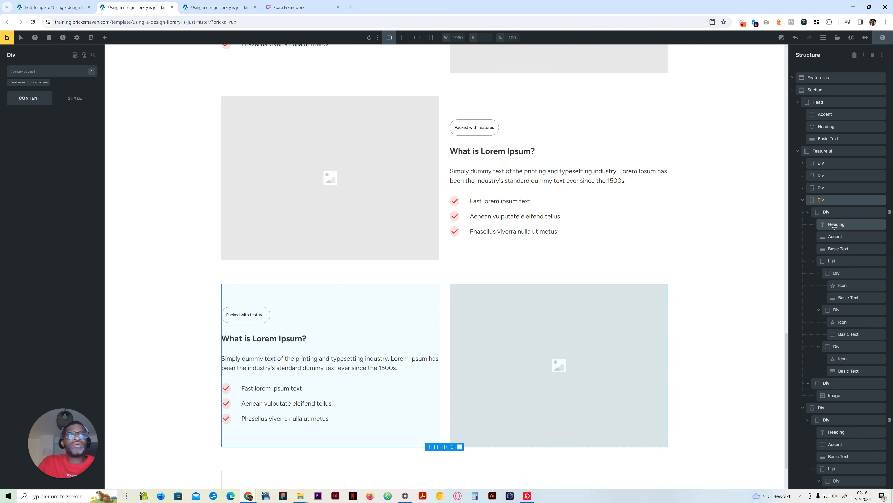
- Examine how the duplicated feature blocks alternate their image and text sides compared with the rest of the page
scroll(410, 331, "down", 1)
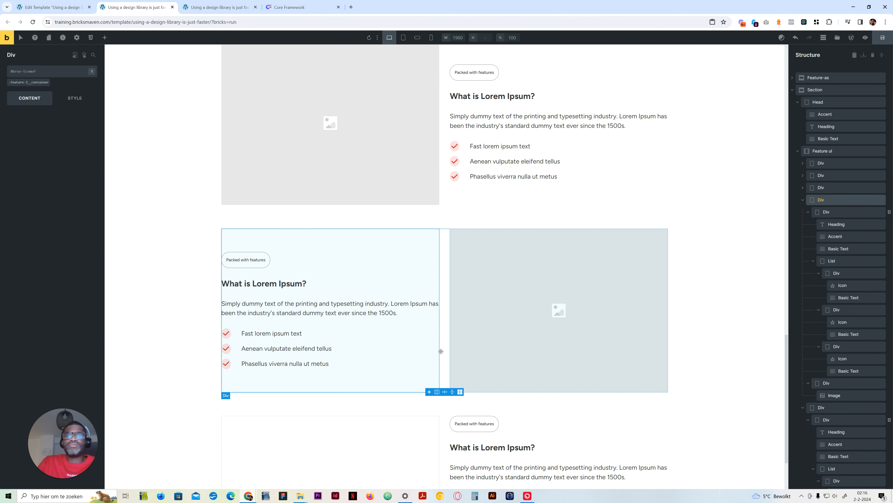
scroll(457, 284, "down", 2)
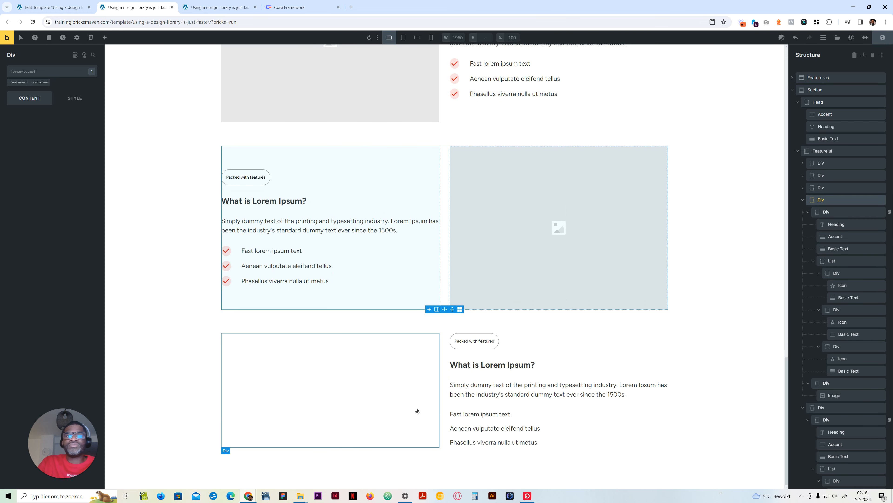
left_click(381, 340)
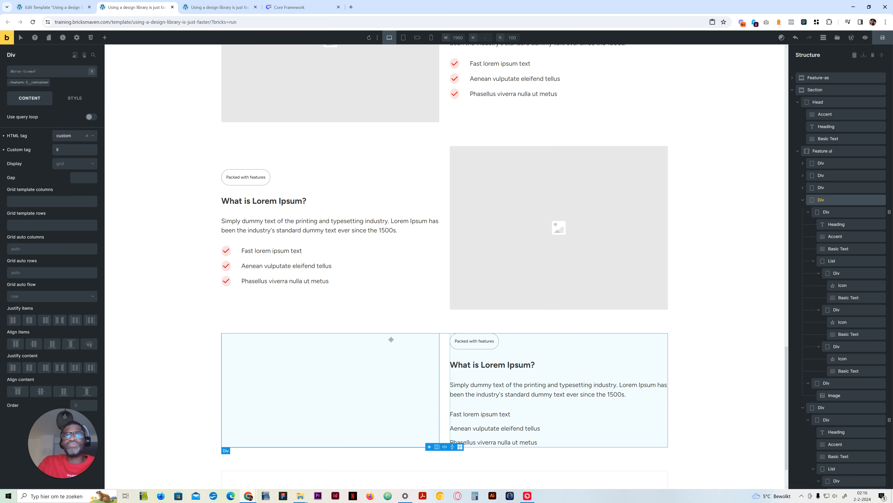
scroll(391, 339, "up", 15)
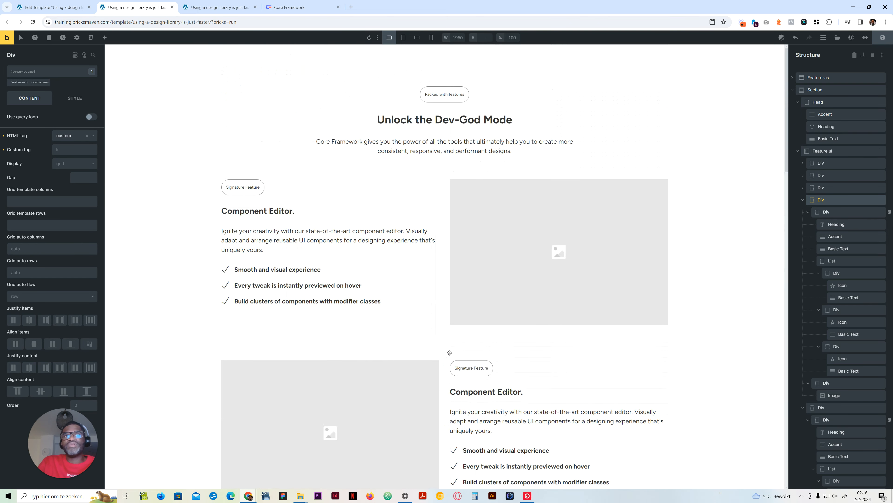
scroll(457, 345, "down", 15)
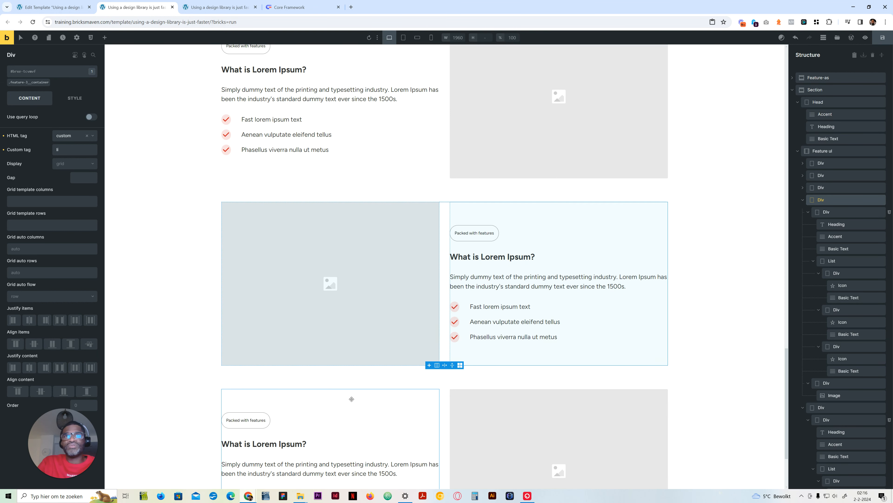
scroll(350, 394, "down", 3)
scroll(366, 316, "down", 5)
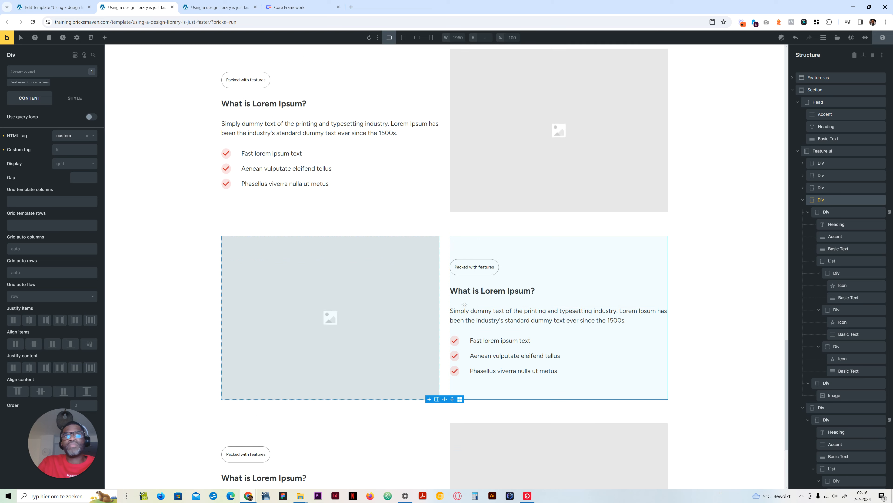
scroll(373, 321, "up", 10)
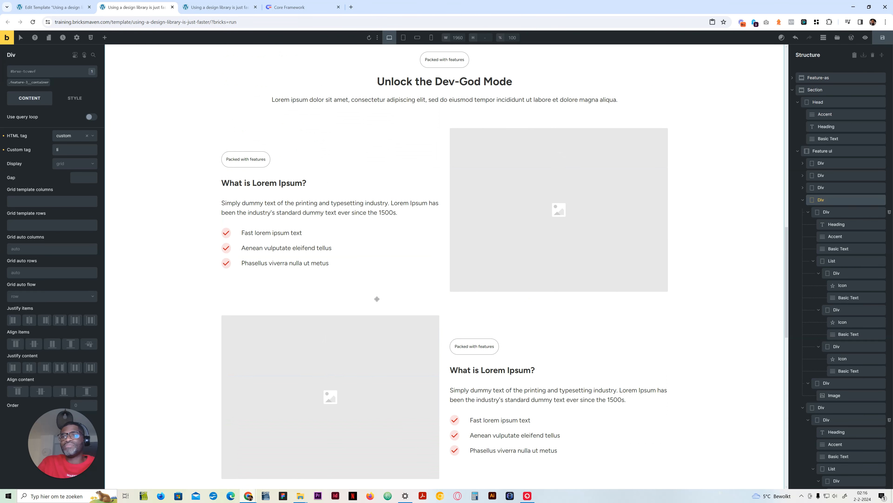